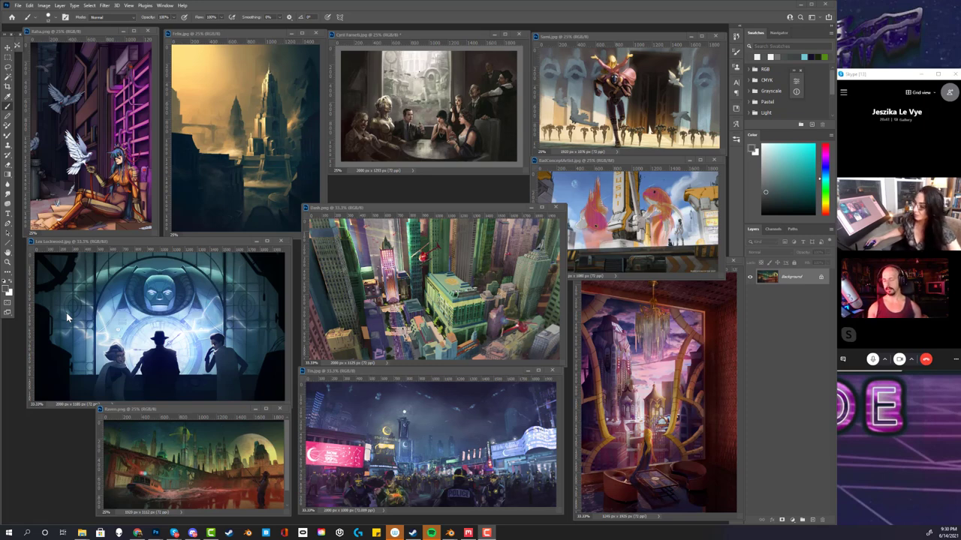
# Enlarge the Raha.png painting, show it in full screen mode and examine the seated figure and doves
pyautogui.moveTo(193, 533)
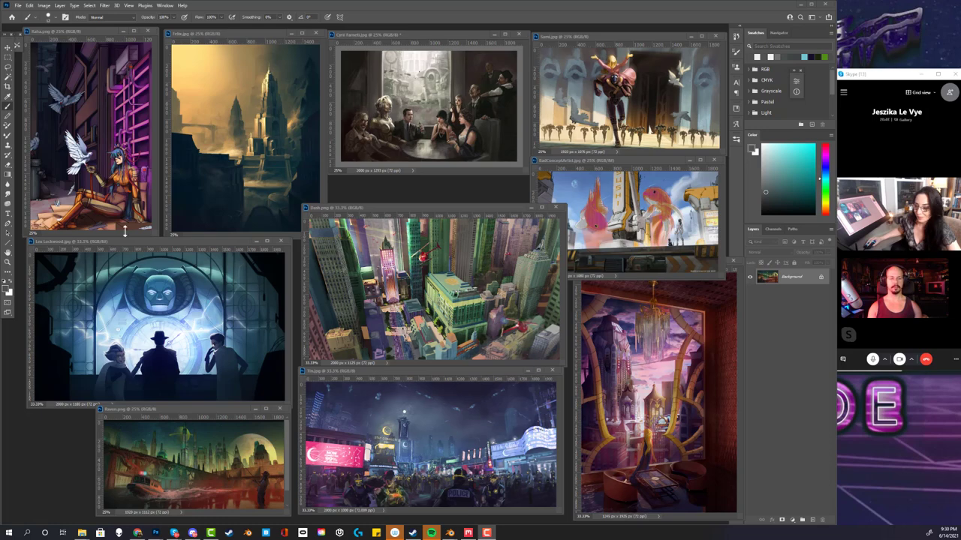
pyautogui.click(127, 215)
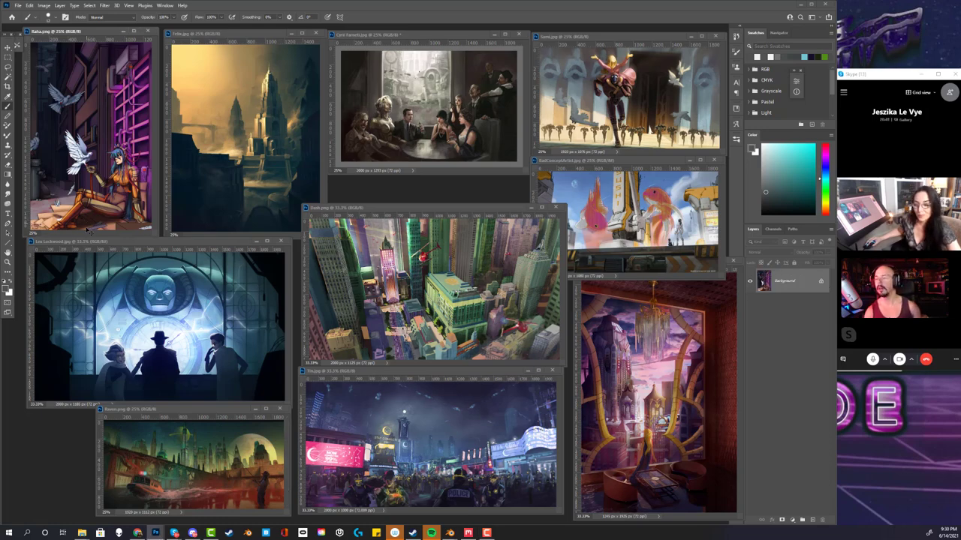
pyautogui.hotkey('ctrl', '+')
pyautogui.hotkey('ctrl', '+')
pyautogui.hotkey('ctrl', '+')
pyautogui.hotkey('ctrl', '+')
pyautogui.press('f')
pyautogui.hotkey('ctrl', '0')
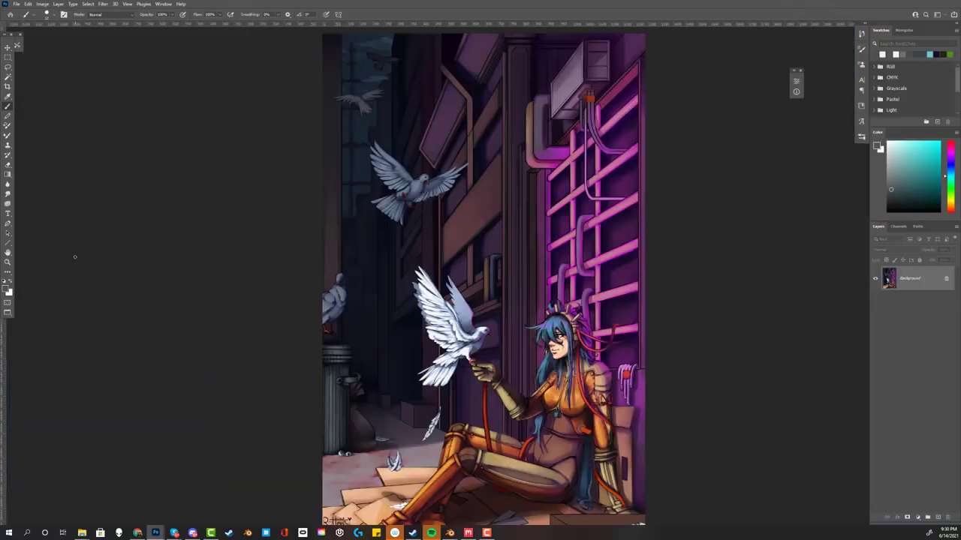
pyautogui.moveTo(476, 398); pyautogui.dragTo(482, 356)
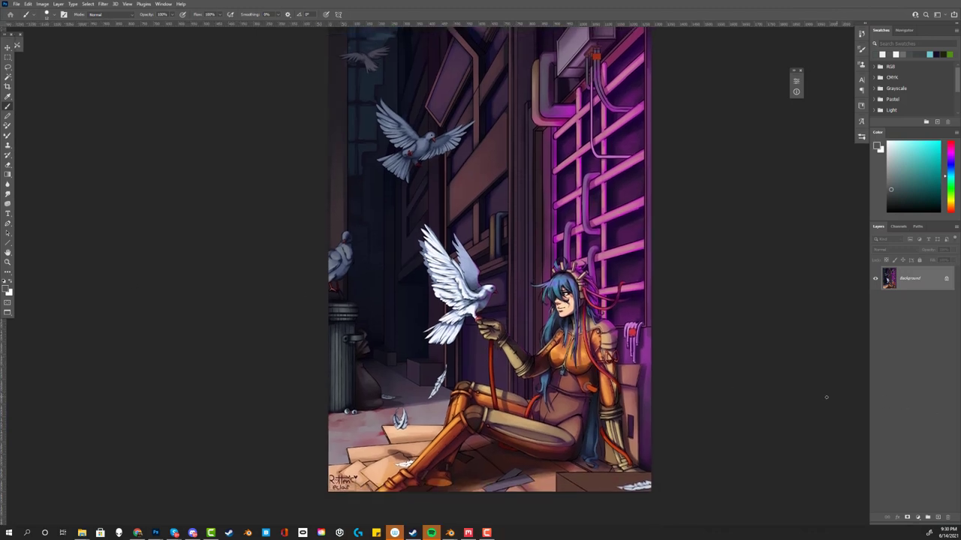
pyautogui.moveTo(571, 317); pyautogui.dragTo(525, 366)
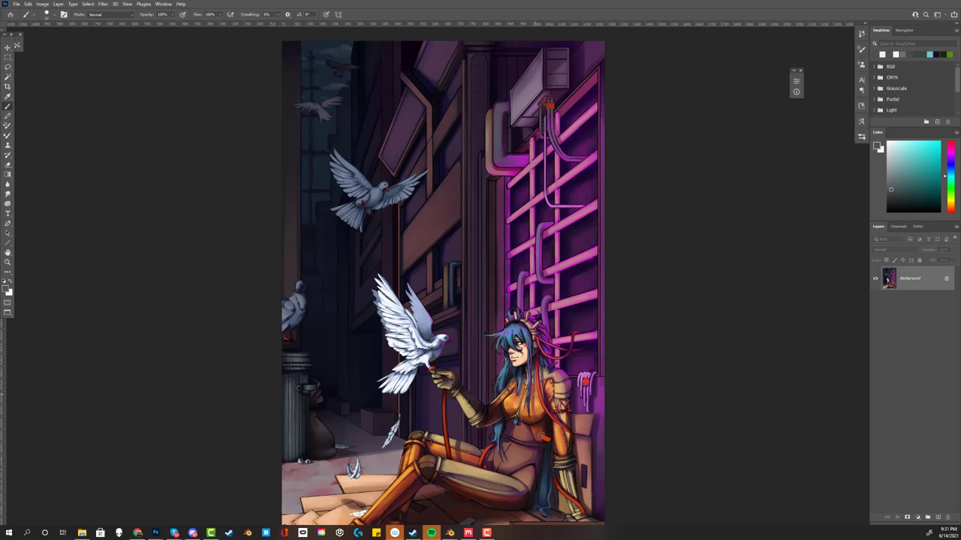
# Return to the standard floating-window view, then widen and reposition the Raha.png window so the whole figure fits
pyautogui.hotkey('ctrl', '-')
pyautogui.hotkey('ctrl', '+')
pyautogui.press('f')
pyautogui.press('f')
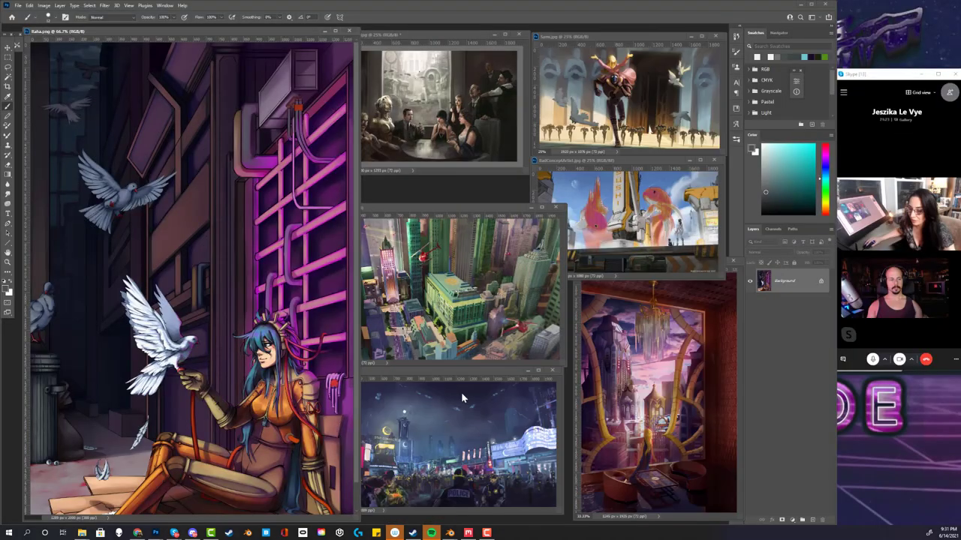
pyautogui.moveTo(242, 33); pyautogui.dragTo(488, 35)
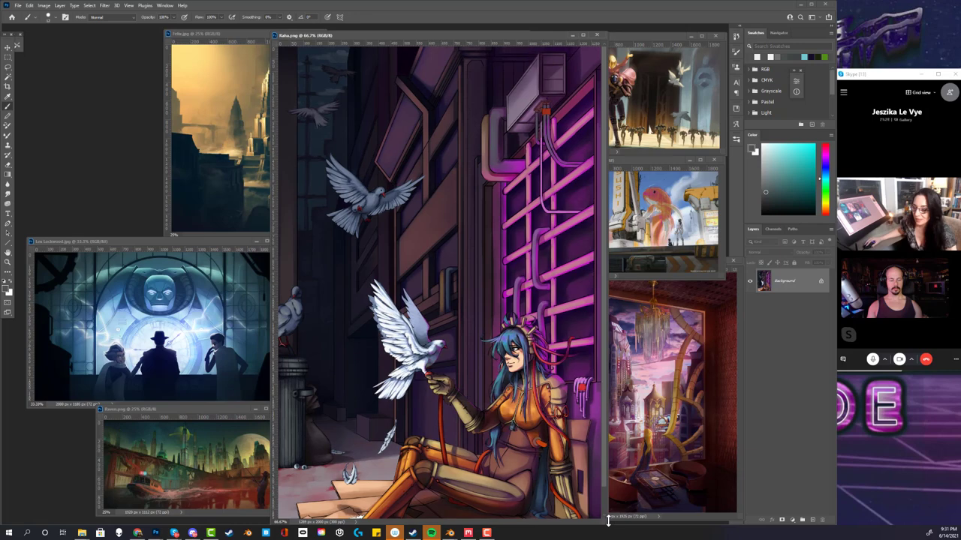
pyautogui.moveTo(622, 519); pyautogui.dragTo(908, 523)
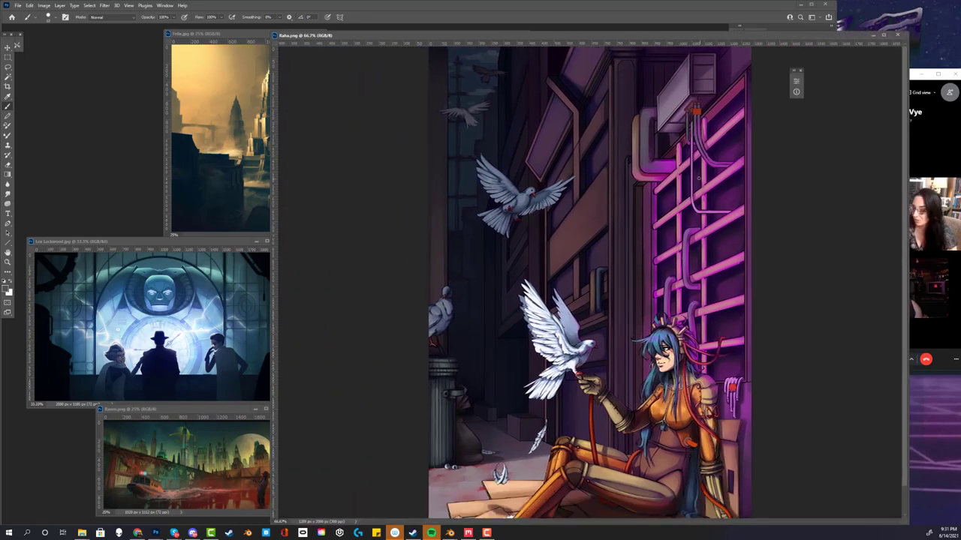
pyautogui.moveTo(737, 33); pyautogui.dragTo(478, 46)
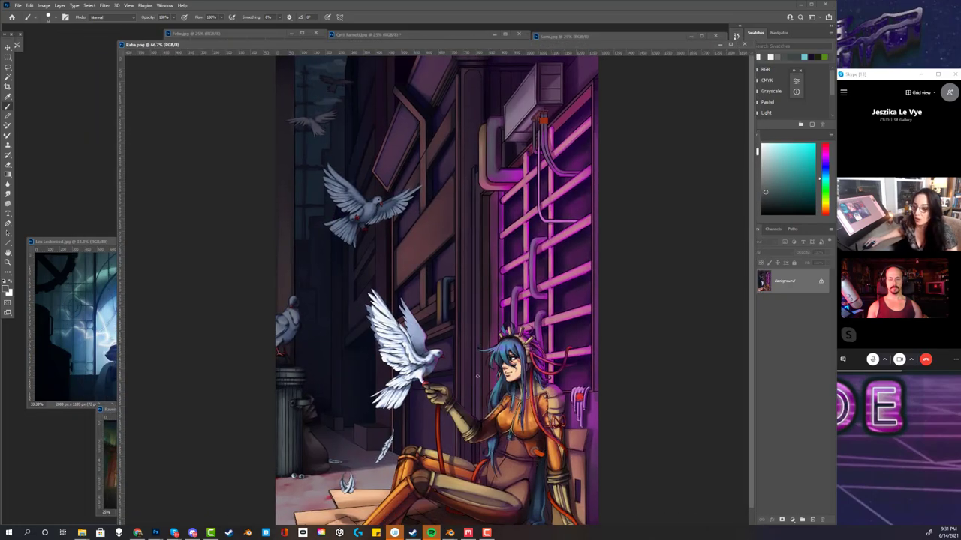
pyautogui.moveTo(463, 378); pyautogui.dragTo(441, 350)
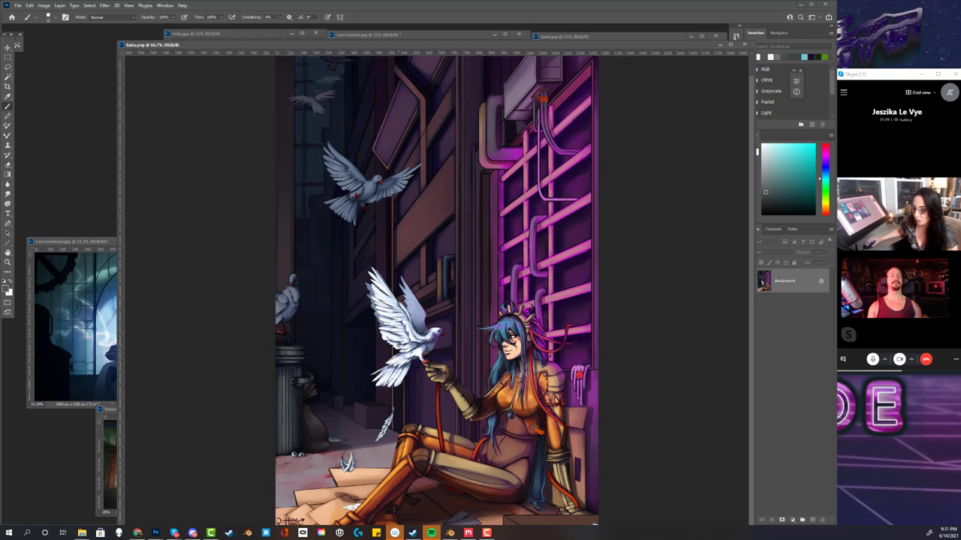
# Add a new layer and select the slanted brown wall panel above the white dove with the Polygonal Lasso
pyautogui.click(811, 519)
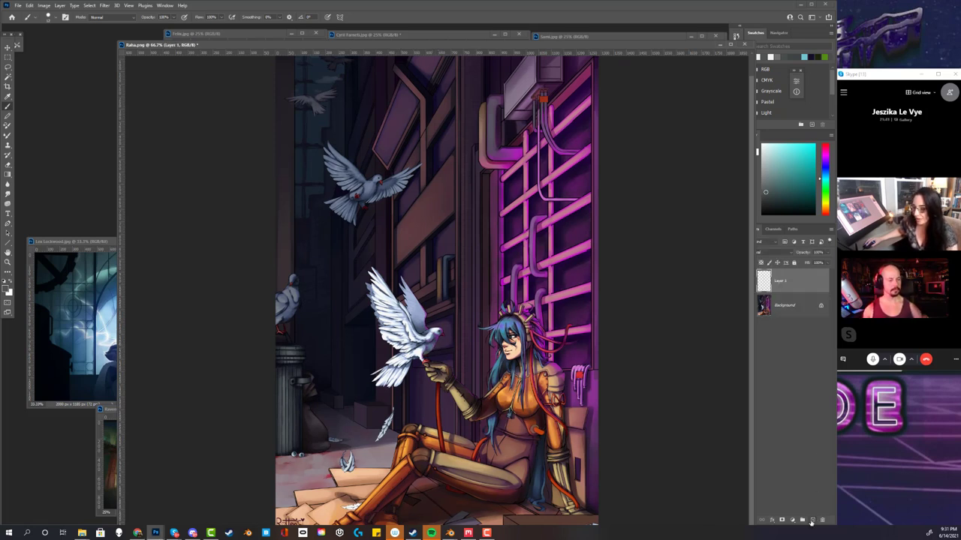
pyautogui.moveTo(8, 67); pyautogui.dragTo(27, 76)
pyautogui.moveTo(457, 159)
pyautogui.mouseDown()
pyautogui.moveTo(455, 212)
pyautogui.moveTo(398, 262)
pyautogui.moveTo(398, 222)
pyautogui.moveTo(456, 160)
pyautogui.mouseUp()
# Texture the selected wall panel with a speckled 175 px brush, changing the brush mode to Linear Dodge (Add)
pyautogui.click(9, 106)
pyautogui.rightClick(429, 218)
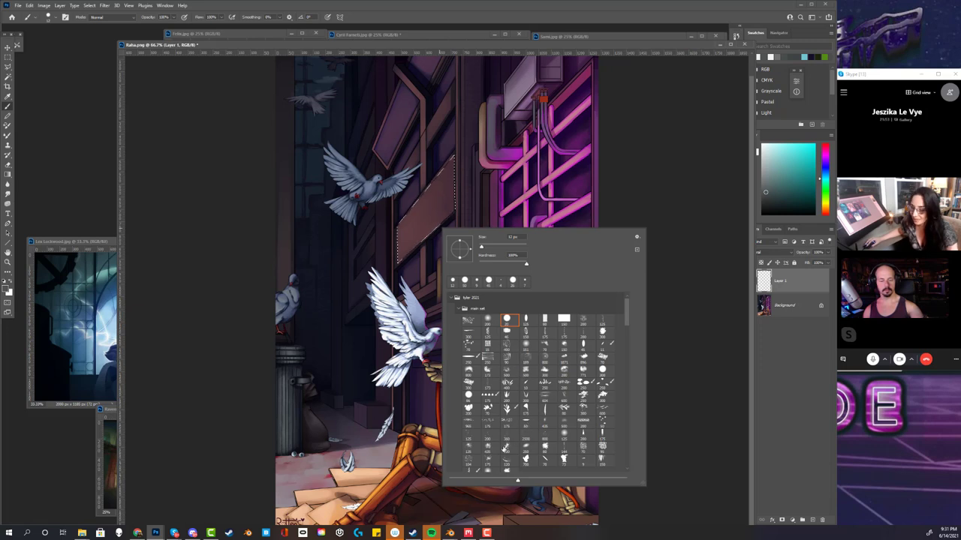
pyautogui.click(490, 462)
pyautogui.click(450, 188)
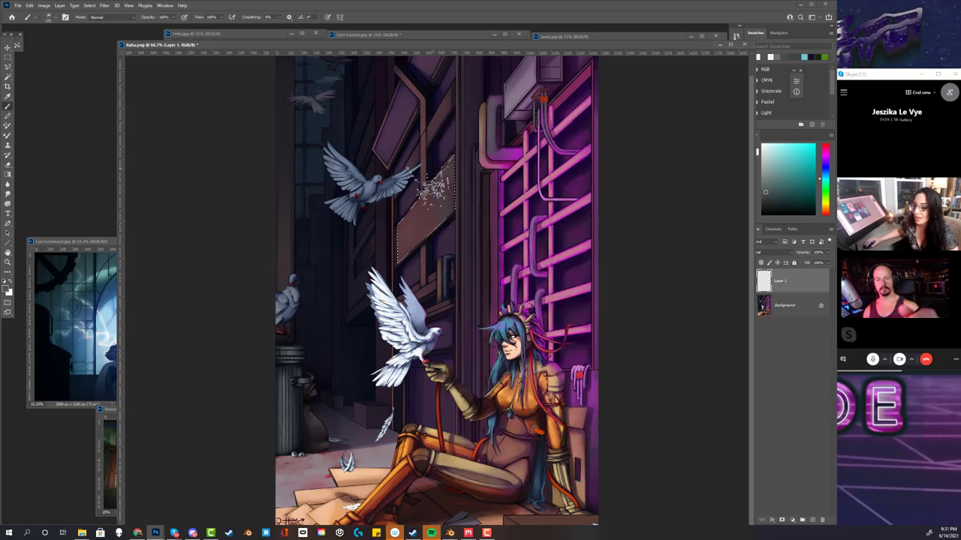
pyautogui.hotkey('ctrl', 'z')
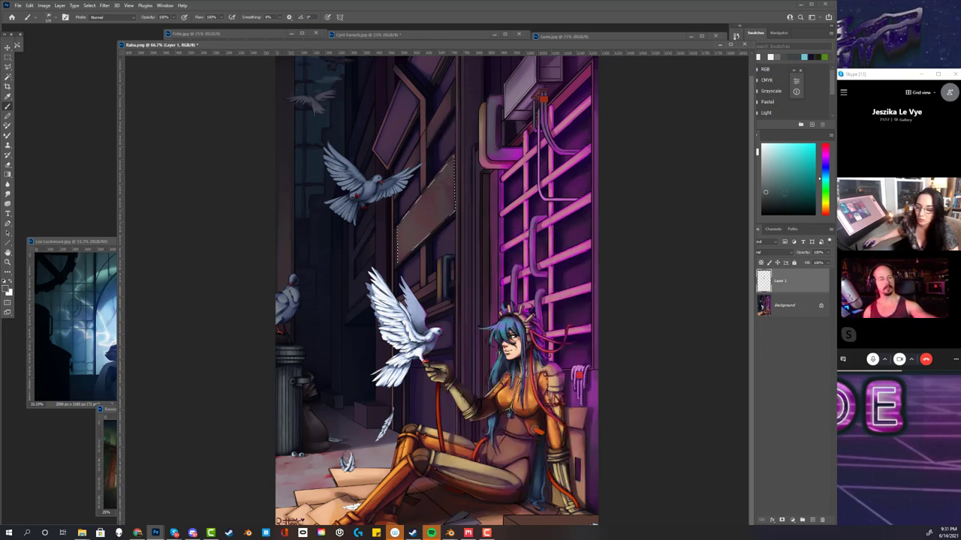
pyautogui.click(113, 17)
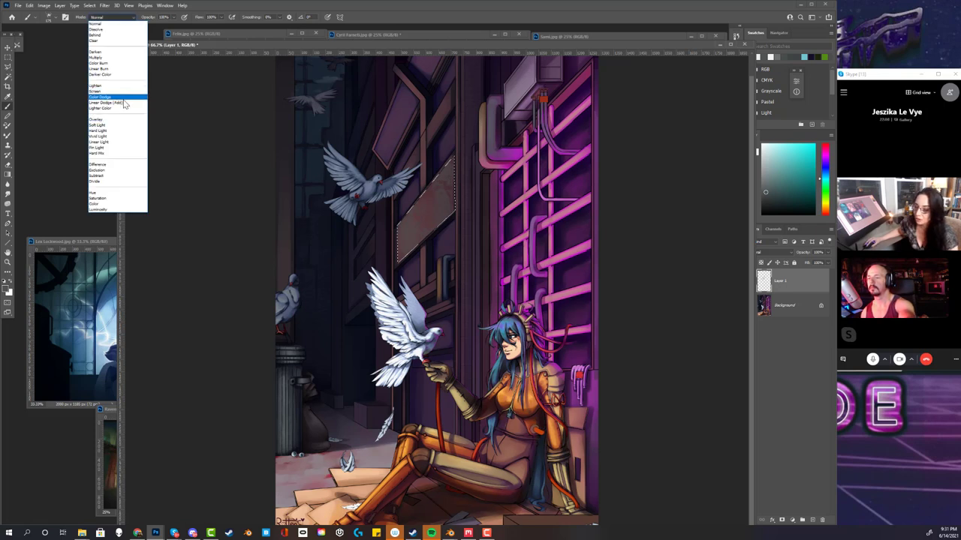
pyautogui.click(124, 102)
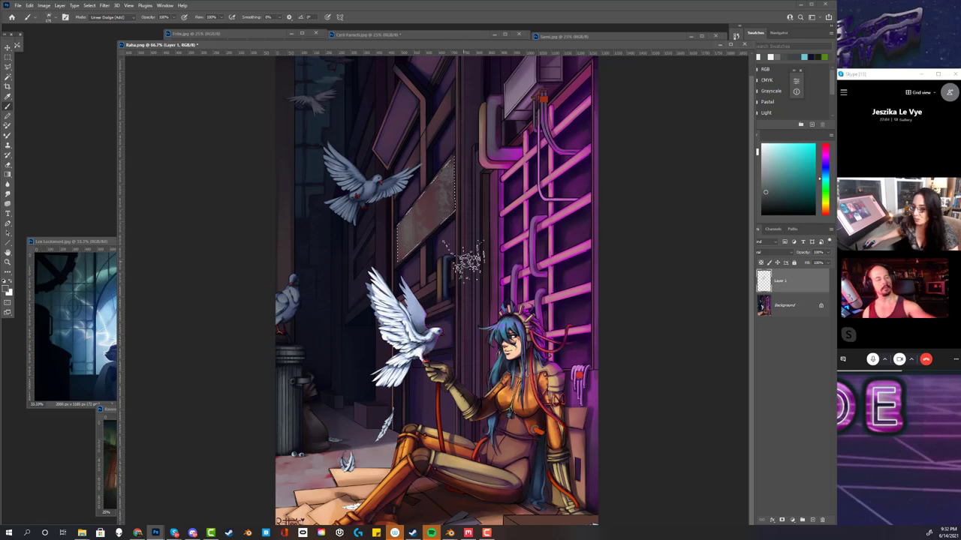
# Set the brush mode to Overlay, choose a muted violet and paint mottled highlights over the wall panel
pyautogui.click(824, 166)
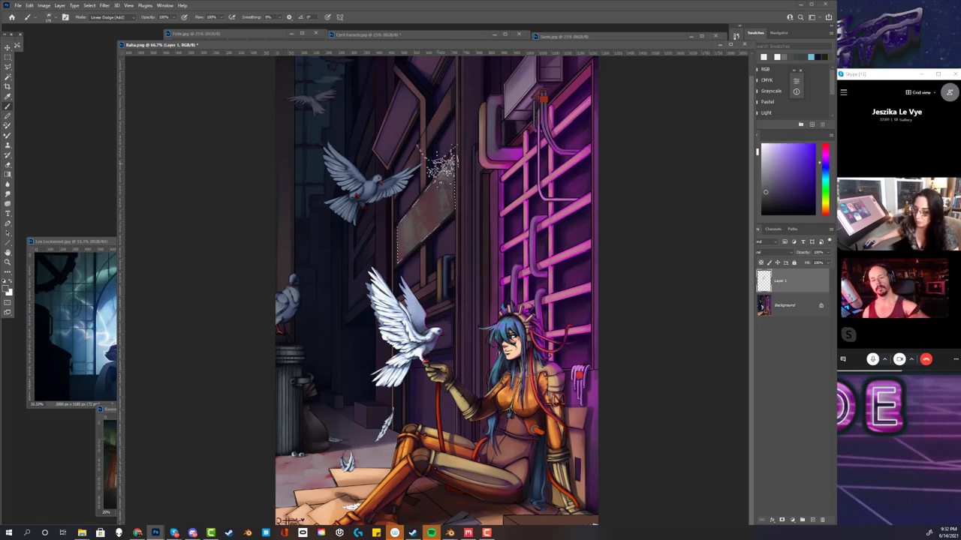
pyautogui.click(109, 17)
pyautogui.click(120, 125)
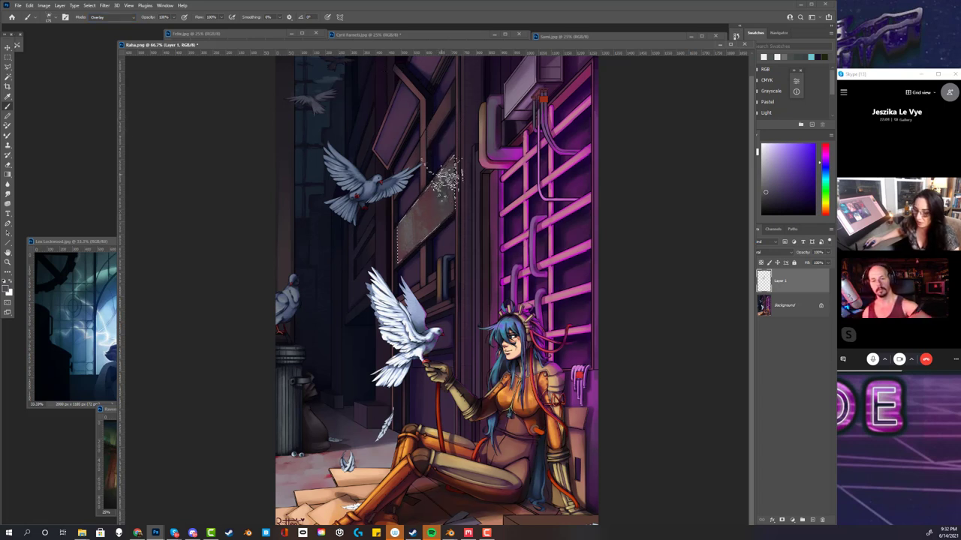
pyautogui.click(784, 170)
pyautogui.moveTo(472, 219); pyautogui.dragTo(455, 194)
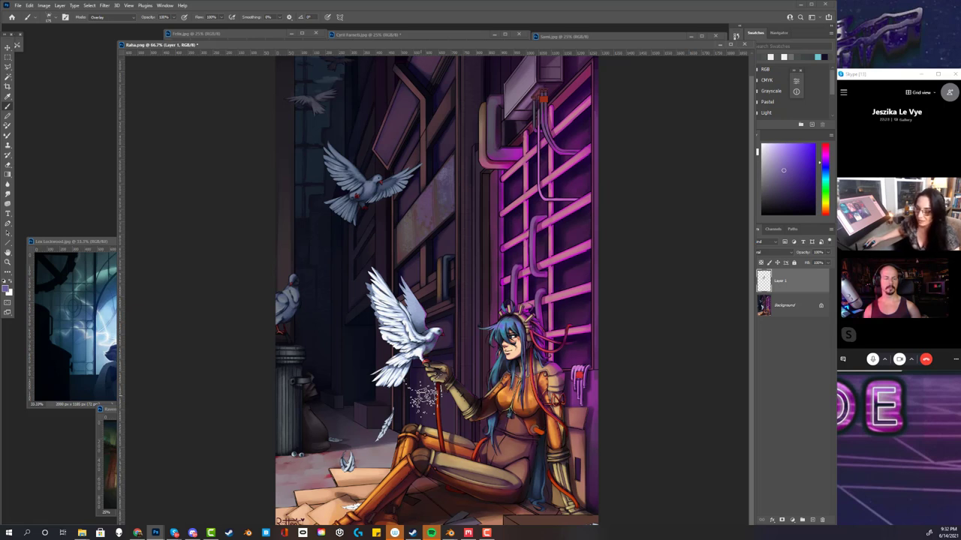
# Brighten the pink neon bars on the Background layer with a hard round brush in Color Dodge mode
pyautogui.rightClick(430, 296)
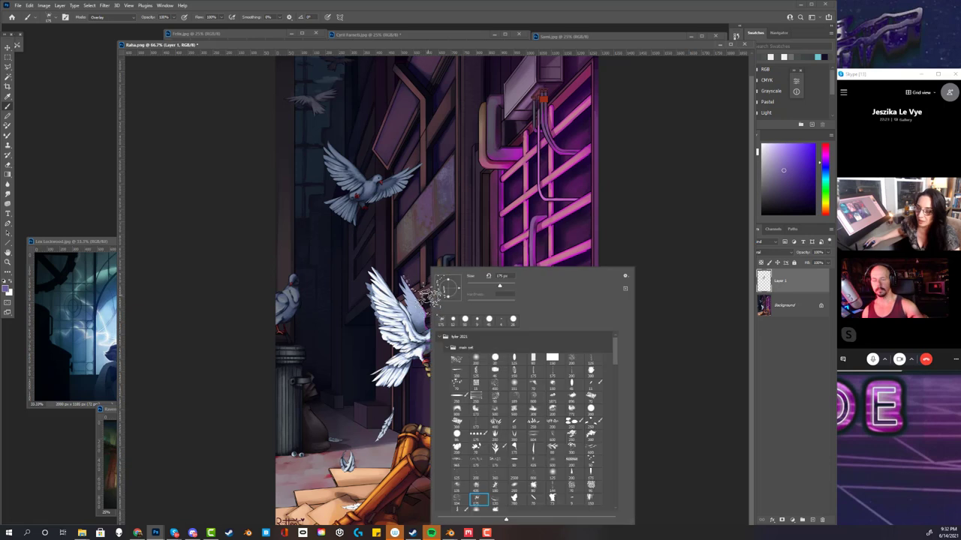
pyautogui.click(496, 360)
pyautogui.click(798, 306)
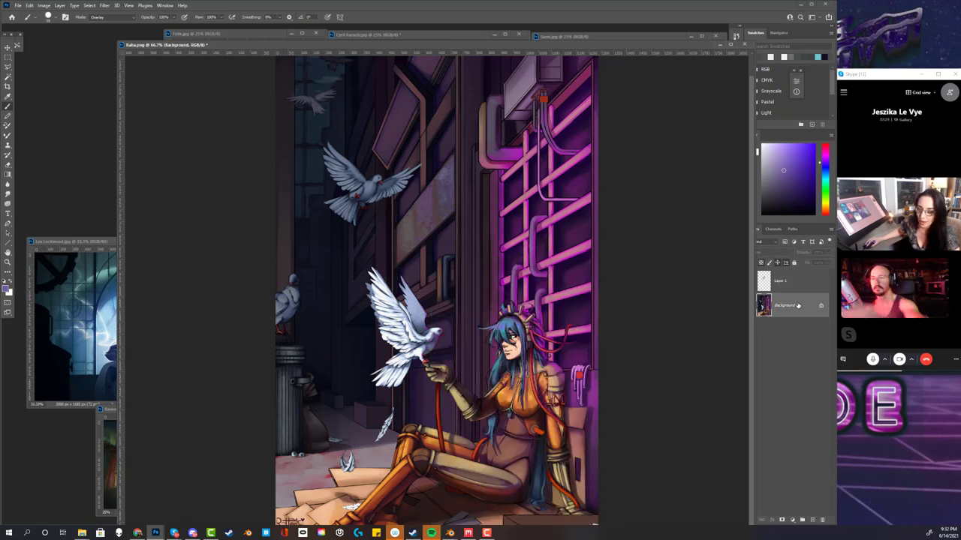
pyautogui.click(116, 17)
pyautogui.click(120, 96)
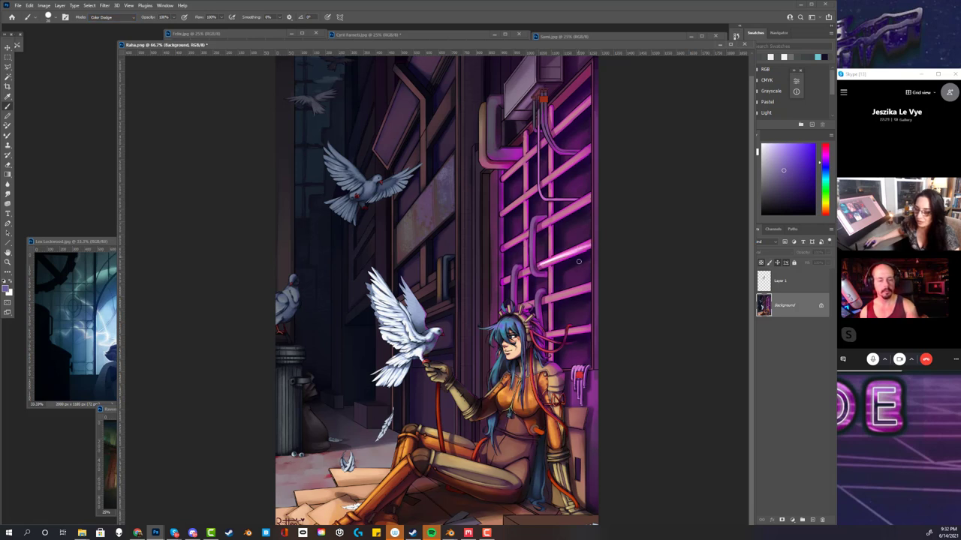
pyautogui.moveTo(582, 324)
pyautogui.mouseDown()
pyautogui.moveTo(547, 335)
pyautogui.moveTo(589, 327)
pyautogui.mouseUp()
pyautogui.moveTo(546, 222); pyautogui.dragTo(588, 200)
pyautogui.moveTo(584, 156); pyautogui.dragTo(538, 186)
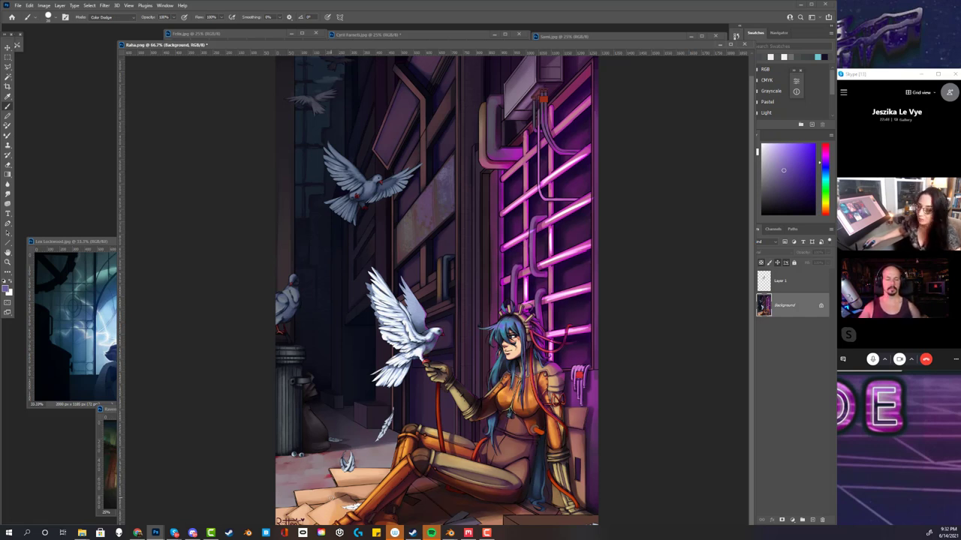
# Duplicate the Background layer as Background copy
pyautogui.click(63, 6)
pyautogui.click(79, 35)
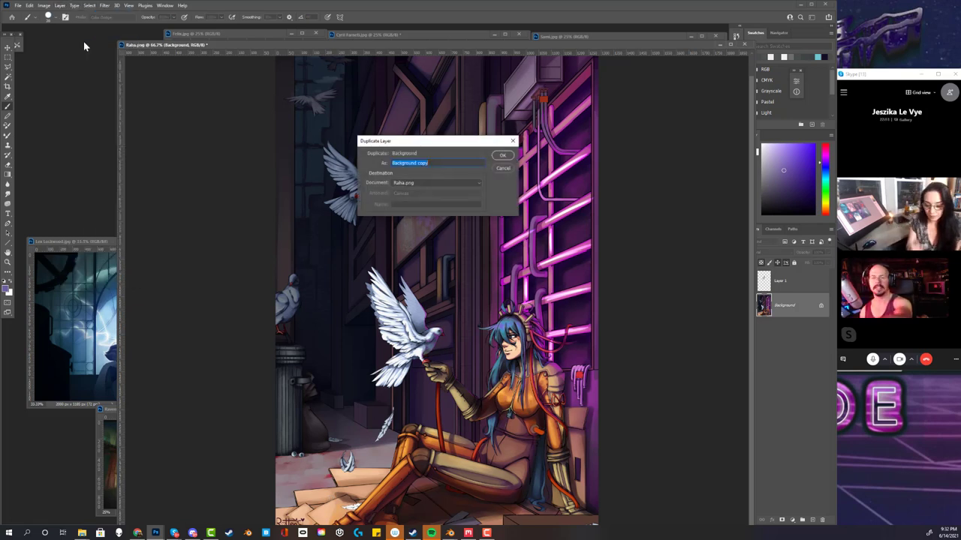
pyautogui.click(502, 158)
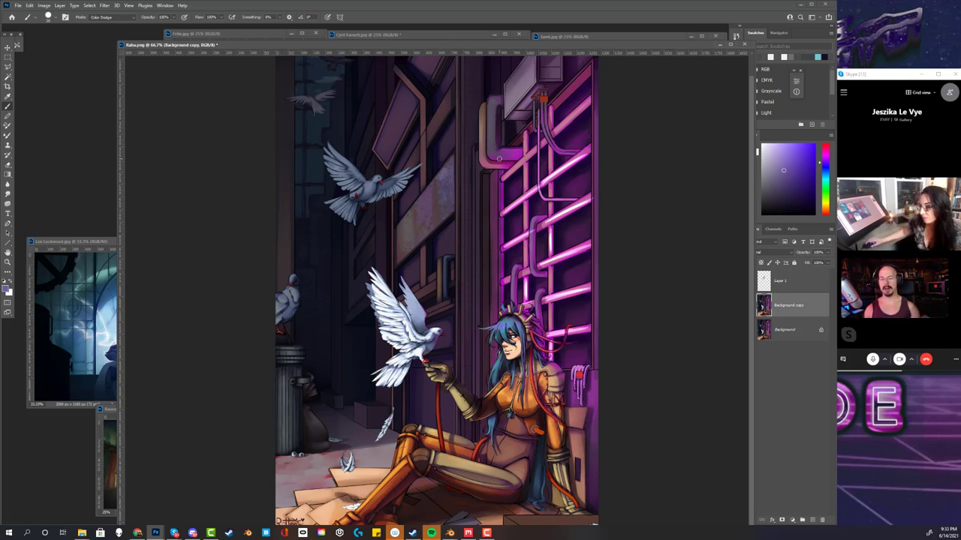
# Darken the Background copy layer with Levels by lowering the RGB output white level to 114
pyautogui.click(44, 5)
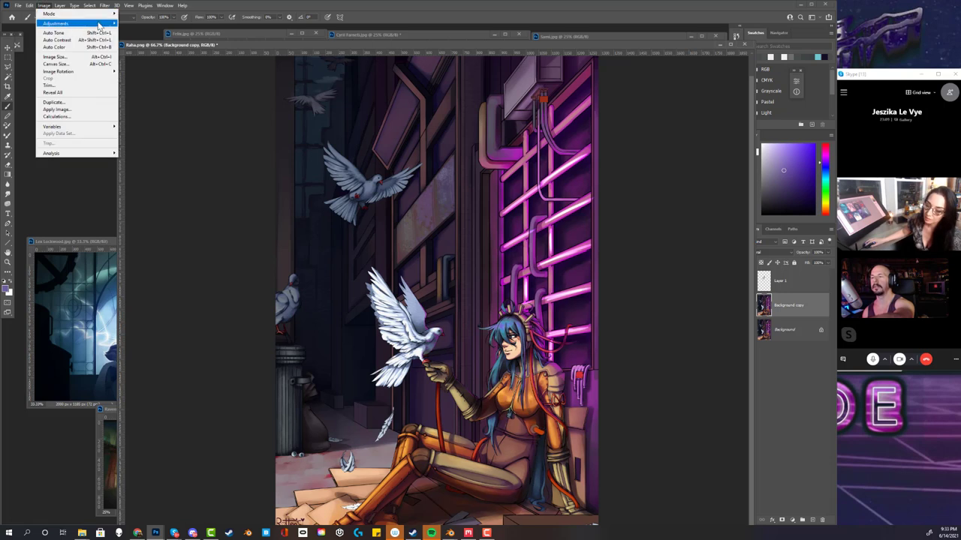
pyautogui.moveTo(75, 23)
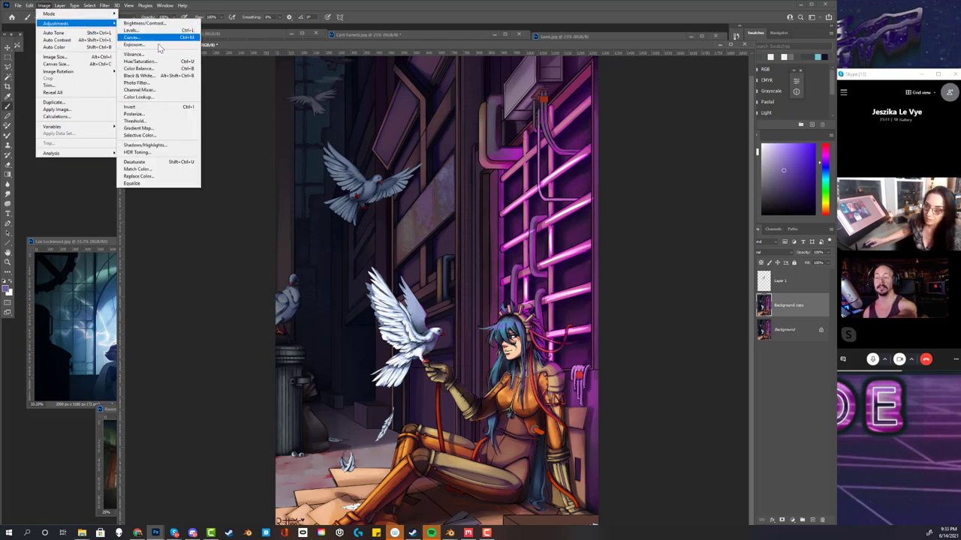
pyautogui.click(150, 31)
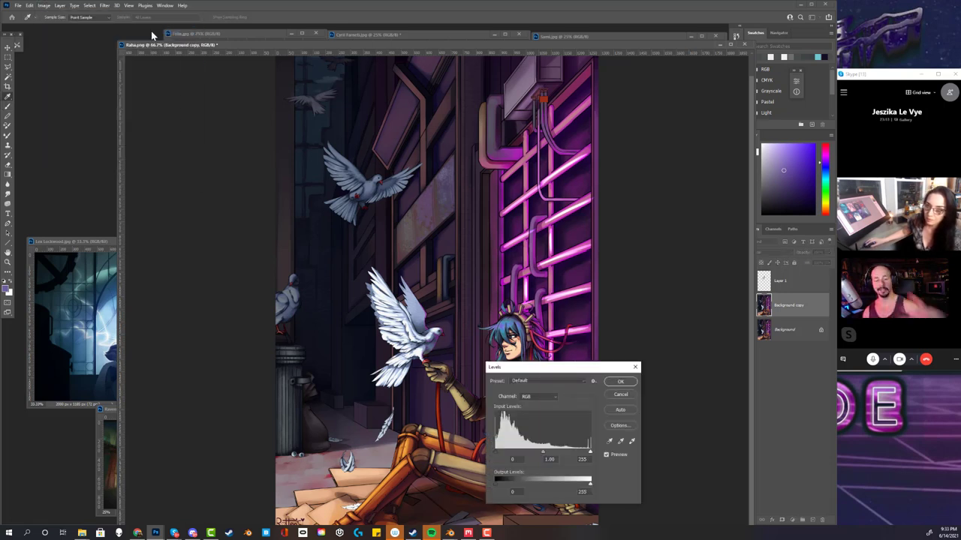
pyautogui.moveTo(589, 482); pyautogui.dragTo(538, 482)
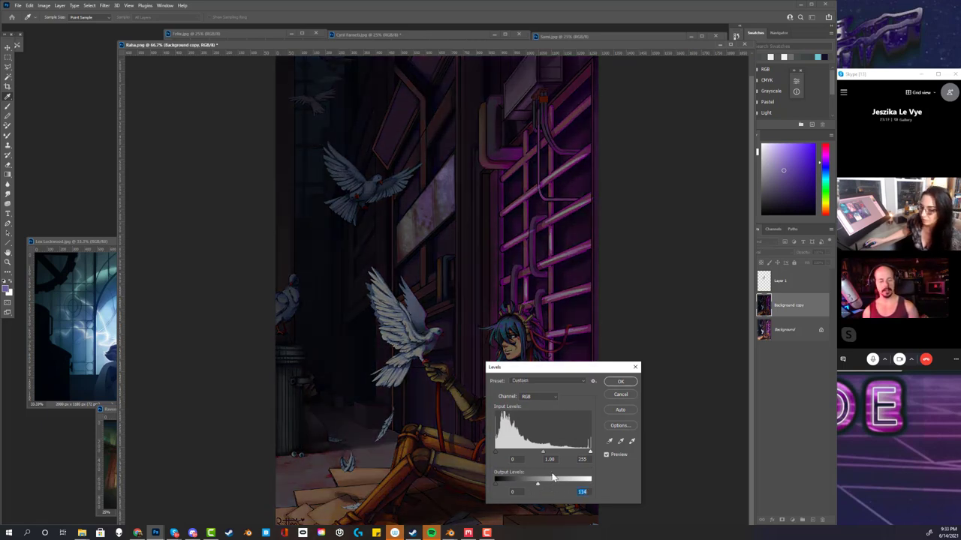
# Raise the Blue channel's output black level to 25, adjust the Green channel and apply the Levels
pyautogui.click(544, 398)
pyautogui.click(537, 426)
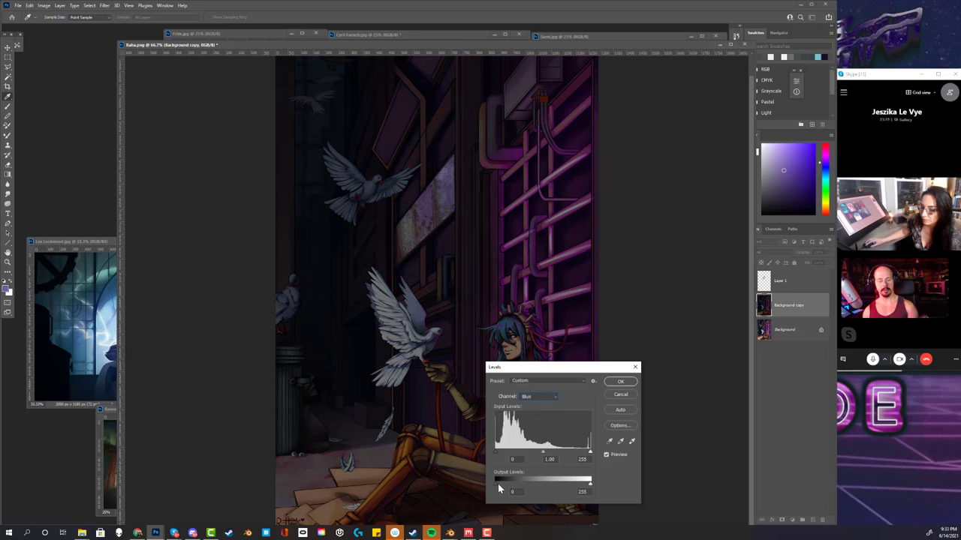
pyautogui.click(547, 396)
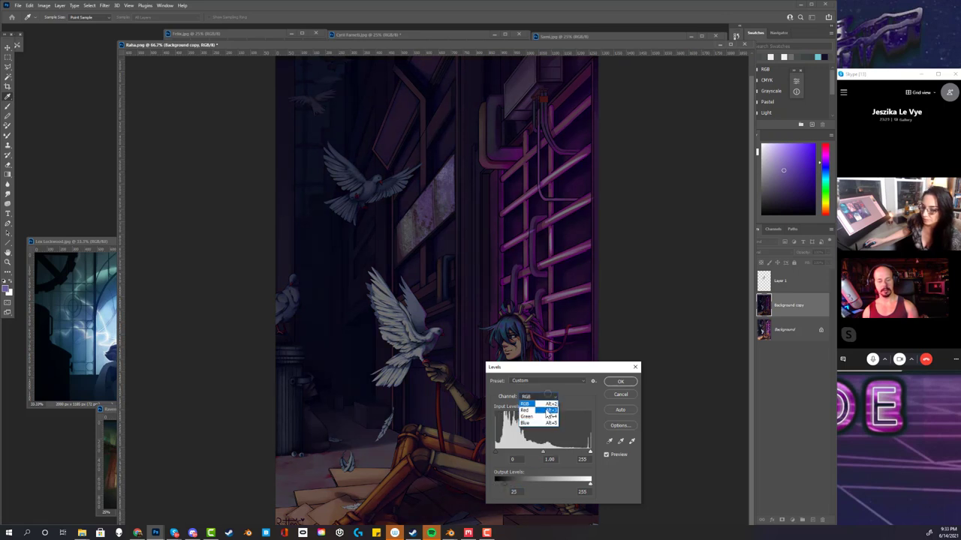
pyautogui.click(541, 418)
pyautogui.moveTo(543, 453); pyautogui.dragTo(536, 458)
pyautogui.click(621, 382)
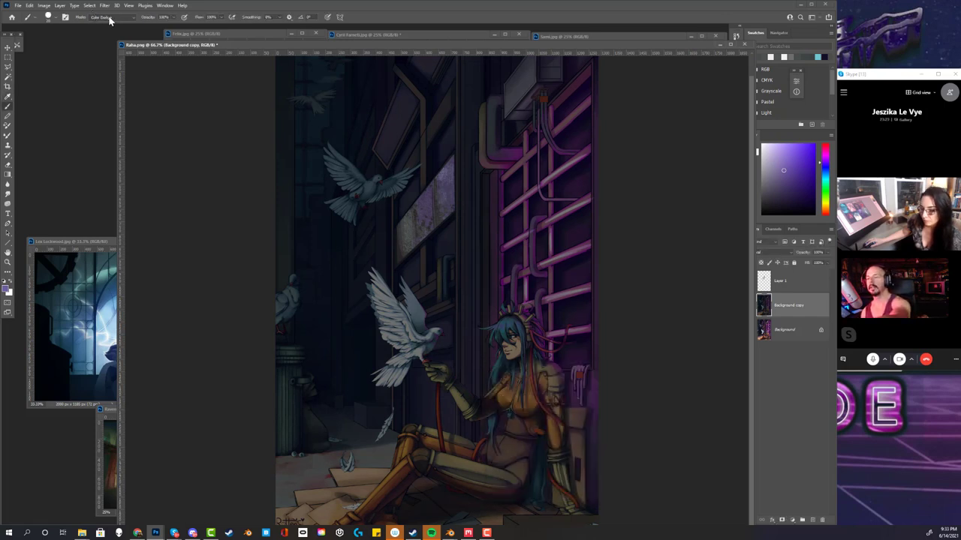
# Paint a magenta glow along the neon bars of the darkened copy with a soft round brush in Color Dodge mode
pyautogui.keyDown('alt'); pyautogui.click(570, 252); pyautogui.keyUp('alt')
pyautogui.click(792, 173)
pyautogui.click(826, 156)
pyautogui.rightClick(484, 369)
pyautogui.click(533, 358)
pyautogui.click(558, 277)
pyautogui.click(577, 235)
pyautogui.moveTo(538, 267)
pyautogui.mouseDown()
pyautogui.moveTo(591, 244)
pyautogui.moveTo(588, 251)
pyautogui.mouseUp()
pyautogui.moveTo(554, 297); pyautogui.dragTo(592, 287)
pyautogui.moveTo(547, 336); pyautogui.dragTo(589, 327)
pyautogui.moveTo(545, 222); pyautogui.dragTo(574, 209)
pyautogui.moveTo(545, 223); pyautogui.dragTo(583, 204)
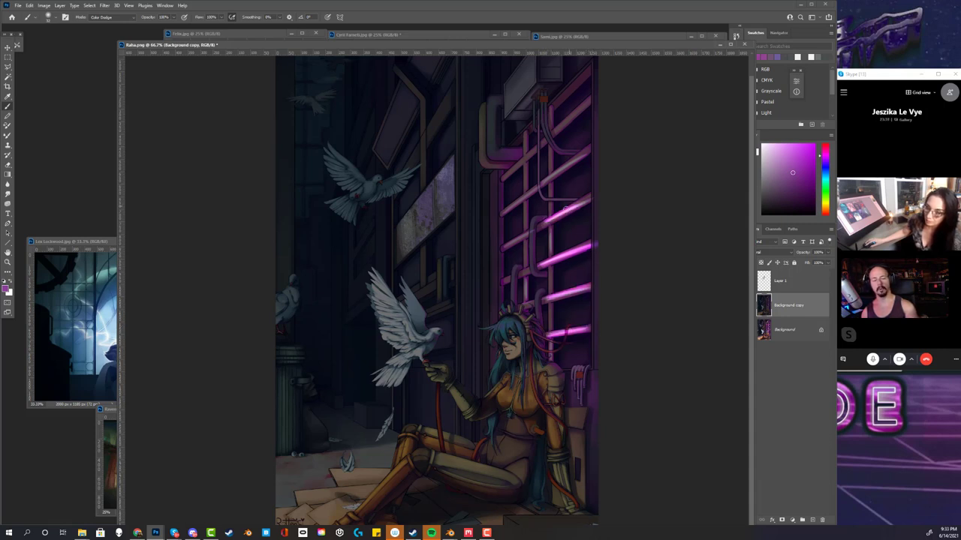
pyautogui.moveTo(504, 248); pyautogui.dragTo(520, 240)
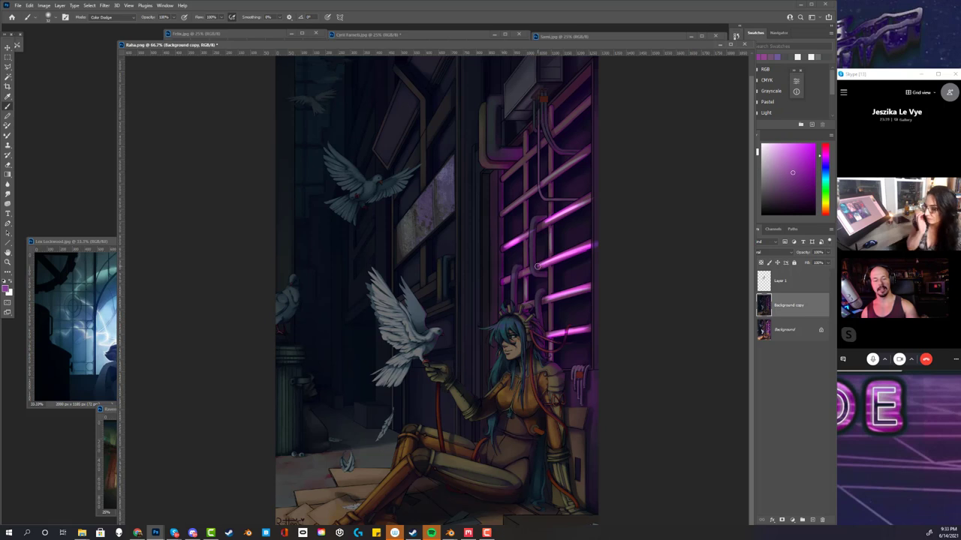
# Select the seated figure's shoulder armour beside the neon bars with a freehand Lasso outline
pyautogui.click(8, 65)
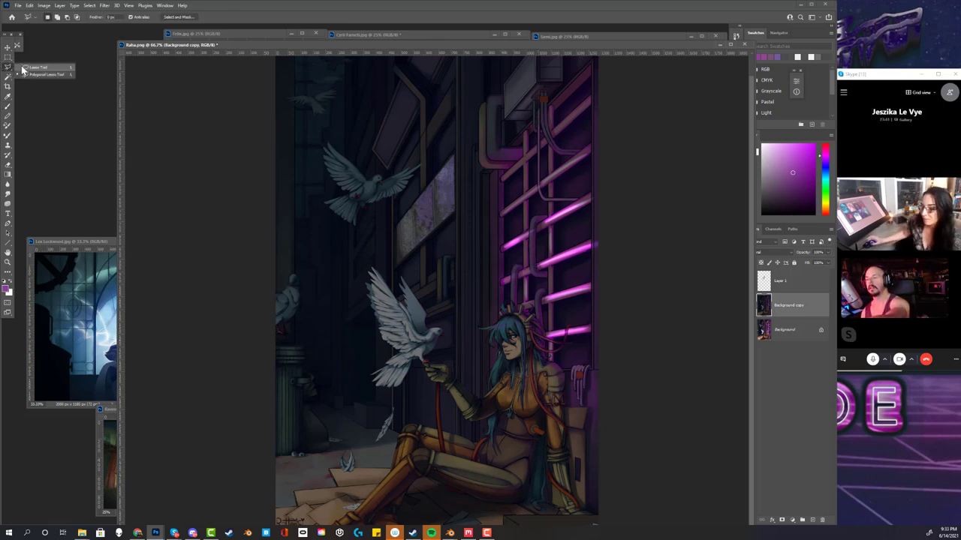
pyautogui.moveTo(553, 360)
pyautogui.mouseDown()
pyautogui.moveTo(561, 398)
pyautogui.moveTo(551, 361)
pyautogui.mouseUp()
pyautogui.click(7, 106)
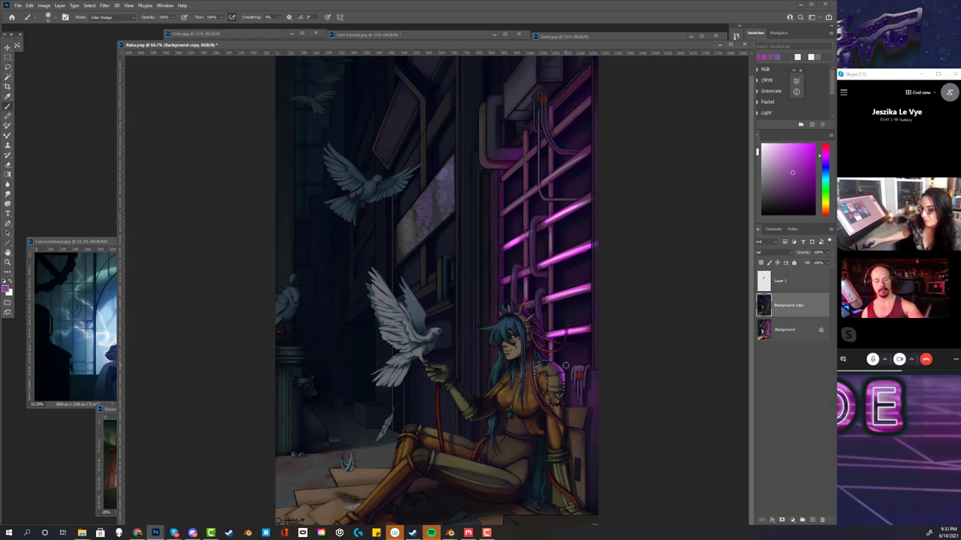
# Paint light magenta along the selected shoulder's edge with the brush in Color Burn mode at 37% opacity, and sample the armour's tan colour
pyautogui.click(129, 17)
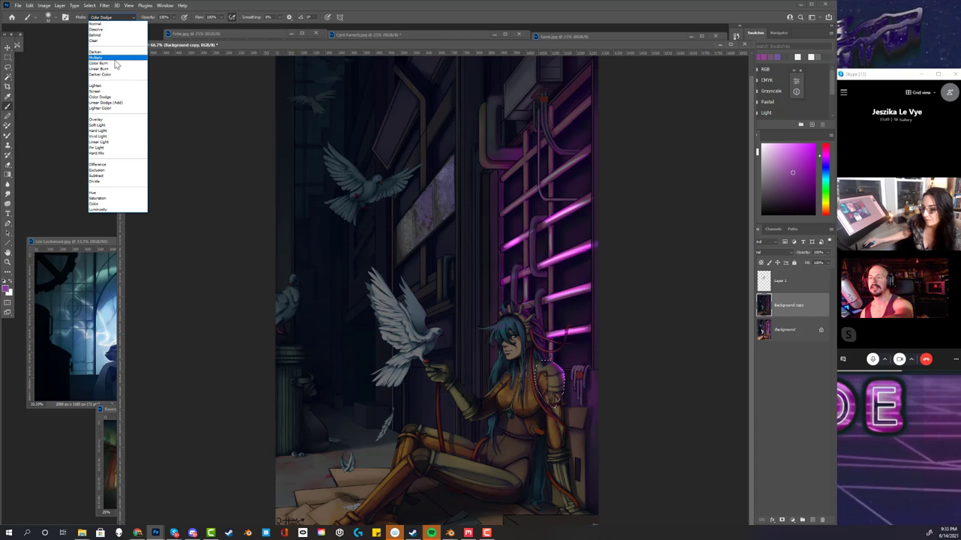
pyautogui.click(115, 64)
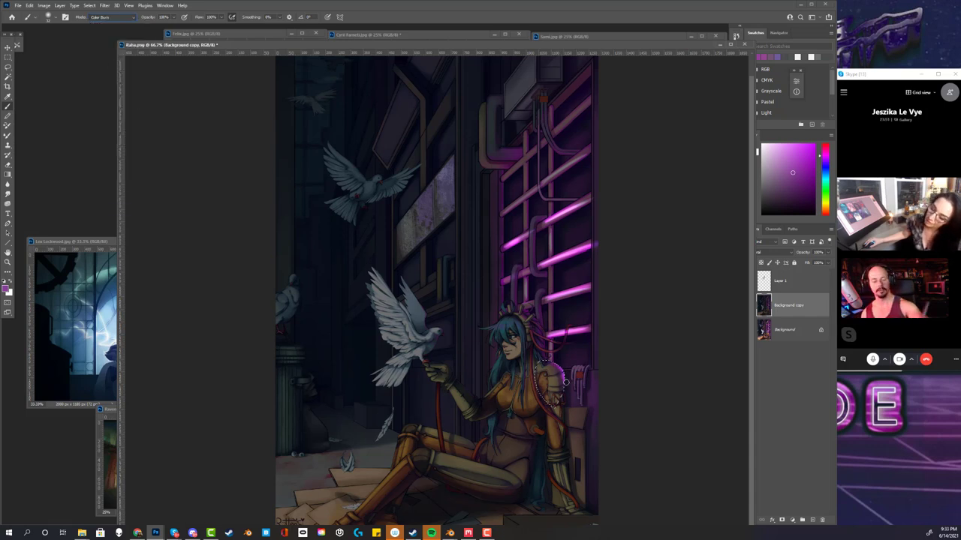
pyautogui.keyDown('alt'); pyautogui.click(562, 349); pyautogui.keyUp('alt')
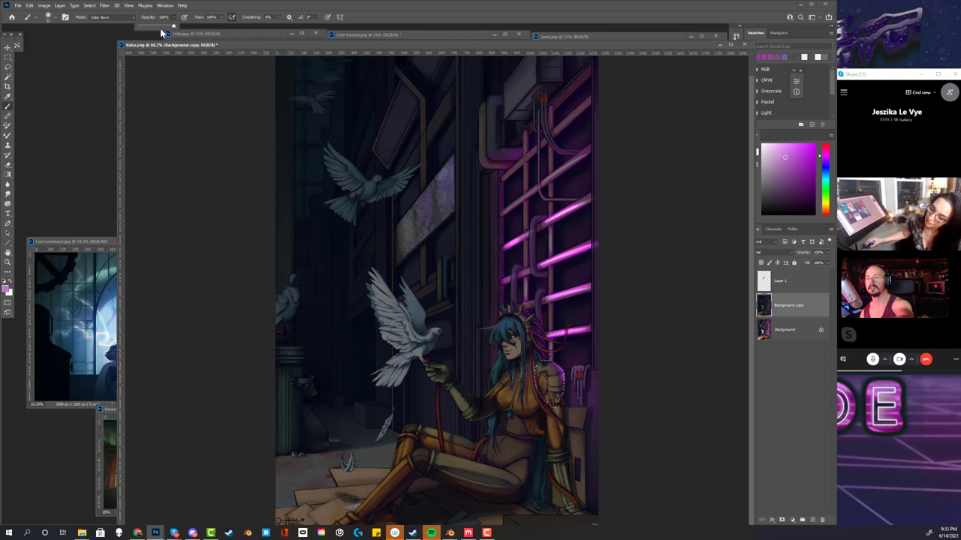
pyautogui.click(151, 28)
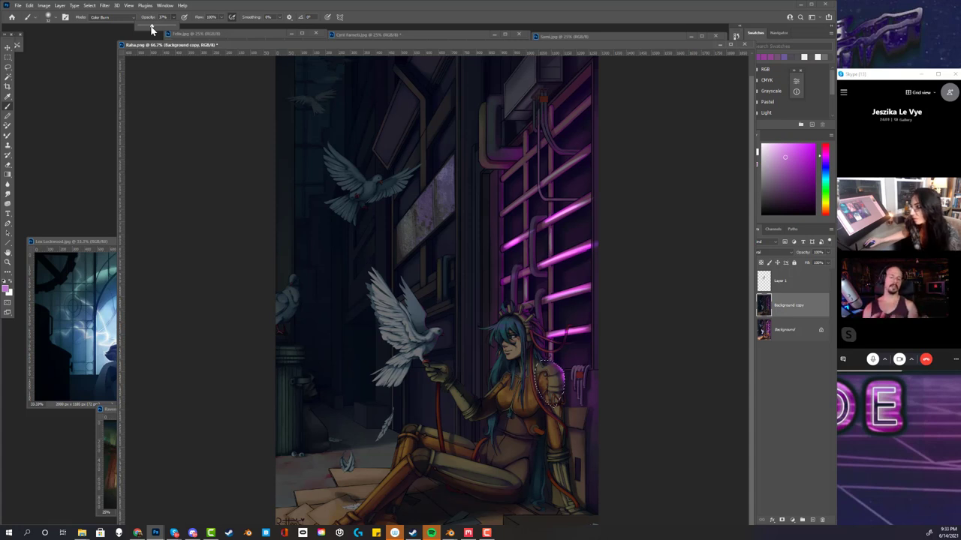
pyautogui.moveTo(548, 364); pyautogui.dragTo(558, 383)
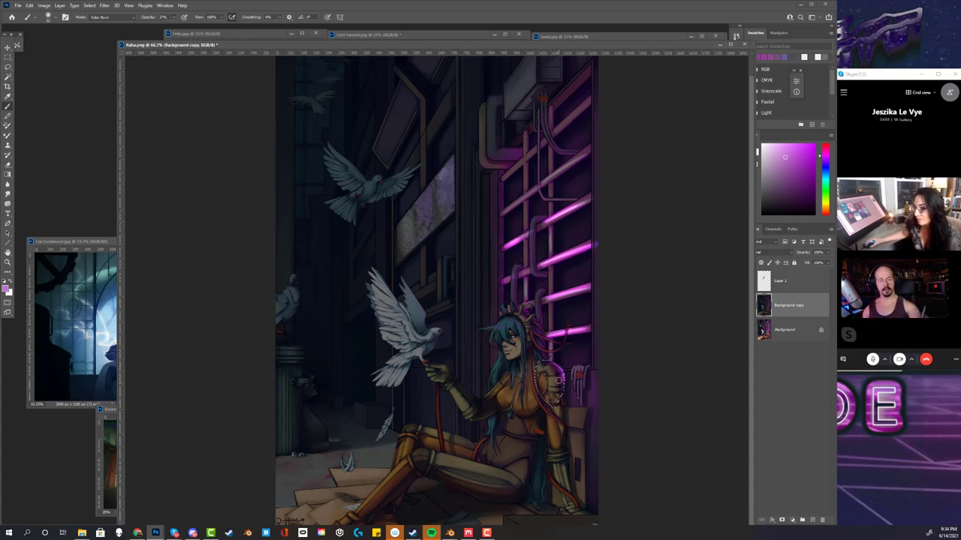
pyautogui.keyDown('alt'); pyautogui.click(550, 382); pyautogui.keyUp('alt')
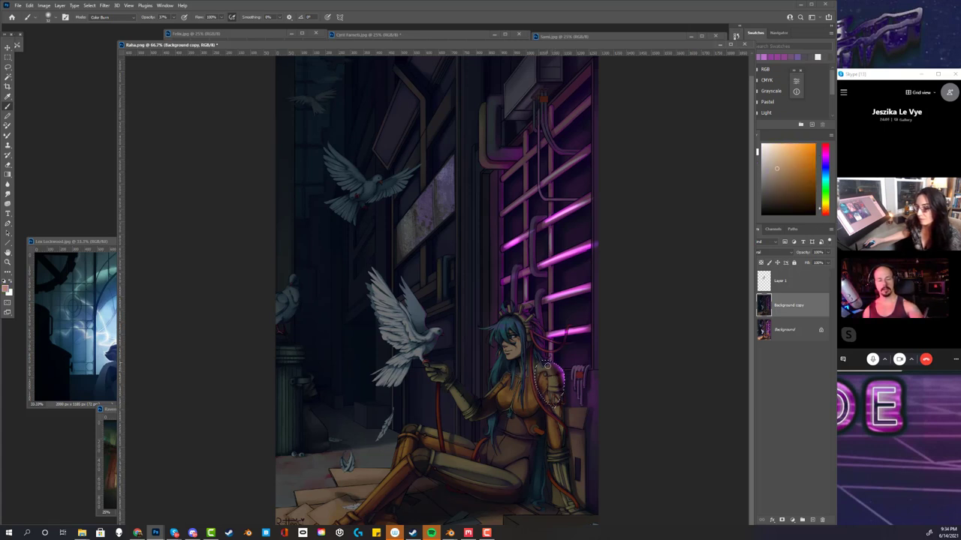
# Refine the shoulder selection with the Lasso and paint a tan highlight inside it with a larger 75 px brush in Color Dodge mode
pyautogui.click(7, 66)
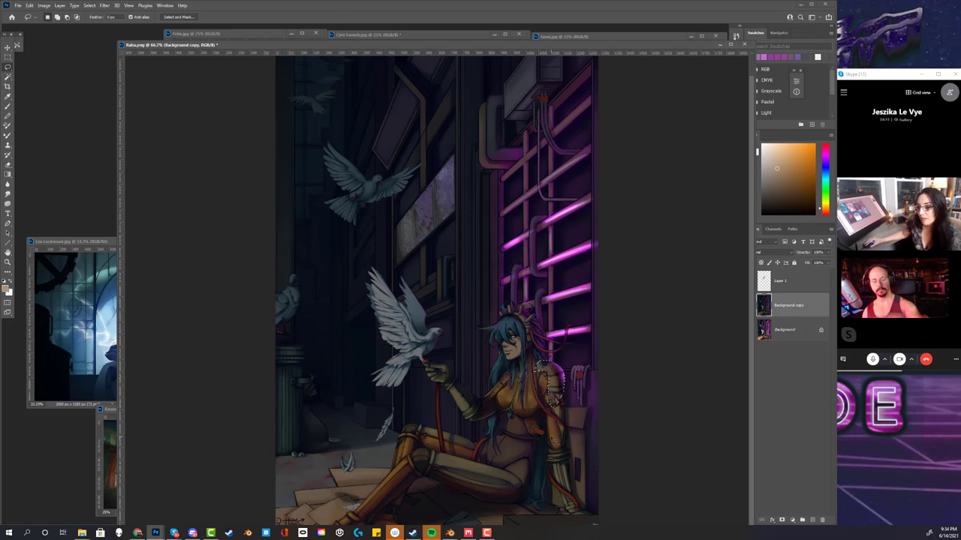
pyautogui.click(8, 105)
pyautogui.click(113, 16)
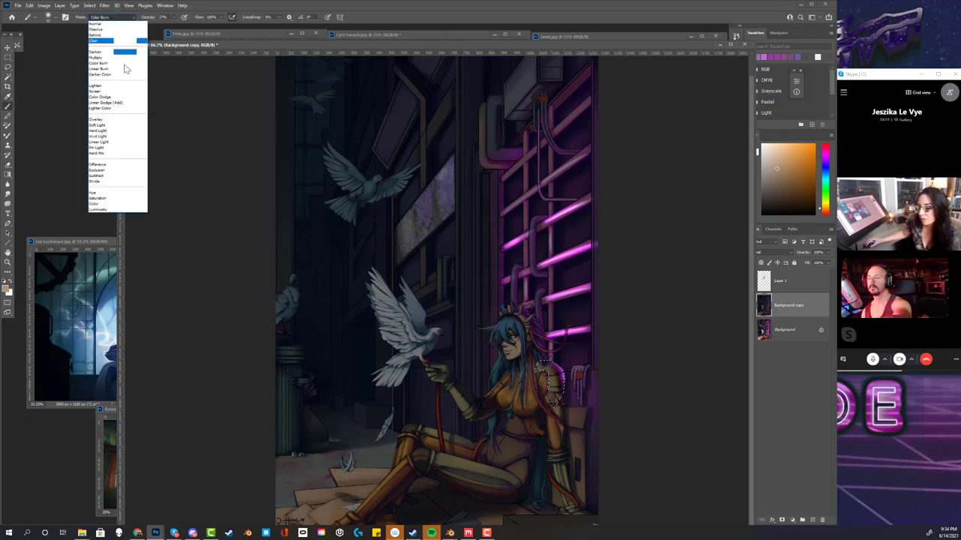
pyautogui.click(124, 98)
pyautogui.rightClick(567, 270)
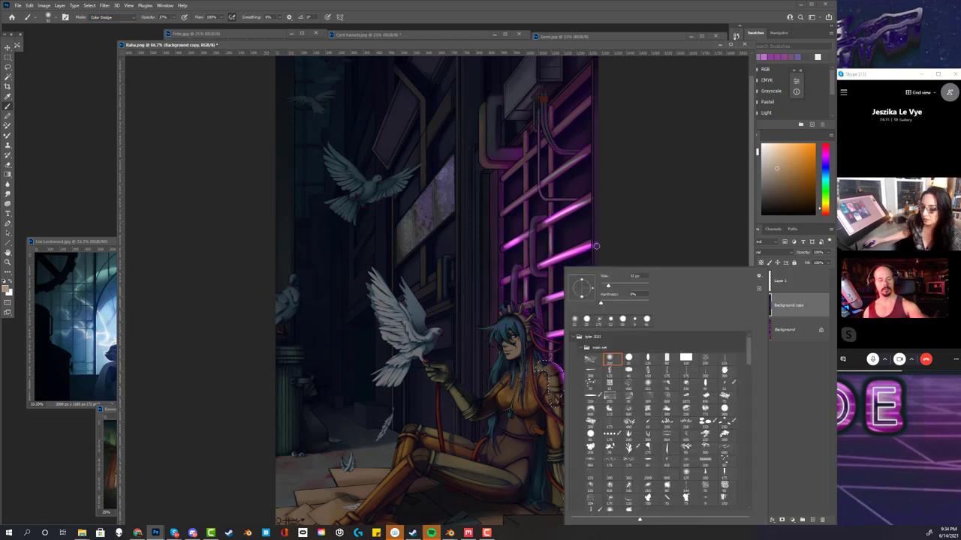
pyautogui.click(618, 286)
pyautogui.click(549, 383)
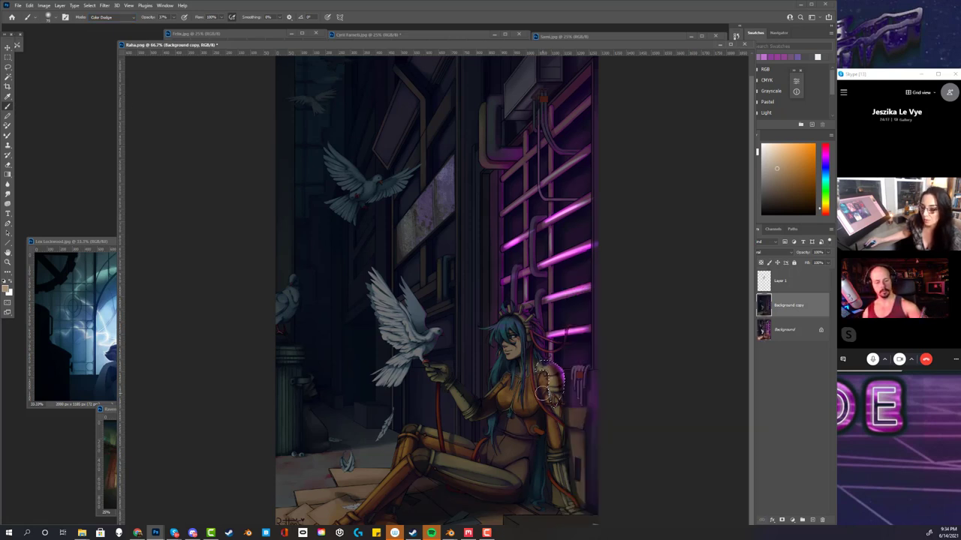
# Brighten the shoulder highlight with a paler tan in Linear Dodge (Add) mode and clear the selection
pyautogui.click(771, 158)
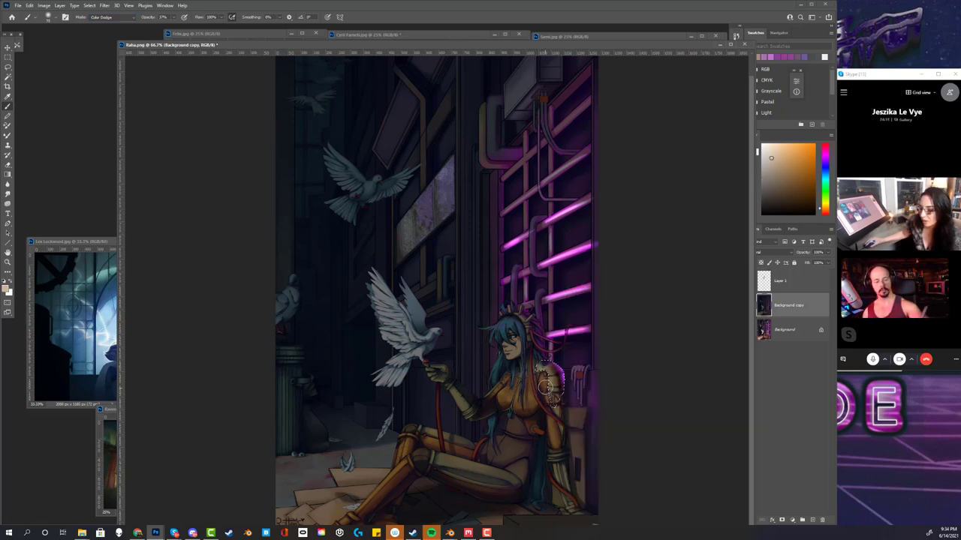
pyautogui.click(113, 17)
pyautogui.click(120, 97)
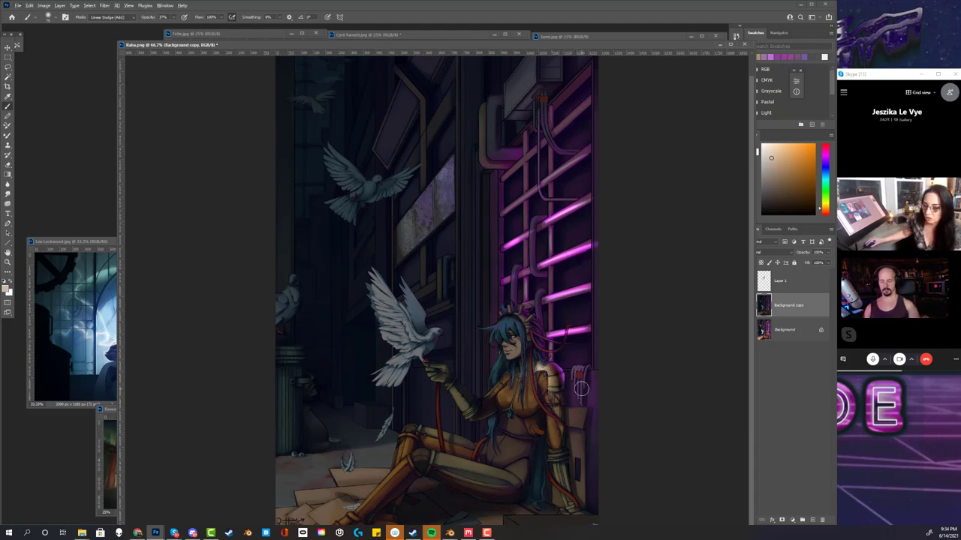
# Crop away the upper part of the illustration and extend the canvas below it with a white strip
pyautogui.hotkey('ctrl', '-')
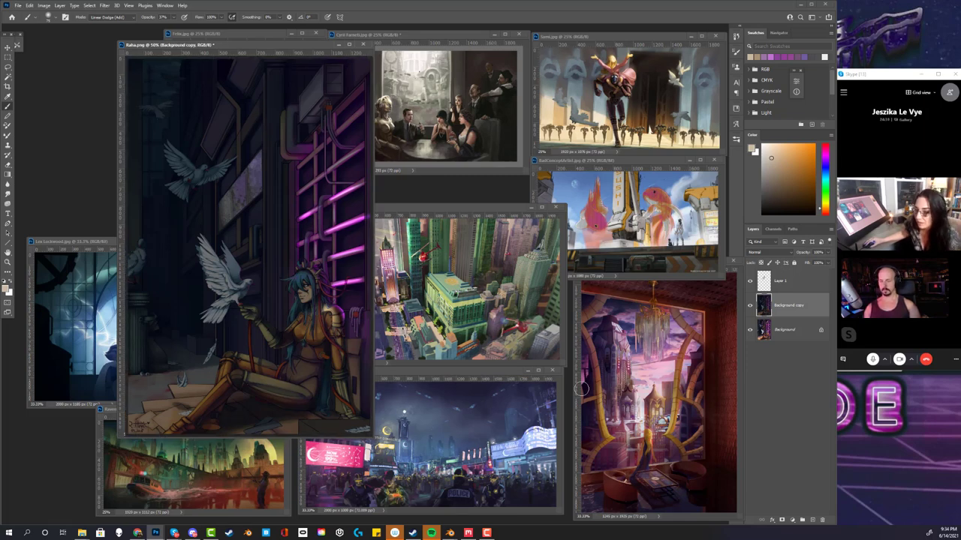
pyautogui.press('f')
pyautogui.moveTo(497, 450); pyautogui.dragTo(511, 409)
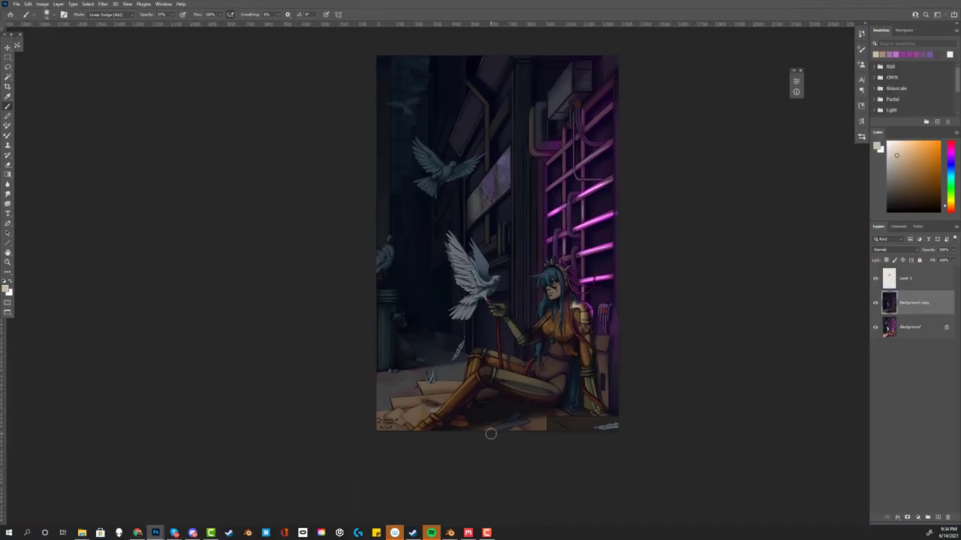
pyautogui.press('c')
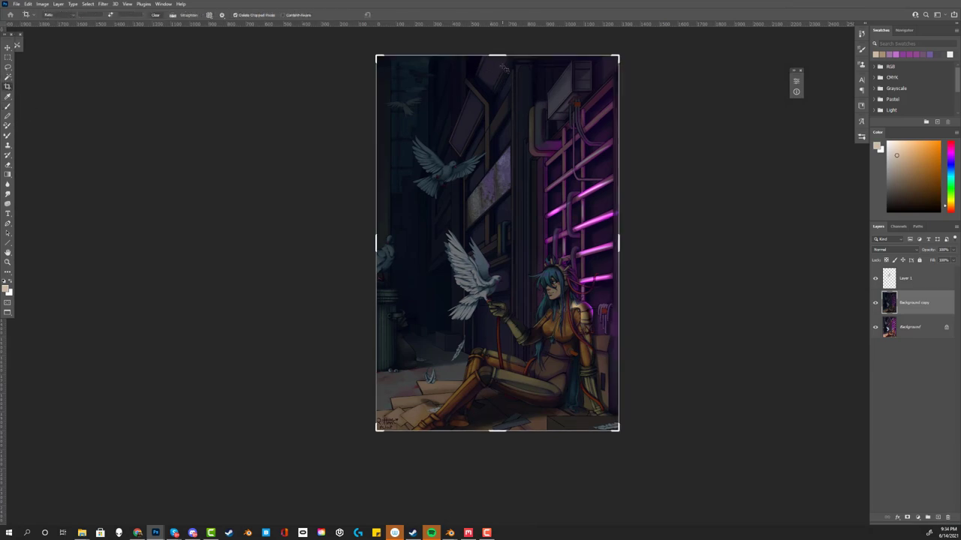
pyautogui.moveTo(497, 56); pyautogui.dragTo(496, 90)
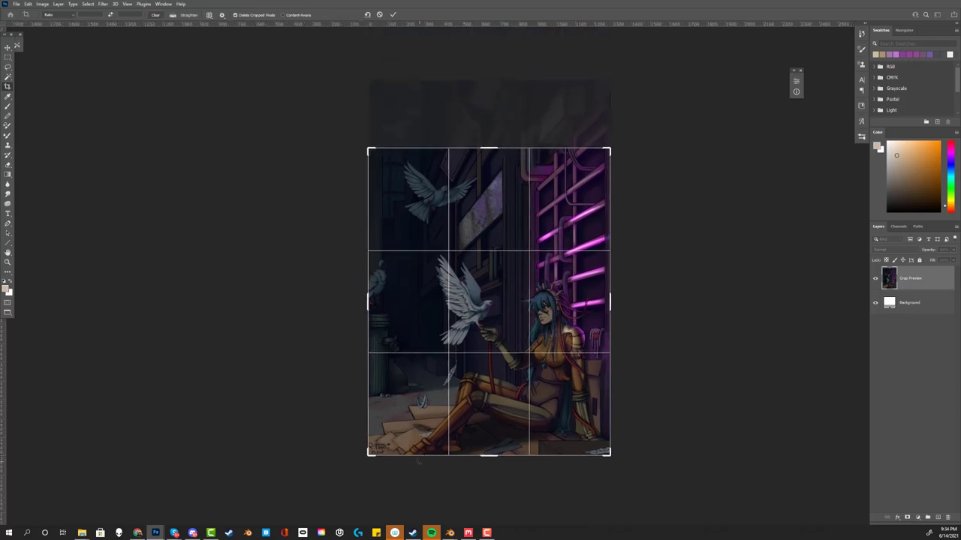
pyautogui.moveTo(489, 455); pyautogui.dragTo(488, 457)
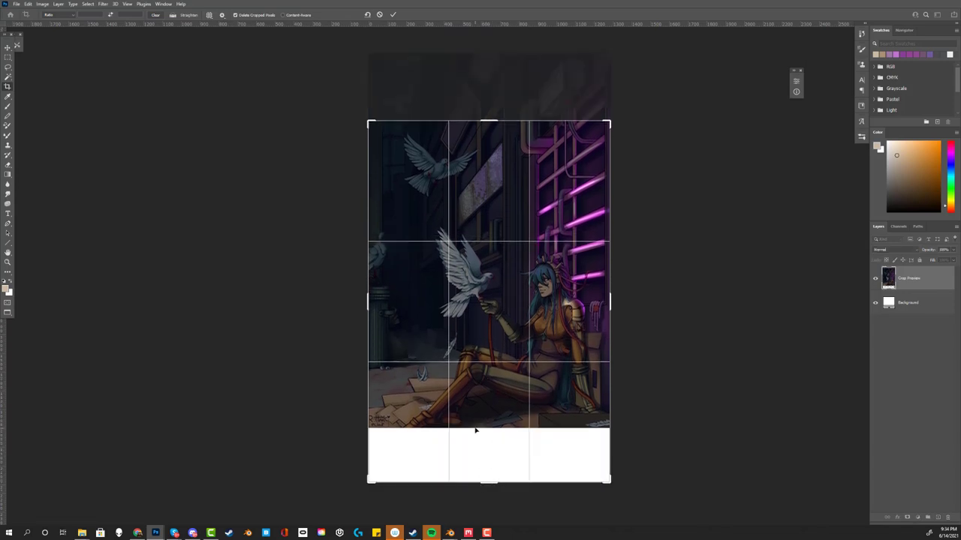
pyautogui.click(8, 48)
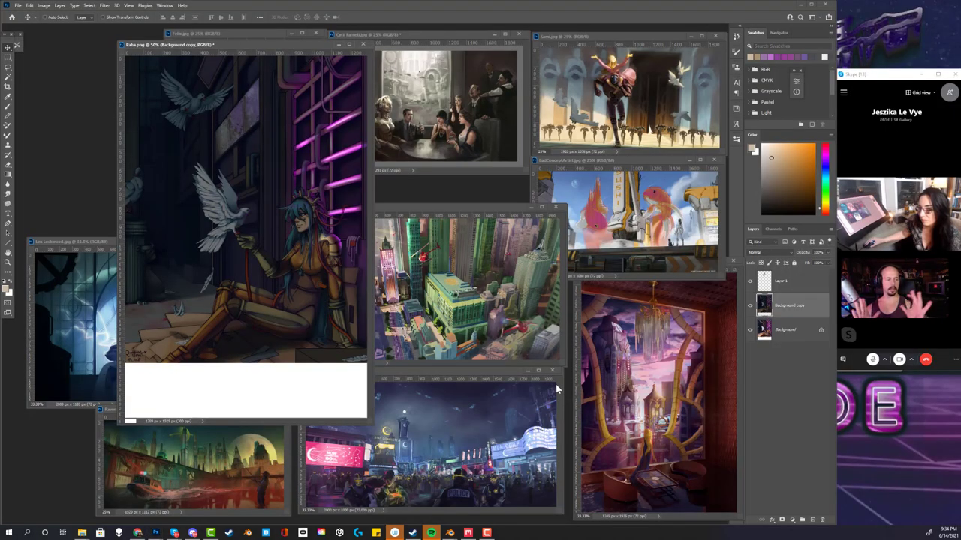
# Enlarge the document window and extend the canvas on both sides of the illustration with the Crop tool
pyautogui.moveTo(367, 422); pyautogui.dragTo(688, 478)
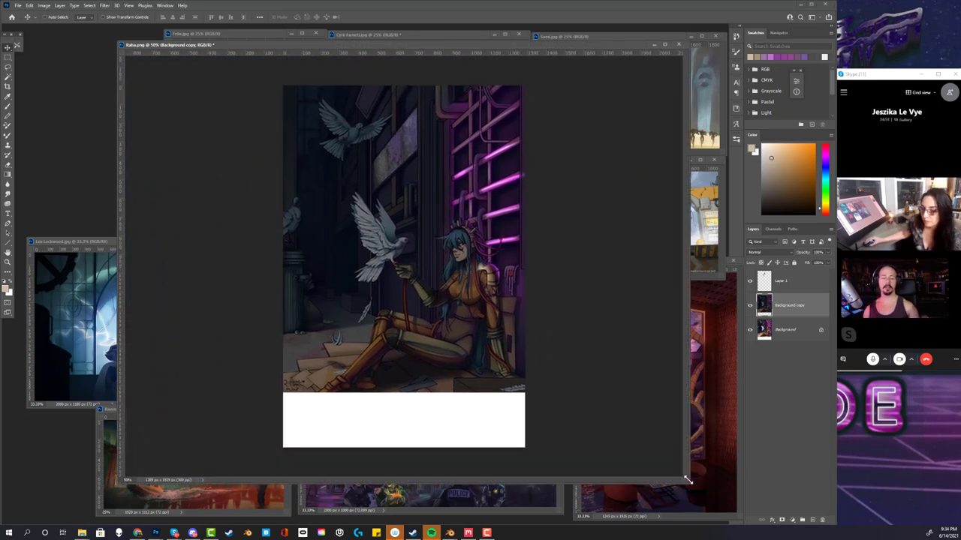
pyautogui.click(8, 86)
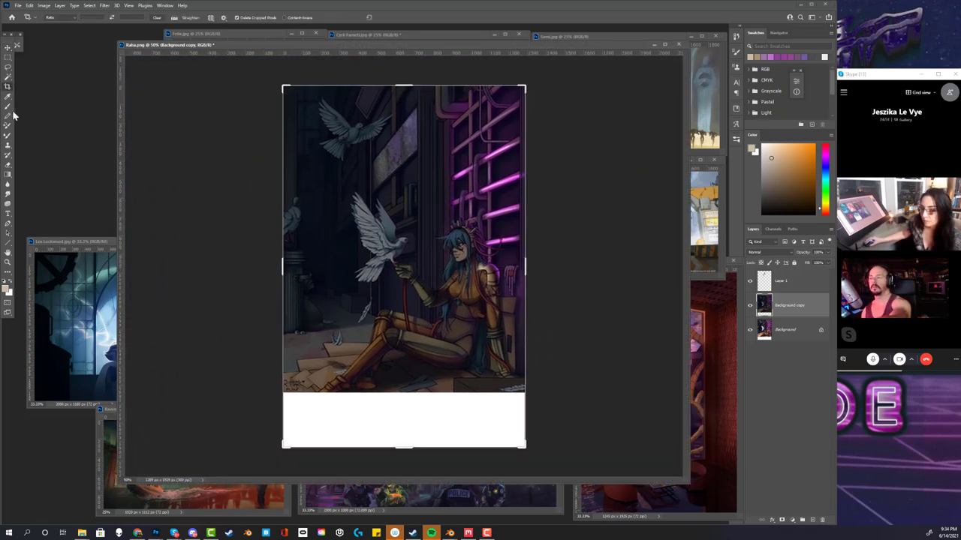
pyautogui.moveTo(524, 267); pyautogui.dragTo(530, 268)
pyautogui.moveTo(279, 267); pyautogui.dragTo(247, 342)
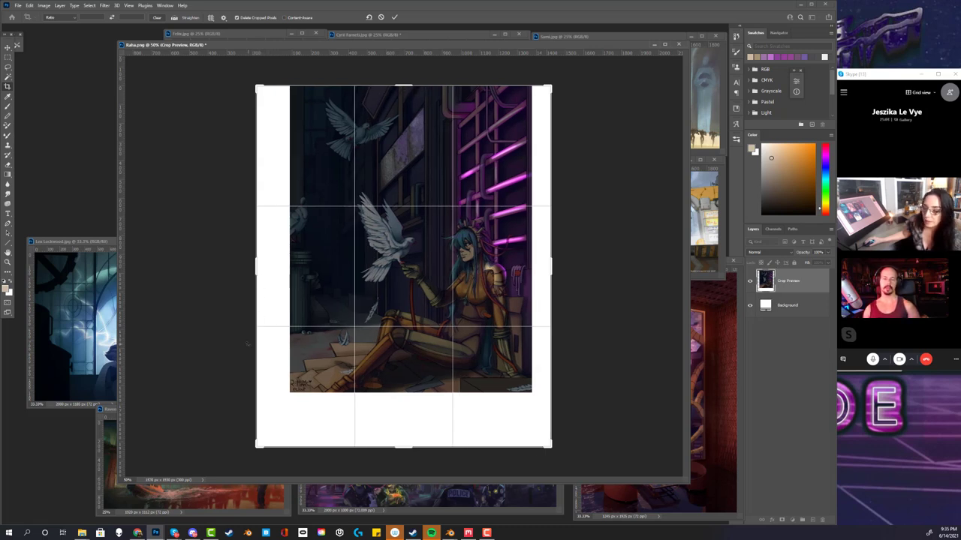
pyautogui.click(8, 48)
# Select the figure's near thigh with the Lasso and tint its upper surface blue-violet using a larger soft brush in Overlay mode
pyautogui.click(7, 68)
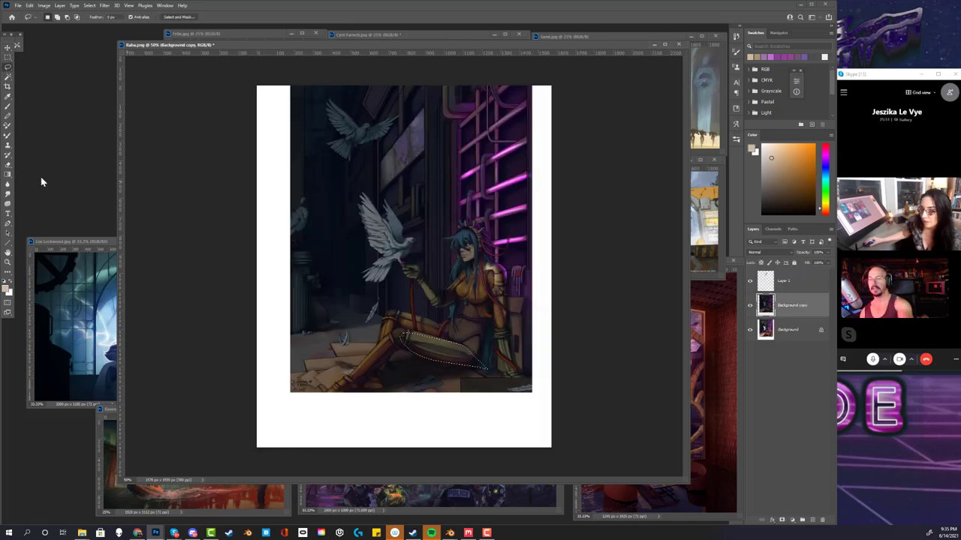
pyautogui.click(8, 106)
pyautogui.rightClick(474, 363)
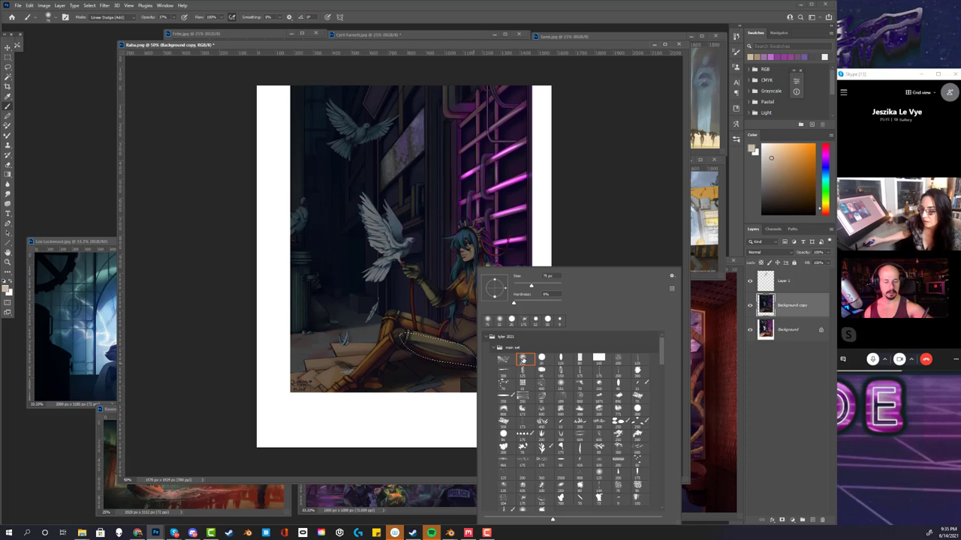
pyautogui.click(541, 277)
pyautogui.click(772, 184)
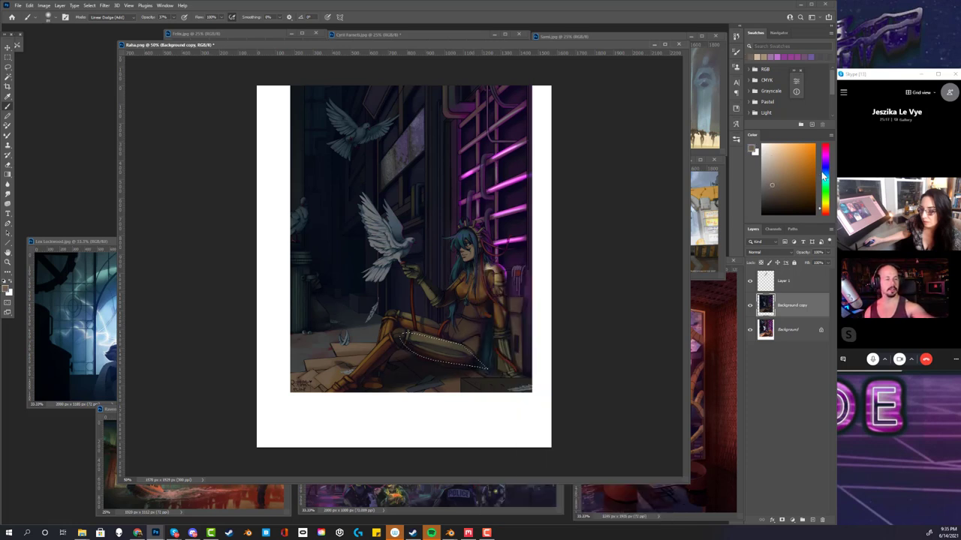
pyautogui.click(824, 172)
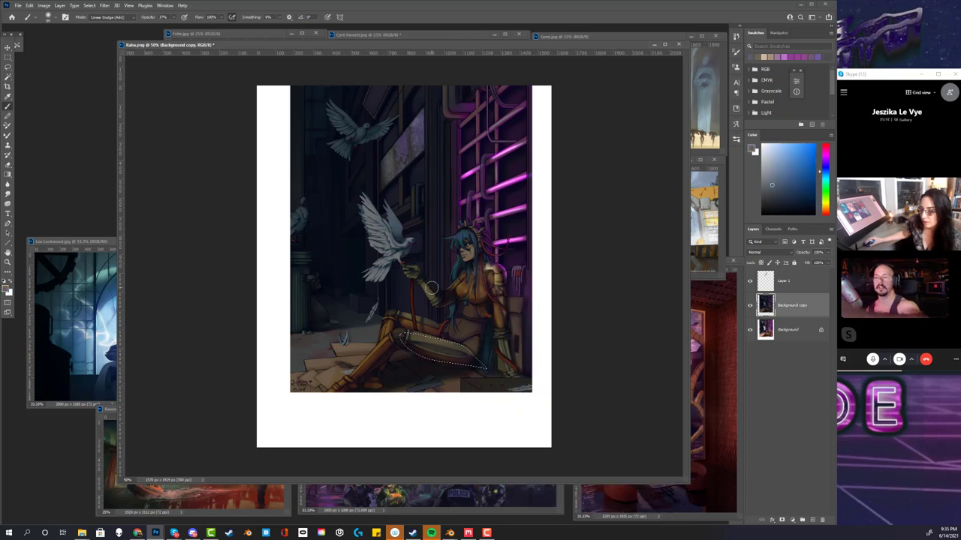
pyautogui.click(113, 17)
pyautogui.click(120, 122)
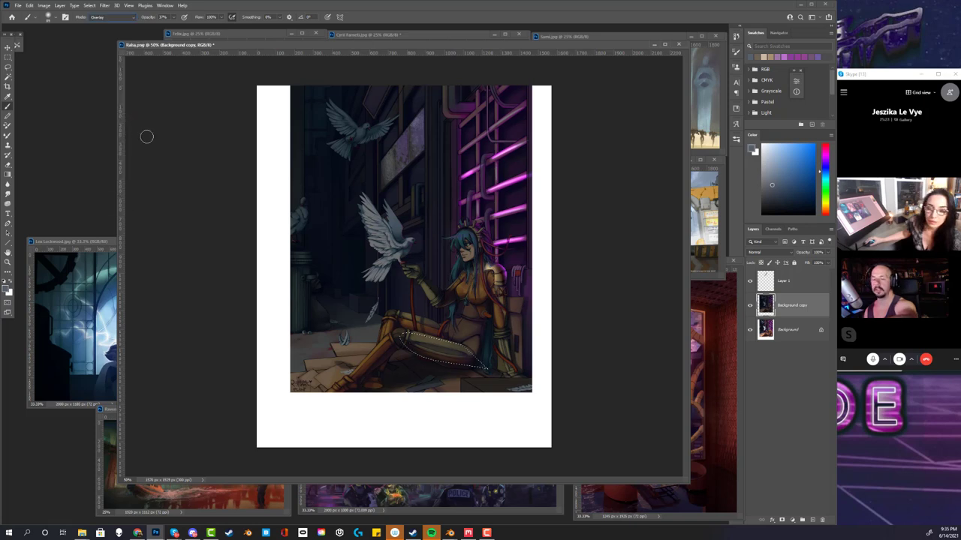
pyautogui.click(778, 167)
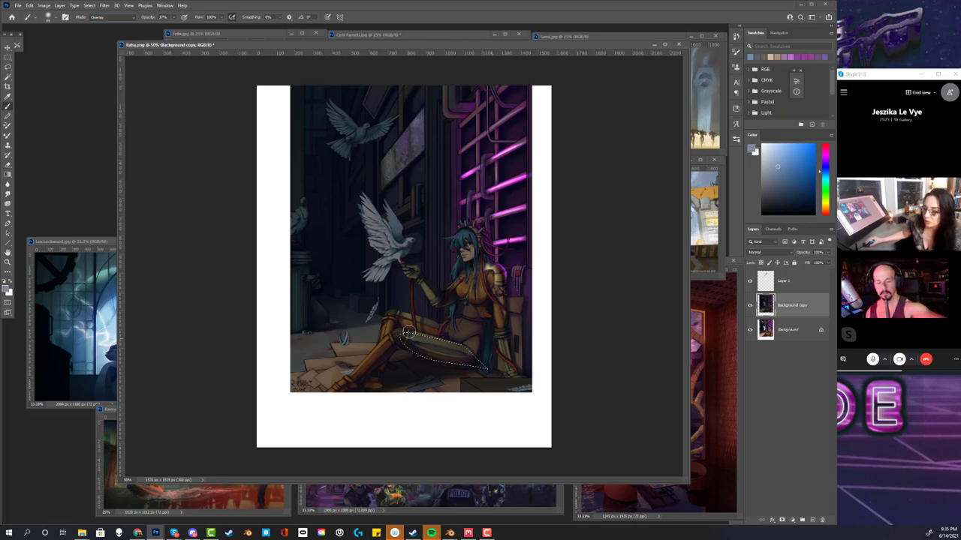
pyautogui.click(821, 158)
pyautogui.click(789, 159)
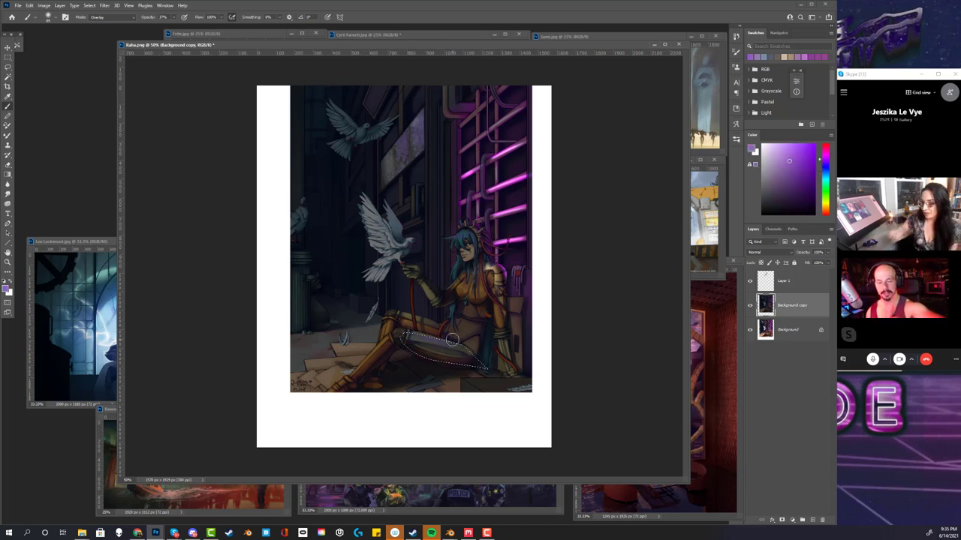
# Paint a light violet highlight along the top of the selected thigh in Color Dodge mode and clear the selection
pyautogui.click(120, 17)
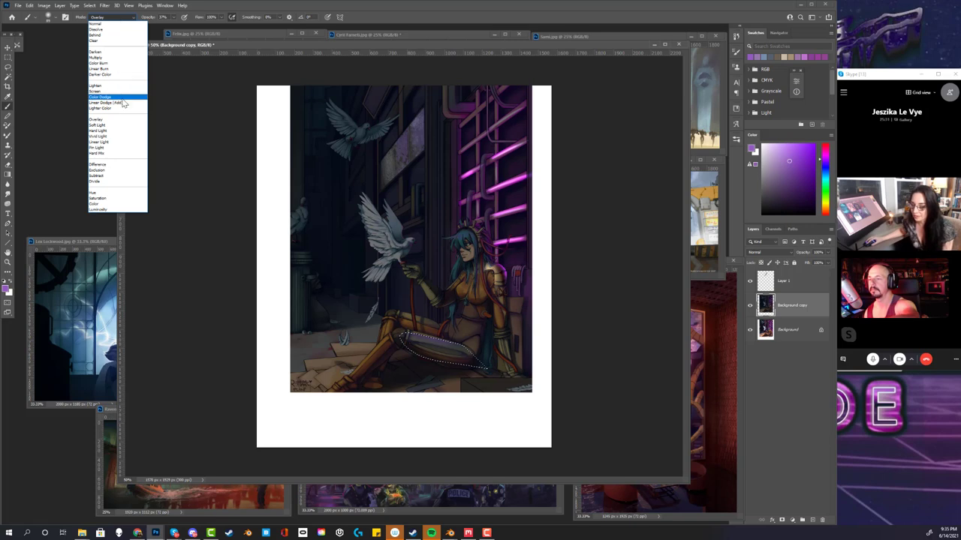
pyautogui.click(122, 98)
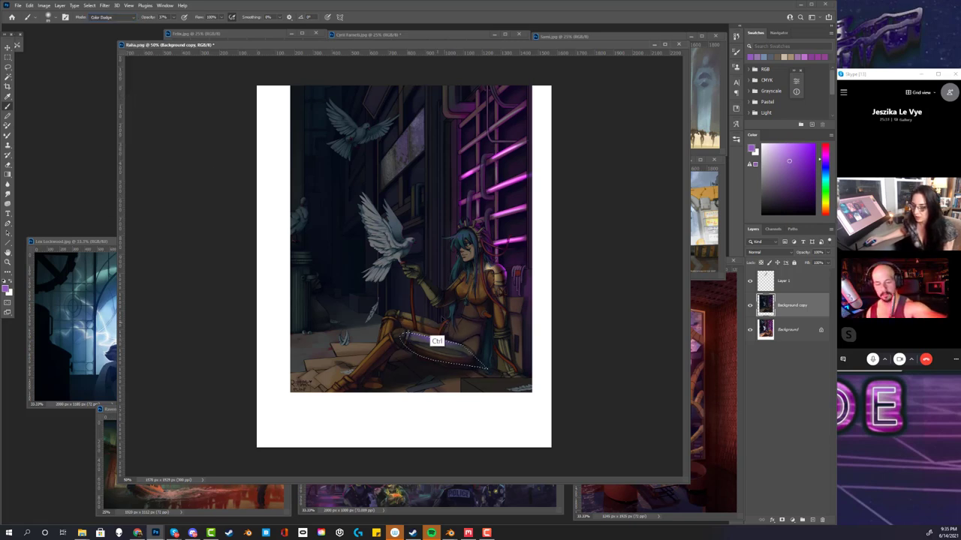
pyautogui.click(782, 153)
pyautogui.click(825, 169)
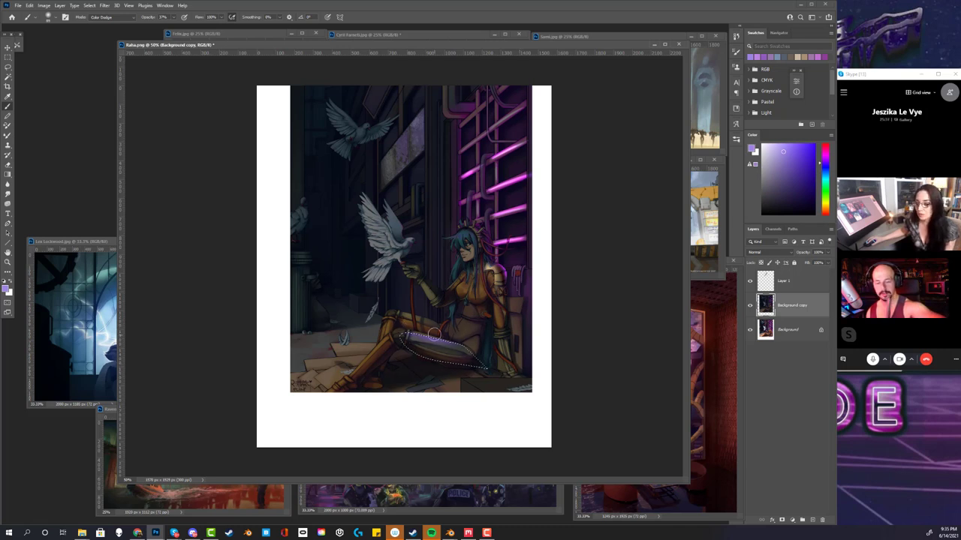
pyautogui.moveTo(405, 327); pyautogui.dragTo(453, 344)
pyautogui.hotkey('ctrl', 'd')
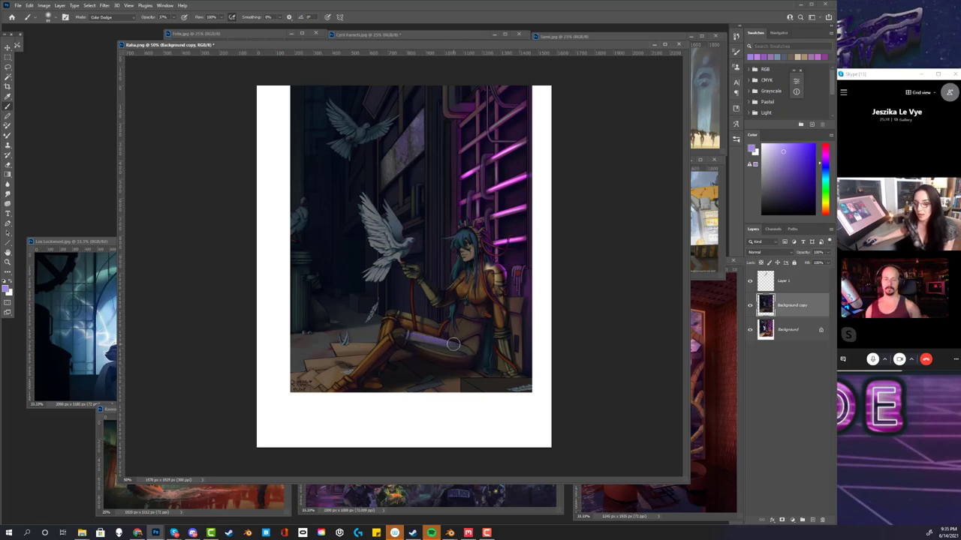
# Paint finer Color Dodge highlights with a smaller brush along the figure's thigh and brighten her hair with saturated blue
pyautogui.rightClick(453, 343)
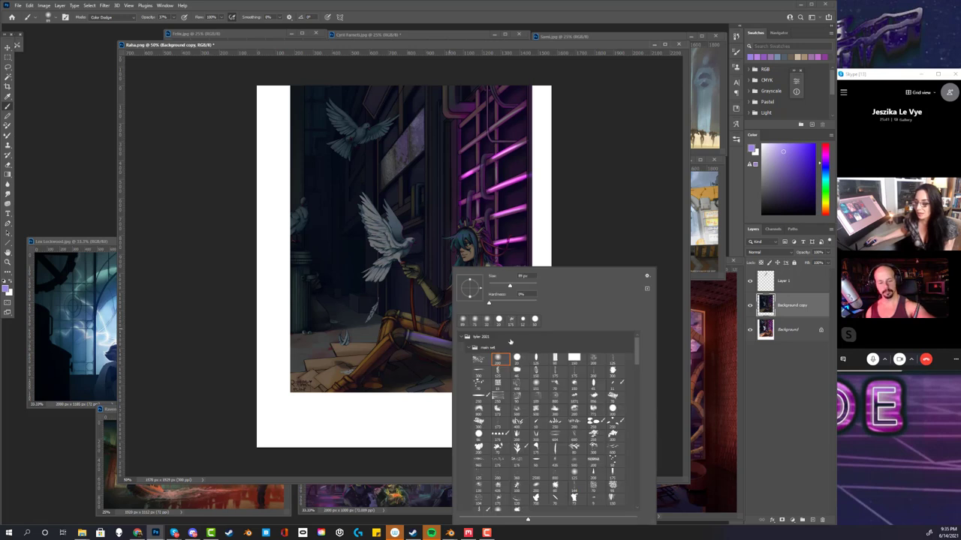
pyautogui.moveTo(409, 334); pyautogui.dragTo(445, 345)
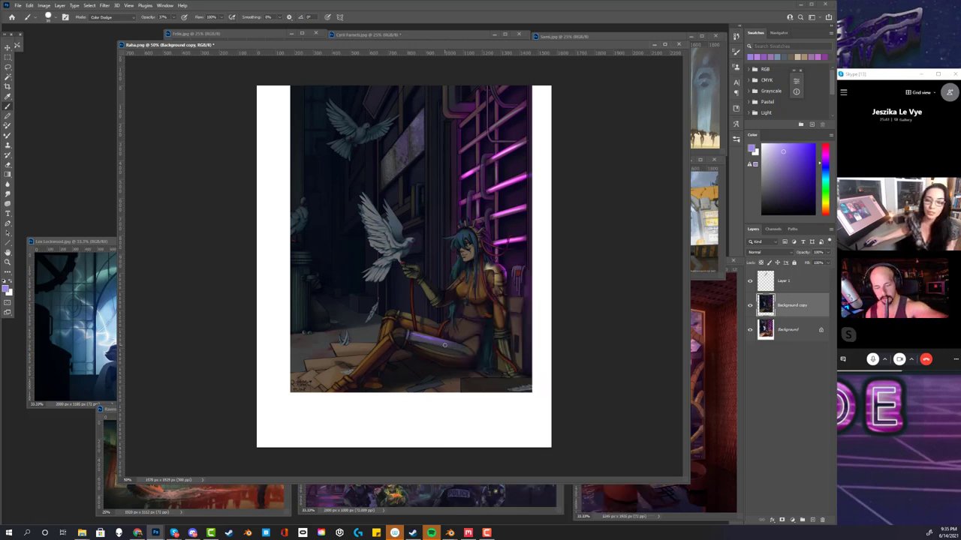
pyautogui.click(824, 170)
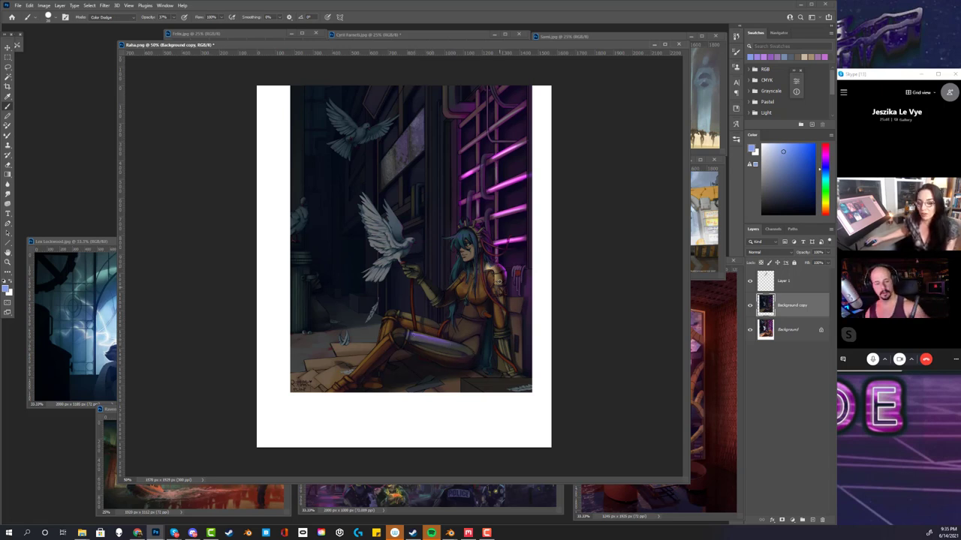
pyautogui.keyDown('alt'); pyautogui.click(497, 338); pyautogui.keyUp('alt')
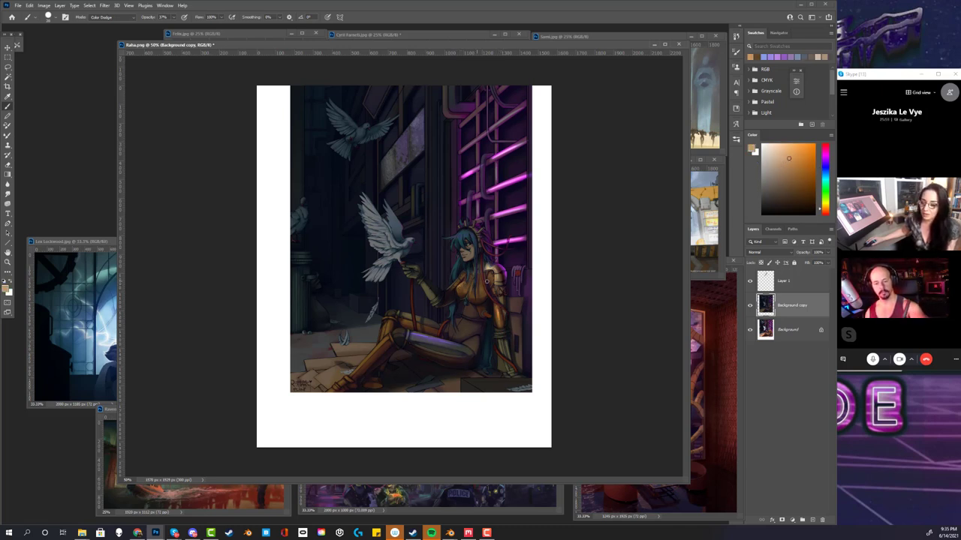
pyautogui.keyDown('alt'); pyautogui.click(465, 254); pyautogui.keyUp('alt')
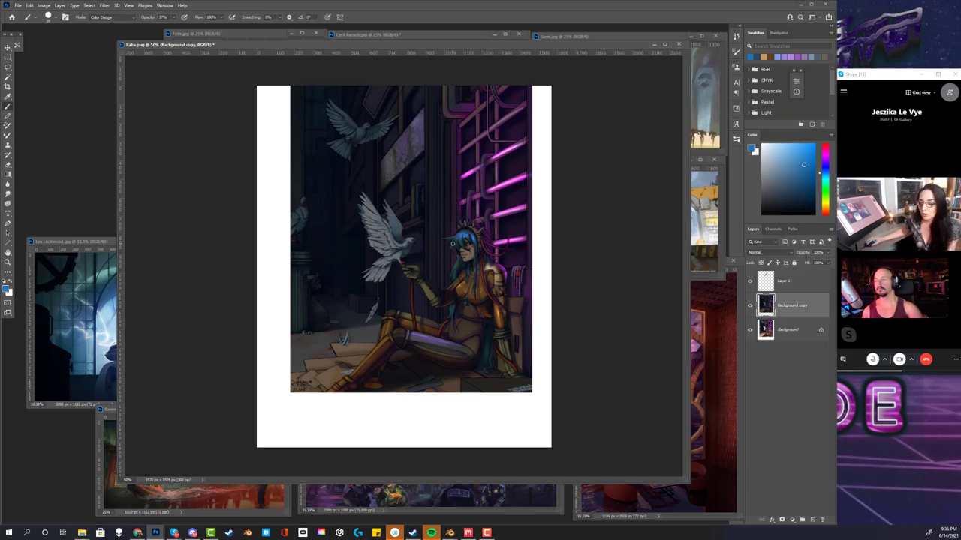
# On a new layer above Background copy, lay muted dark-blue gradients over the darkened upper library area and its birds
pyautogui.click(7, 174)
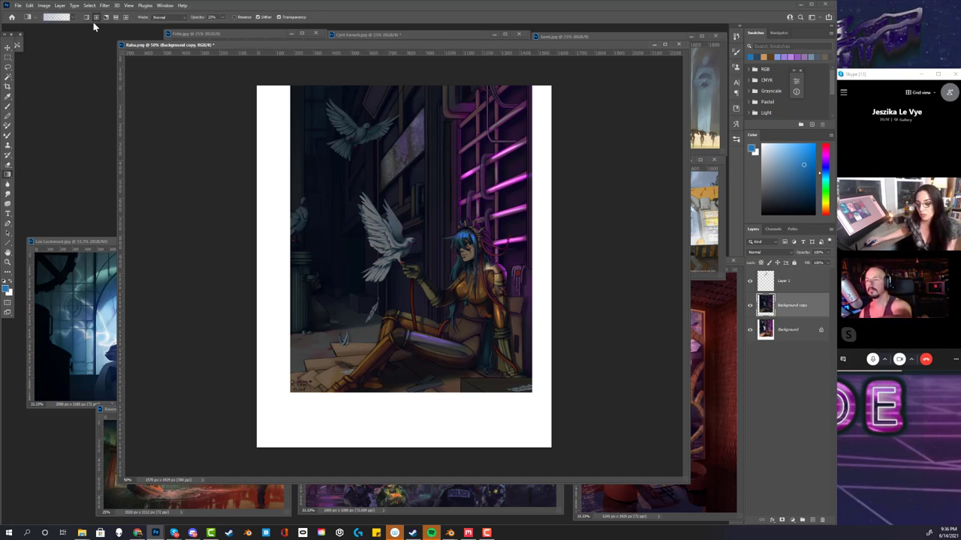
pyautogui.click(780, 164)
pyautogui.click(782, 175)
pyautogui.click(787, 185)
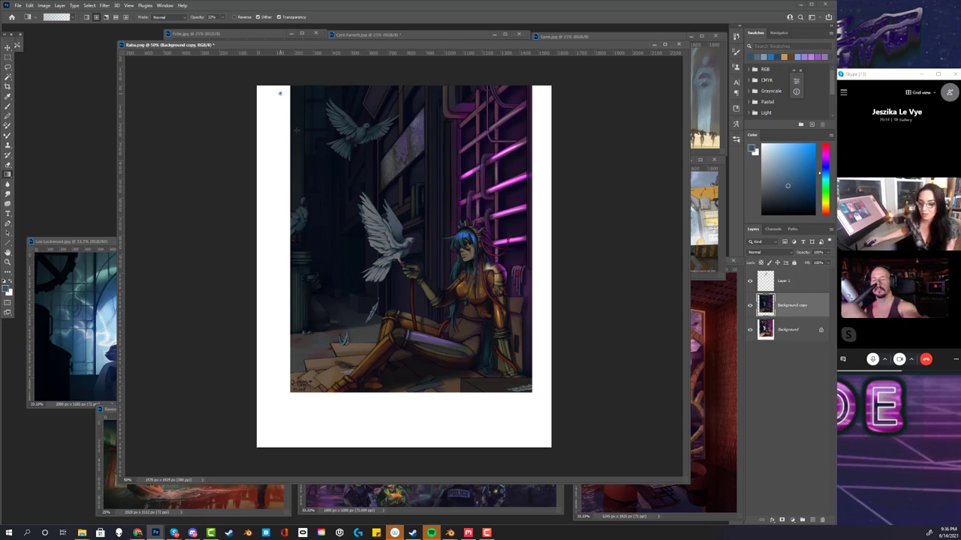
pyautogui.moveTo(280, 93); pyautogui.dragTo(384, 471)
pyautogui.hotkey('ctrl', 'z')
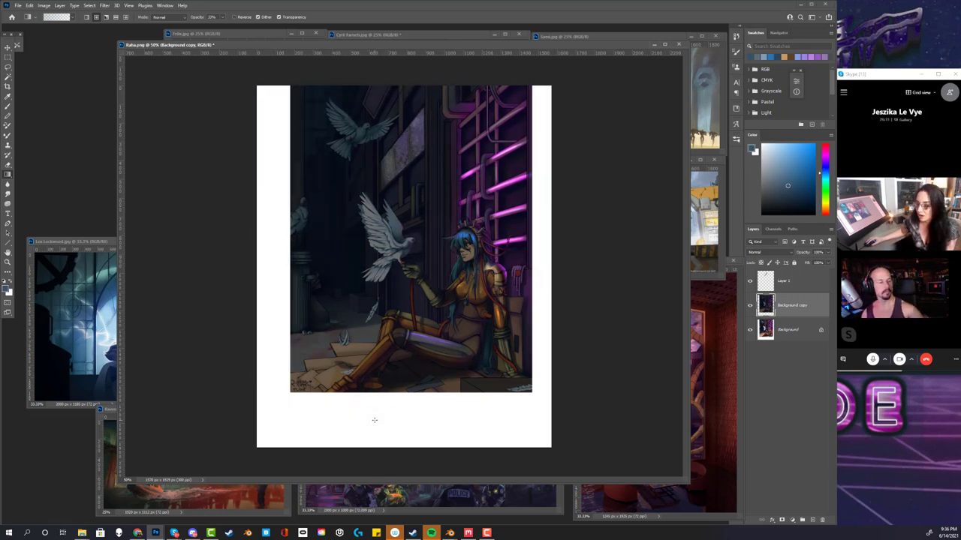
pyautogui.click(812, 520)
pyautogui.moveTo(277, 77); pyautogui.dragTo(328, 295)
pyautogui.moveTo(313, 82); pyautogui.dragTo(360, 276)
pyautogui.moveTo(345, 91); pyautogui.dragTo(398, 398)
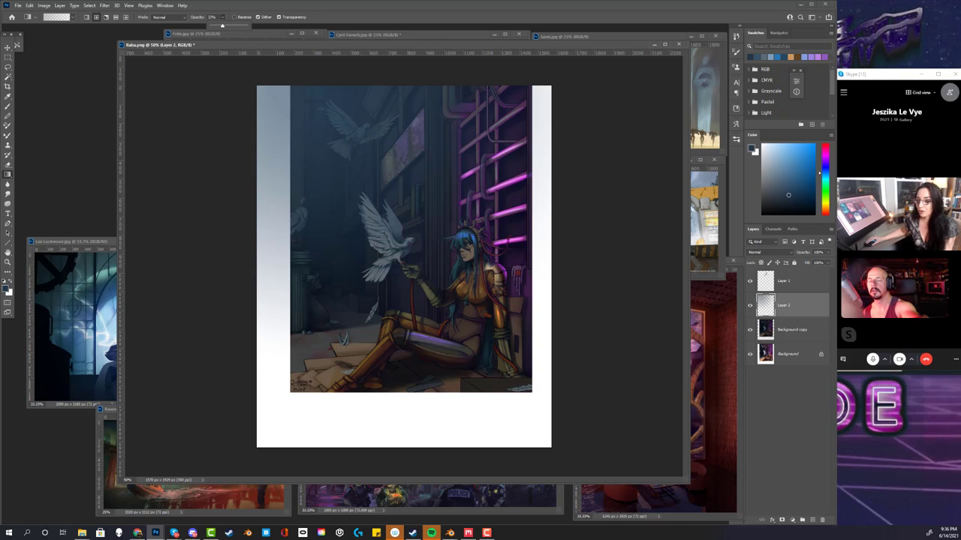
# Raise the gradient opacity and build up a denser blue haze over the upper part of the illustration on Layer 2
pyautogui.moveTo(277, 41); pyautogui.dragTo(246, 27)
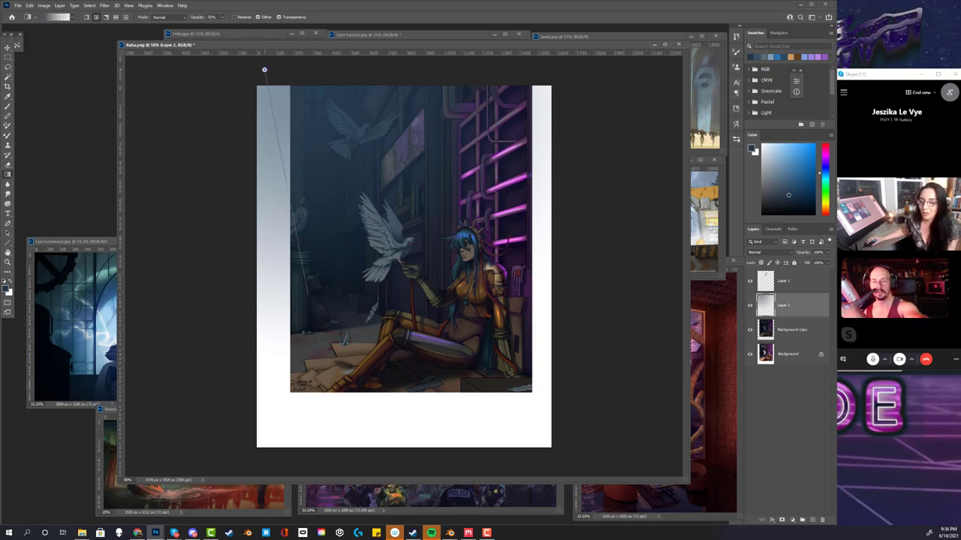
pyautogui.moveTo(263, 68); pyautogui.dragTo(360, 379)
pyautogui.moveTo(342, 65); pyautogui.dragTo(370, 359)
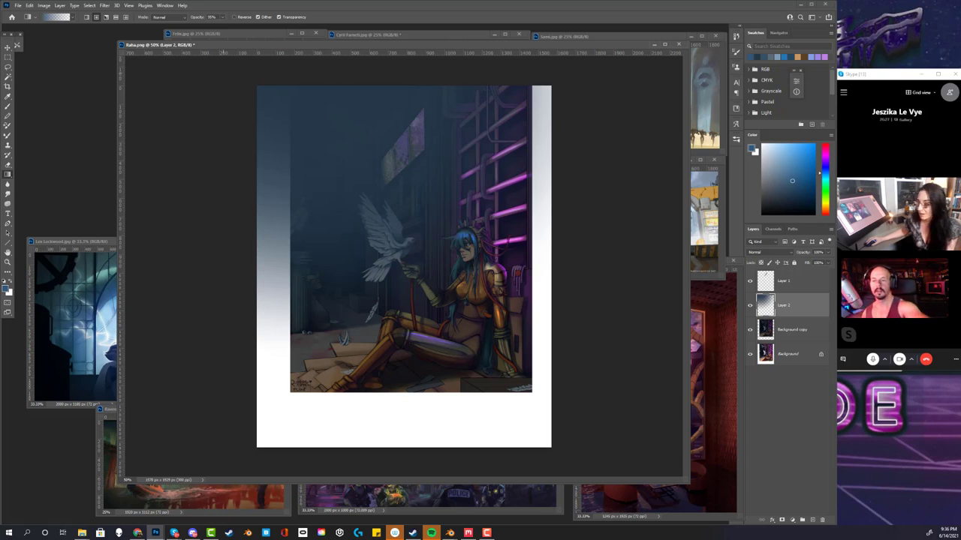
pyautogui.moveTo(222, 73); pyautogui.dragTo(315, 338)
# Lasso the central dove, statue and column silhouettes, darken the haze there with Levels using output white 211, and clear the selection
pyautogui.press('l')
pyautogui.moveTo(410, 233)
pyautogui.mouseDown()
pyautogui.moveTo(384, 196)
pyautogui.moveTo(380, 218)
pyautogui.moveTo(363, 192)
pyautogui.moveTo(371, 278)
pyautogui.moveTo(318, 312)
pyautogui.moveTo(301, 241)
pyautogui.moveTo(309, 208)
pyautogui.moveTo(297, 206)
pyautogui.moveTo(258, 270)
pyautogui.moveTo(273, 394)
pyautogui.mouseUp()
pyautogui.click(44, 5)
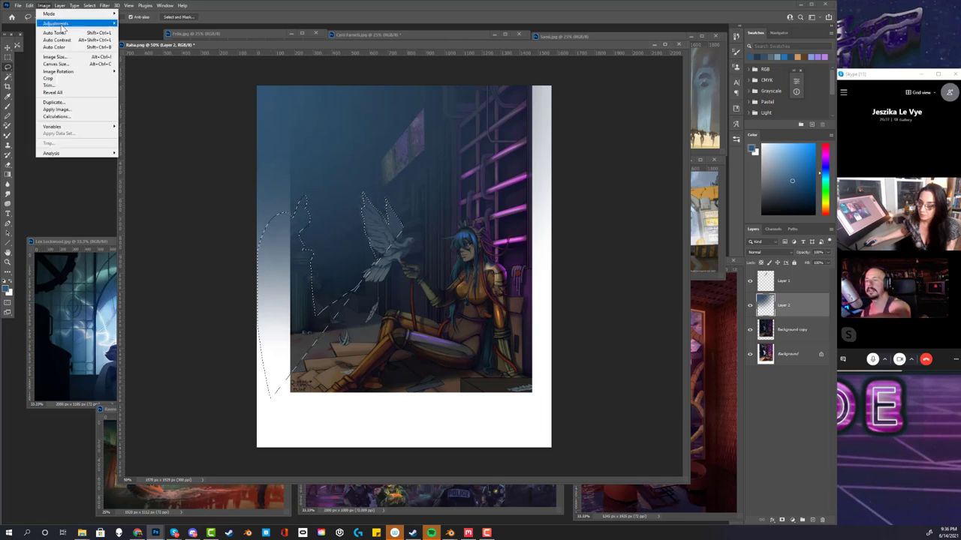
pyautogui.click(135, 30)
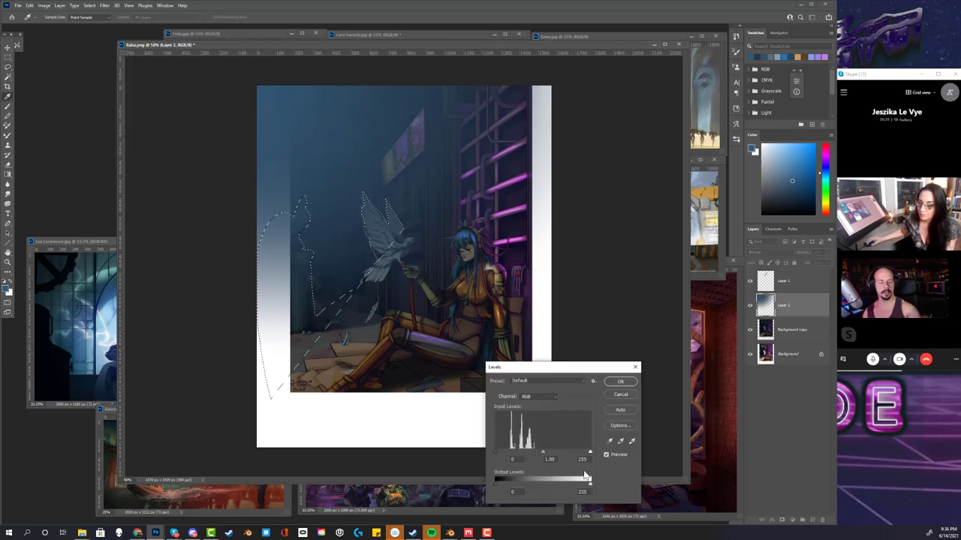
pyautogui.moveTo(590, 484); pyautogui.dragTo(573, 482)
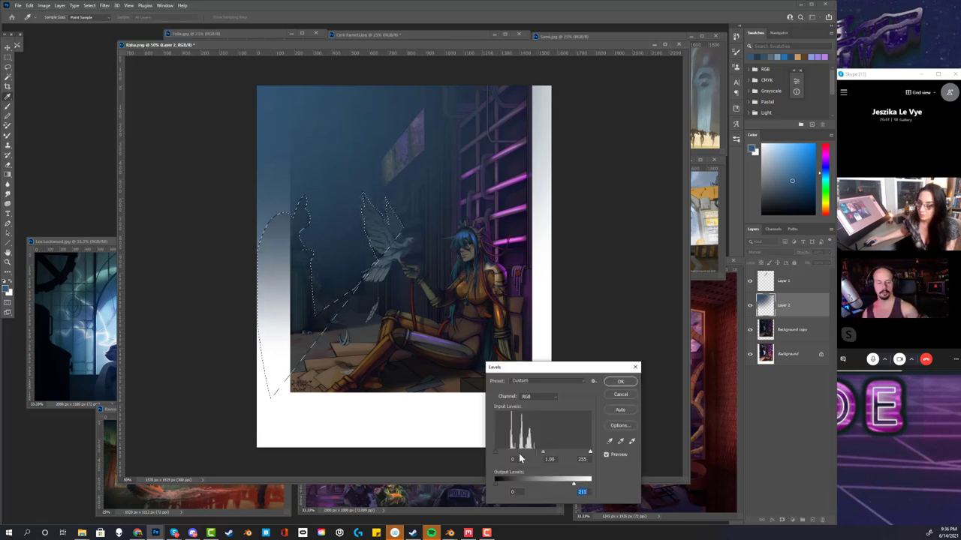
pyautogui.moveTo(543, 453); pyautogui.dragTo(544, 453)
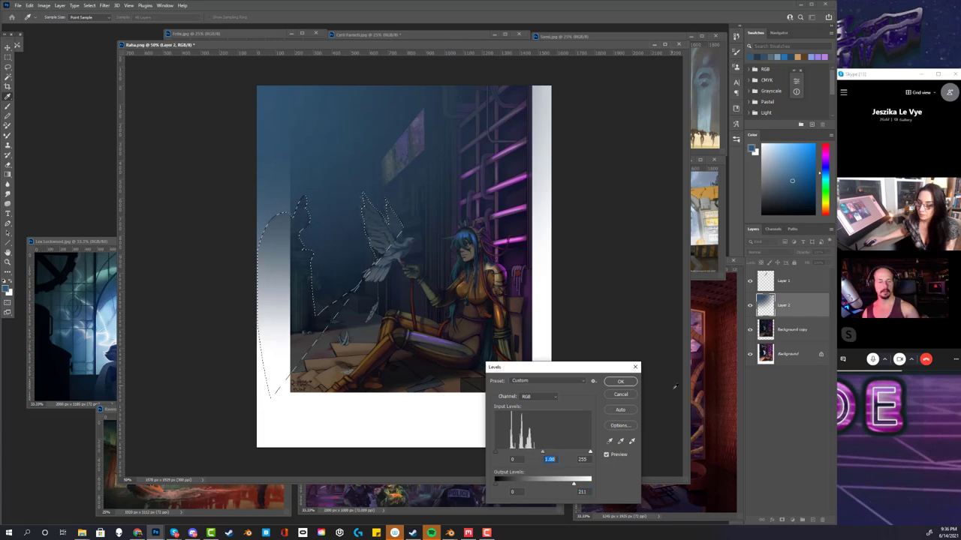
pyautogui.press('Return')
pyautogui.hotkey('ctrl', 'd')
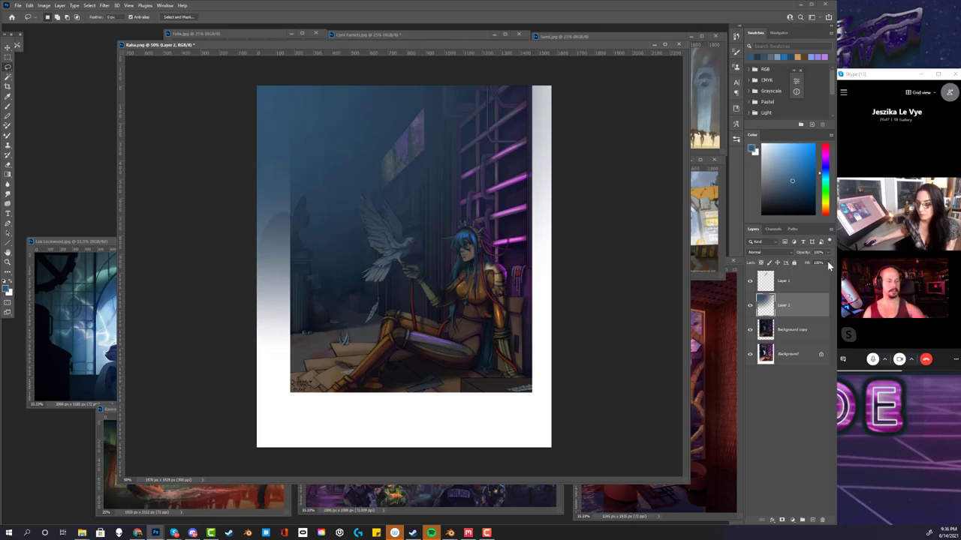
# Lower the haze layer's fill to 70% and view the illustration at thumbnail size beside the other open images
pyautogui.moveTo(827, 261); pyautogui.dragTo(818, 281)
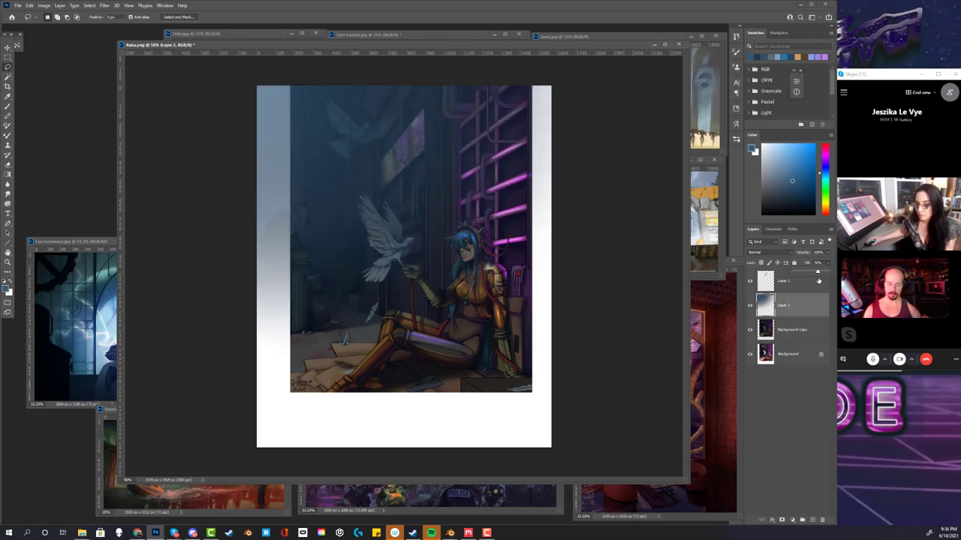
pyautogui.hotkey('ctrl', '-')
pyautogui.hotkey('ctrl', '-')
pyautogui.hotkey('ctrl', '-')
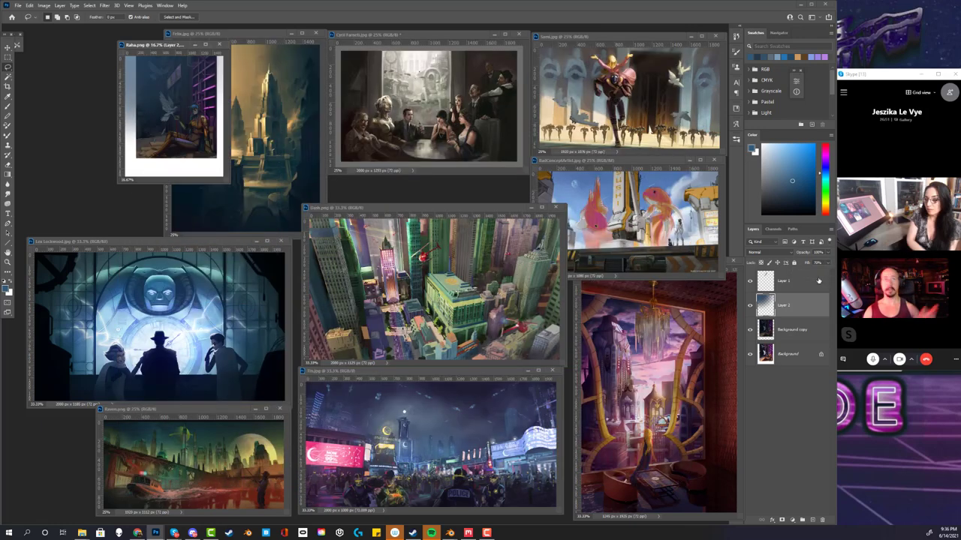
# Bring the golden cityscape illustration Felix.jpg to the front and enlarge its window for working at 66.7%
pyautogui.click(229, 103)
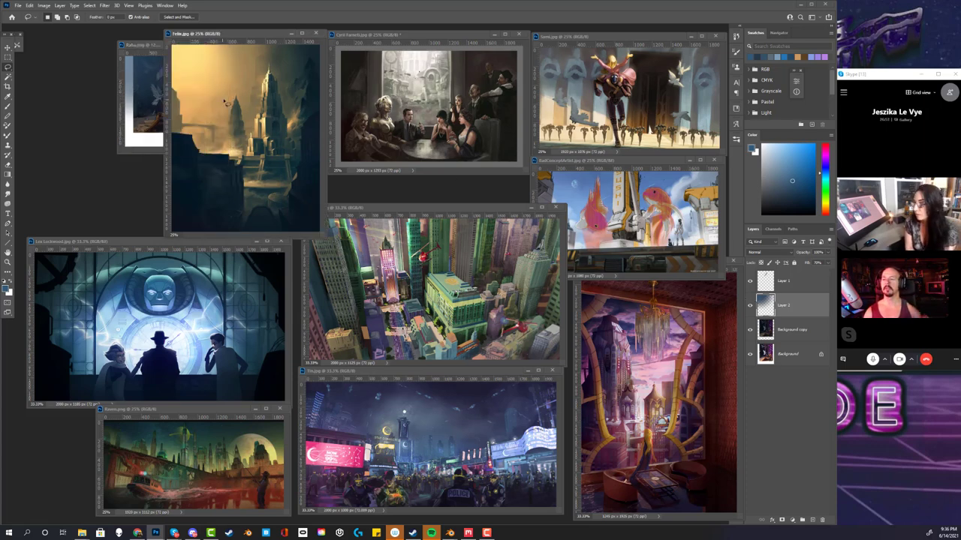
pyautogui.press('f')
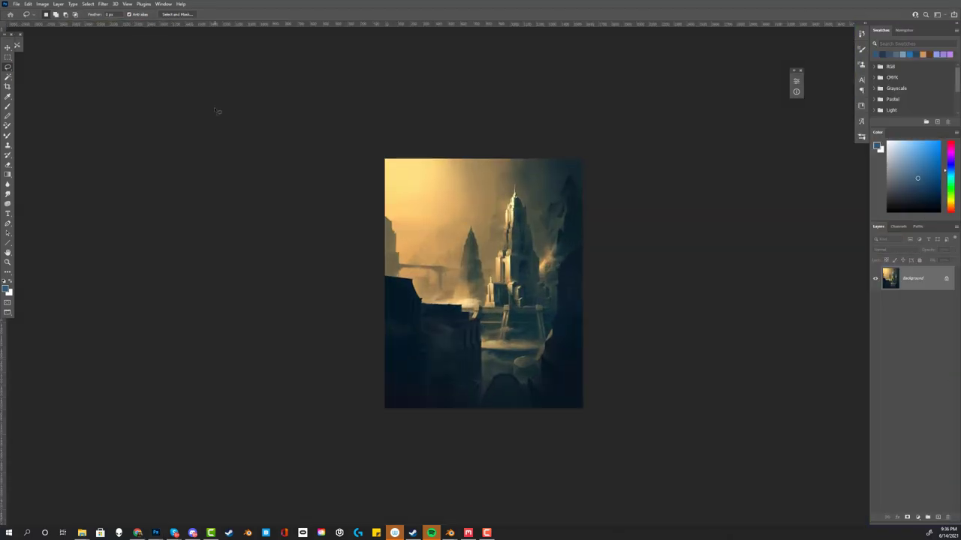
pyautogui.hotkey('ctrl', '+')
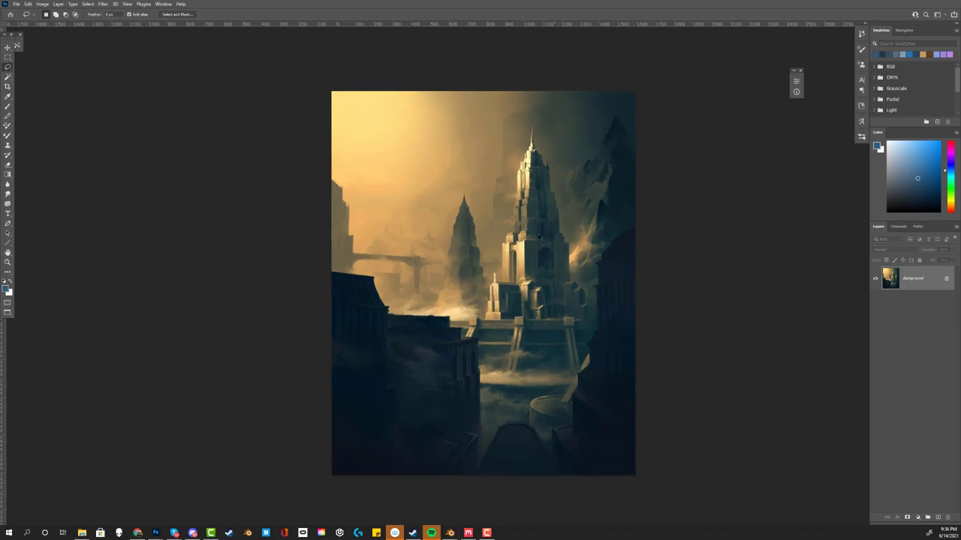
pyautogui.hotkey('ctrl', '+')
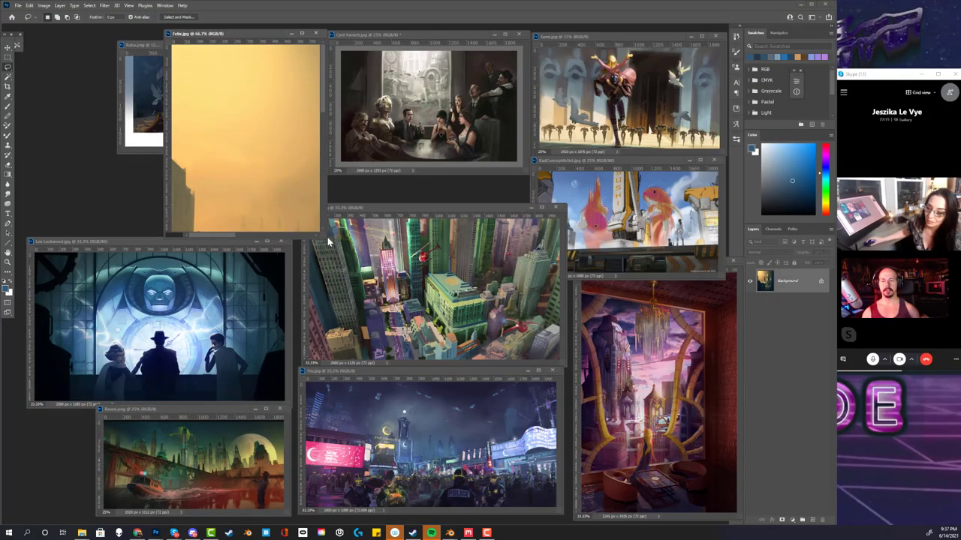
pyautogui.moveTo(323, 235); pyautogui.dragTo(809, 525)
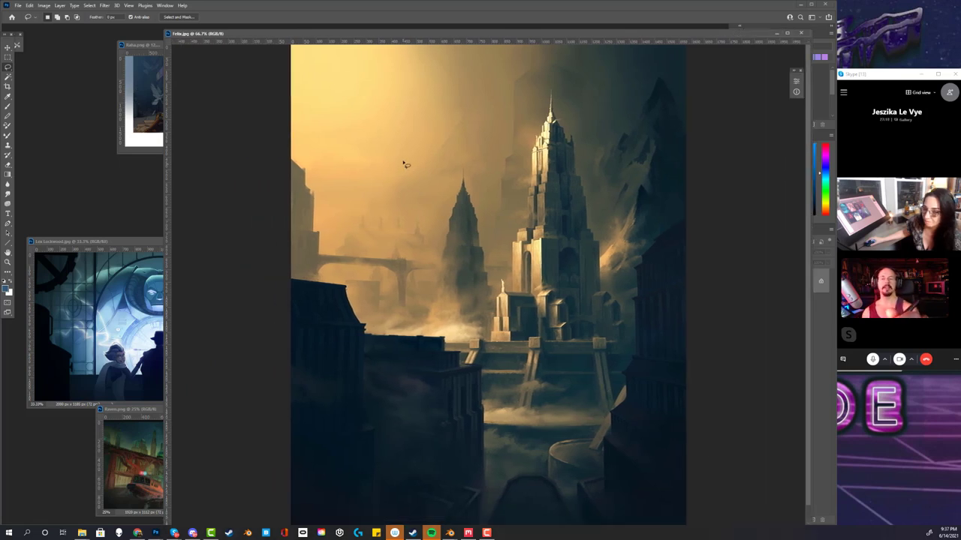
pyautogui.moveTo(568, 33); pyautogui.dragTo(475, 40)
# On a new layer, paint dark cloud bands across the upper sky with a 200 px brush in Normal mode at 80% hardness
pyautogui.click(809, 519)
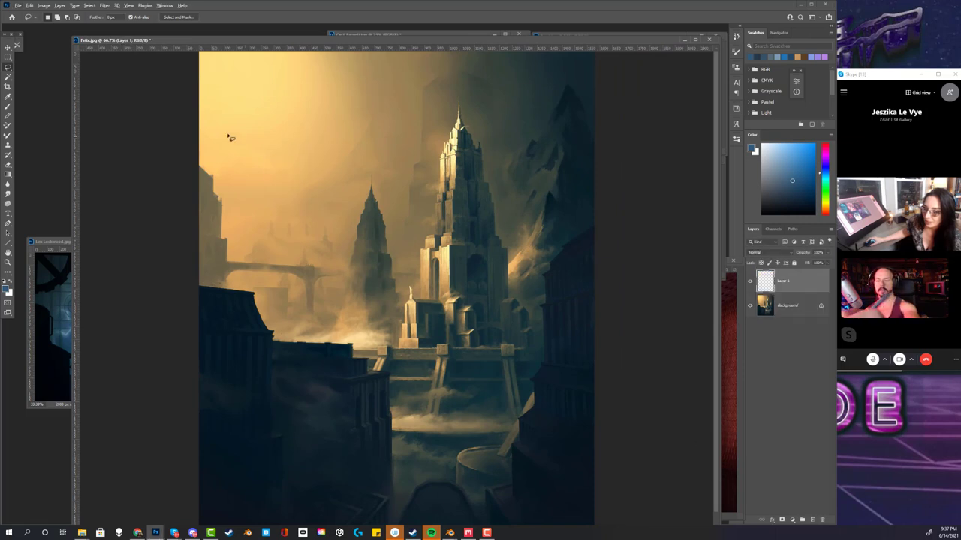
pyautogui.press('b')
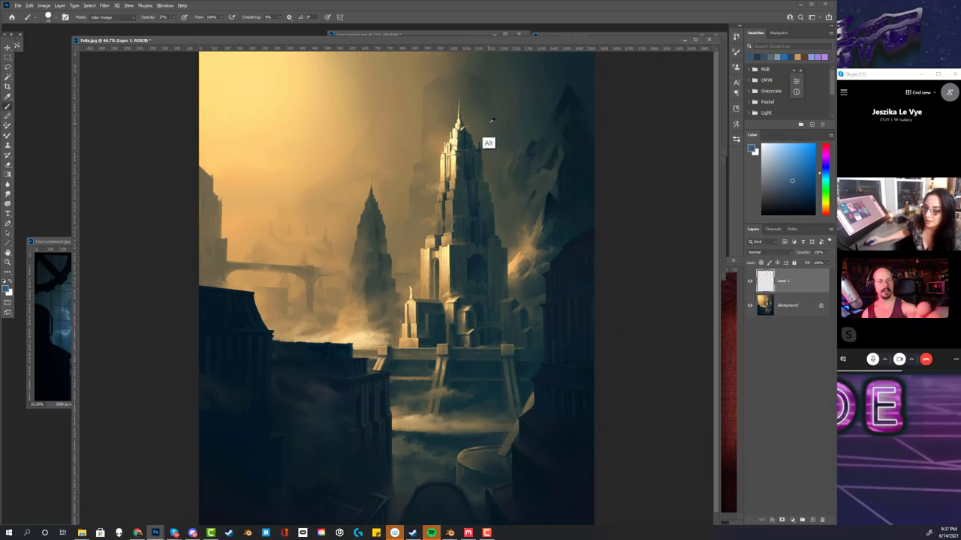
pyautogui.rightClick(487, 145)
pyautogui.click(535, 243)
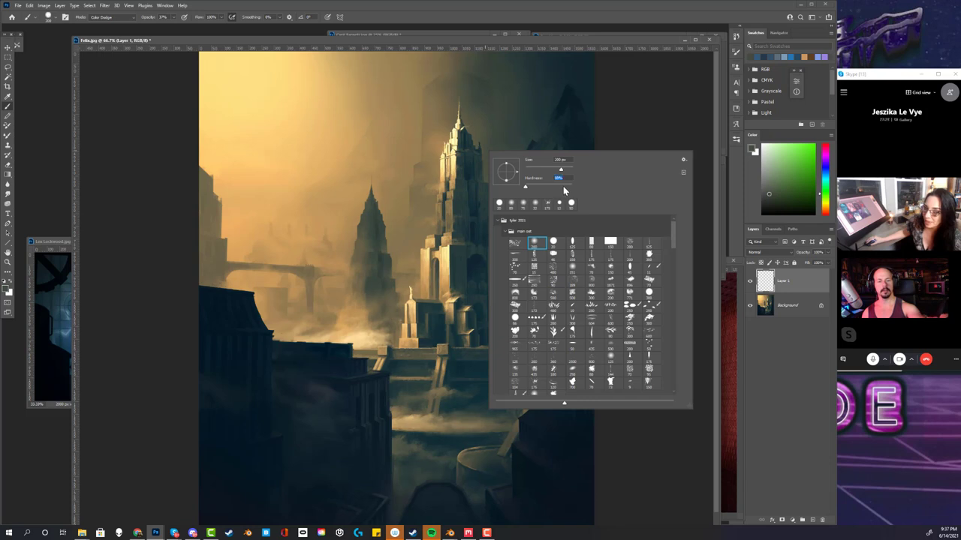
pyautogui.click(113, 17)
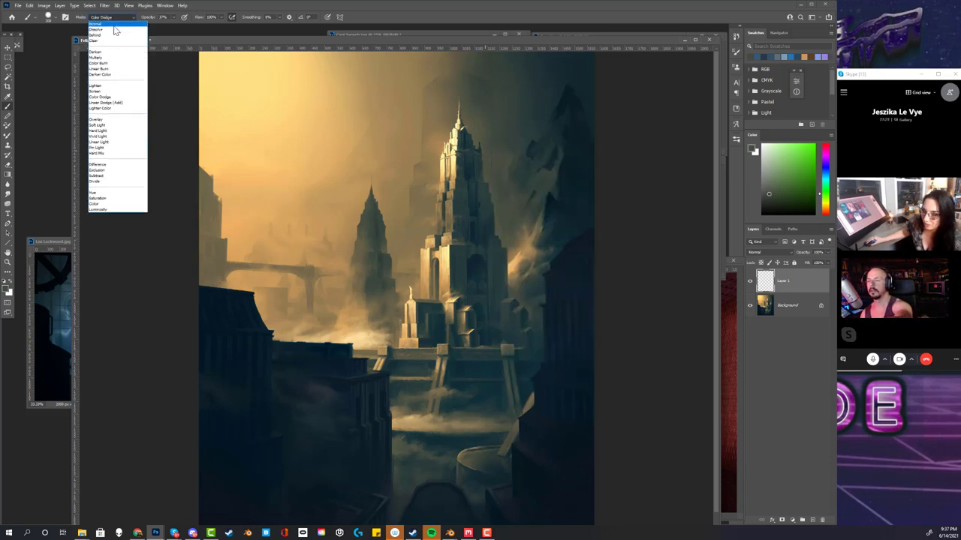
pyautogui.click(119, 25)
pyautogui.moveTo(549, 75); pyautogui.dragTo(120, 77)
pyautogui.hotkey('ctrl', 'z')
pyautogui.moveTo(293, 78)
pyautogui.mouseDown()
pyautogui.moveTo(316, 76)
pyautogui.moveTo(575, 60)
pyautogui.moveTo(193, 82)
pyautogui.moveTo(511, 84)
pyautogui.moveTo(149, 78)
pyautogui.moveTo(553, 57)
pyautogui.mouseUp()
pyautogui.keyDown('alt'); pyautogui.click(375, 103); pyautogui.keyUp('alt')
pyautogui.moveTo(189, 100); pyautogui.dragTo(553, 95)
pyautogui.keyDown('alt'); pyautogui.click(422, 85); pyautogui.keyUp('alt')
pyautogui.moveTo(429, 84); pyautogui.dragTo(162, 79)
# Paint a row of small dark distant shapes in the golden sky above the smaller tower with a small flat brush
pyautogui.rightClick(402, 183)
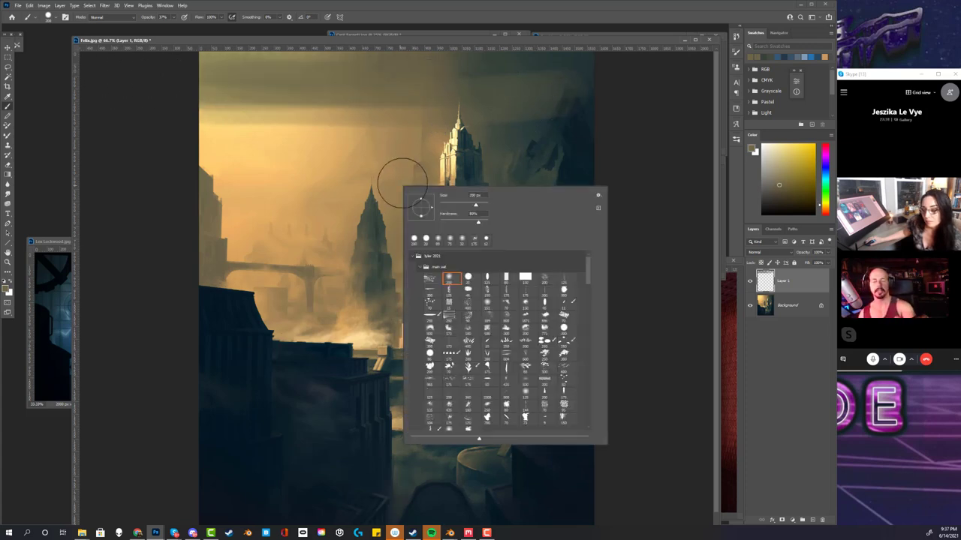
pyautogui.click(487, 278)
pyautogui.click(445, 205)
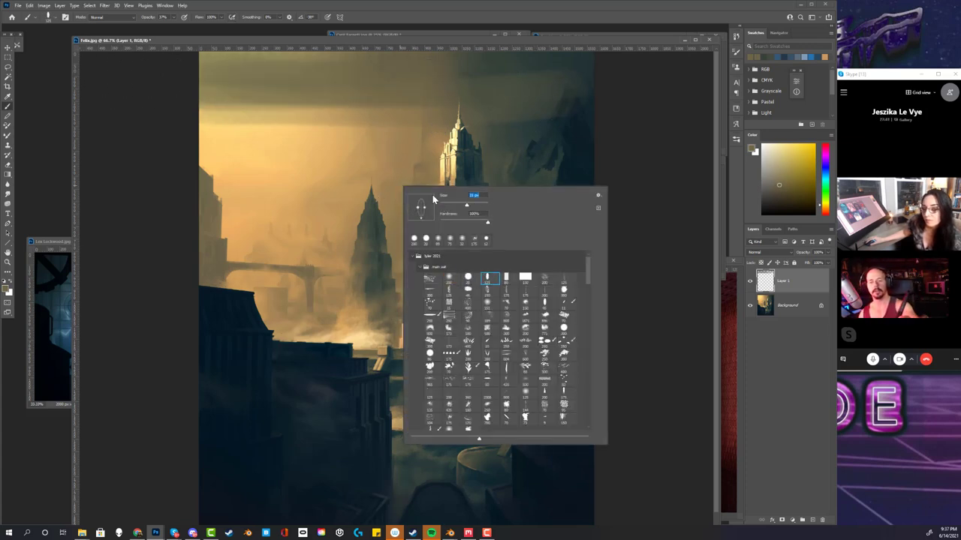
pyautogui.click(264, 155)
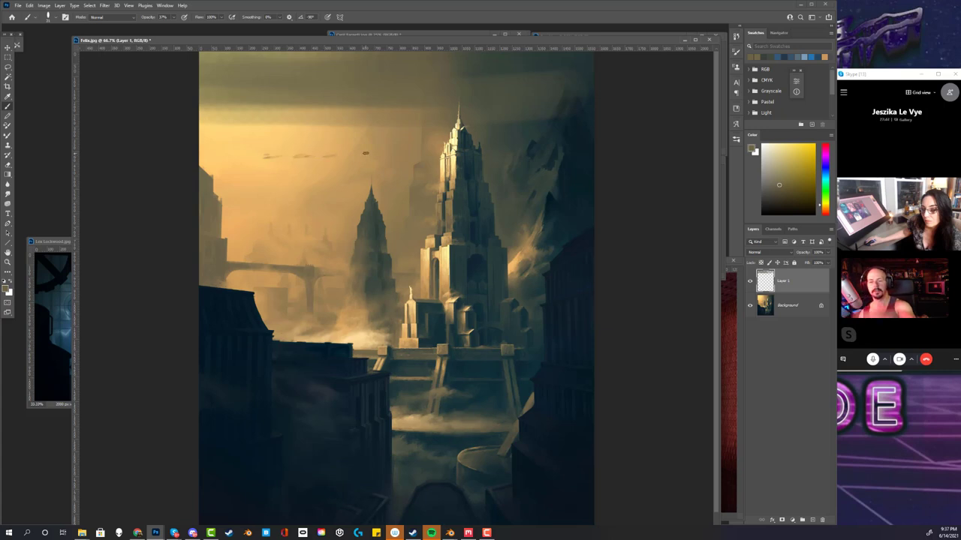
# Paint bright yellow accent strokes in the open sky beside the smaller tower using a higher brush opacity
pyautogui.click(786, 164)
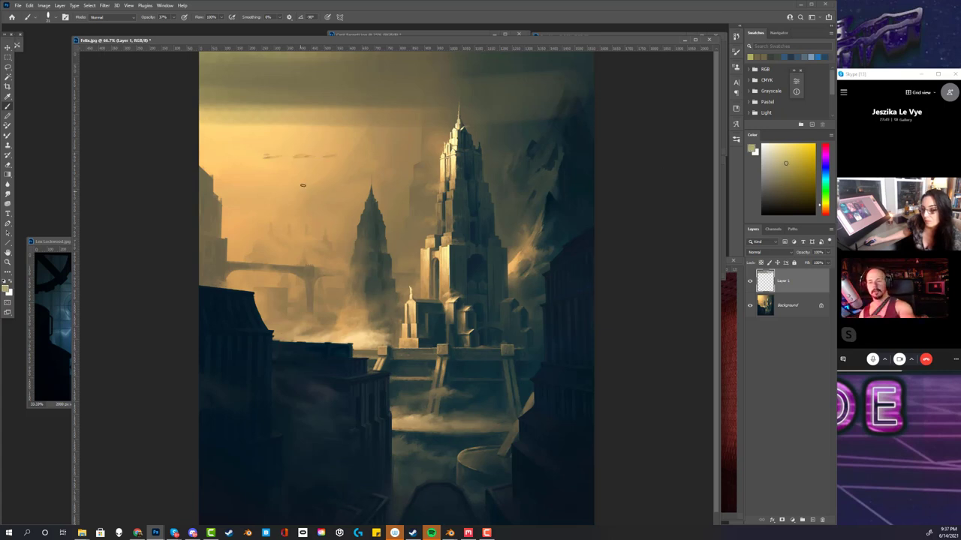
pyautogui.click(792, 152)
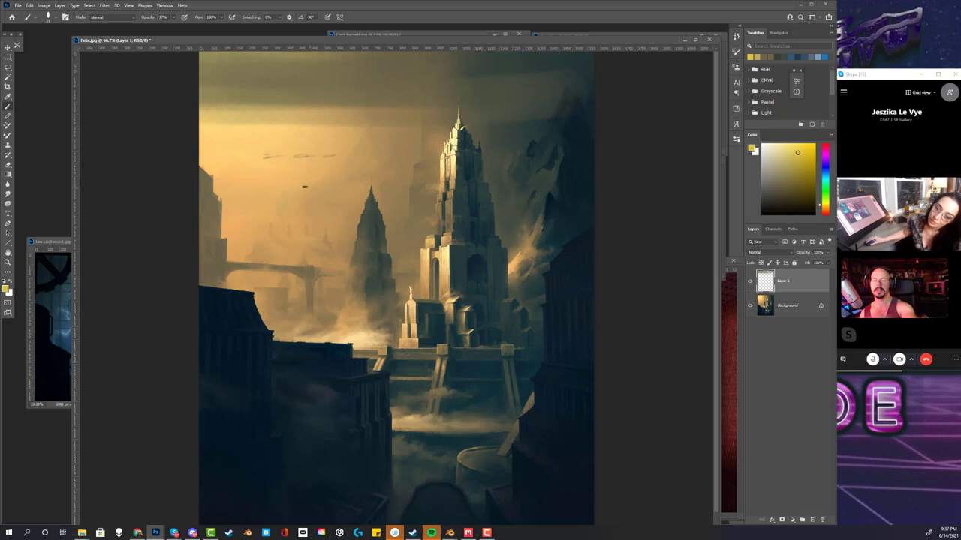
pyautogui.click(795, 150)
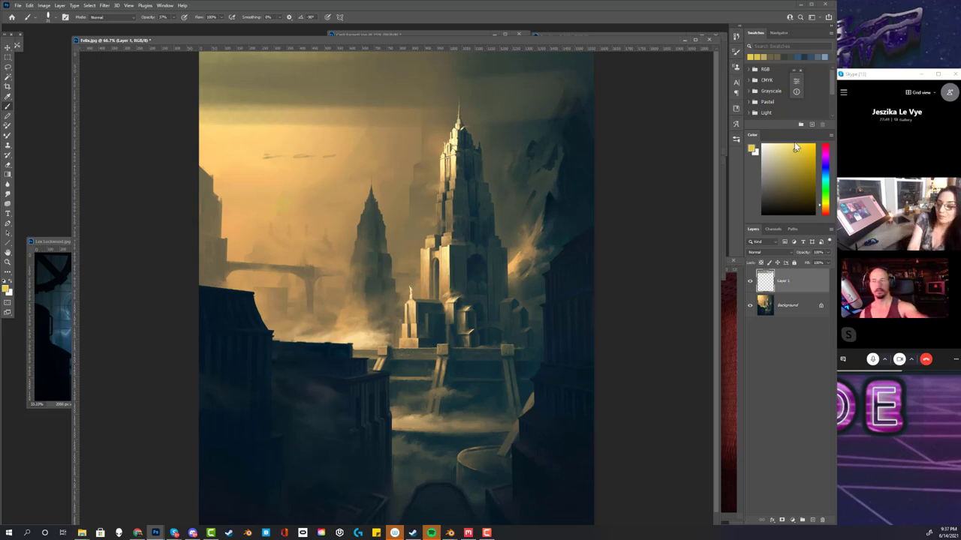
pyautogui.click(173, 17)
pyautogui.click(188, 27)
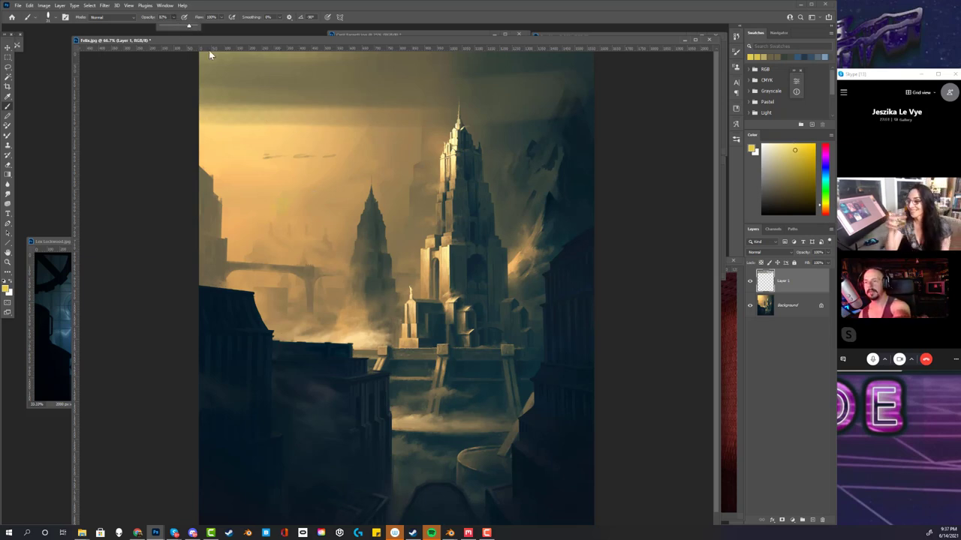
pyautogui.click(293, 193)
pyautogui.moveTo(289, 197); pyautogui.dragTo(274, 207)
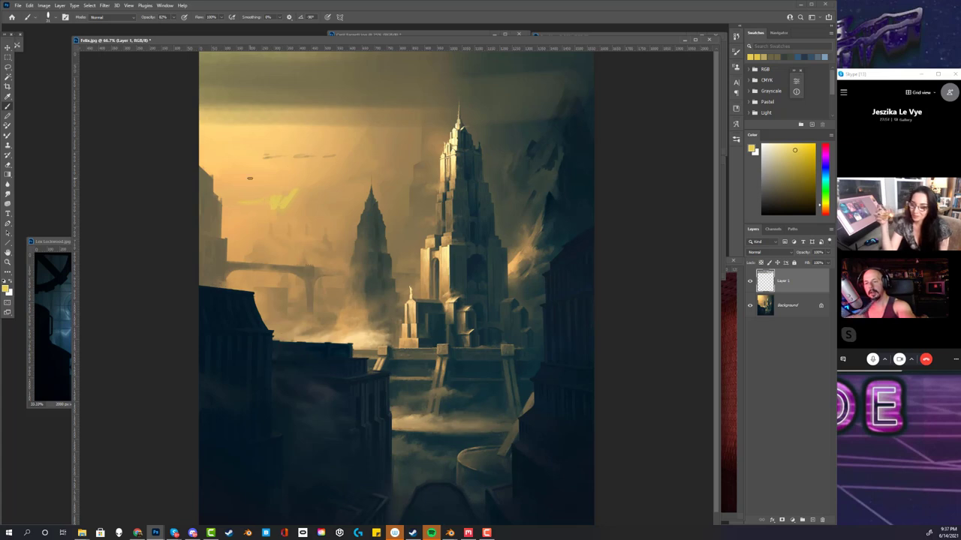
# Try orange and pale peach strokes over the yellow accents in the golden sky with a larger brush
pyautogui.rightClick(311, 168)
pyautogui.click(363, 187)
pyautogui.click(256, 205)
pyautogui.moveTo(256, 205); pyautogui.dragTo(247, 219)
pyautogui.click(824, 207)
pyautogui.click(824, 209)
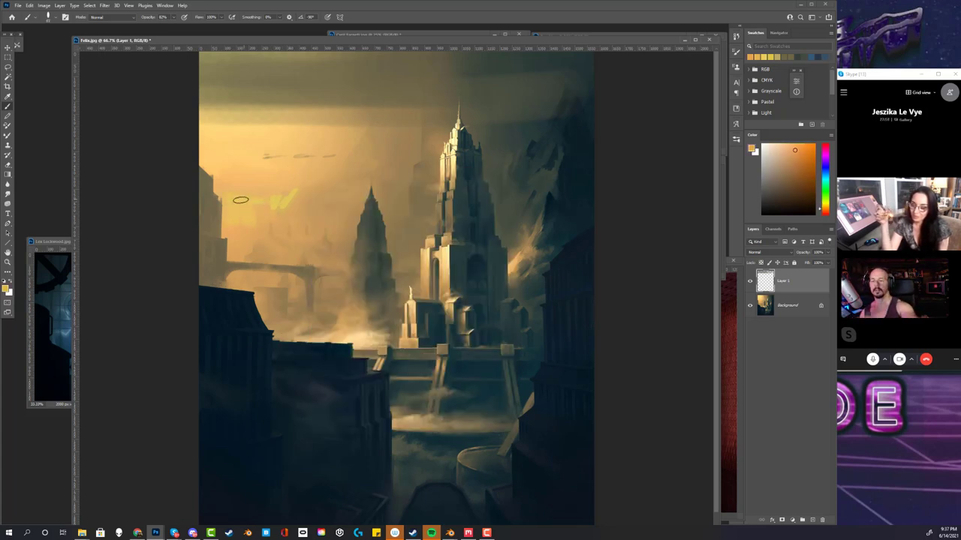
pyautogui.click(785, 145)
pyautogui.moveTo(239, 197)
pyautogui.mouseDown()
pyautogui.moveTo(263, 210)
pyautogui.moveTo(302, 179)
pyautogui.mouseUp()
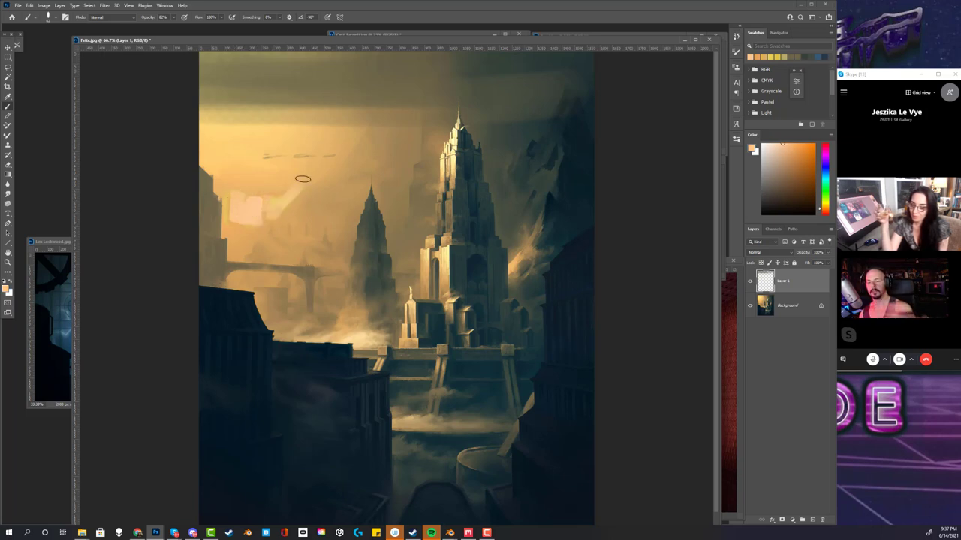
# Undo the pale peach sky strokes and prepare the brush in Overlay mode on the Background layer
pyautogui.keyDown('alt'); pyautogui.click(295, 100); pyautogui.keyUp('alt')
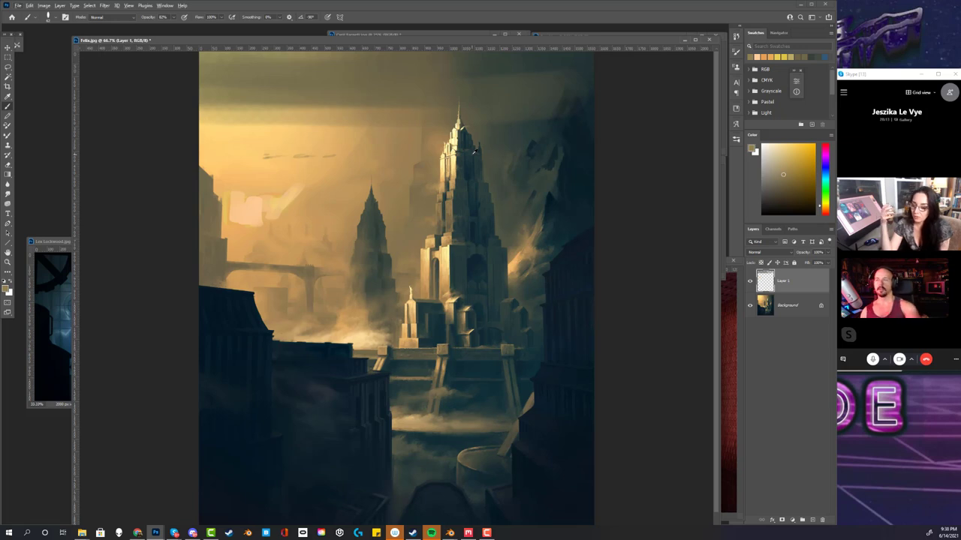
pyautogui.click(113, 16)
pyautogui.click(119, 124)
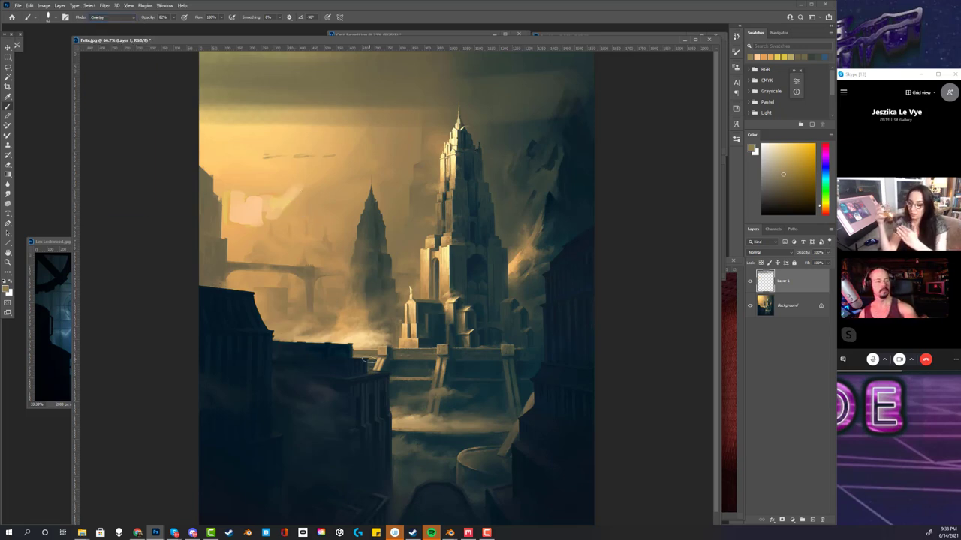
pyautogui.hotkey('ctrl', 'z')
pyautogui.hotkey('ctrl', 'z')
pyautogui.hotkey('ctrl', 'z')
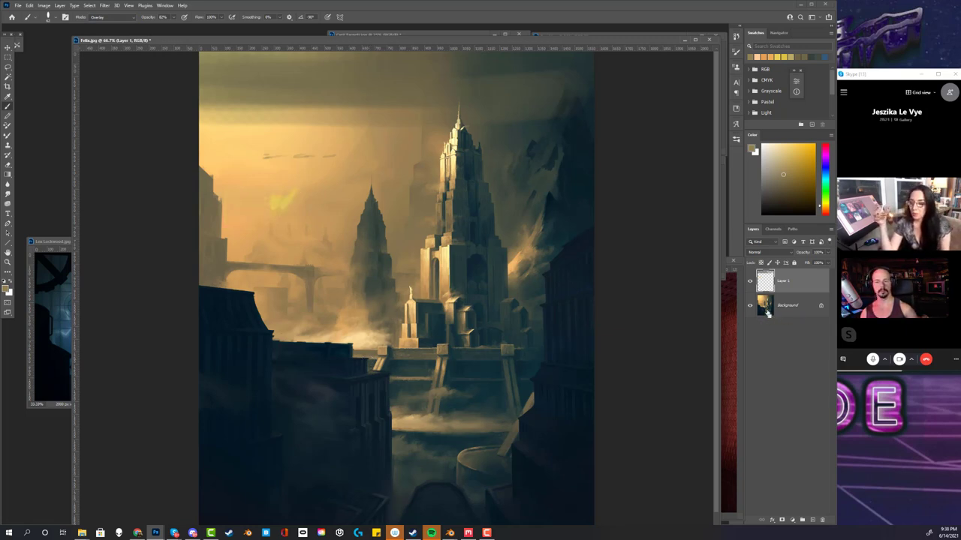
pyautogui.click(773, 305)
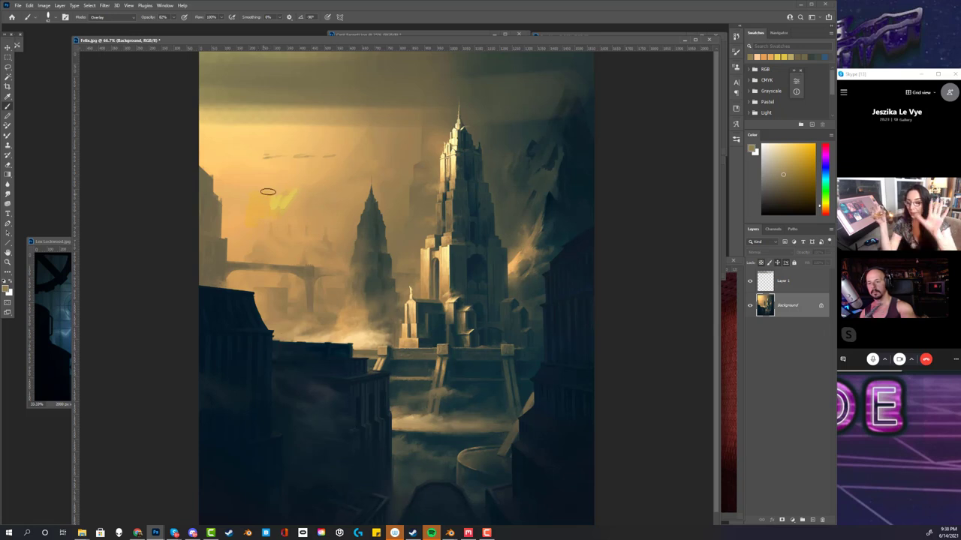
# Paint glowing yellow and orange Overlay streaks across the golden sky beside the smaller tower
pyautogui.click(797, 148)
pyautogui.hotkey('ctrl', 'z')
pyautogui.moveTo(286, 193)
pyautogui.mouseDown()
pyautogui.moveTo(270, 214)
pyautogui.moveTo(231, 213)
pyautogui.mouseUp()
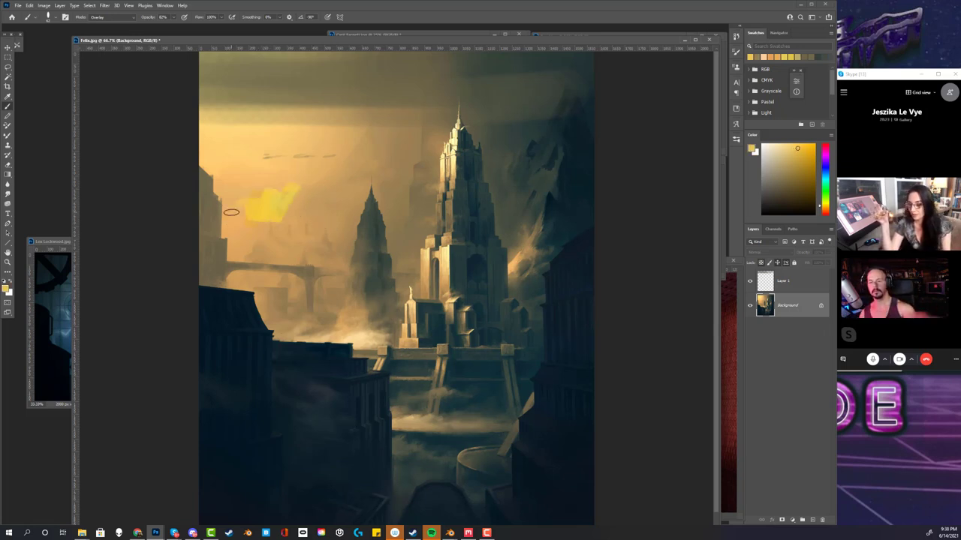
pyautogui.click(821, 212)
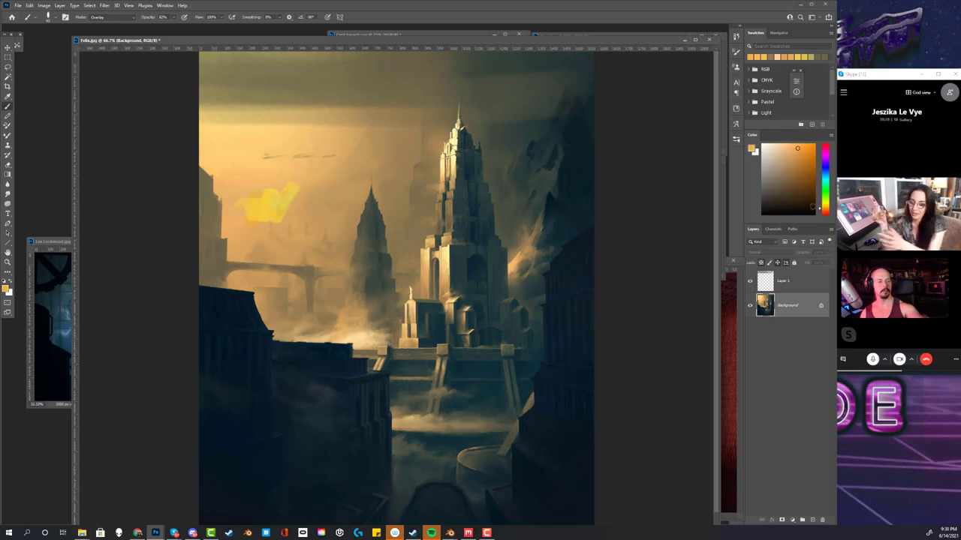
pyautogui.hotkey('ctrl', 'z')
pyautogui.moveTo(291, 195)
pyautogui.mouseDown()
pyautogui.moveTo(240, 223)
pyautogui.moveTo(228, 208)
pyautogui.moveTo(332, 218)
pyautogui.moveTo(310, 196)
pyautogui.moveTo(269, 181)
pyautogui.moveTo(371, 171)
pyautogui.moveTo(348, 150)
pyautogui.mouseUp()
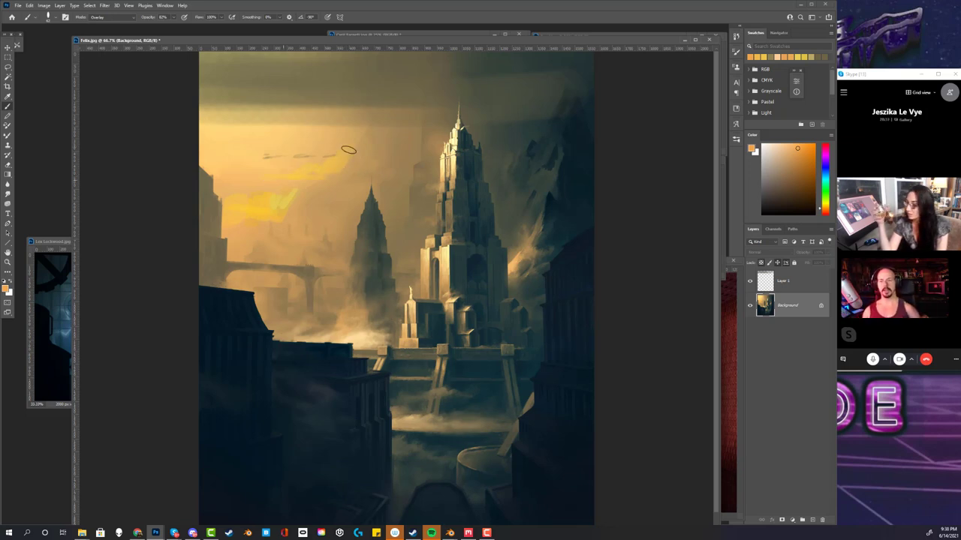
# Paint tiny glowing orange lights in the main tower's windows and at its base with a very small Overlay brush
pyautogui.rightClick(511, 266)
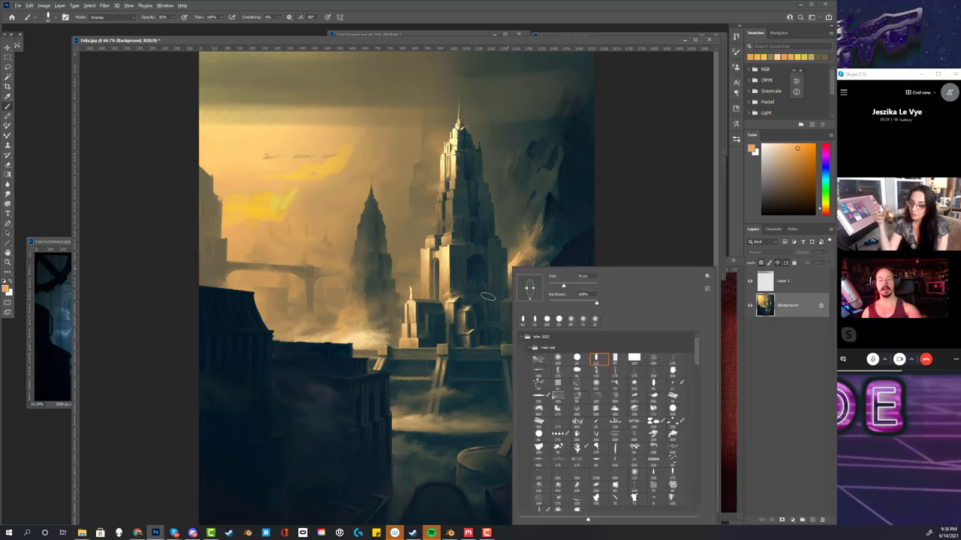
pyautogui.click(8, 69)
pyautogui.moveTo(7, 65); pyautogui.dragTo(26, 75)
pyautogui.click(33, 75)
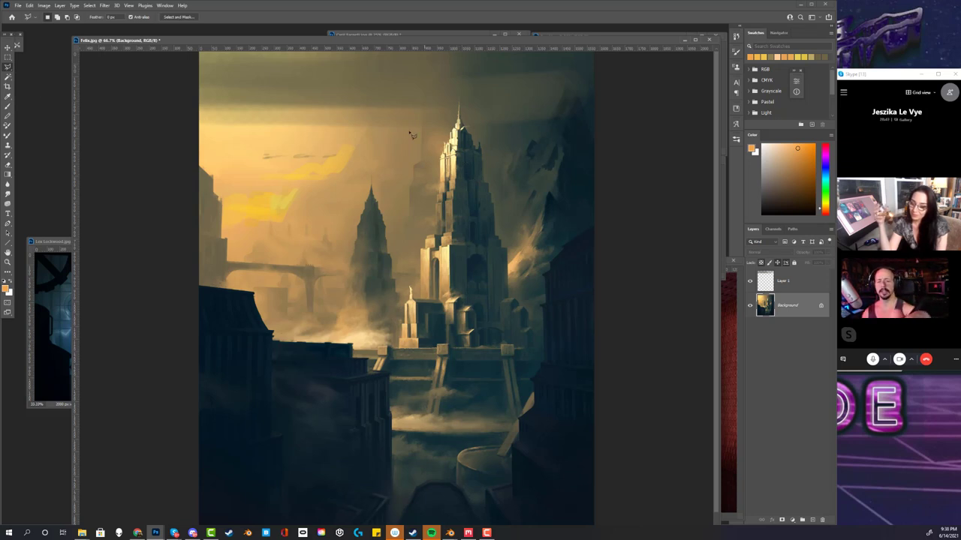
pyautogui.click(10, 106)
pyautogui.rightClick(497, 251)
pyautogui.moveTo(554, 267); pyautogui.dragTo(540, 266)
pyautogui.press('Return')
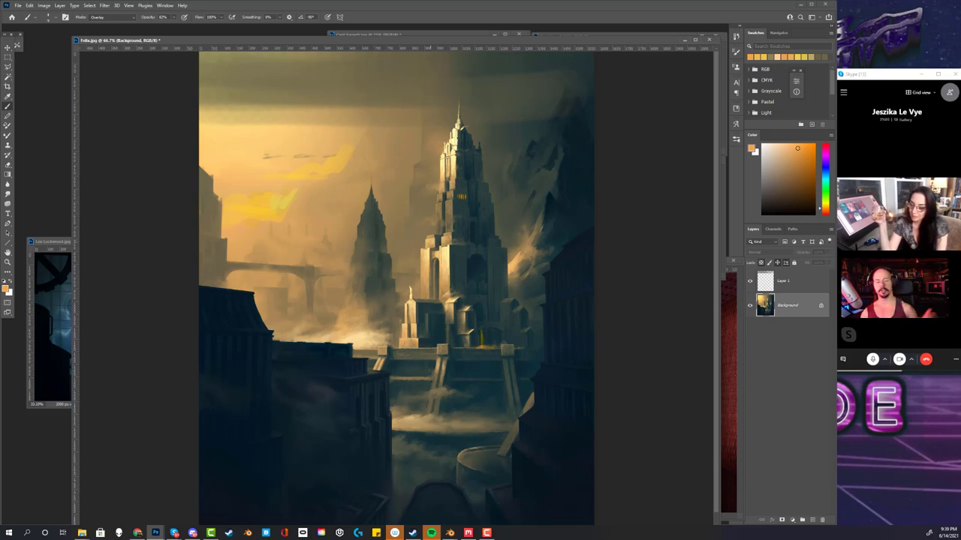
# Select the diagonal strip along the dark foreground building's lower roof and the small ledge beside it with the Polygonal Lasso
pyautogui.click(8, 67)
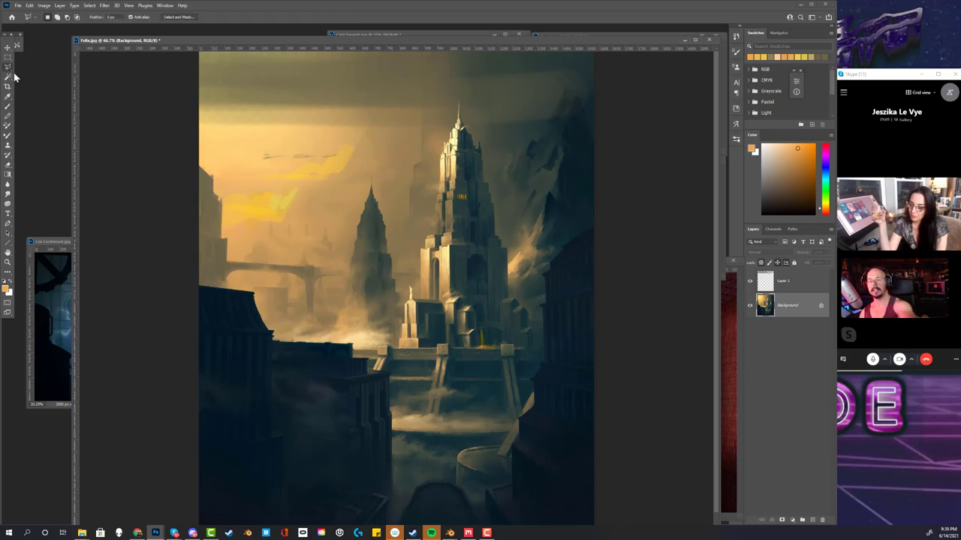
pyautogui.click(511, 446)
pyautogui.click(615, 507)
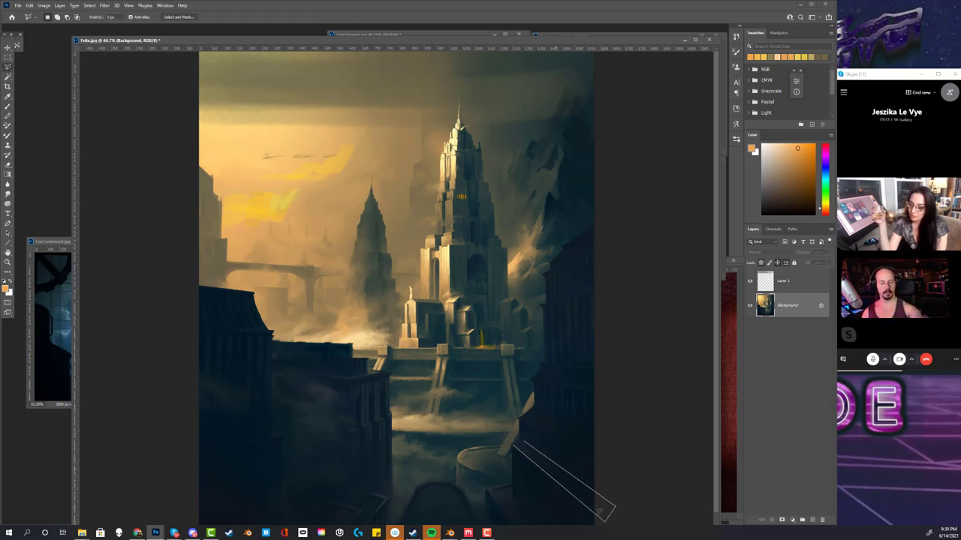
pyautogui.click(513, 446)
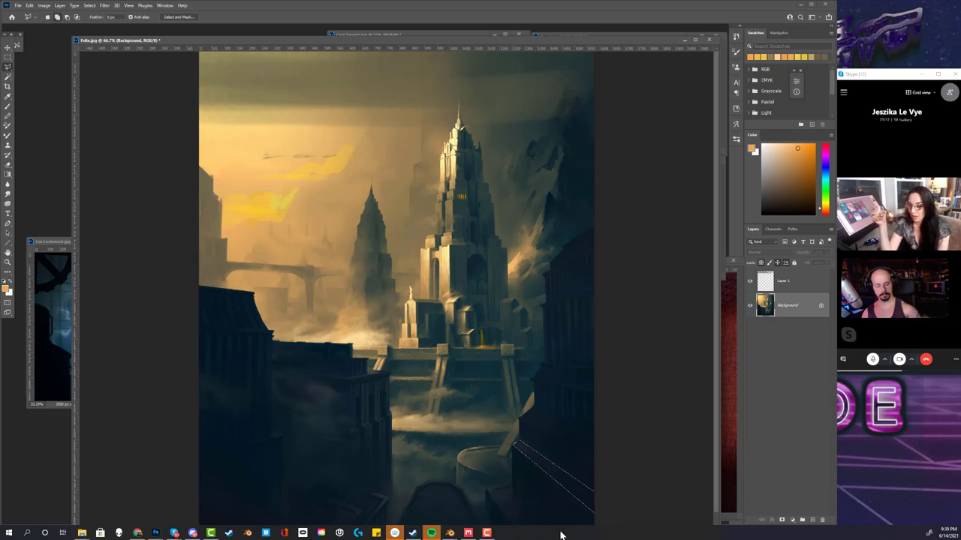
pyautogui.keyDown('shift'); pyautogui.click(514, 488); pyautogui.keyUp('shift')
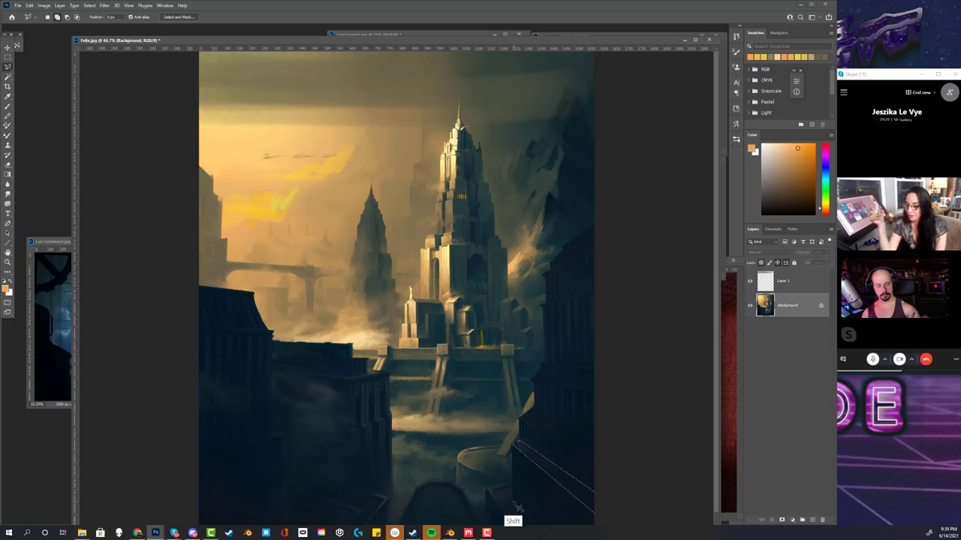
pyautogui.click(547, 528)
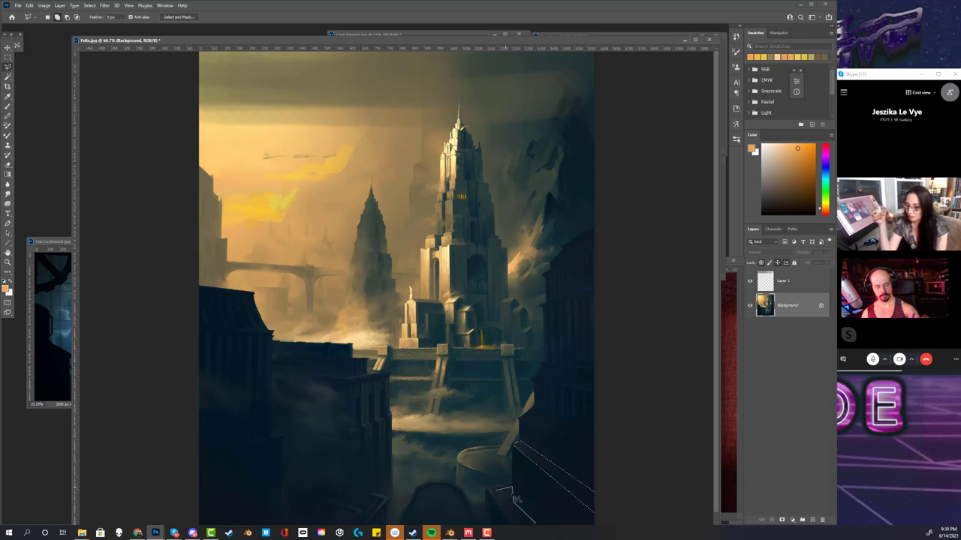
pyautogui.click(535, 523)
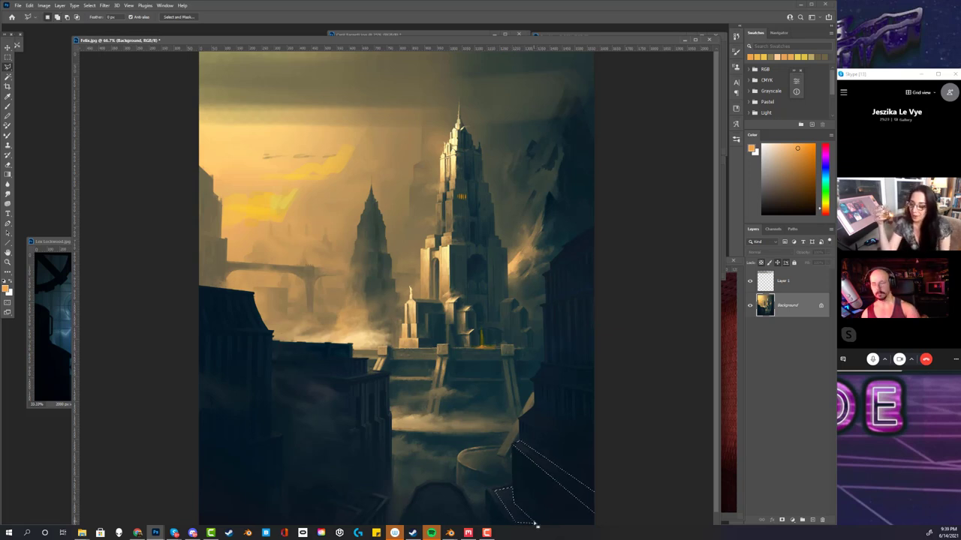
# Paint dark blue texture inside the selected roof strip and ledge with a speckled brush in Normal mode, and deselect
pyautogui.click(8, 98)
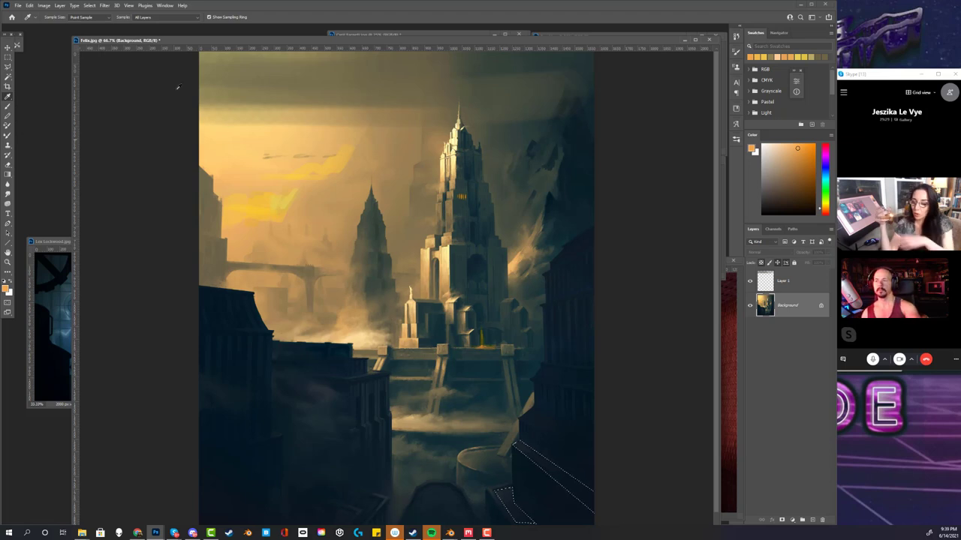
pyautogui.rightClick(532, 402)
pyautogui.click(444, 401)
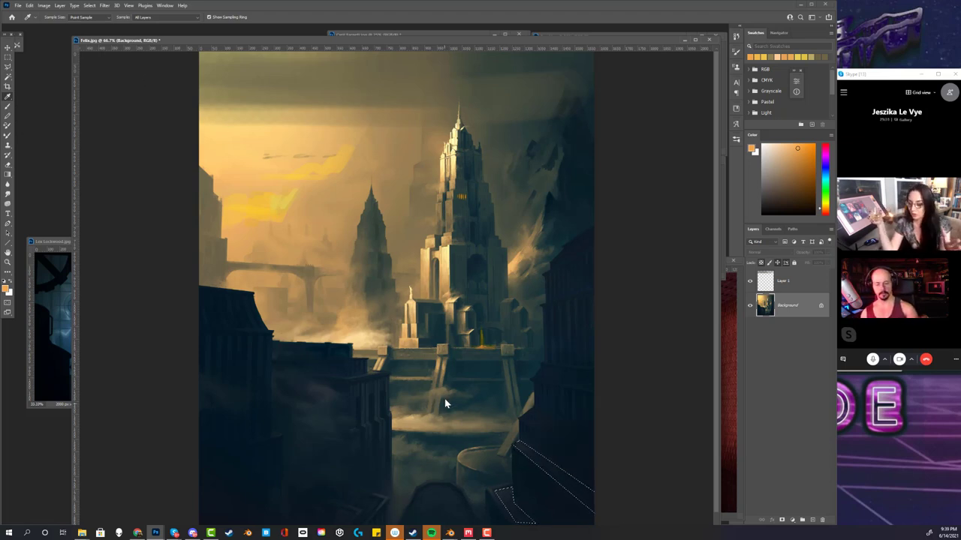
pyautogui.rightClick(445, 405)
pyautogui.click(7, 106)
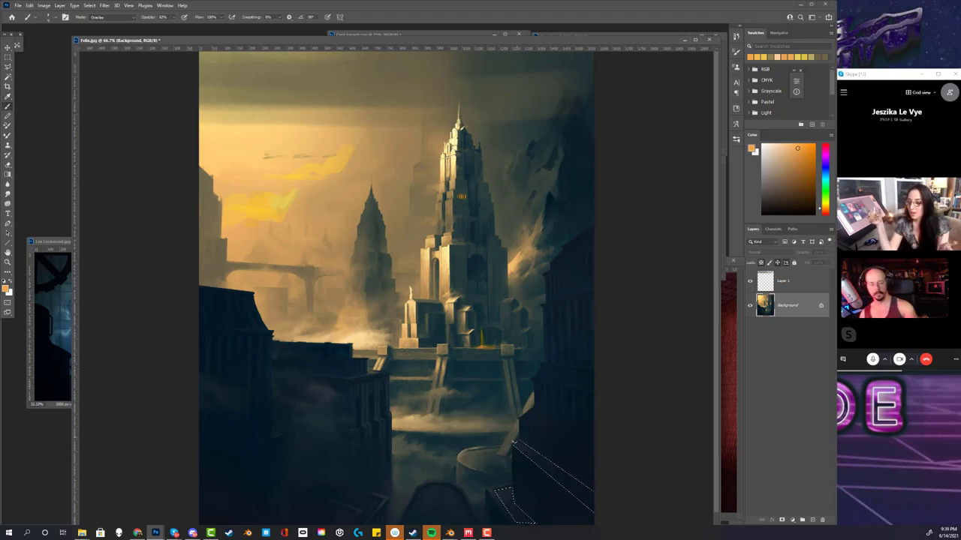
pyautogui.rightClick(507, 437)
pyautogui.click(613, 433)
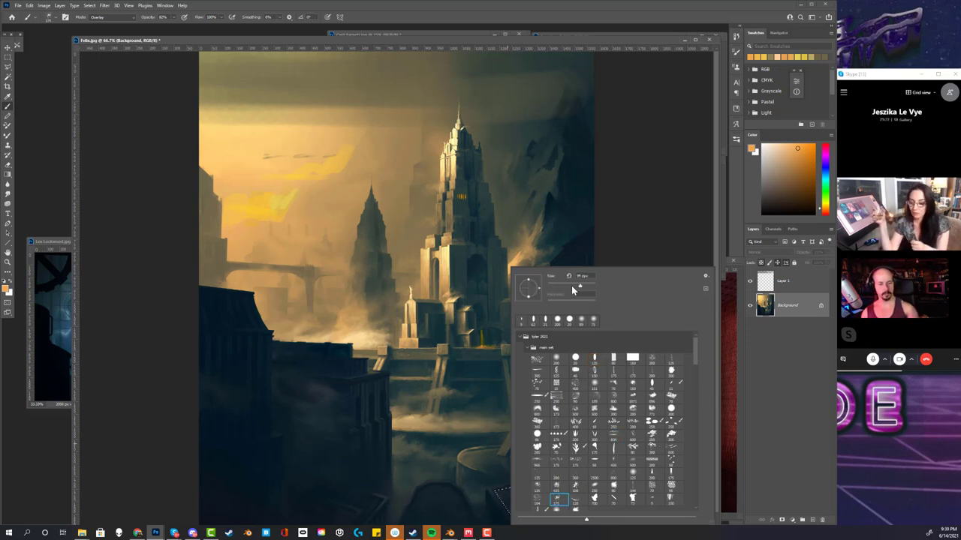
pyautogui.keyDown('alt'); pyautogui.click(509, 492); pyautogui.keyUp('alt')
pyautogui.click(781, 200)
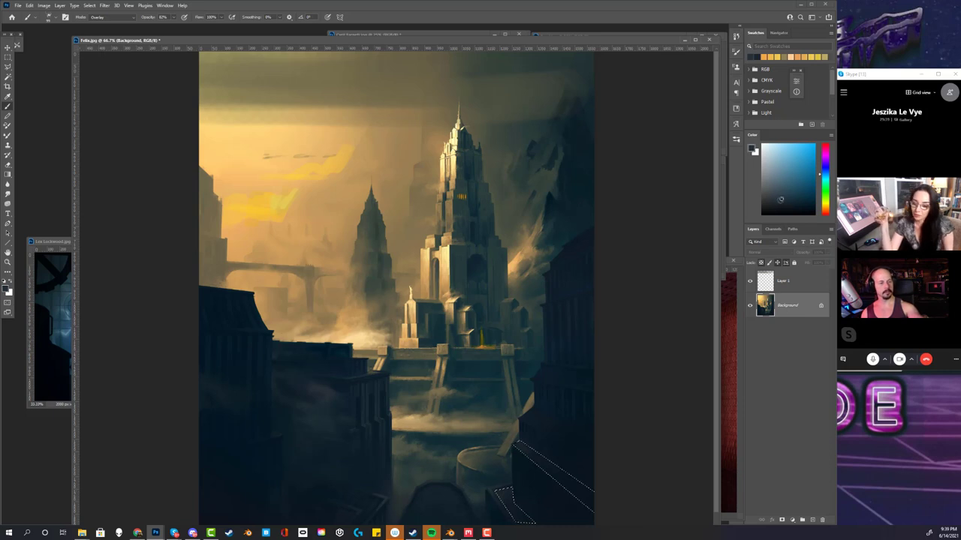
pyautogui.click(120, 21)
pyautogui.click(121, 30)
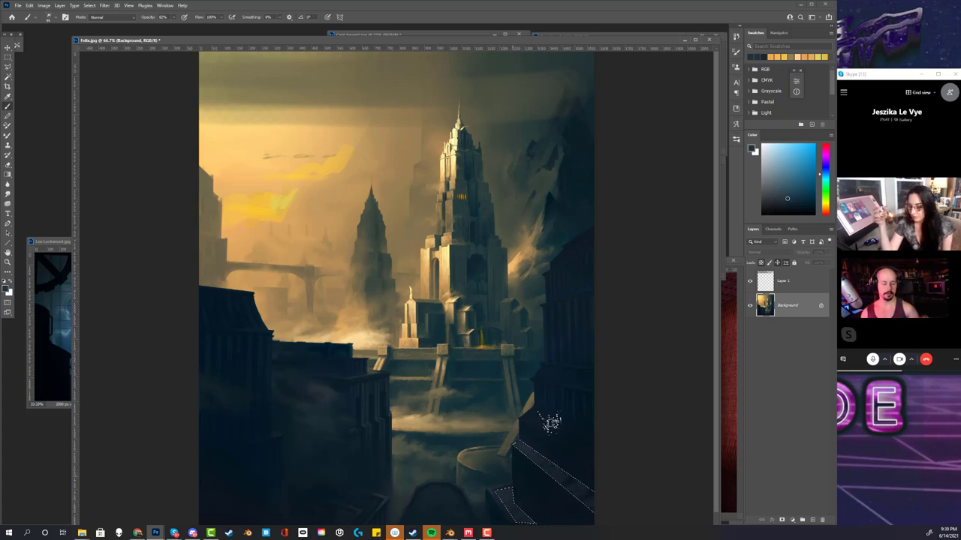
pyautogui.click(790, 193)
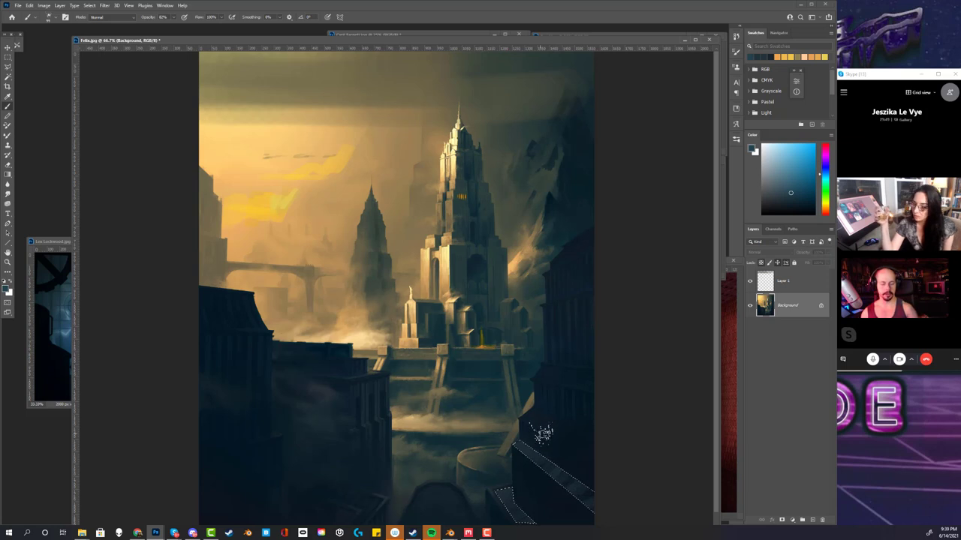
pyautogui.hotkey('ctrl', 'd')
# Select the upper roof slope of the dark foreground building, paint speckled dark blue texture into it, and deselect
pyautogui.click(8, 68)
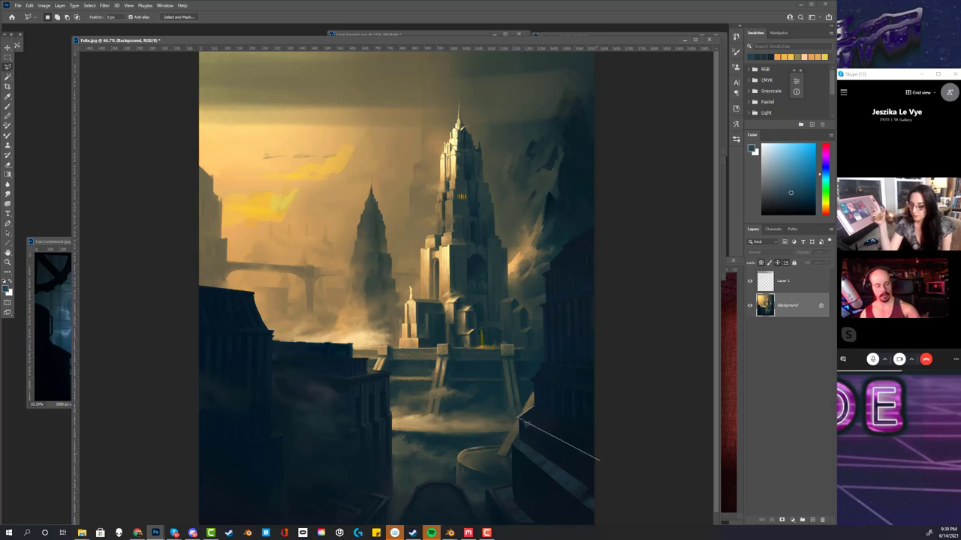
pyautogui.click(537, 410)
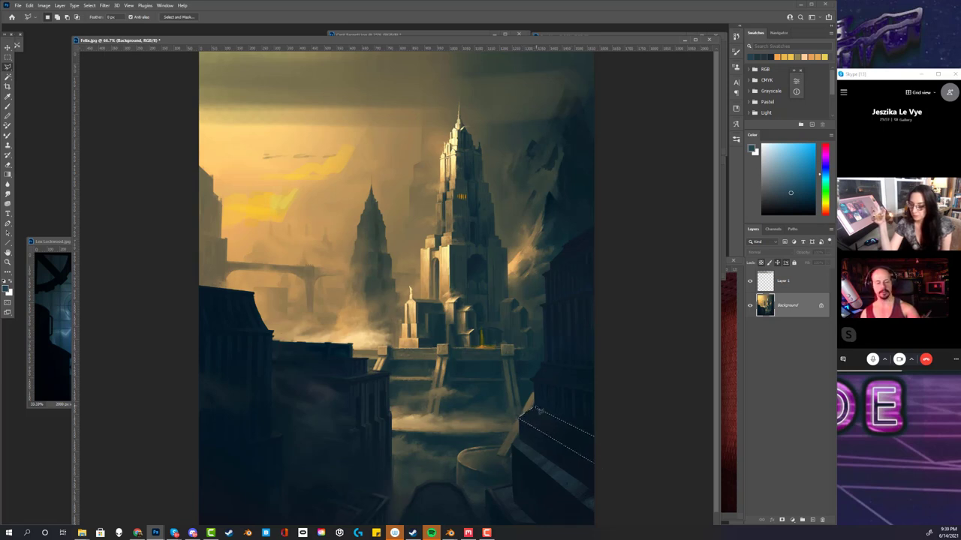
pyautogui.press('b')
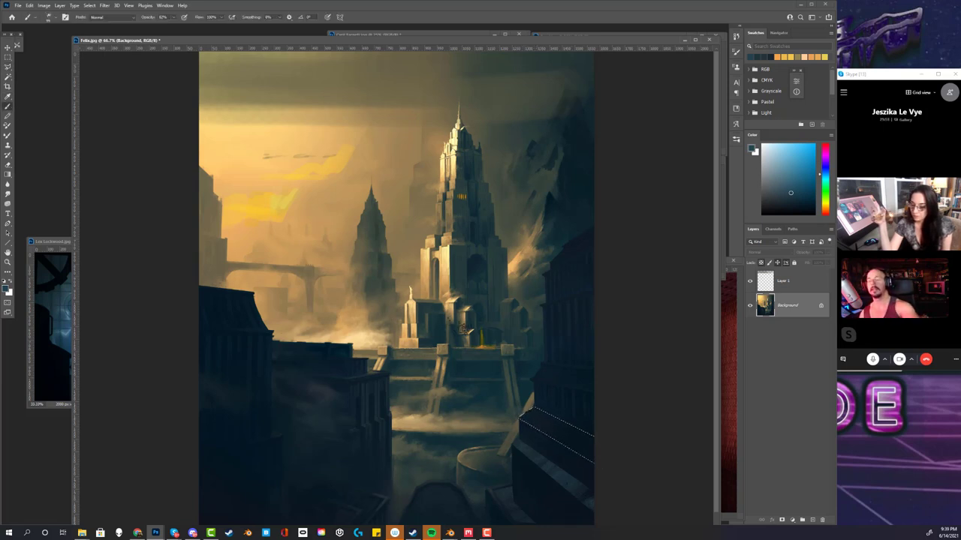
pyautogui.rightClick(540, 371)
pyautogui.click(500, 442)
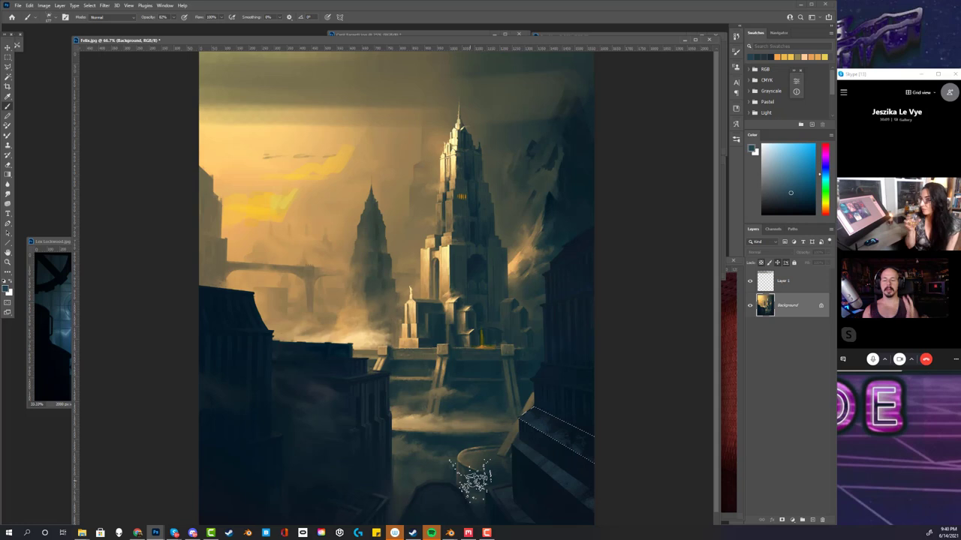
pyautogui.hotkey('ctrl', 'd')
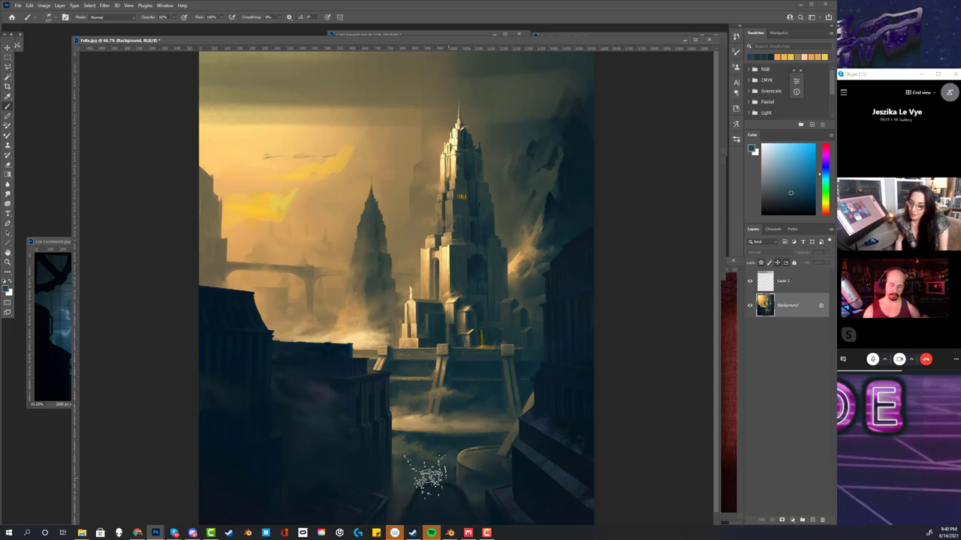
# Review the cityscape at reduced size, and reposition and enlarge the Felix.jpg window at 66.7% zoom
pyautogui.hotkey('ctrl', '-')
pyautogui.hotkey('ctrl', '-')
pyautogui.hotkey('ctrl', '-')
pyautogui.hotkey('ctrl', '+')
pyautogui.hotkey('ctrl', '+')
pyautogui.hotkey('ctrl', '+')
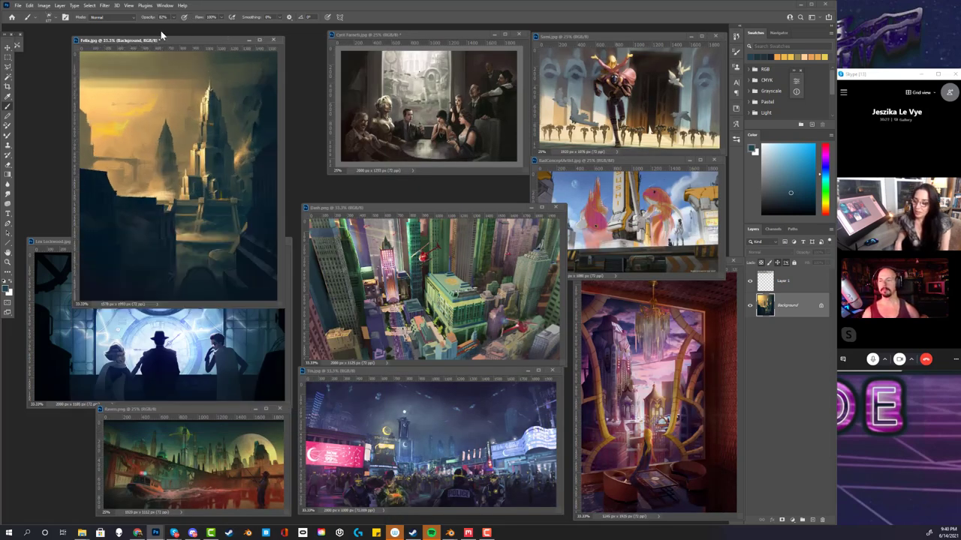
pyautogui.moveTo(297, 33); pyautogui.dragTo(445, 33)
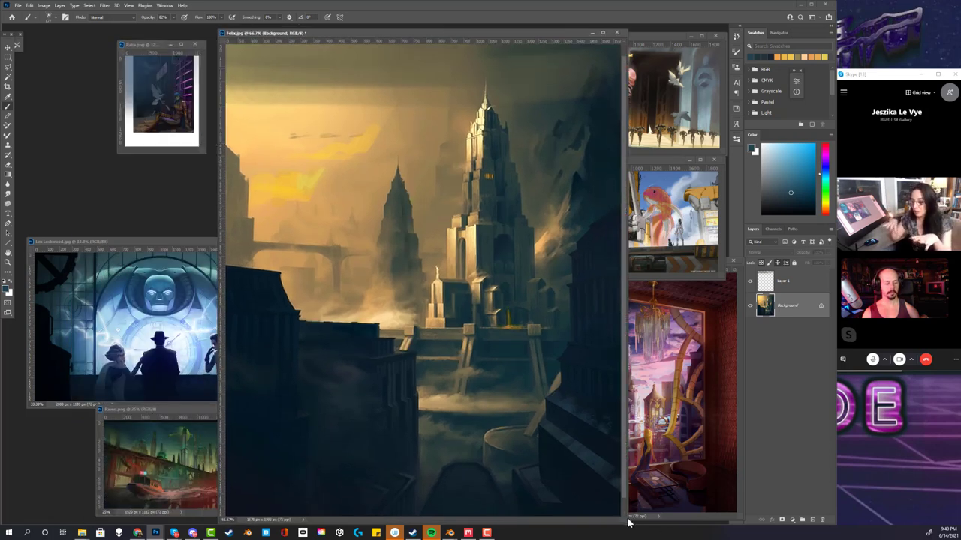
pyautogui.moveTo(629, 523); pyautogui.dragTo(726, 520)
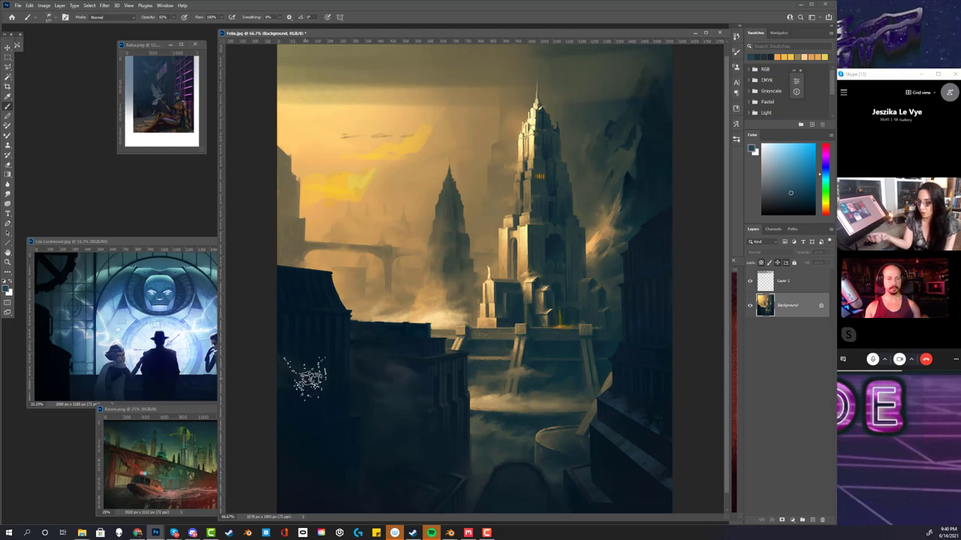
# Trace the foreground buildings' silhouette across the cityscape in magenta with a hard round brush, and undo the stroke
pyautogui.click(825, 154)
pyautogui.click(804, 161)
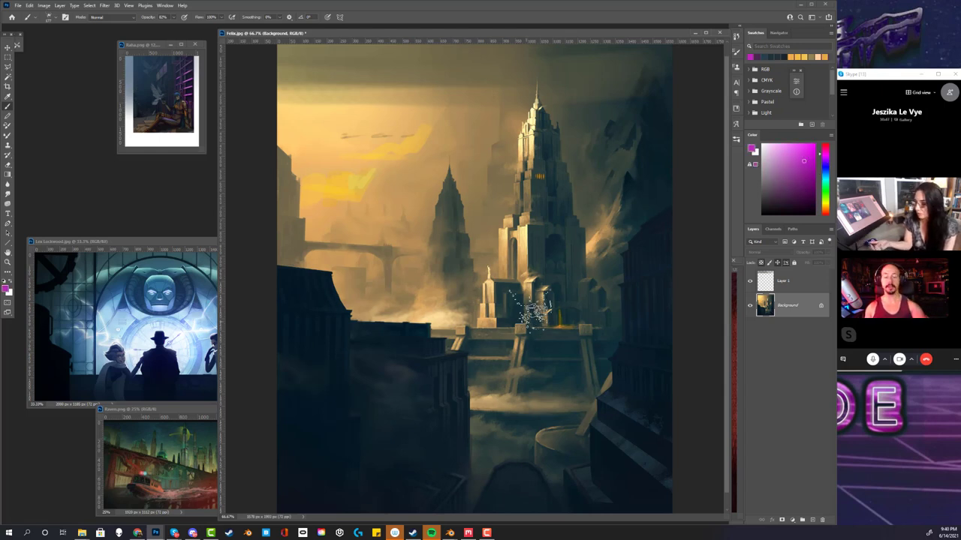
pyautogui.rightClick(541, 311)
pyautogui.click(590, 360)
pyautogui.click(609, 359)
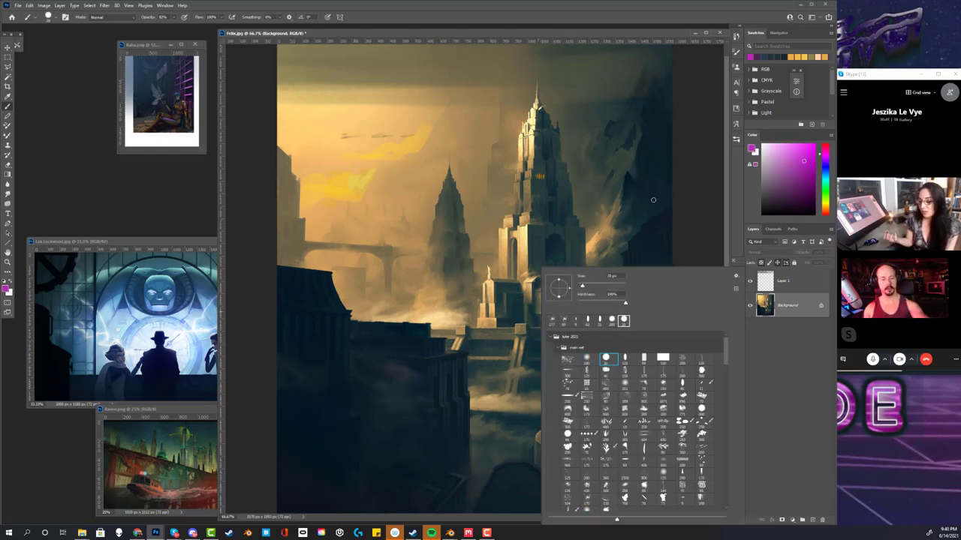
pyautogui.click(653, 199)
pyautogui.click(667, 211)
pyautogui.moveTo(666, 210)
pyautogui.mouseDown()
pyautogui.moveTo(626, 265)
pyautogui.moveTo(607, 408)
pyautogui.moveTo(563, 476)
pyautogui.moveTo(469, 456)
pyautogui.moveTo(450, 324)
pyautogui.moveTo(358, 289)
pyautogui.moveTo(255, 275)
pyautogui.mouseUp()
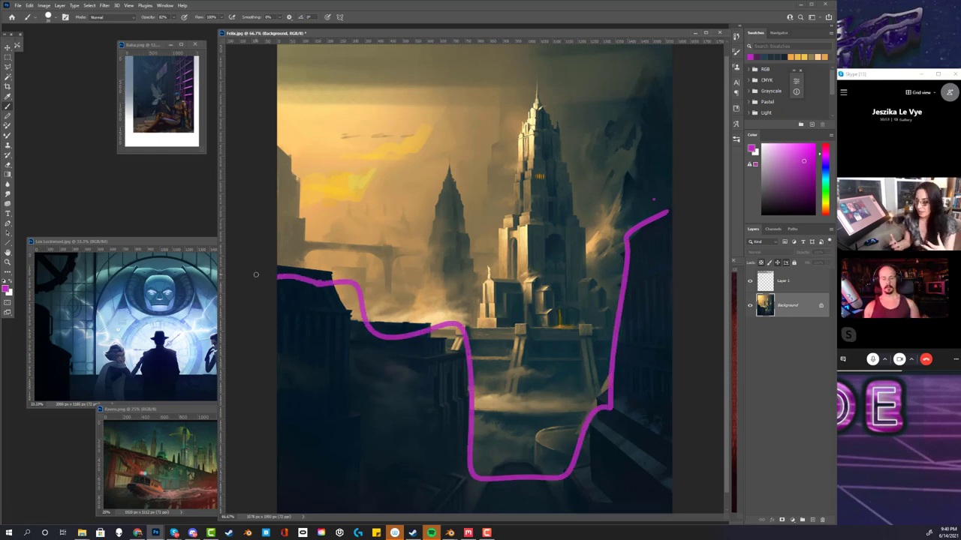
pyautogui.hotkey('ctrl', 'z')
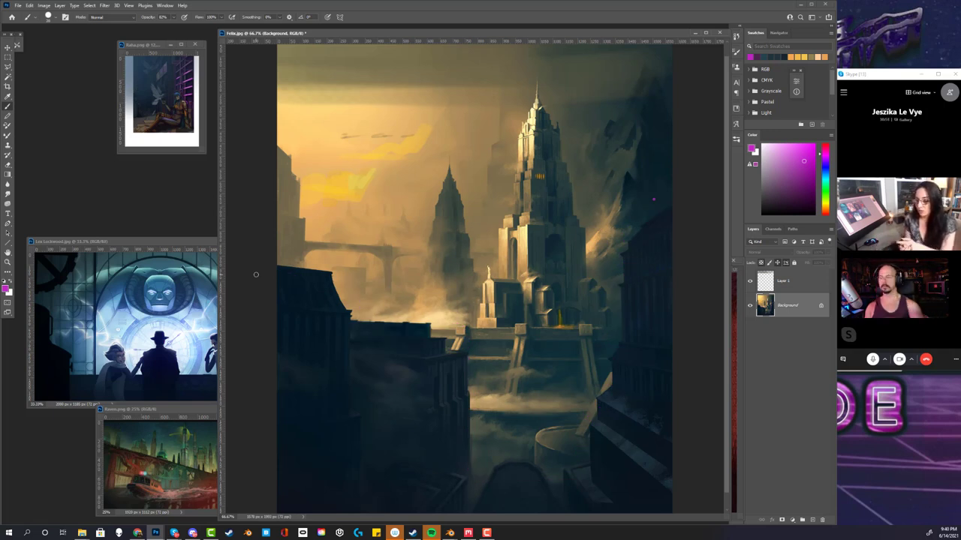
# Select two narrow vertical strips on the dark tower at the cityscape's right edge with the Polygonal Lasso
pyautogui.click(6, 67)
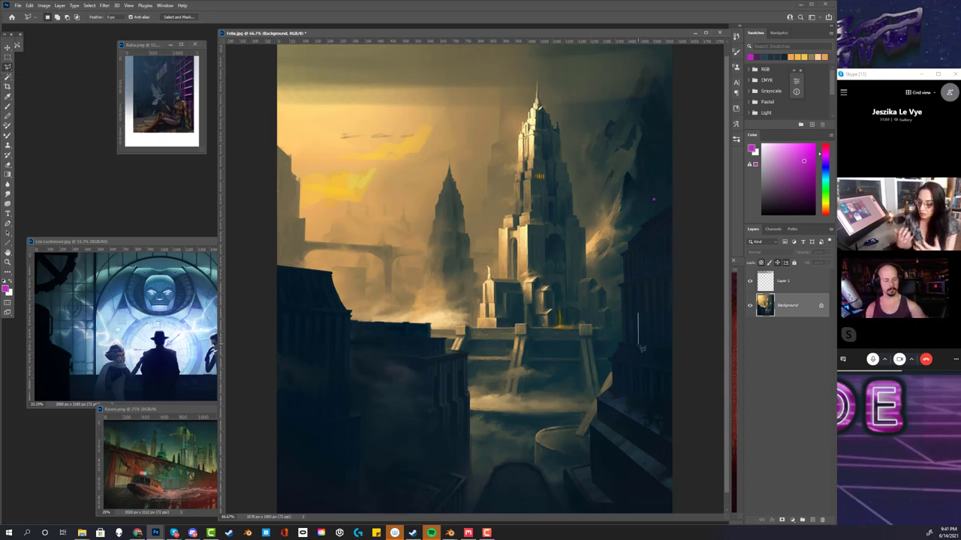
pyautogui.moveTo(637, 289); pyautogui.dragTo(639, 345)
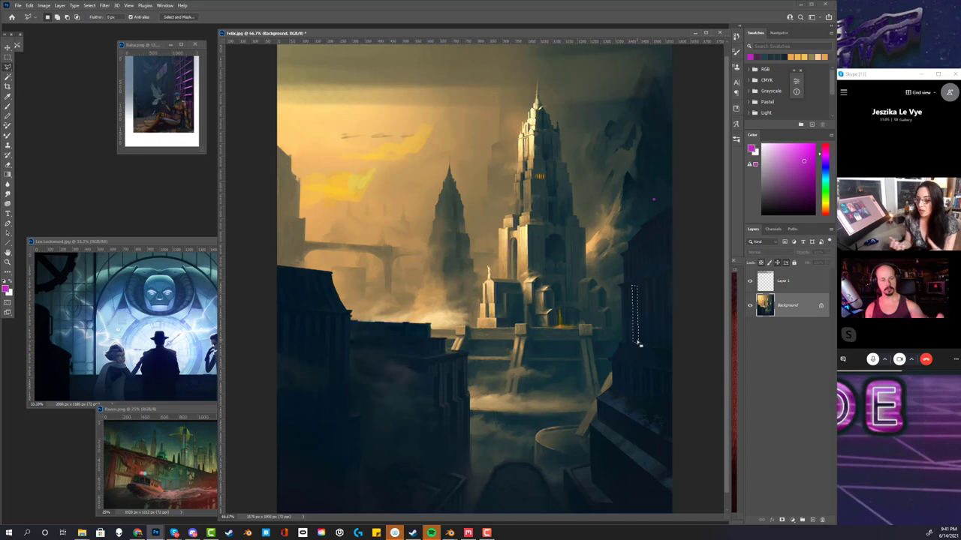
pyautogui.keyDown('shift'); pyautogui.click(653, 284); pyautogui.keyUp('shift')
pyautogui.moveTo(660, 350); pyautogui.dragTo(659, 350)
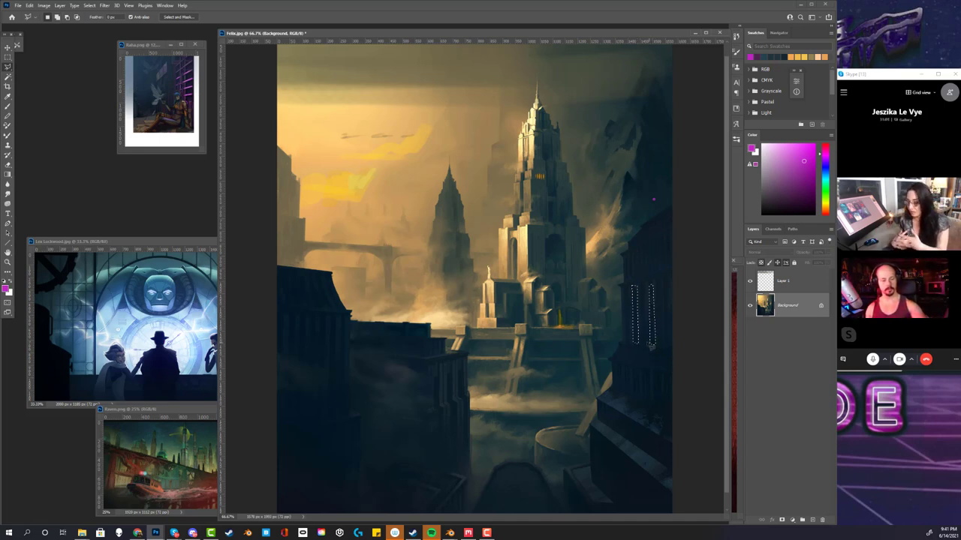
# Set up a soft round brush in Color Dodge mode with a dark orange colour
pyautogui.press('b')
pyautogui.click(829, 210)
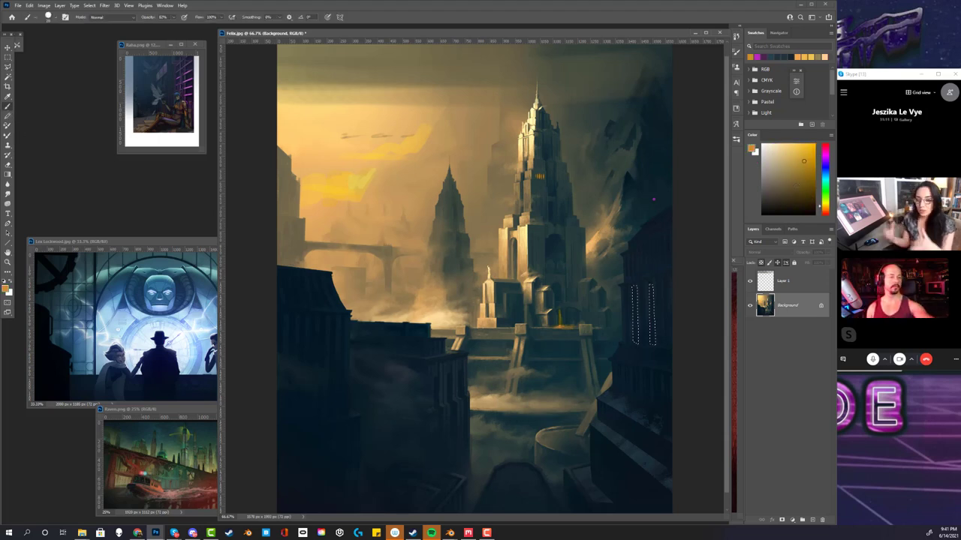
pyautogui.click(124, 18)
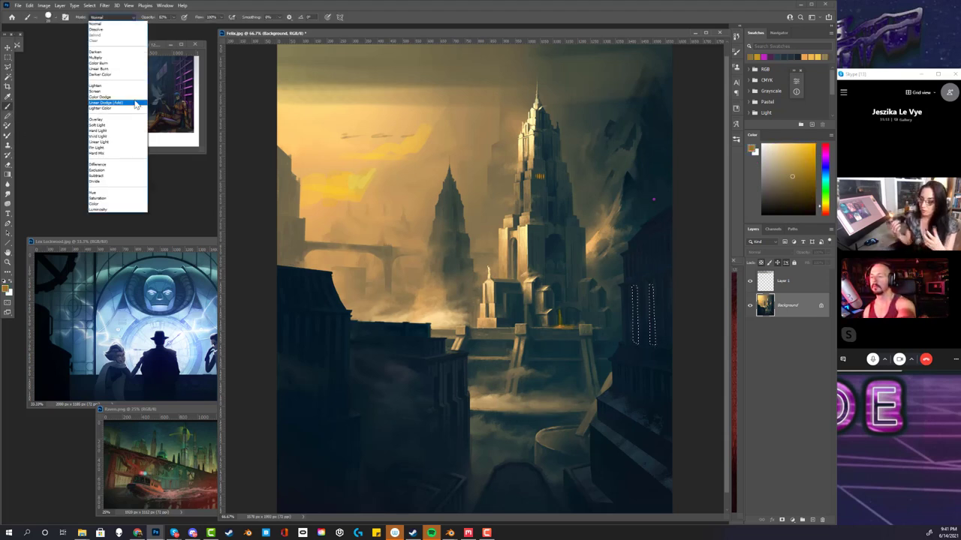
pyautogui.click(113, 101)
pyautogui.rightClick(553, 386)
pyautogui.click(599, 359)
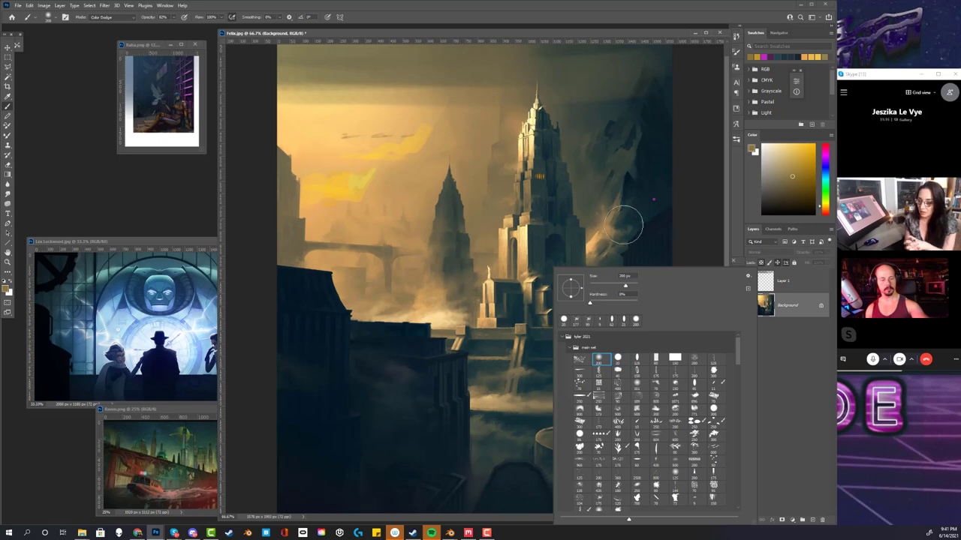
pyautogui.click(636, 221)
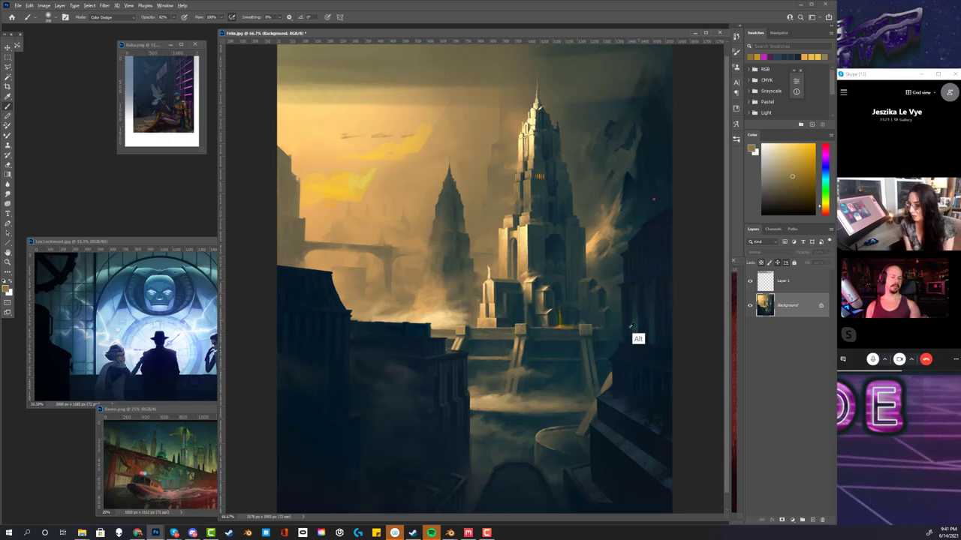
pyautogui.click(824, 183)
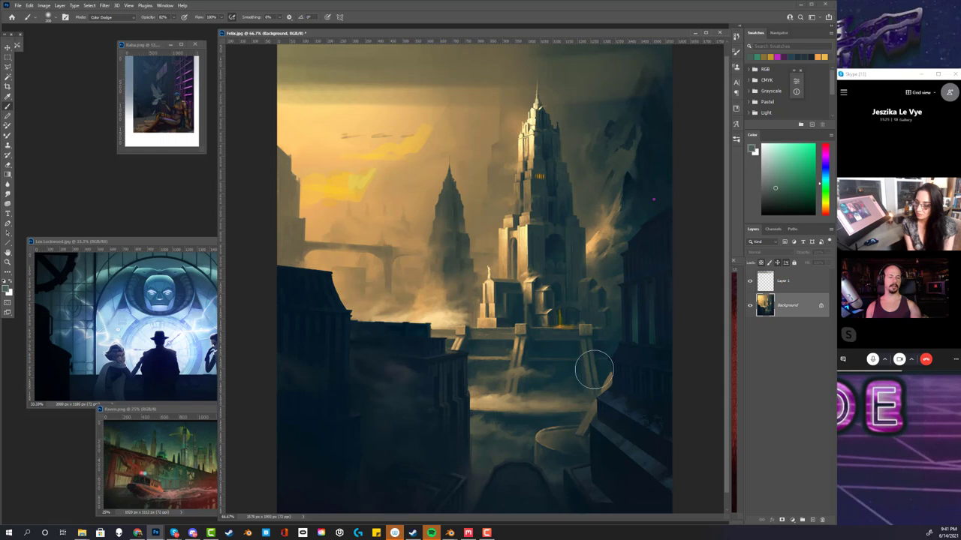
pyautogui.click(826, 212)
pyautogui.click(801, 179)
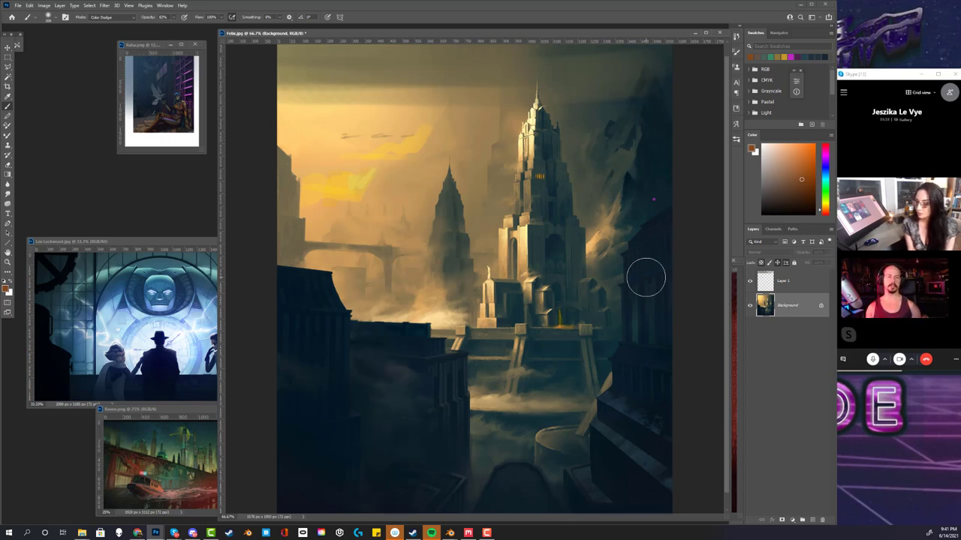
# Reduce Felix.jpg to 16.7% zoom and move its window beside the small portrait-format illustration
pyautogui.hotkey('ctrl', '-')
pyautogui.hotkey('ctrl', '-')
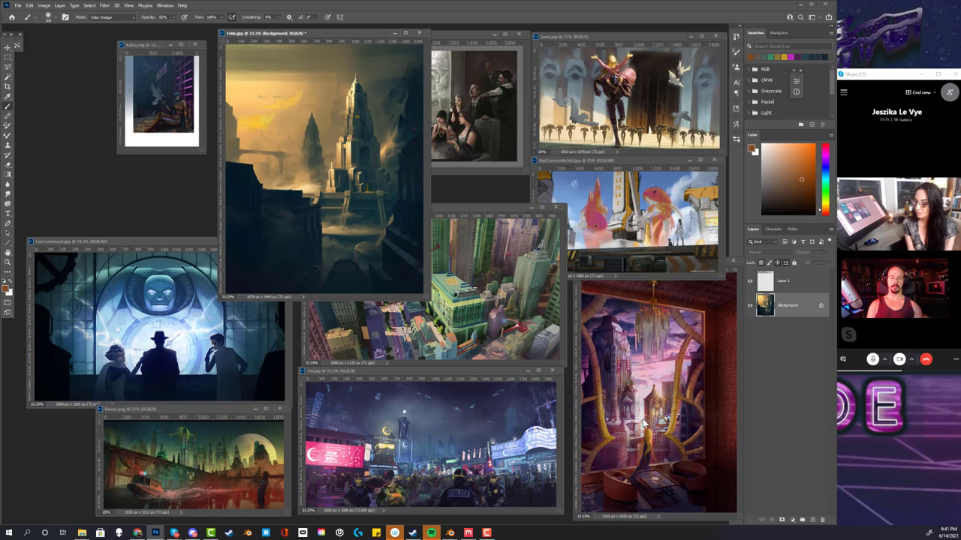
pyautogui.hotkey('ctrl', '-')
pyautogui.hotkey('ctrl', '-')
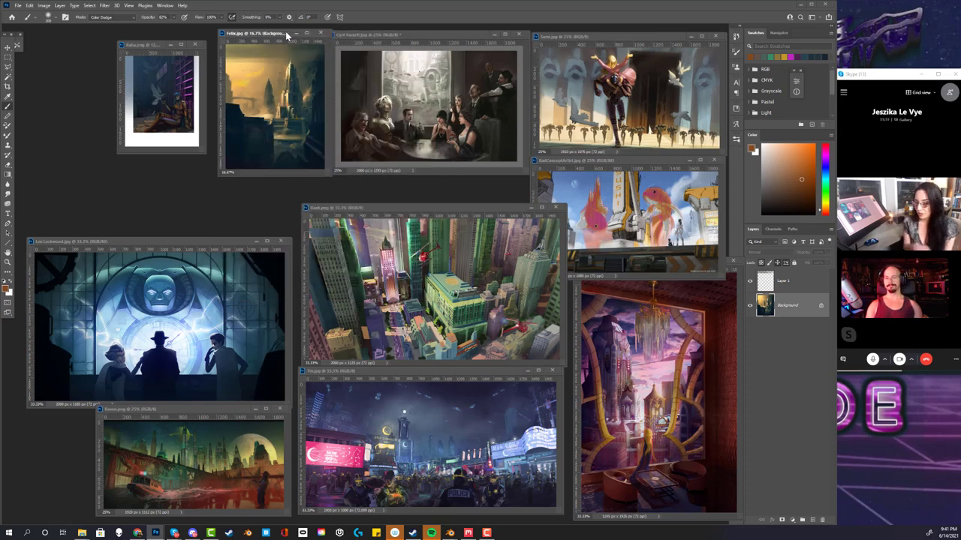
pyautogui.moveTo(298, 39); pyautogui.dragTo(278, 48)
# Bring the illustration of people seated around a lounge table to the front and enlarge it to 100%
pyautogui.click(404, 117)
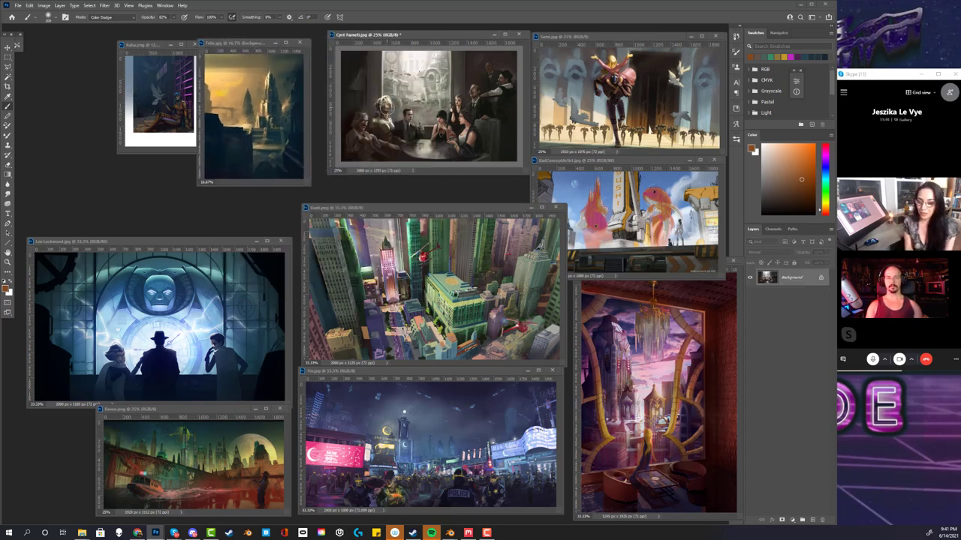
pyautogui.hotkey('ctrl', '+')
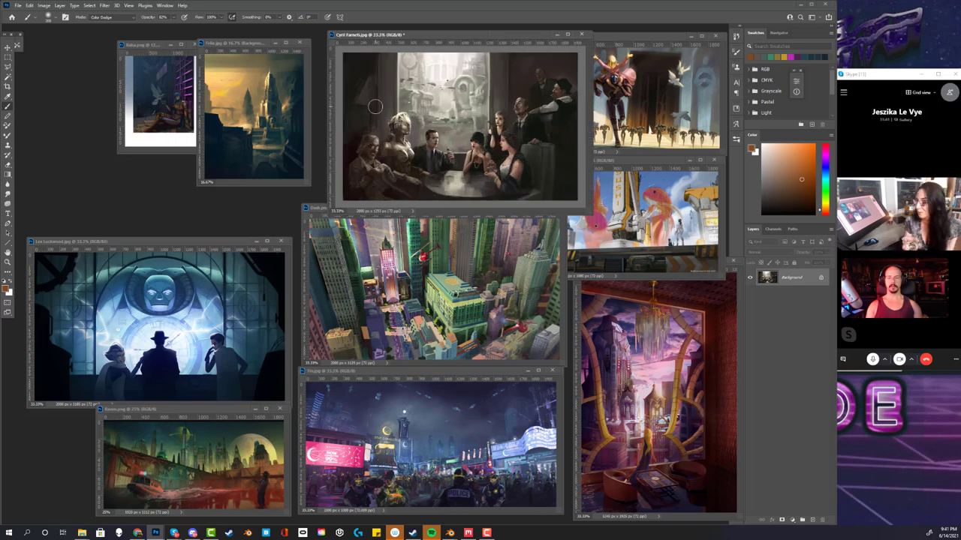
pyautogui.hotkey('ctrl', '+')
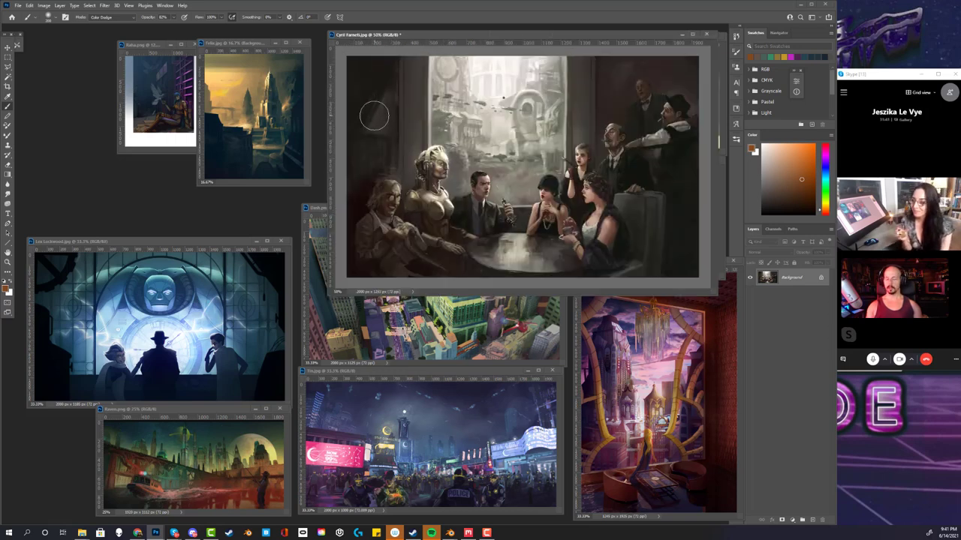
pyautogui.hotkey('ctrl', '+')
pyautogui.hotkey('ctrl', '+')
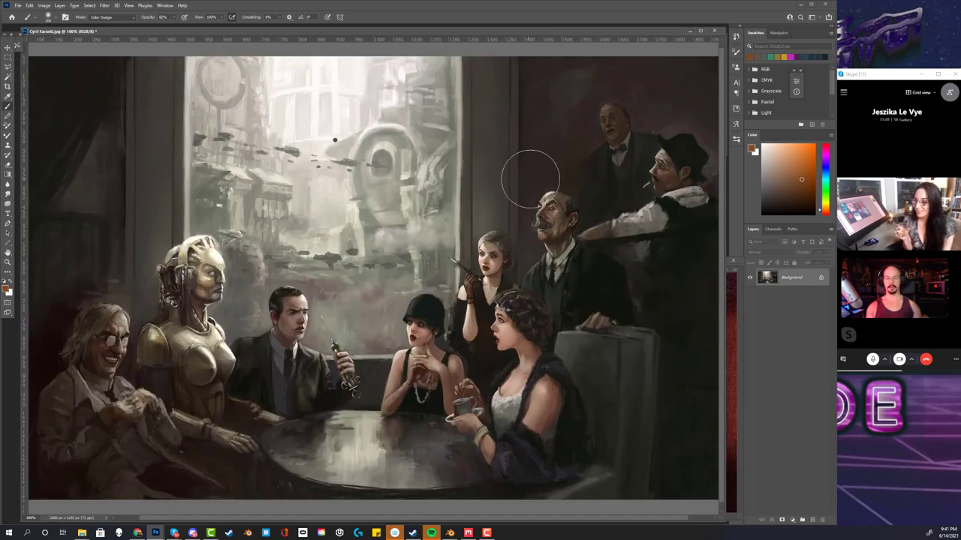
# Duplicate the Background layer of the lounge illustration as "Background copy"
pyautogui.click(62, 6)
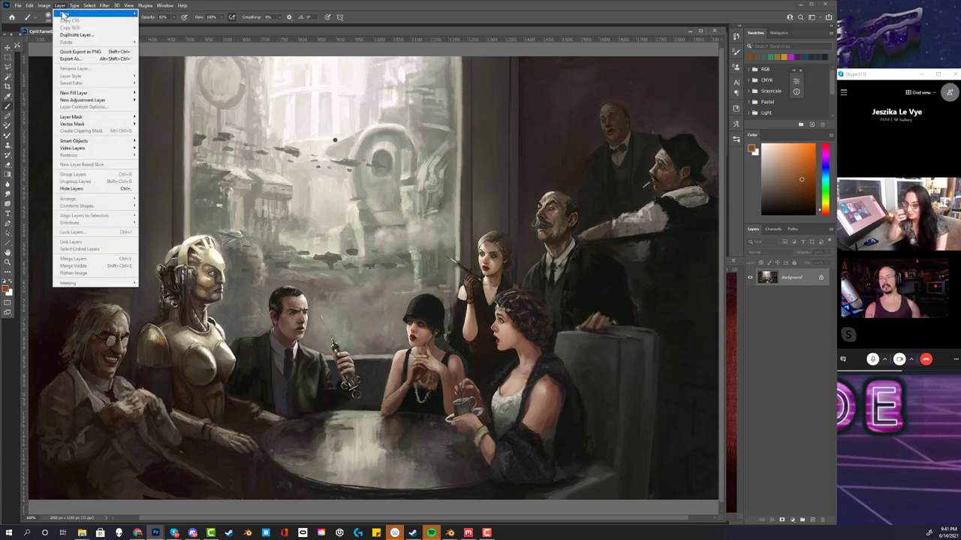
pyautogui.click(77, 35)
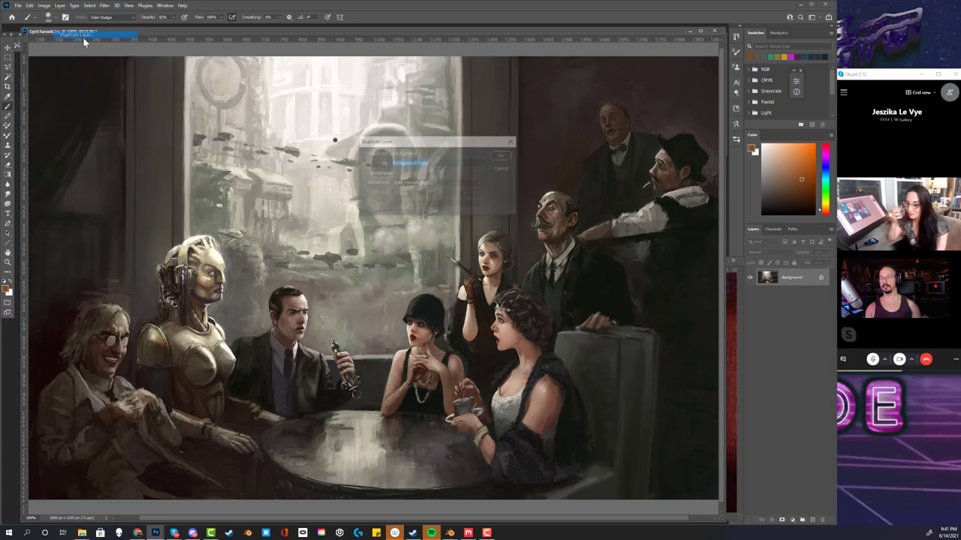
pyautogui.click(500, 156)
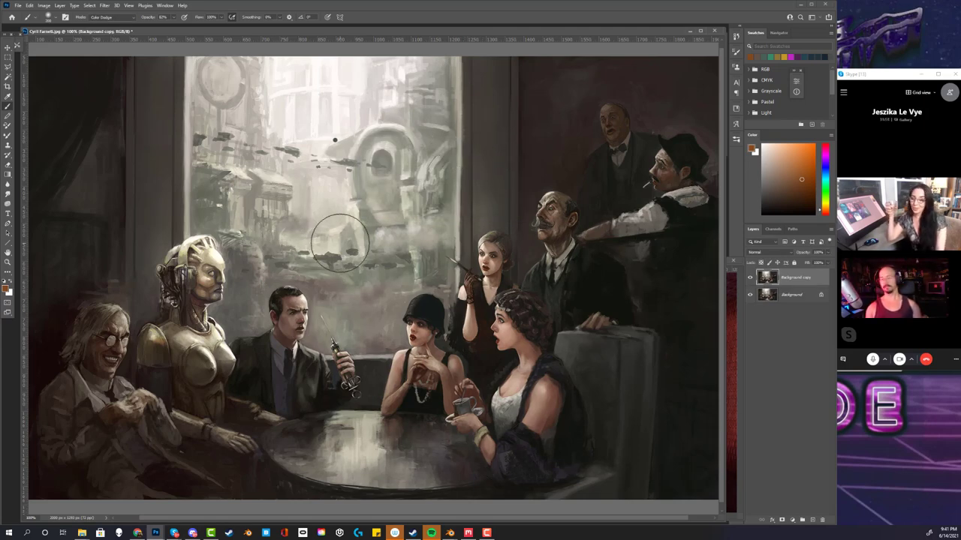
# Select the round tabletop in the lounge illustration with the Elliptical Marquee
pyautogui.moveTo(447, 293)
pyautogui.mouseDown()
pyautogui.moveTo(477, 298)
pyautogui.moveTo(416, 298)
pyautogui.moveTo(476, 298)
pyautogui.moveTo(462, 277)
pyautogui.moveTo(432, 277)
pyautogui.mouseUp()
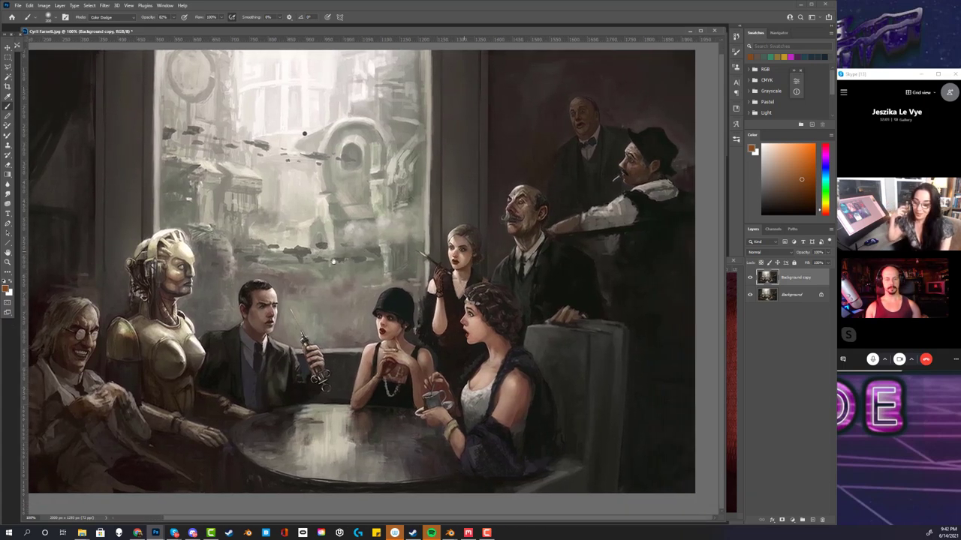
pyautogui.moveTo(321, 259); pyautogui.dragTo(415, 288)
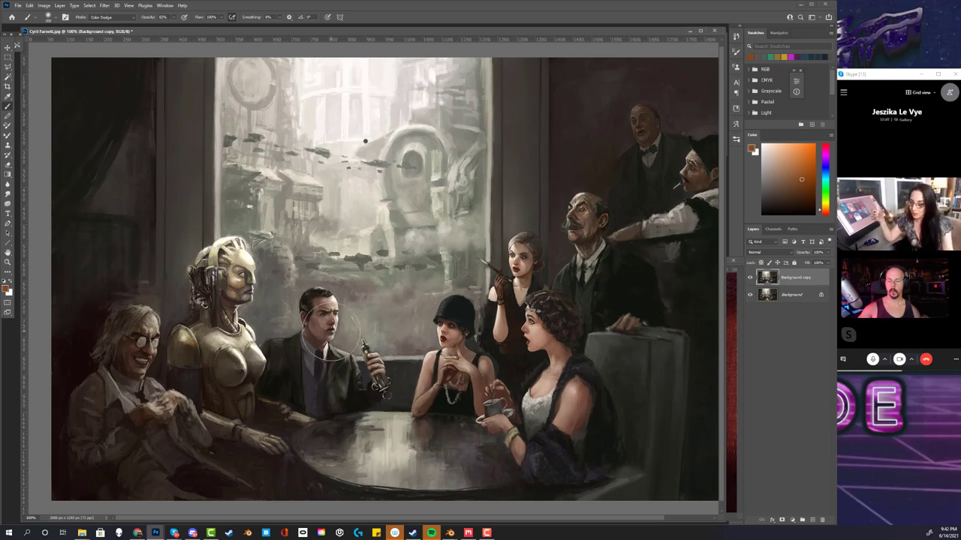
pyautogui.click(7, 58)
pyautogui.rightClick(11, 60)
pyautogui.click(27, 69)
pyautogui.moveTo(295, 409); pyautogui.dragTo(573, 490)
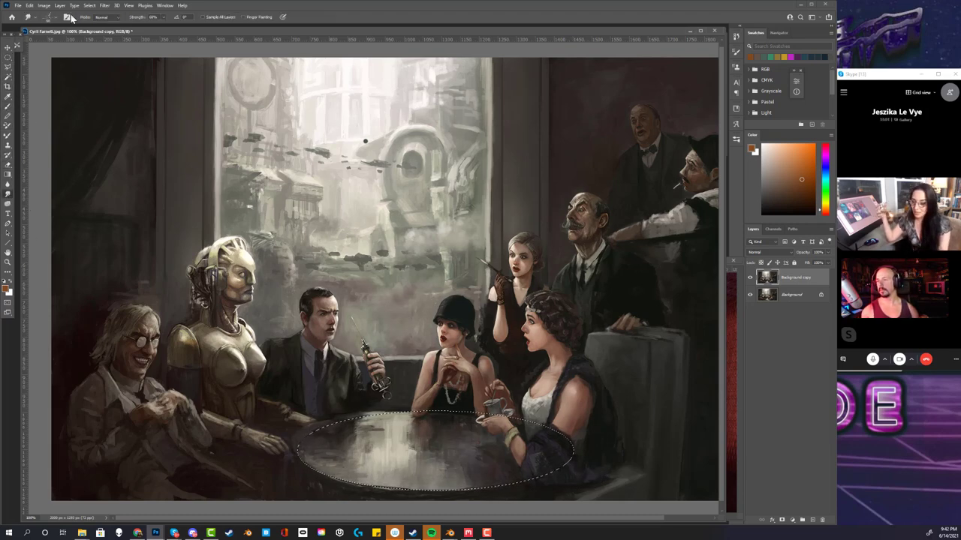
# Load a scattered Smudge tool preset, reduce its brush size, and smudge the reflections inside the tabletop selection
pyautogui.click(107, 16)
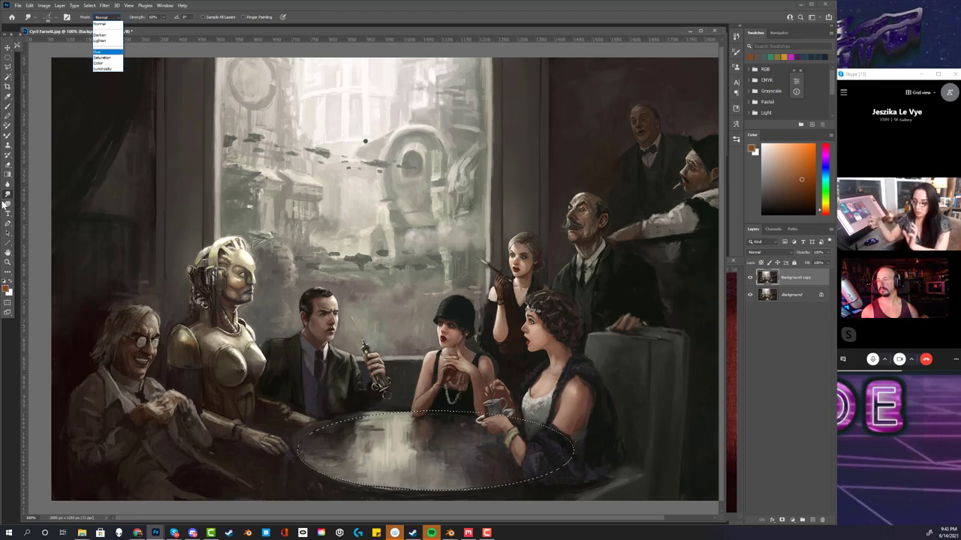
pyautogui.click(19, 47)
pyautogui.click(18, 46)
pyautogui.click(39, 117)
pyautogui.rightClick(459, 466)
pyautogui.moveTo(535, 285); pyautogui.dragTo(525, 286)
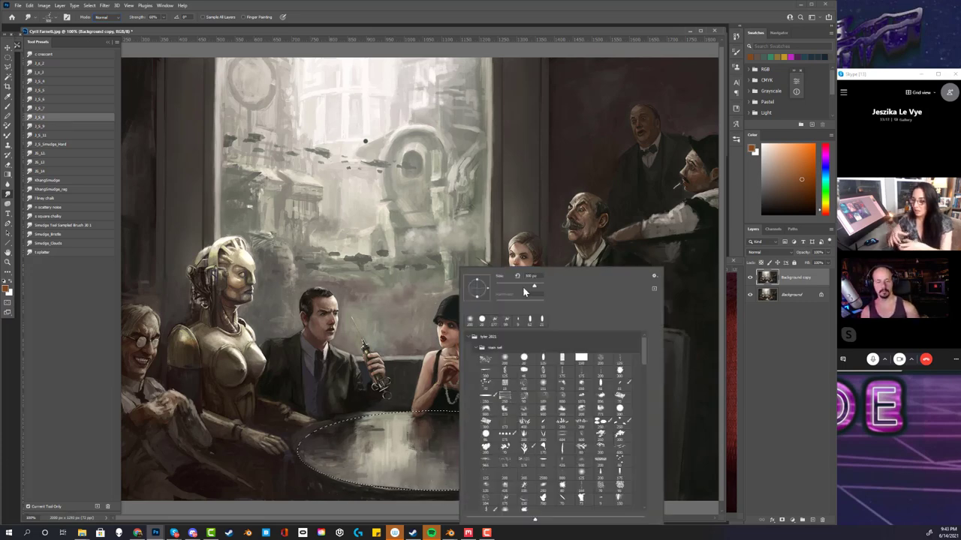
pyautogui.click(428, 439)
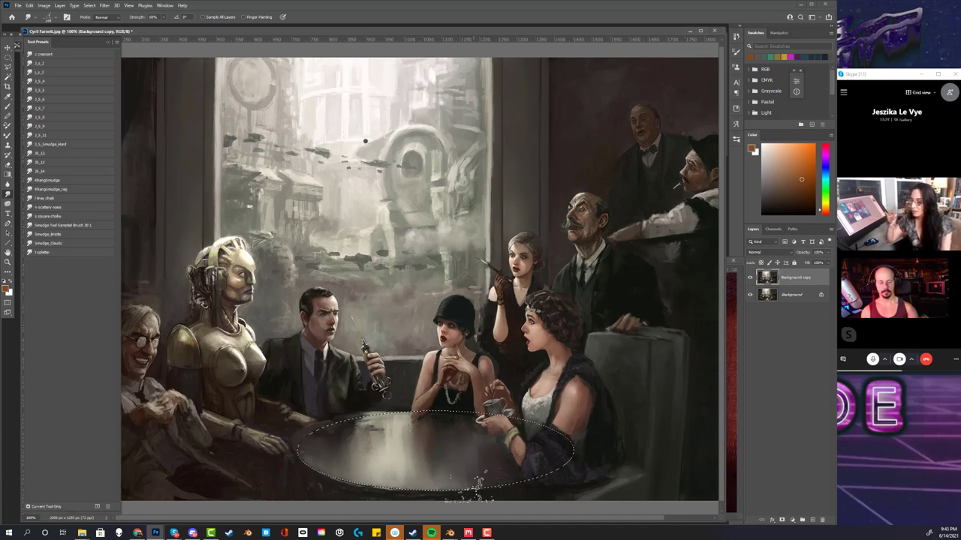
# Paint a light blue glow over the tabletop's reflection with a soft round brush in Overlay mode, and deselect
pyautogui.rightClick(462, 268)
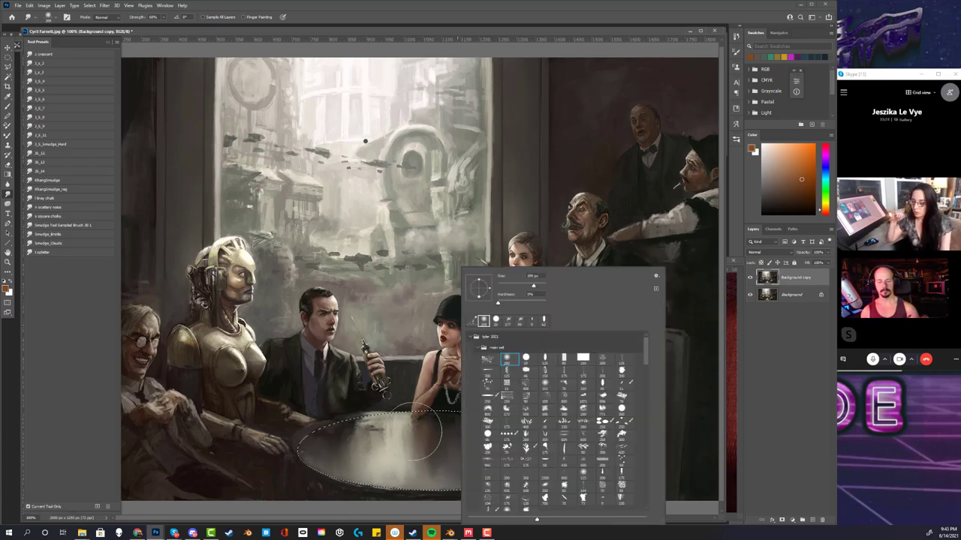
pyautogui.click(825, 175)
pyautogui.click(791, 162)
pyautogui.click(781, 154)
pyautogui.click(114, 17)
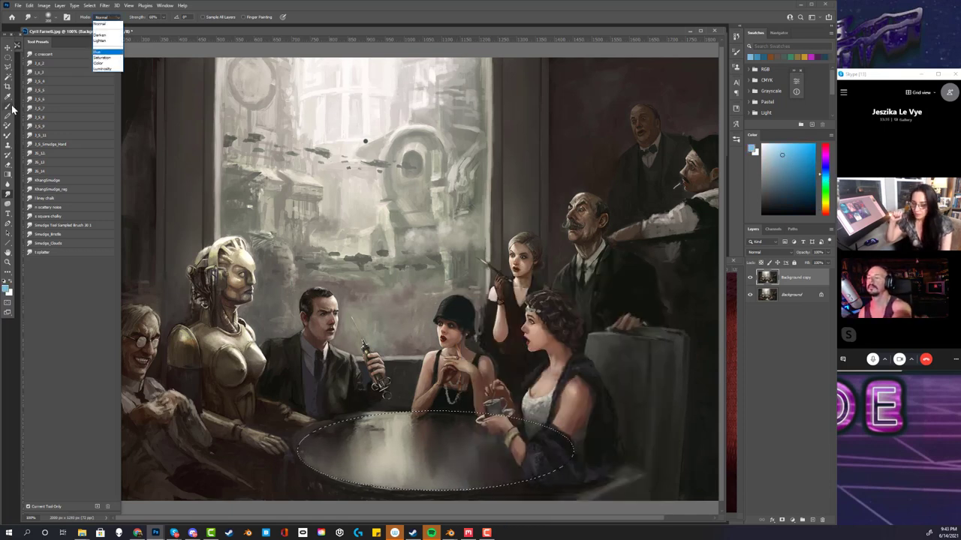
pyautogui.click(9, 106)
pyautogui.click(105, 17)
pyautogui.click(115, 126)
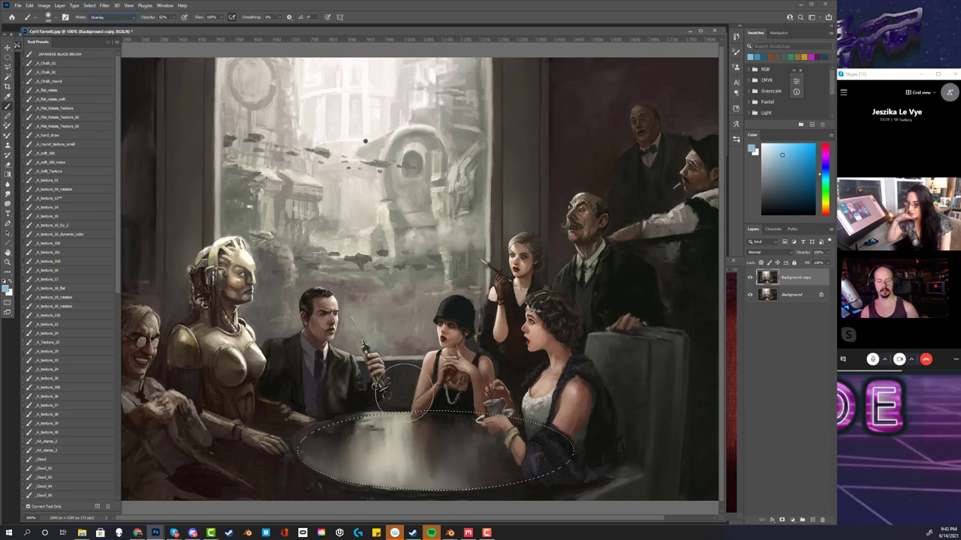
pyautogui.moveTo(407, 478)
pyautogui.mouseDown()
pyautogui.moveTo(402, 407)
pyautogui.moveTo(378, 402)
pyautogui.moveTo(395, 455)
pyautogui.mouseUp()
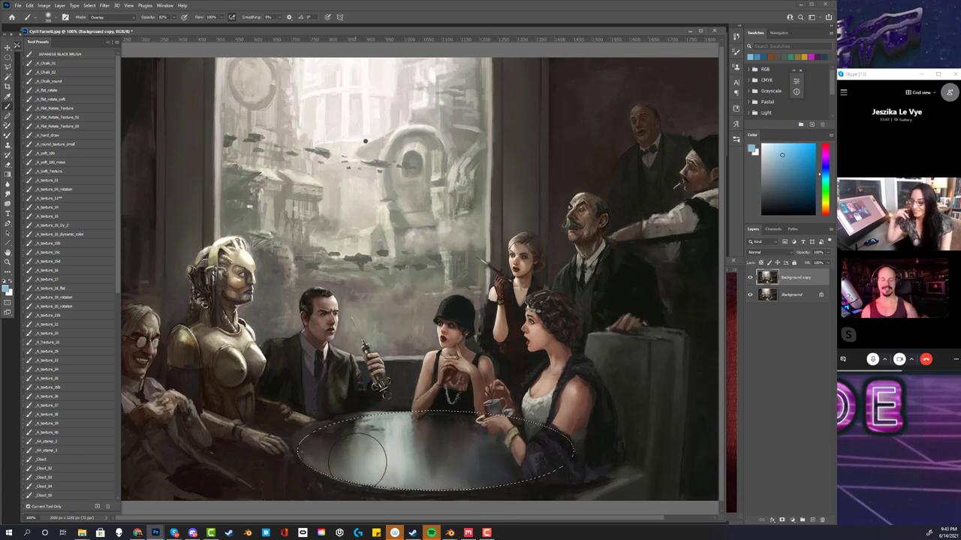
pyautogui.moveTo(360, 454); pyautogui.dragTo(370, 452)
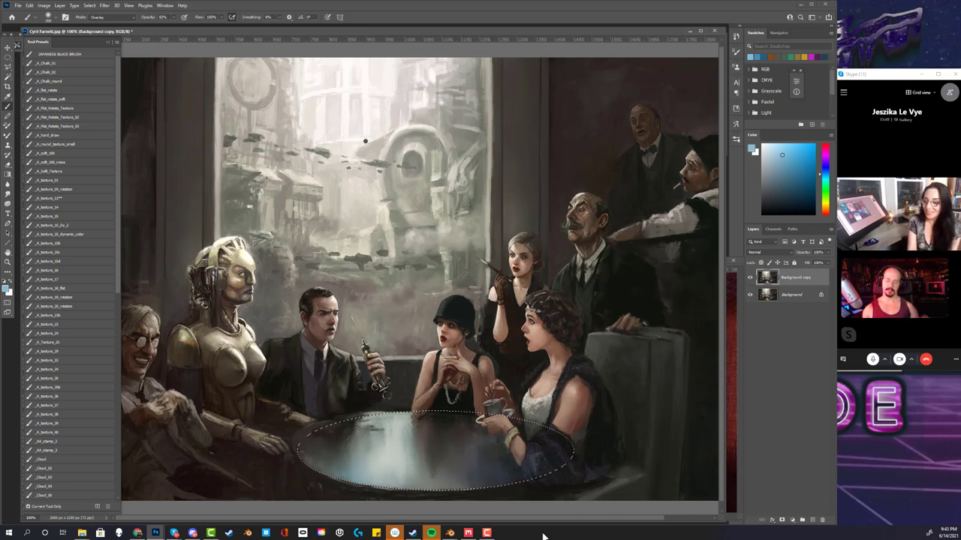
pyautogui.hotkey('ctrl', 'd')
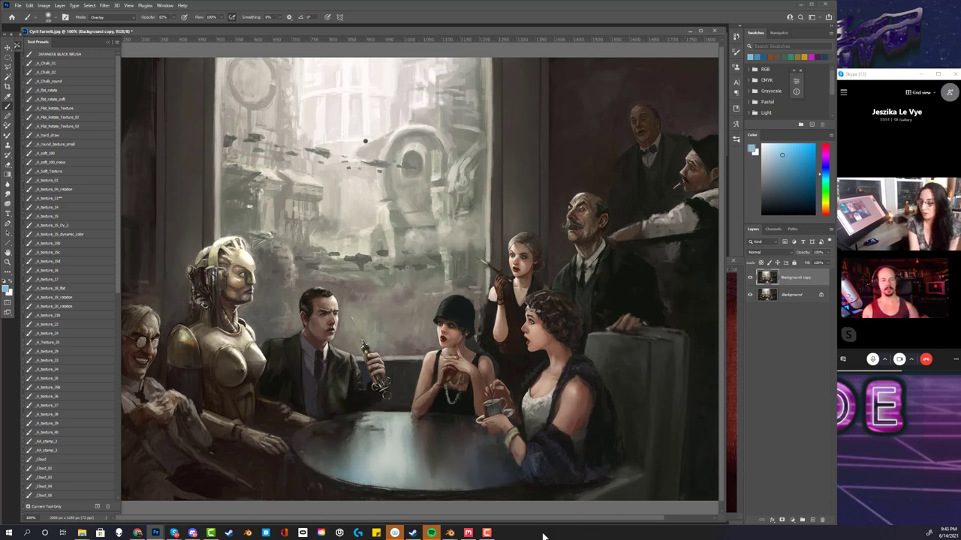
# Lasso the standing moustached man behind the armchair and copy him to a new layer
pyautogui.click(8, 67)
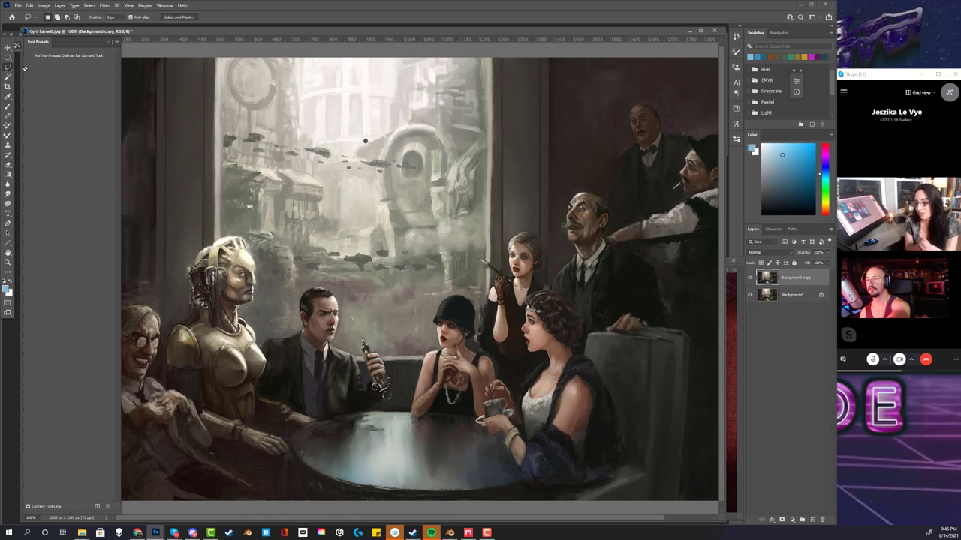
pyautogui.moveTo(669, 325)
pyautogui.mouseDown()
pyautogui.moveTo(624, 246)
pyautogui.moveTo(562, 198)
pyautogui.moveTo(557, 290)
pyautogui.moveTo(593, 330)
pyautogui.moveTo(670, 334)
pyautogui.mouseUp()
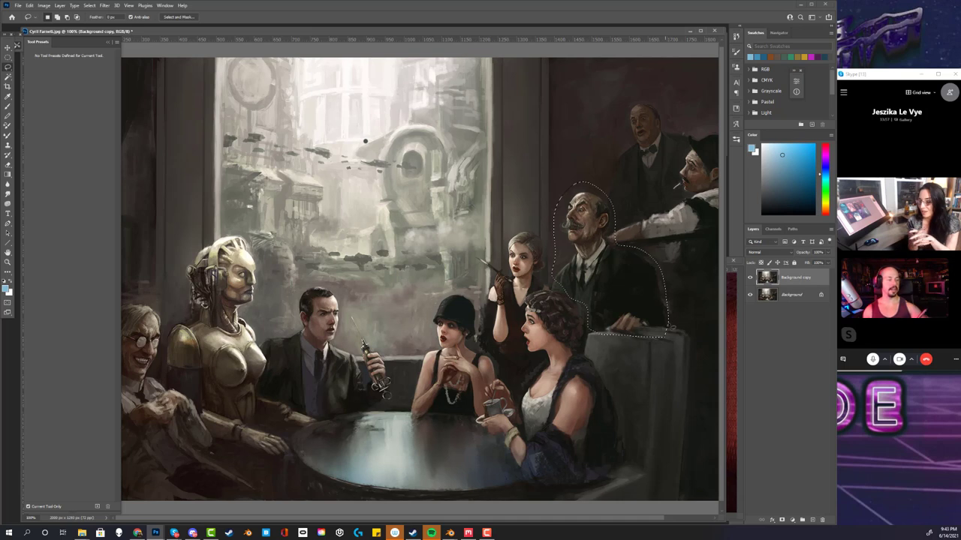
pyautogui.hotkey('ctrl', 'j')
# Scale the copied moustached man down slightly and reposition him over the original figure
pyautogui.hotkey('ctrl', 't')
pyautogui.moveTo(668, 181); pyautogui.dragTo(652, 203)
pyautogui.click(7, 48)
pyautogui.press('Return')
pyautogui.moveTo(605, 302); pyautogui.dragTo(607, 290)
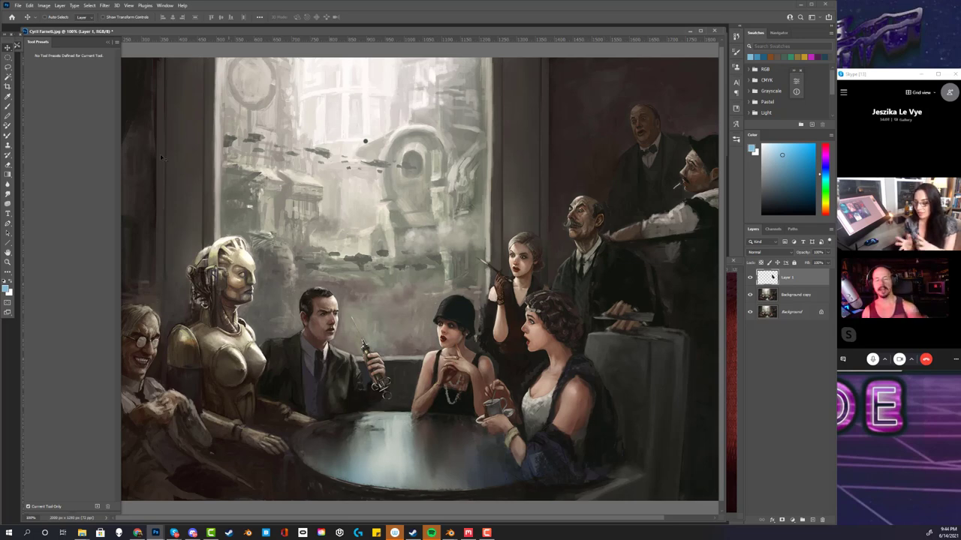
# Lasso a narrow strip down the armchair back's side, lighten it with an olive-grey Overlay brush, and deselect
pyautogui.click(8, 66)
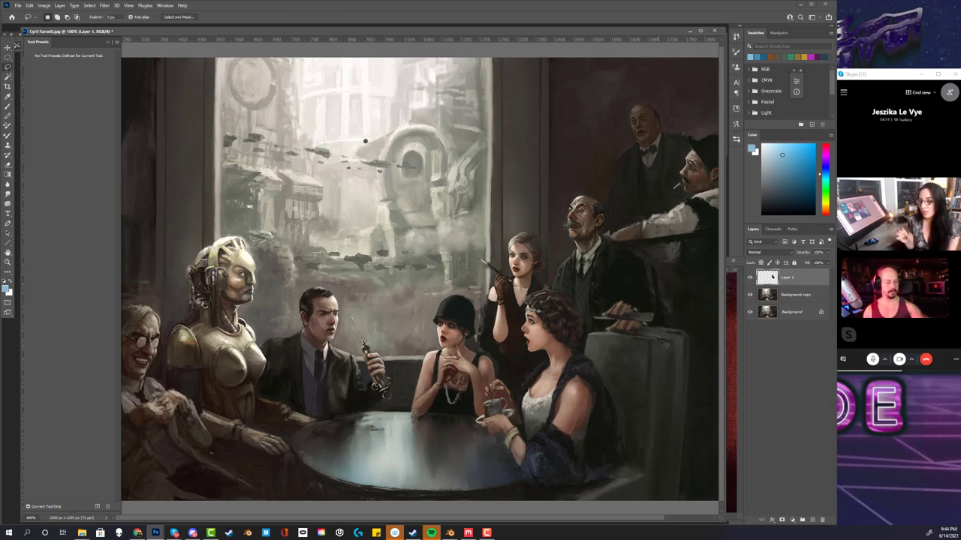
pyautogui.moveTo(675, 343)
pyautogui.mouseDown()
pyautogui.moveTo(650, 381)
pyautogui.moveTo(648, 471)
pyautogui.moveTo(590, 503)
pyautogui.moveTo(656, 503)
pyautogui.moveTo(670, 316)
pyautogui.mouseUp()
pyautogui.click(7, 105)
pyautogui.keyDown('alt'); pyautogui.click(596, 498); pyautogui.keyUp('alt')
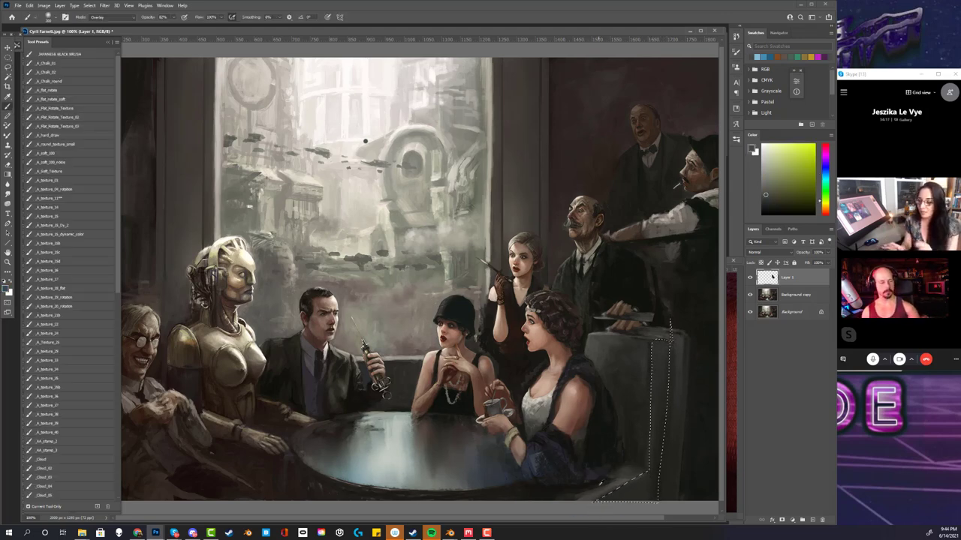
pyautogui.click(773, 186)
pyautogui.moveTo(651, 380)
pyautogui.mouseDown()
pyautogui.moveTo(644, 335)
pyautogui.moveTo(627, 502)
pyautogui.mouseUp()
pyautogui.hotkey('ctrl', 'd')
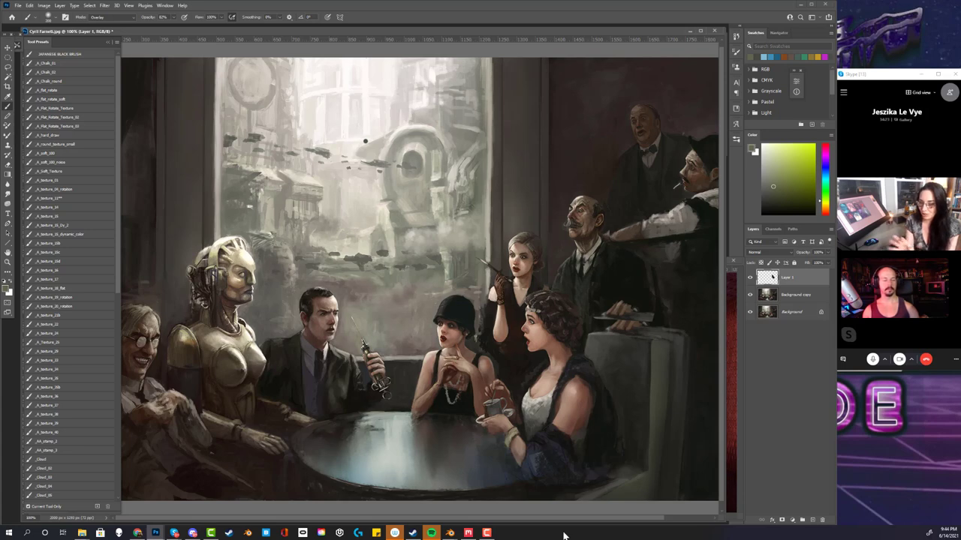
pyautogui.click(8, 67)
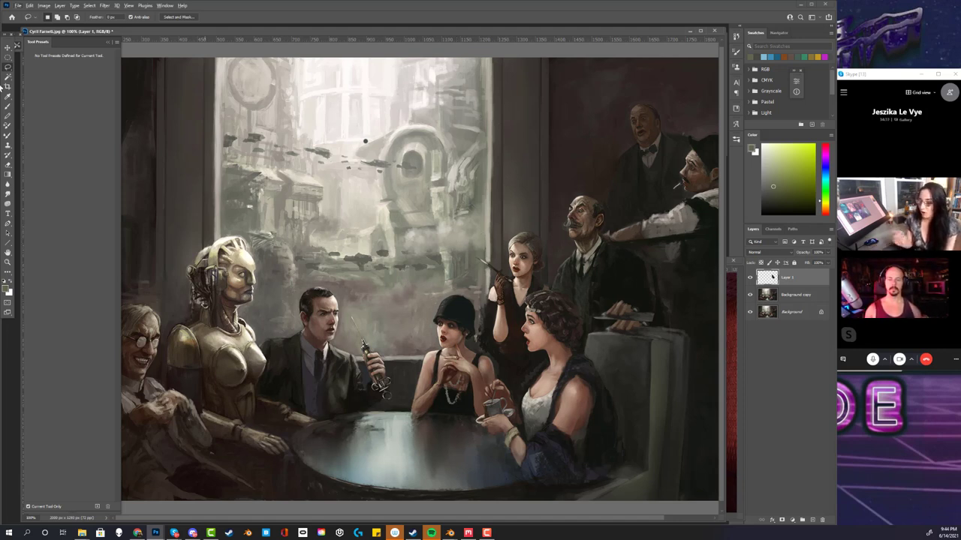
pyautogui.click(8, 114)
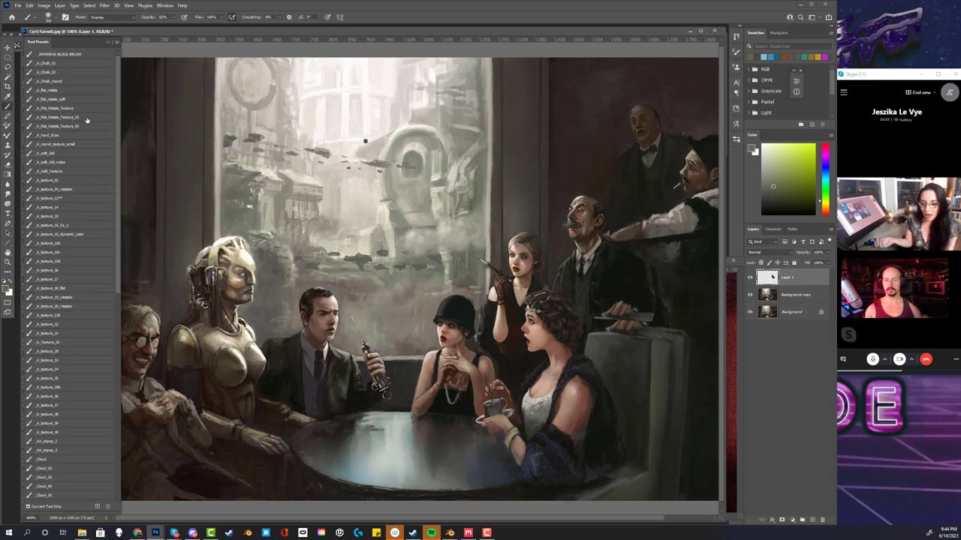
pyautogui.click(7, 67)
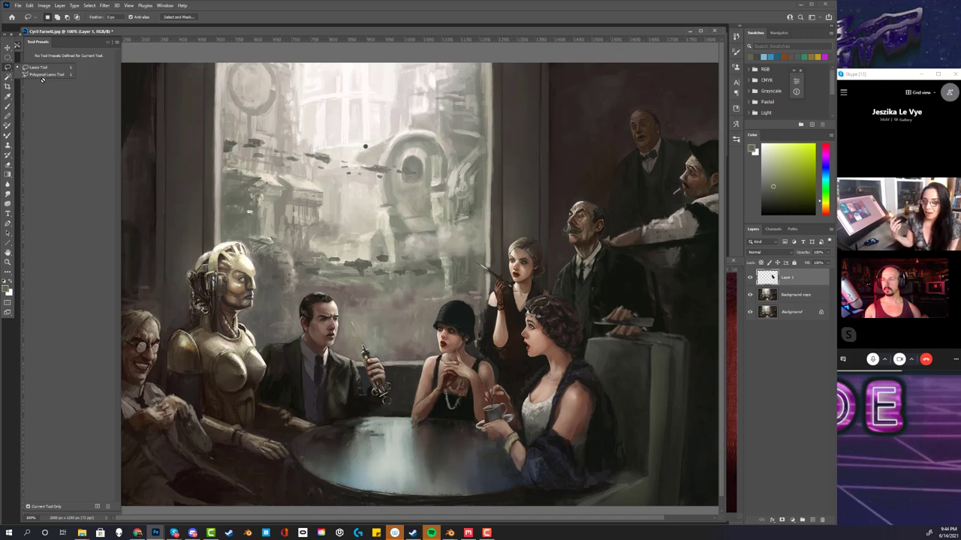
pyautogui.click(34, 75)
# Make the Background copy layer active and choose a hard round brush at 97 px with 100% hardness
pyautogui.click(788, 296)
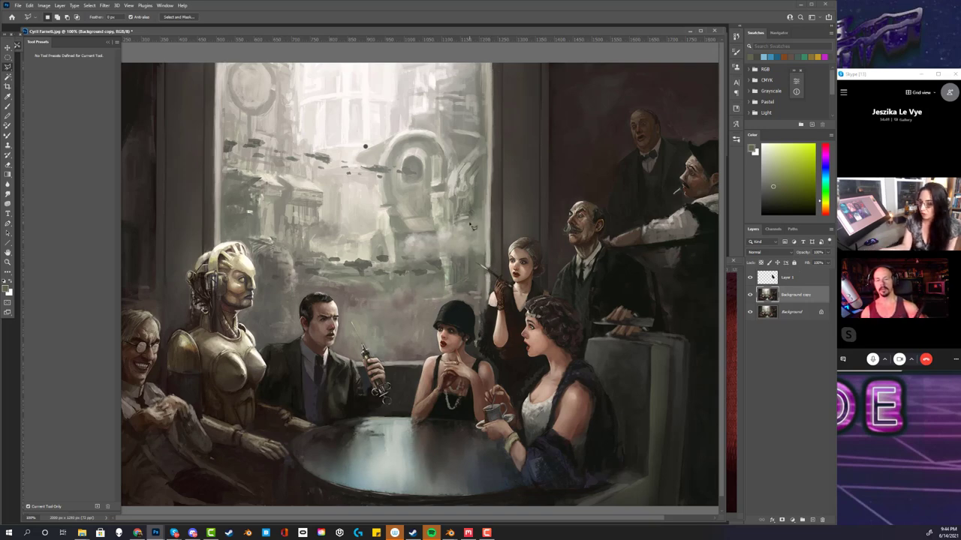
pyautogui.press('b')
pyautogui.rightClick(504, 210)
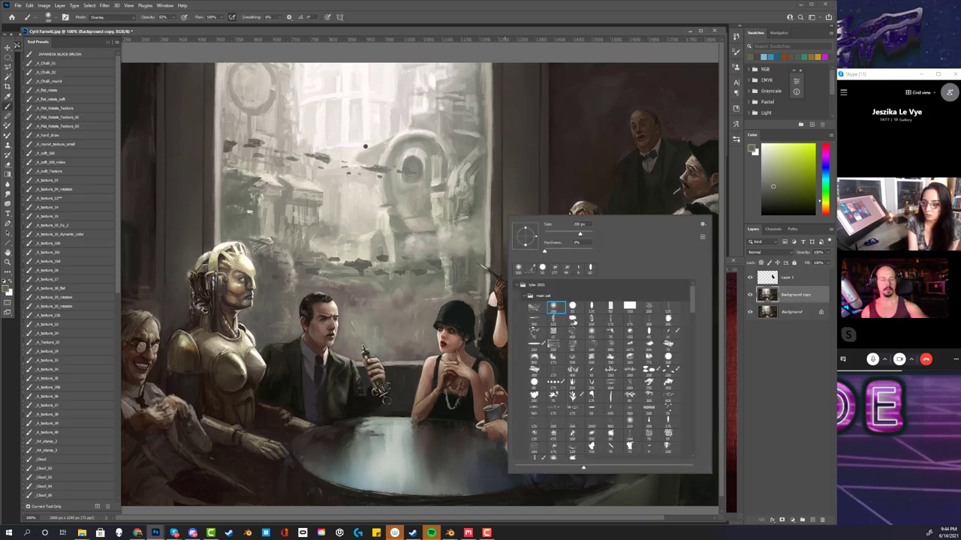
pyautogui.click(573, 308)
pyautogui.click(566, 231)
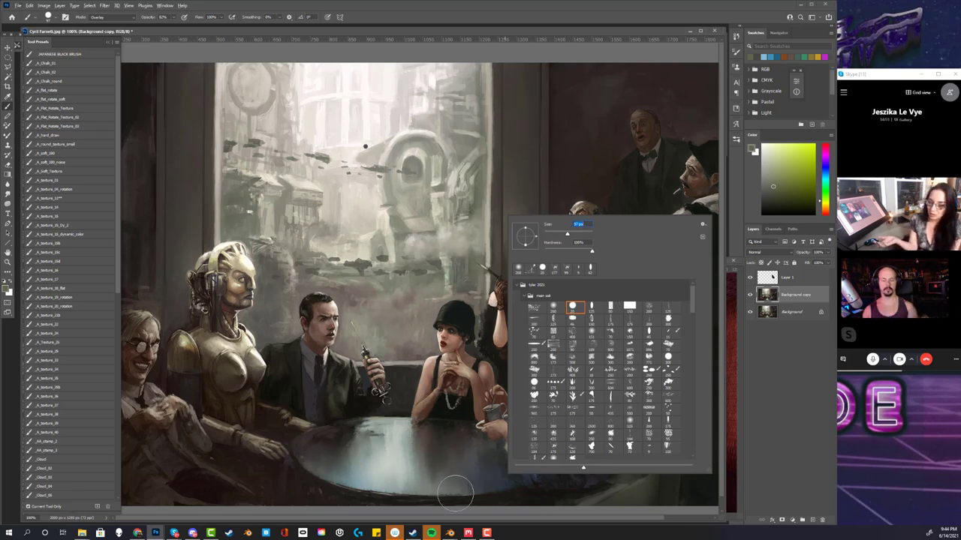
pyautogui.press('Return')
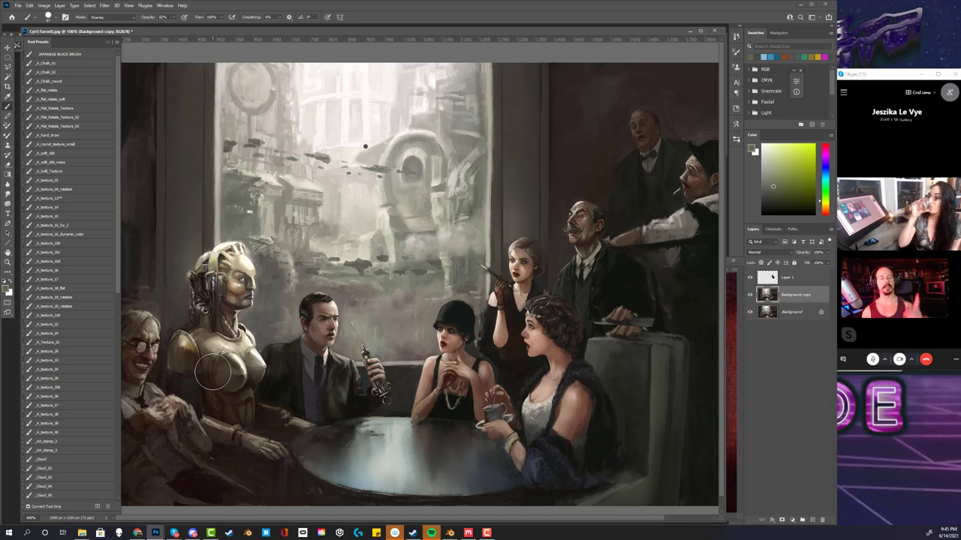
# Paint a looping purple guide line through the group of figures and undo it
pyautogui.click(826, 156)
pyautogui.click(799, 163)
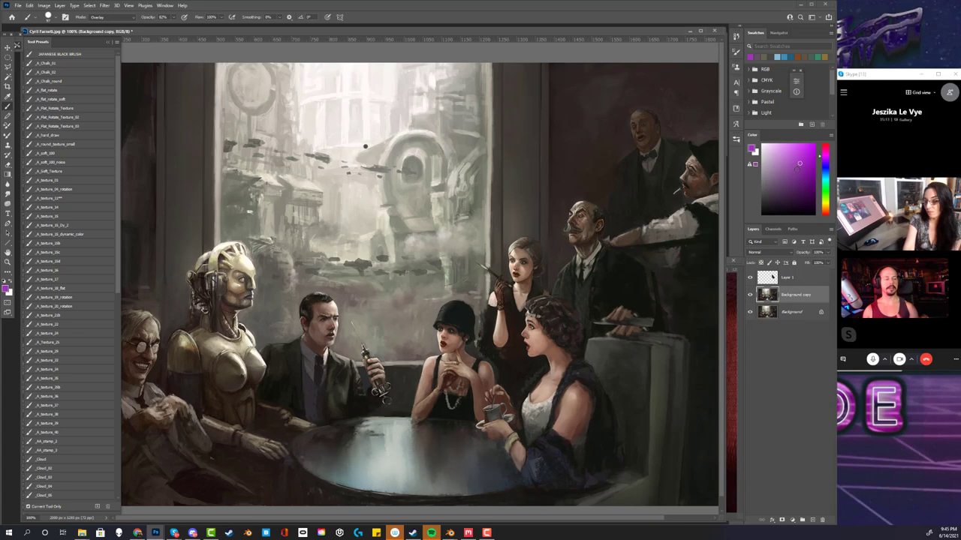
pyautogui.moveTo(629, 131)
pyautogui.mouseDown()
pyautogui.moveTo(552, 207)
pyautogui.moveTo(378, 312)
pyautogui.moveTo(199, 344)
pyautogui.mouseUp()
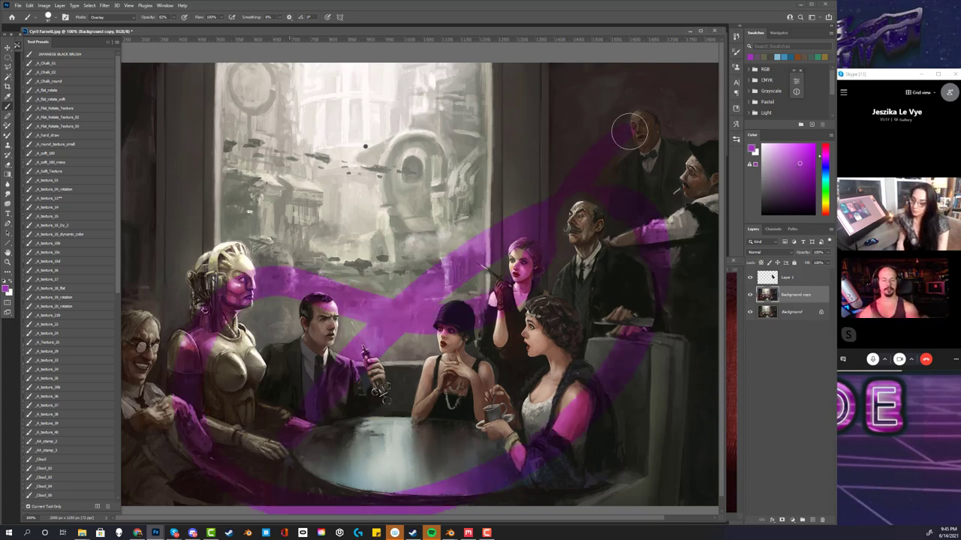
pyautogui.hotkey('ctrl', 'z')
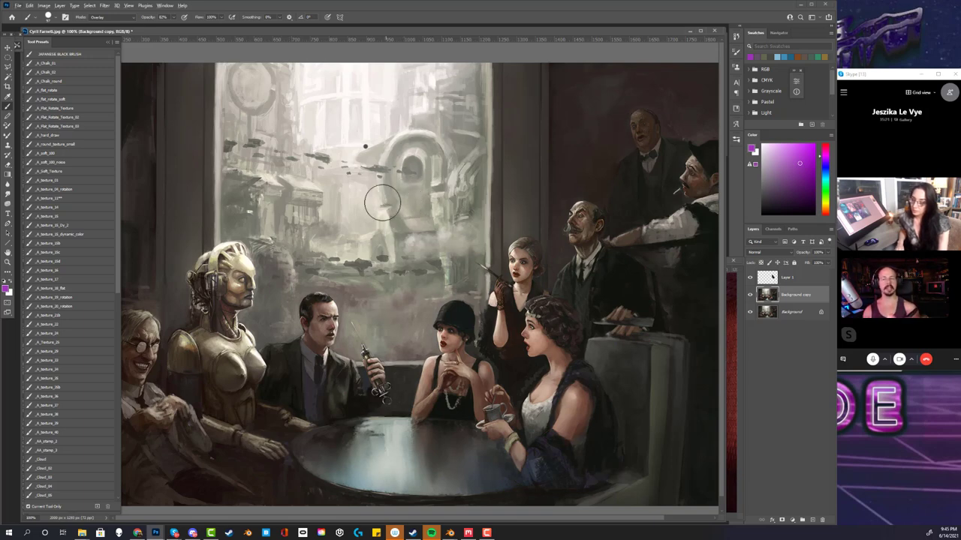
pyautogui.press('alt')
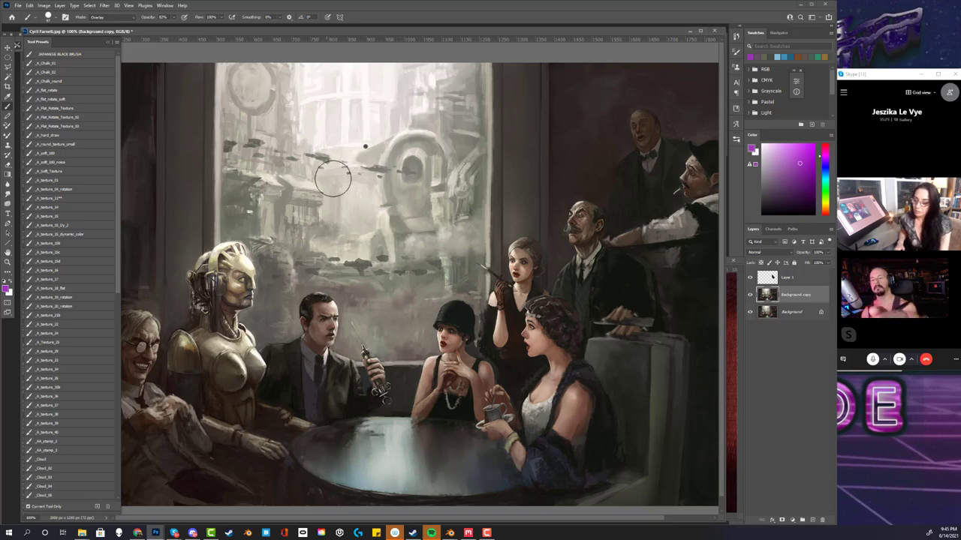
# Reduce the hard round brush to a thin line size, pick a dark brown color, and set its blend mode to Normal
pyautogui.click(9, 68)
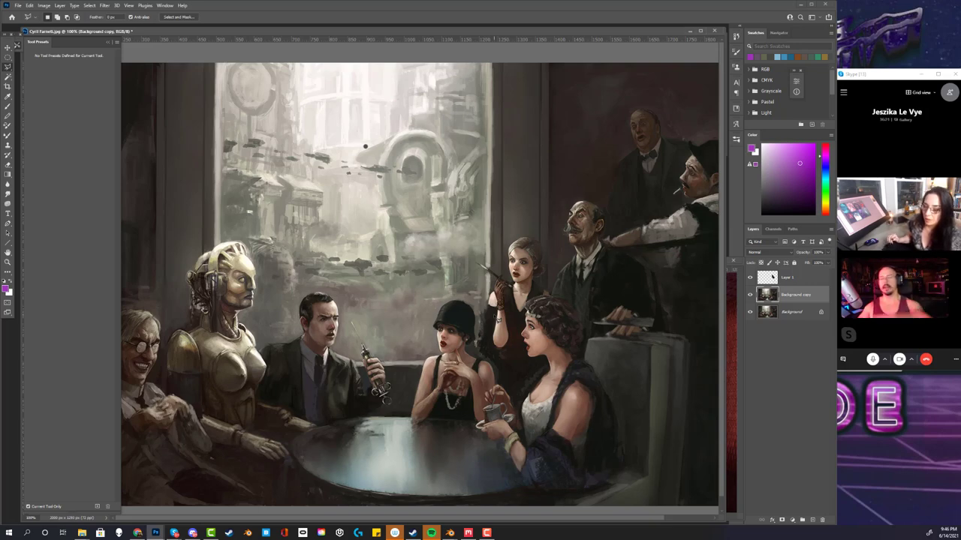
pyautogui.press('b')
pyautogui.rightClick(527, 199)
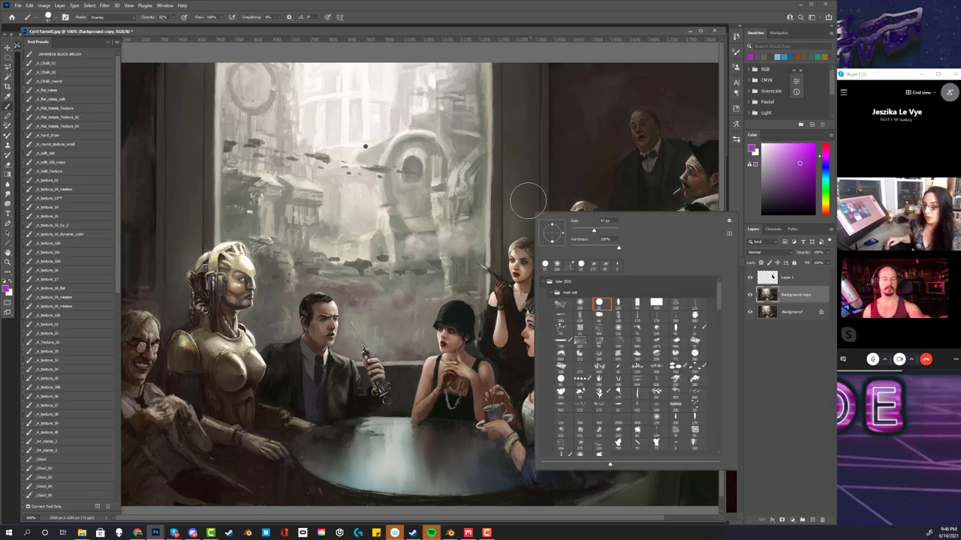
pyautogui.click(574, 231)
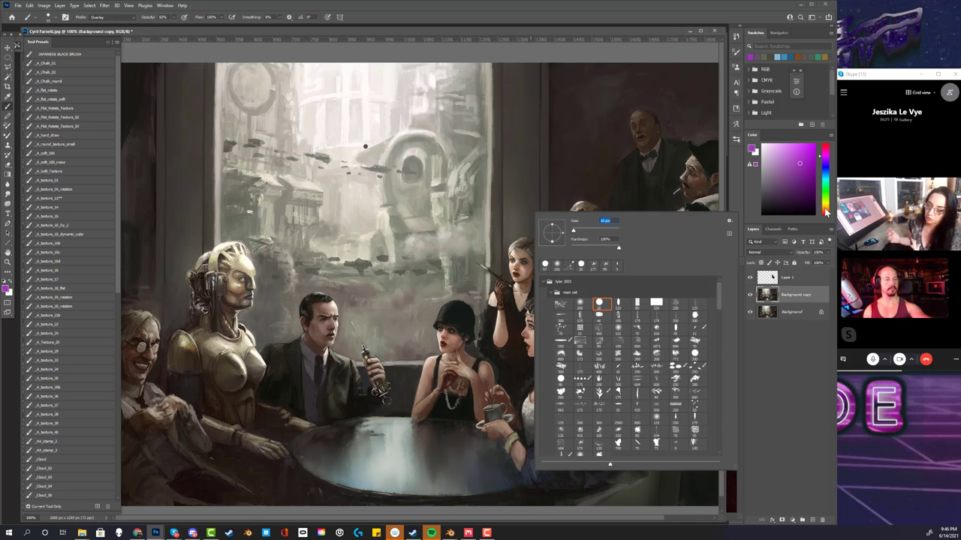
pyautogui.click(826, 212)
pyautogui.click(781, 194)
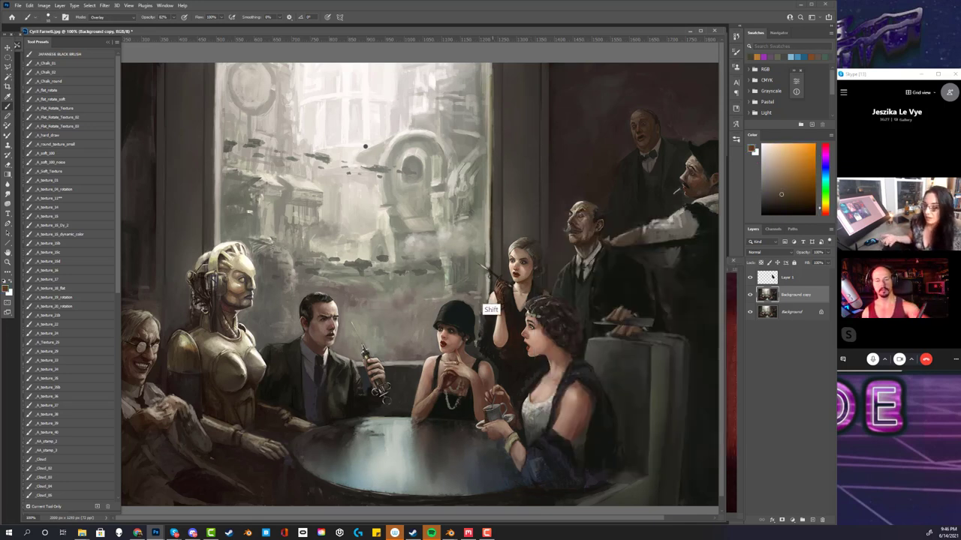
pyautogui.click(113, 17)
pyautogui.click(120, 24)
# Paint a brown horizontal crossbar across the window and a vertical bar near its right edge, adjusting the brush size
pyautogui.moveTo(489, 177); pyautogui.dragTo(214, 177)
pyautogui.rightClick(463, 182)
pyautogui.moveTo(500, 198); pyautogui.dragTo(503, 198)
pyautogui.moveTo(459, 175); pyautogui.dragTo(459, 60)
pyautogui.moveTo(458, 179); pyautogui.dragTo(458, 278)
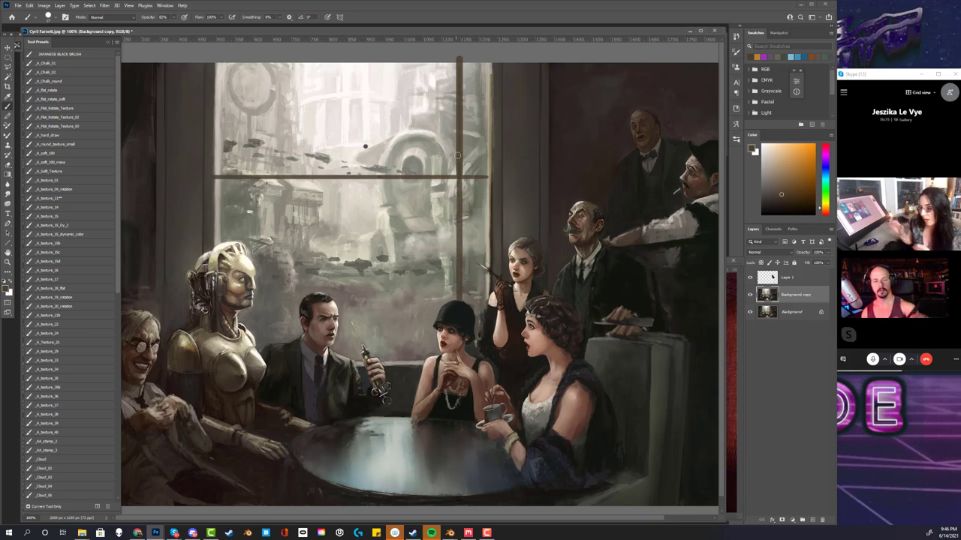
# Paint curved Art Deco mullions below the crossbar, a central arch above it, and a short bar from the arch upward
pyautogui.moveTo(458, 174)
pyautogui.mouseDown()
pyautogui.moveTo(448, 229)
pyautogui.moveTo(415, 272)
pyautogui.moveTo(408, 257)
pyautogui.moveTo(406, 371)
pyautogui.mouseUp()
pyautogui.moveTo(250, 179)
pyautogui.mouseDown()
pyautogui.moveTo(252, 207)
pyautogui.moveTo(289, 253)
pyautogui.moveTo(288, 353)
pyautogui.mouseUp()
pyautogui.moveTo(398, 255)
pyautogui.mouseDown()
pyautogui.moveTo(450, 176)
pyautogui.moveTo(405, 174)
pyautogui.moveTo(361, 130)
pyautogui.moveTo(296, 174)
pyautogui.mouseUp()
pyautogui.moveTo(352, 129); pyautogui.dragTo(352, 61)
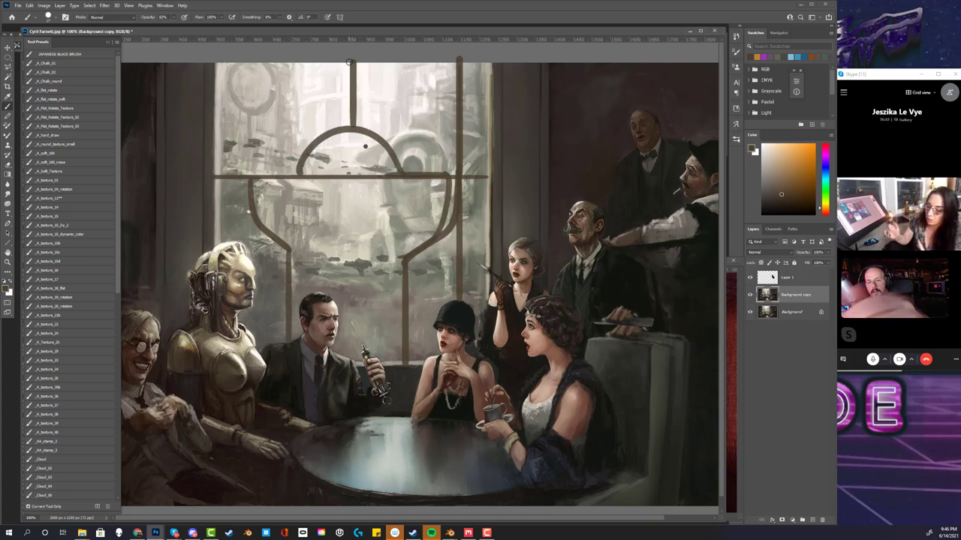
# Add a second parallel curve and a vertical bar on the window's left side, and line the window's right edge
pyautogui.moveTo(247, 175); pyautogui.dragTo(294, 256)
pyautogui.hotkey('ctrl', 'z')
pyautogui.moveTo(239, 180); pyautogui.dragTo(289, 253)
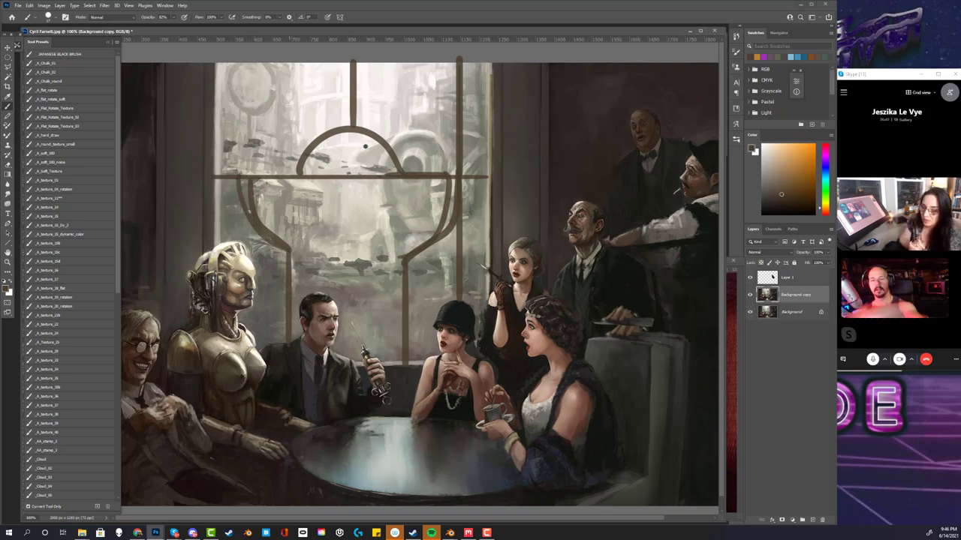
pyautogui.moveTo(254, 177); pyautogui.dragTo(253, 51)
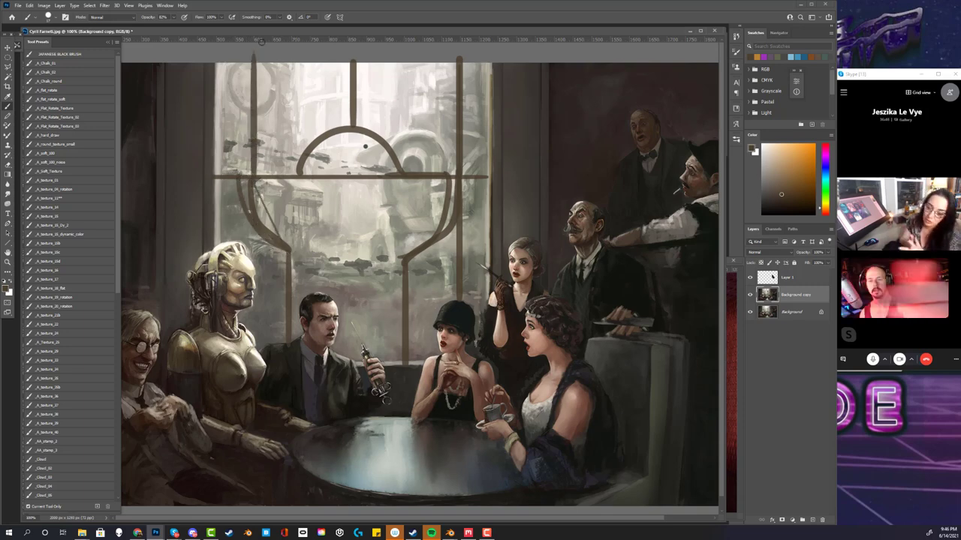
pyautogui.click(488, 70)
pyautogui.keyDown('shift'); pyautogui.click(489, 264); pyautogui.keyUp('shift')
# Sketch a dark brown fan-shaped sconce on the pillar beside the window and add a lighter tan glow above it
pyautogui.keyDown('alt'); pyautogui.click(514, 139); pyautogui.keyUp('alt')
pyautogui.moveTo(533, 135)
pyautogui.mouseDown()
pyautogui.moveTo(518, 175)
pyautogui.moveTo(523, 163)
pyautogui.mouseUp()
pyautogui.moveTo(520, 137); pyautogui.dragTo(522, 175)
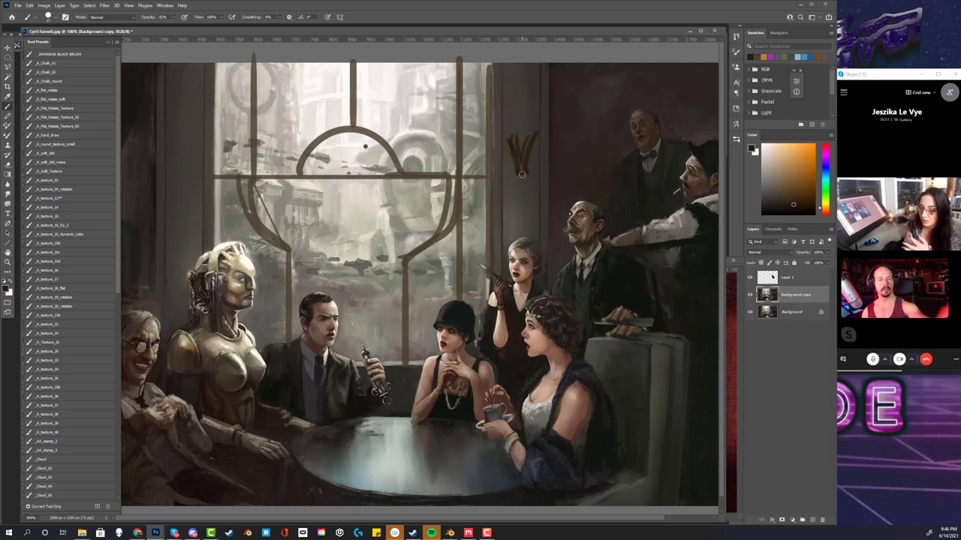
pyautogui.click(777, 182)
pyautogui.moveTo(527, 126)
pyautogui.mouseDown()
pyautogui.moveTo(530, 135)
pyautogui.moveTo(515, 134)
pyautogui.moveTo(526, 126)
pyautogui.mouseUp()
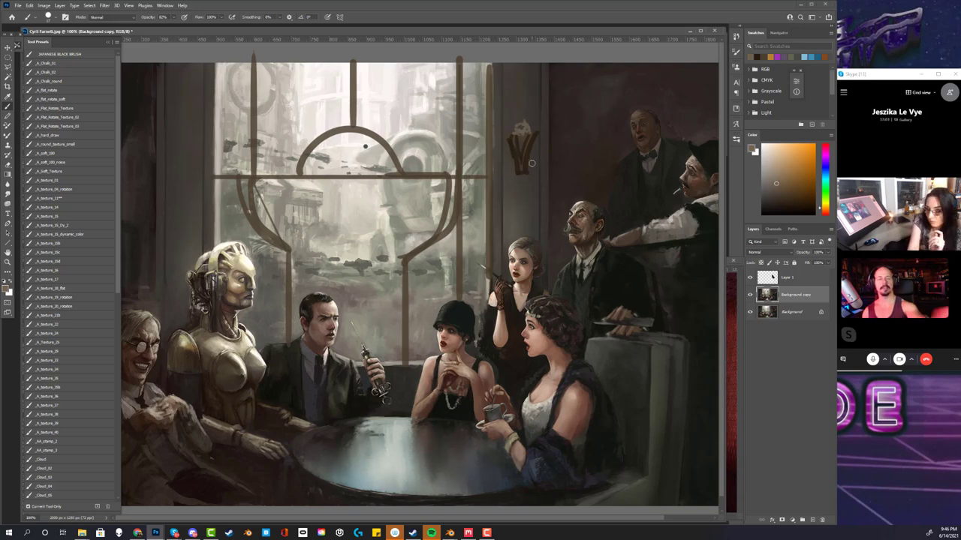
# Paint tan diagonal and curved streaks on the dark wall around the background man's head
pyautogui.moveTo(557, 154); pyautogui.dragTo(581, 191)
pyautogui.moveTo(561, 126); pyautogui.dragTo(603, 184)
pyautogui.moveTo(555, 91); pyautogui.dragTo(610, 148)
pyautogui.moveTo(589, 78); pyautogui.dragTo(619, 119)
pyautogui.moveTo(647, 84); pyautogui.dragTo(682, 113)
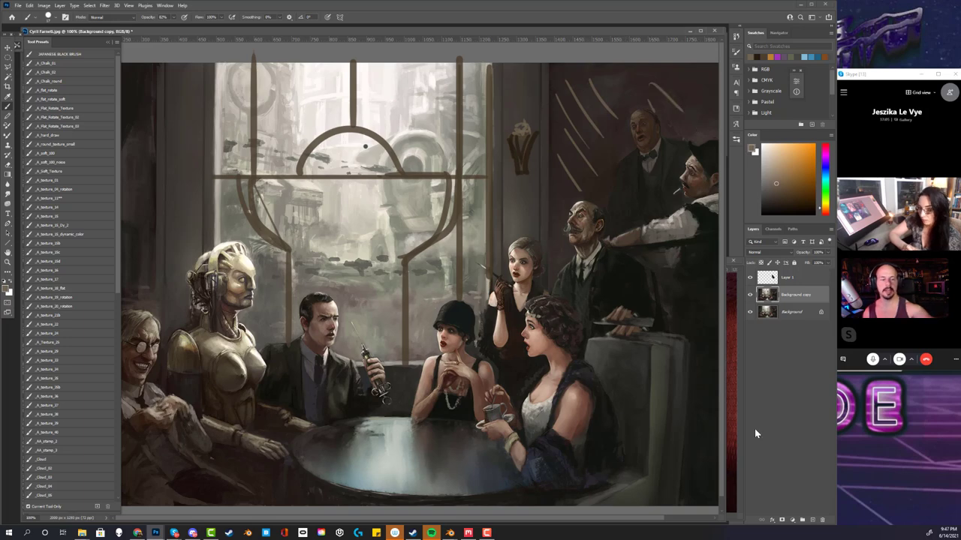
# Compare the lounge scene before and after the paint-over by hiding and reshowing the Background copy layer
pyautogui.press('alt')
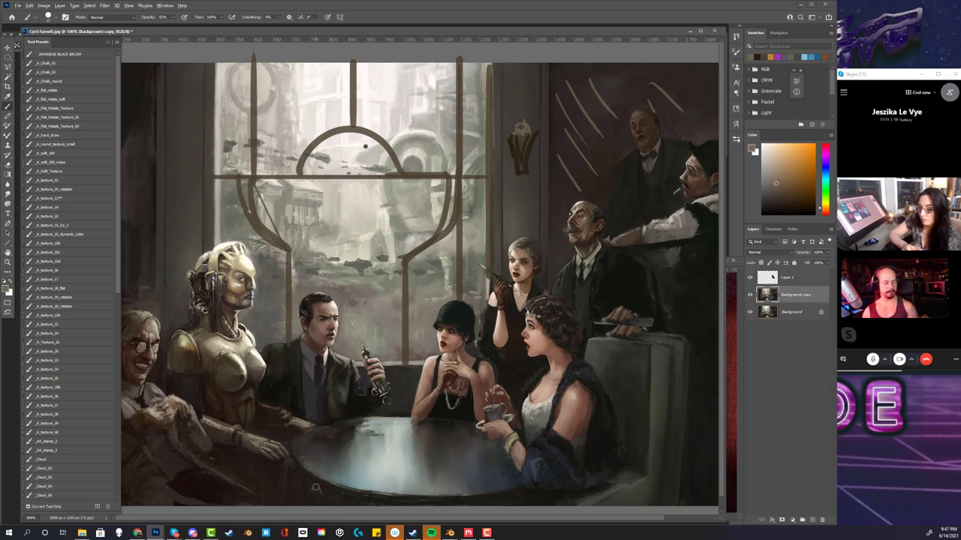
pyautogui.click(749, 294)
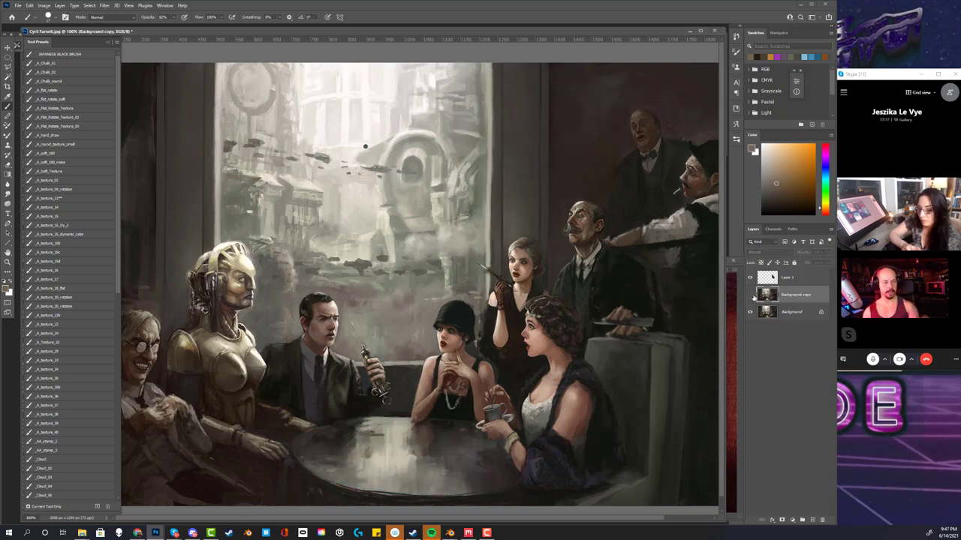
pyautogui.click(749, 294)
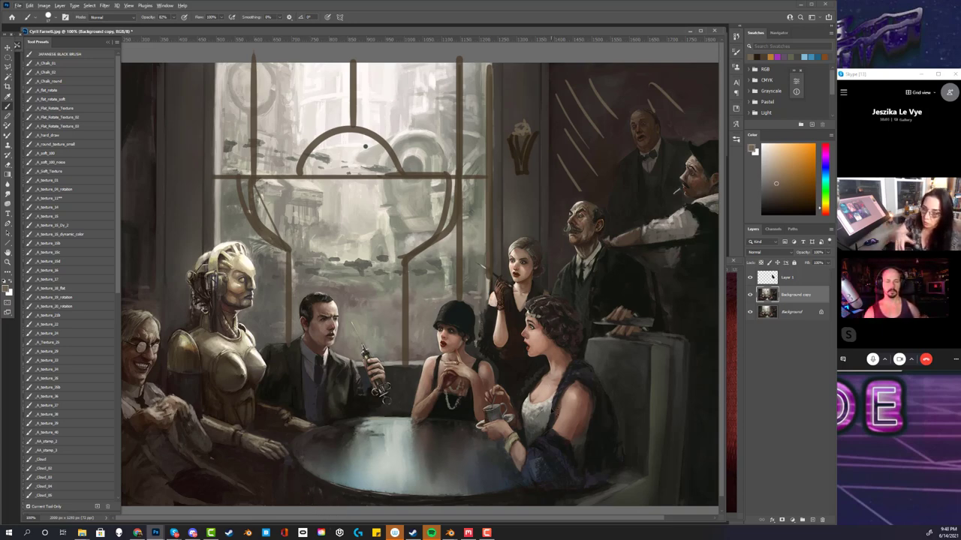
# Shrink the lounge illustration's view, move its window aside, and bring the Sami.jpg illustration to the front
pyautogui.hotkey('ctrl', '-')
pyautogui.hotkey('ctrl', '-')
pyautogui.hotkey('ctrl', '-')
pyautogui.moveTo(231, 31); pyautogui.dragTo(482, 51)
pyautogui.click(688, 116)
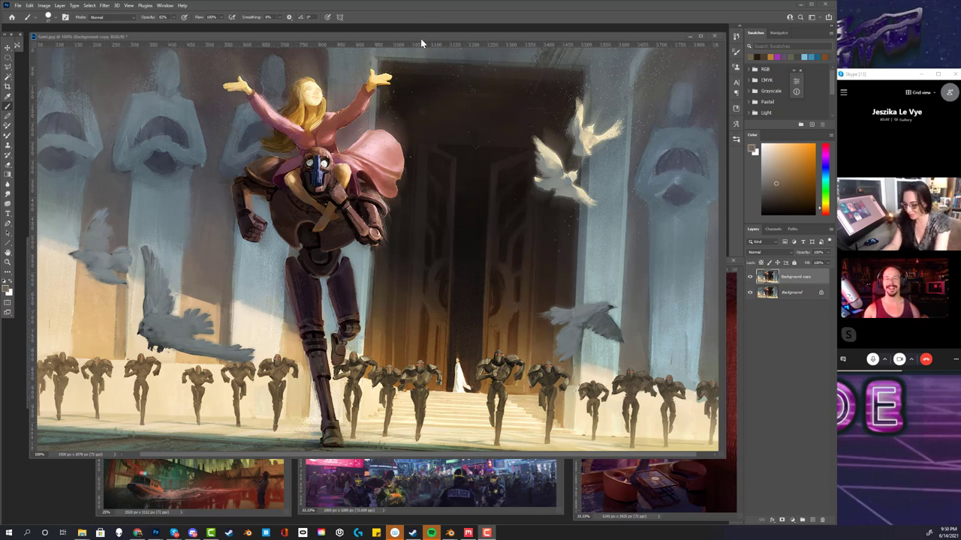
# Examine the girl's face, hair and outstretched arms on the robot's shoulders up close in full-screen view
pyautogui.press('f')
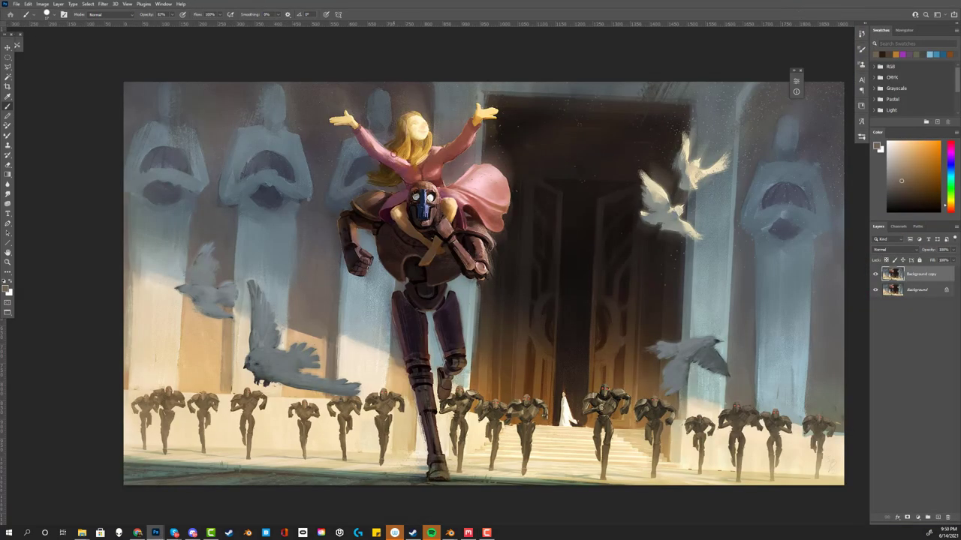
pyautogui.hotkey('ctrl', '+')
pyautogui.moveTo(446, 135); pyautogui.dragTo(518, 307)
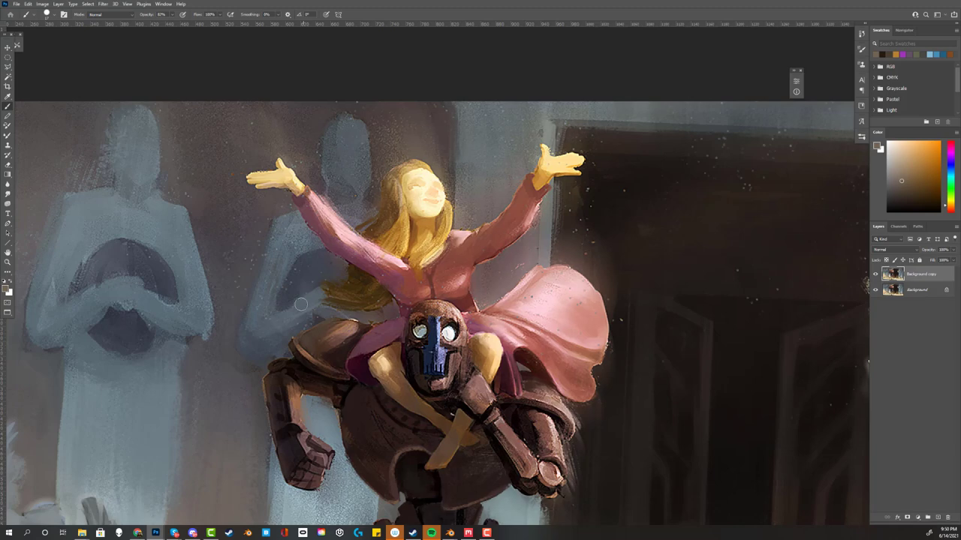
pyautogui.hotkey('ctrl', '+')
pyautogui.hotkey('ctrl', '+')
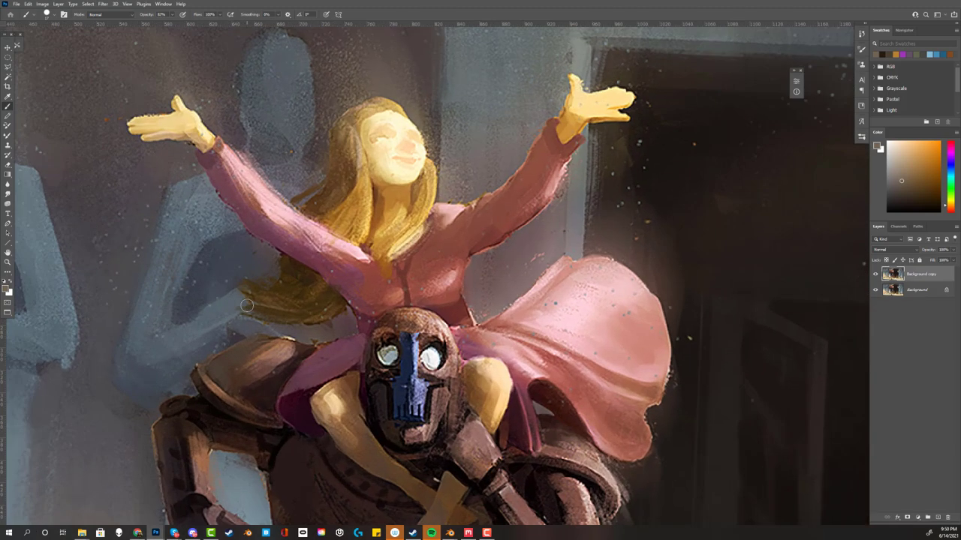
pyautogui.moveTo(375, 246); pyautogui.dragTo(446, 381)
pyautogui.hotkey('ctrl', '+')
pyautogui.scroll(3, 435, 373)
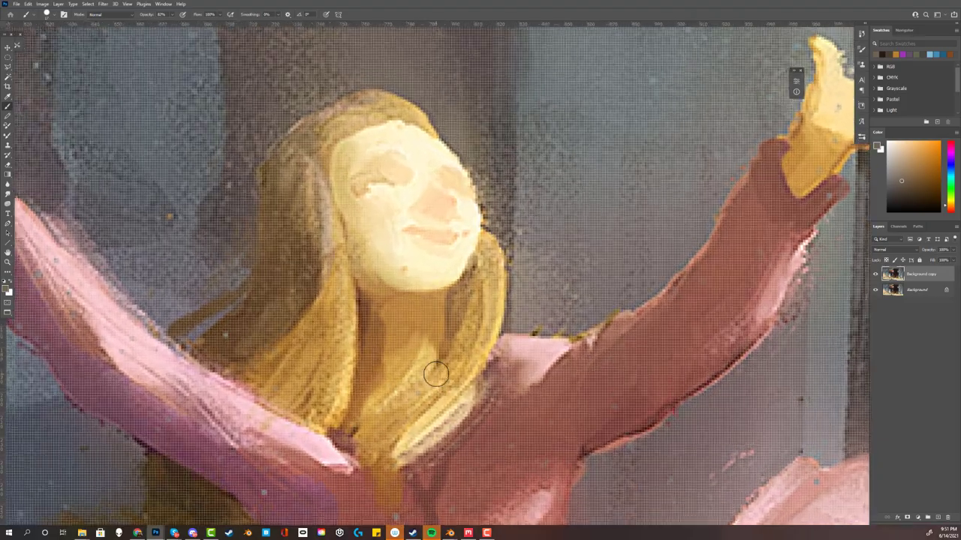
pyautogui.scroll(-5, 436, 373)
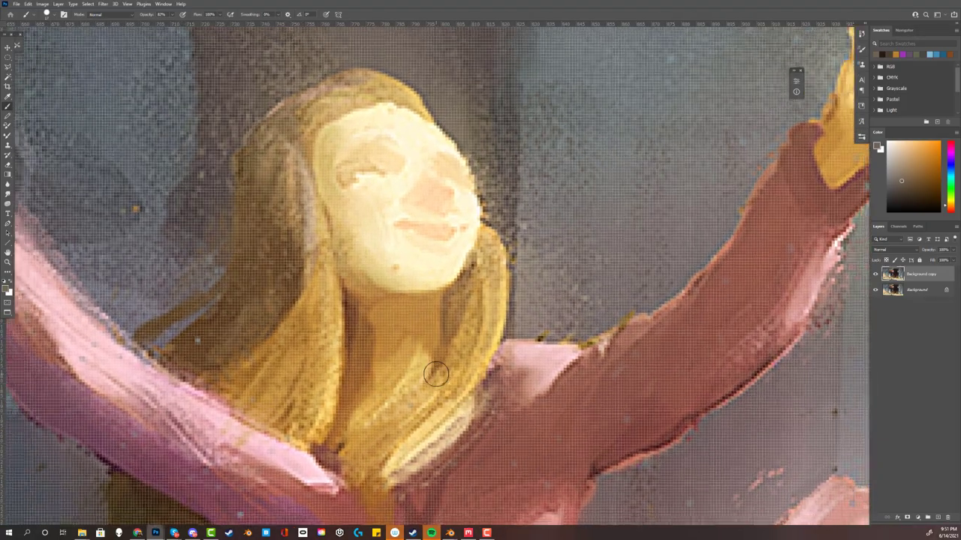
pyautogui.scroll(-4, 436, 373)
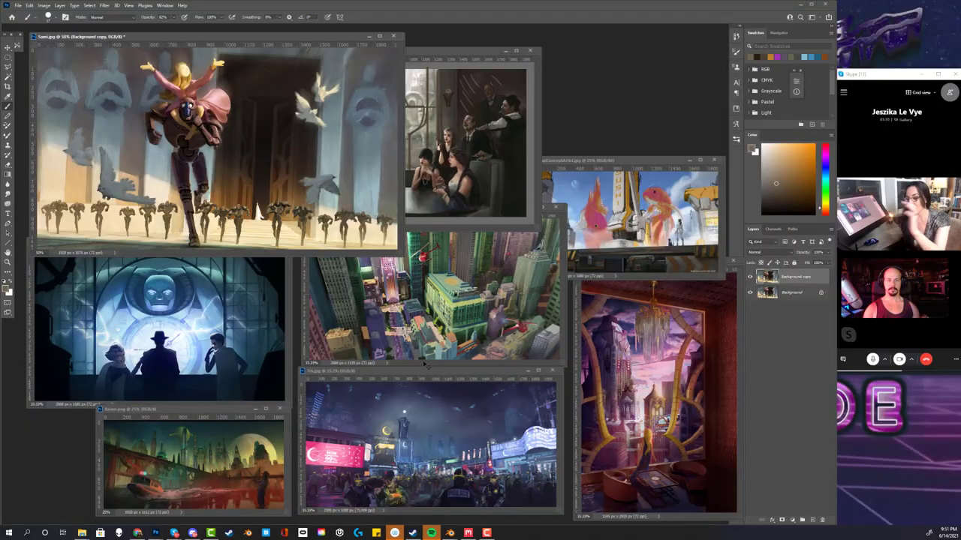
# Show the illustration at 100% and enlarge its document window so the whole image fits
pyautogui.hotkey('ctrl', '+')
pyautogui.hotkey('ctrl', '+')
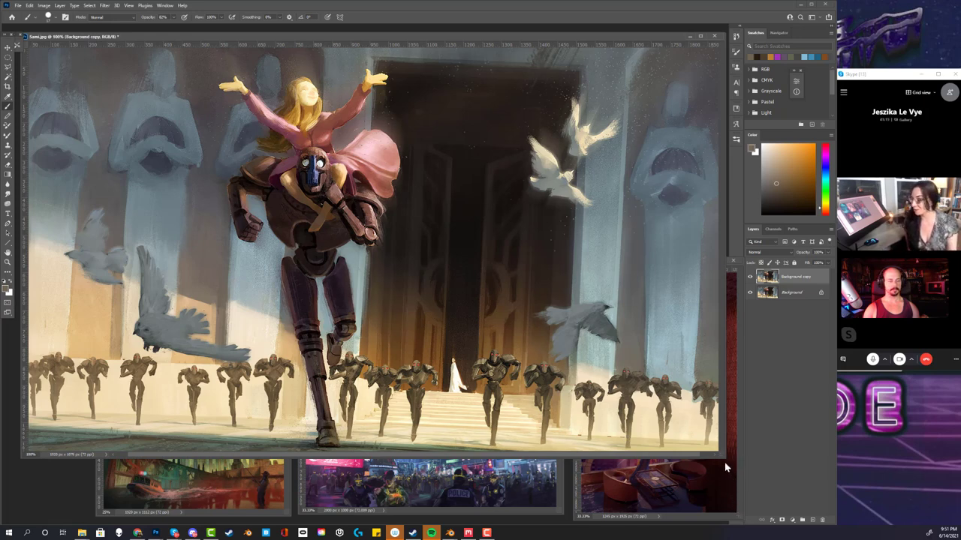
pyautogui.moveTo(719, 455); pyautogui.dragTo(739, 518)
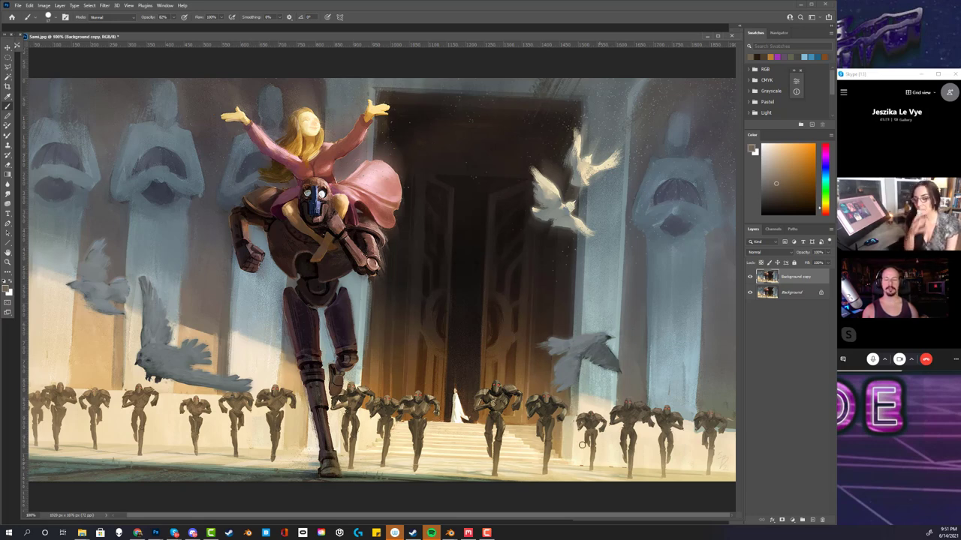
# Outline the running robots from the main robot's foot to the image's right side with the Polygonal Lasso and copy them to a new layer
pyautogui.click(8, 67)
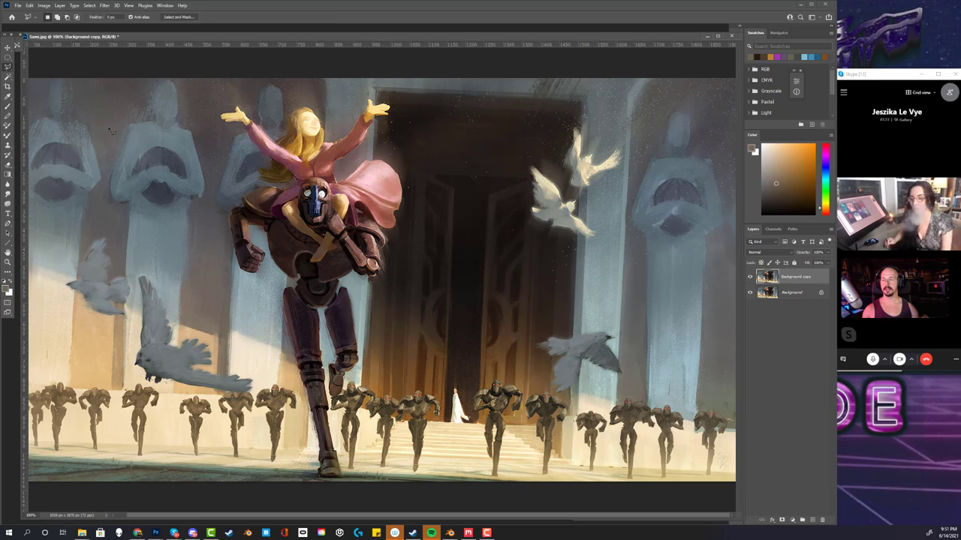
pyautogui.moveTo(357, 384)
pyautogui.mouseDown()
pyautogui.moveTo(343, 392)
pyautogui.moveTo(337, 451)
pyautogui.moveTo(347, 469)
pyautogui.moveTo(724, 468)
pyautogui.moveTo(732, 480)
pyautogui.moveTo(729, 429)
pyautogui.moveTo(681, 391)
pyautogui.moveTo(420, 369)
pyautogui.moveTo(363, 374)
pyautogui.moveTo(360, 383)
pyautogui.mouseUp()
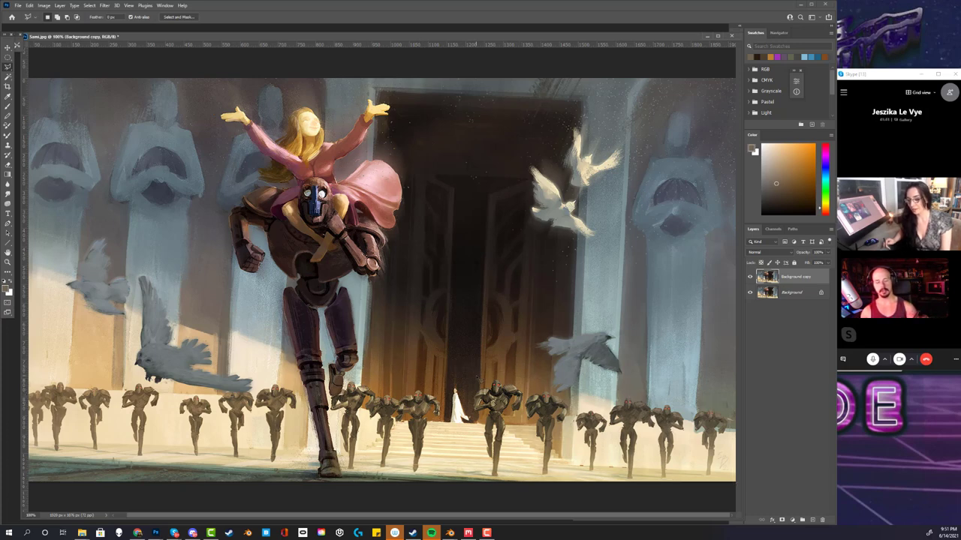
pyautogui.moveTo(475, 366)
pyautogui.mouseDown()
pyautogui.moveTo(474, 430)
pyautogui.moveTo(438, 439)
pyautogui.moveTo(442, 376)
pyautogui.moveTo(473, 368)
pyautogui.mouseUp()
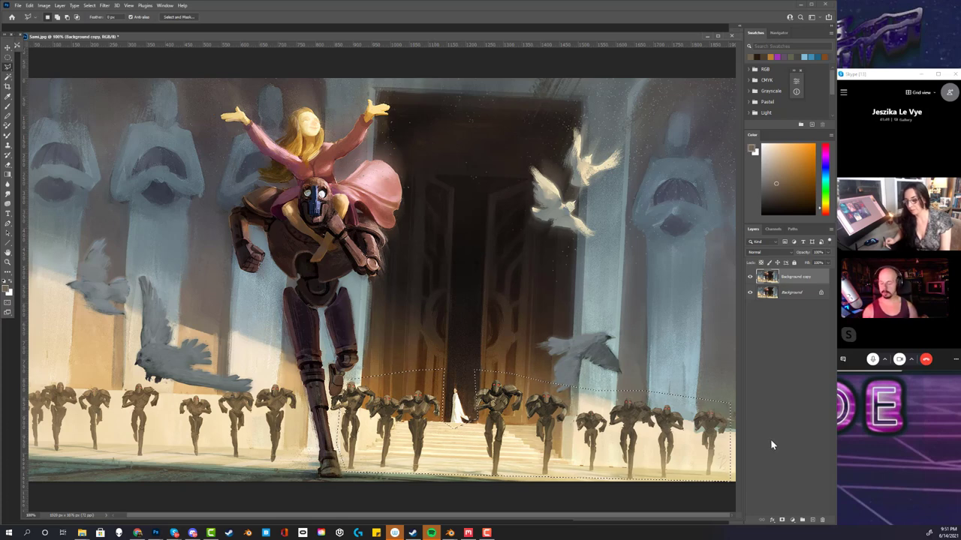
pyautogui.hotkey('ctrl', 'j')
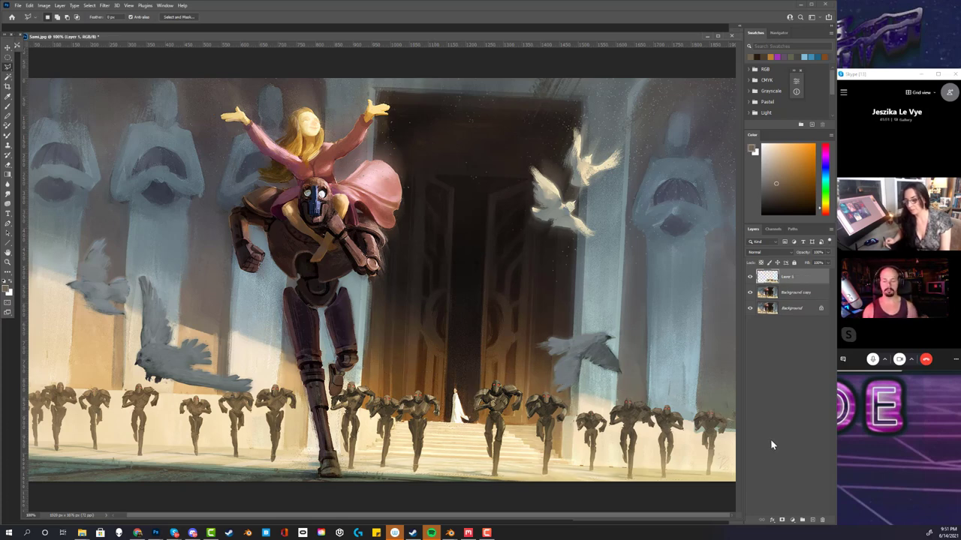
# Brush a thick purple arc across the row of small robots on a new layer as a guide
pyautogui.press('b')
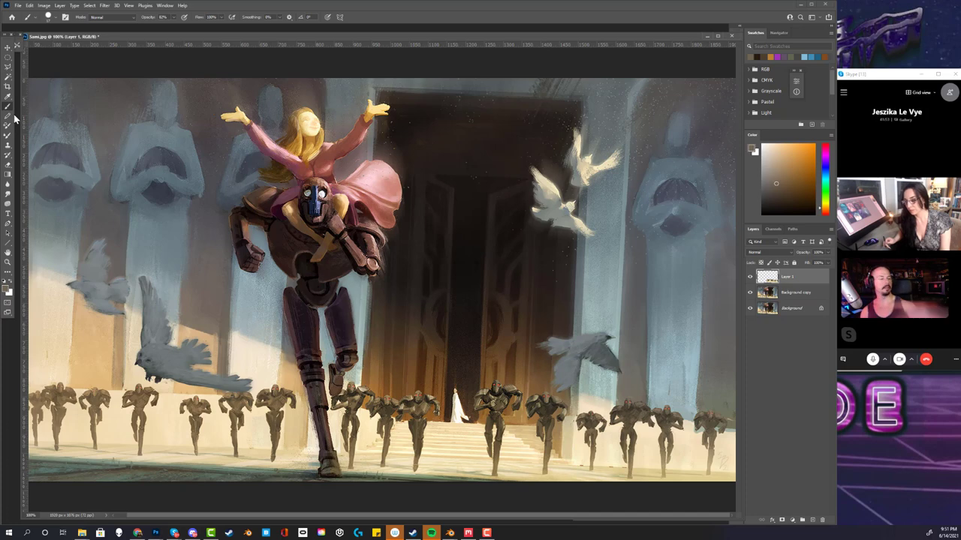
pyautogui.click(823, 159)
pyautogui.click(800, 158)
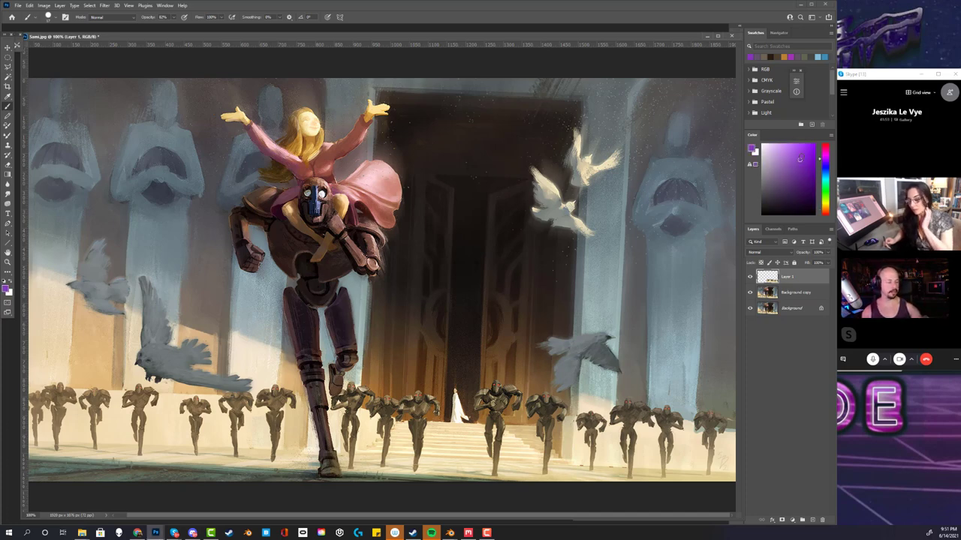
pyautogui.click(811, 519)
pyautogui.moveTo(347, 403)
pyautogui.mouseDown()
pyautogui.moveTo(679, 415)
pyautogui.moveTo(143, 412)
pyautogui.moveTo(728, 443)
pyautogui.moveTo(90, 411)
pyautogui.moveTo(800, 458)
pyautogui.mouseUp()
# Paint a light blue guide line along the small robots' head level and hide the guide layer
pyautogui.click(825, 176)
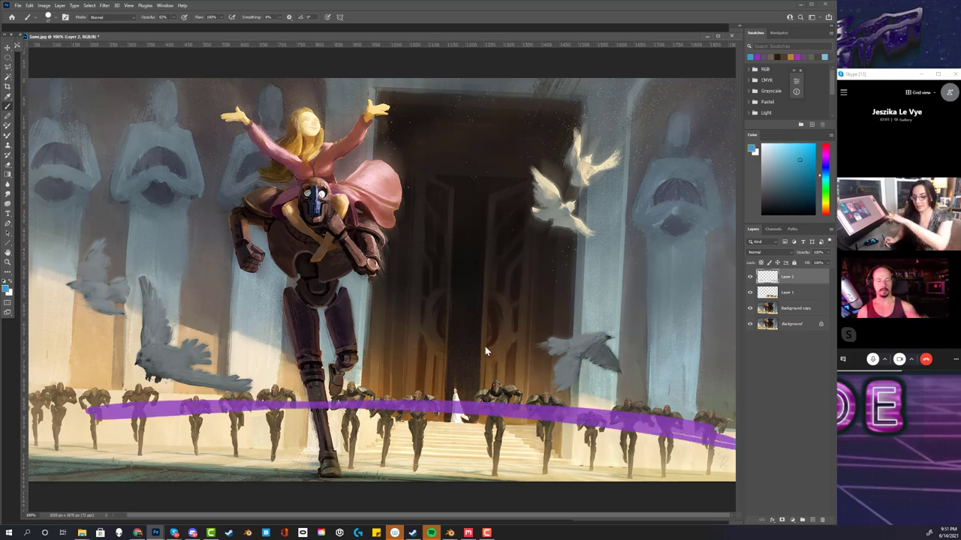
pyautogui.moveTo(84, 394)
pyautogui.mouseDown()
pyautogui.moveTo(229, 392)
pyautogui.moveTo(43, 394)
pyautogui.mouseUp()
pyautogui.moveTo(44, 395); pyautogui.dragTo(734, 424)
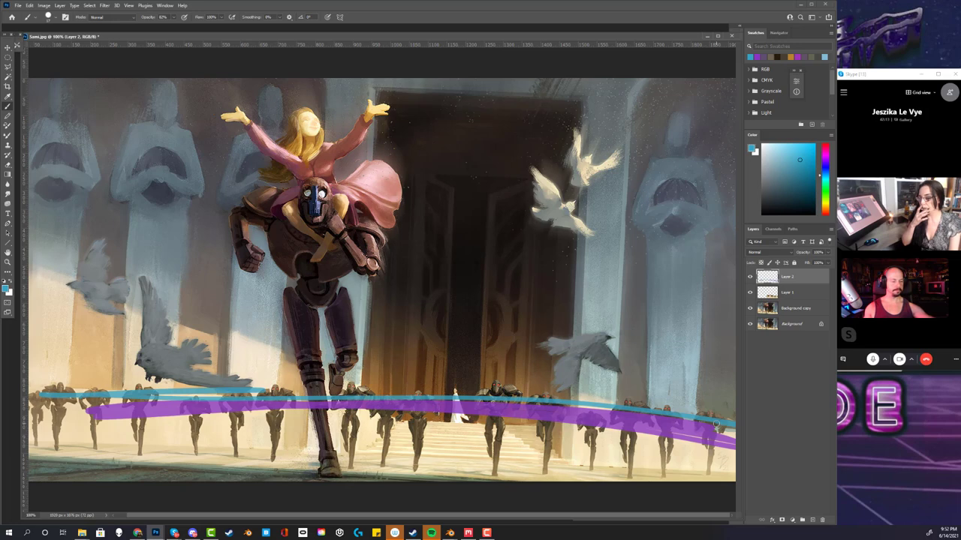
pyautogui.click(750, 276)
# Scale the copied robots on Layer 1 to about 128% and shift them right so they flank the white figure on the stairs
pyautogui.click(780, 293)
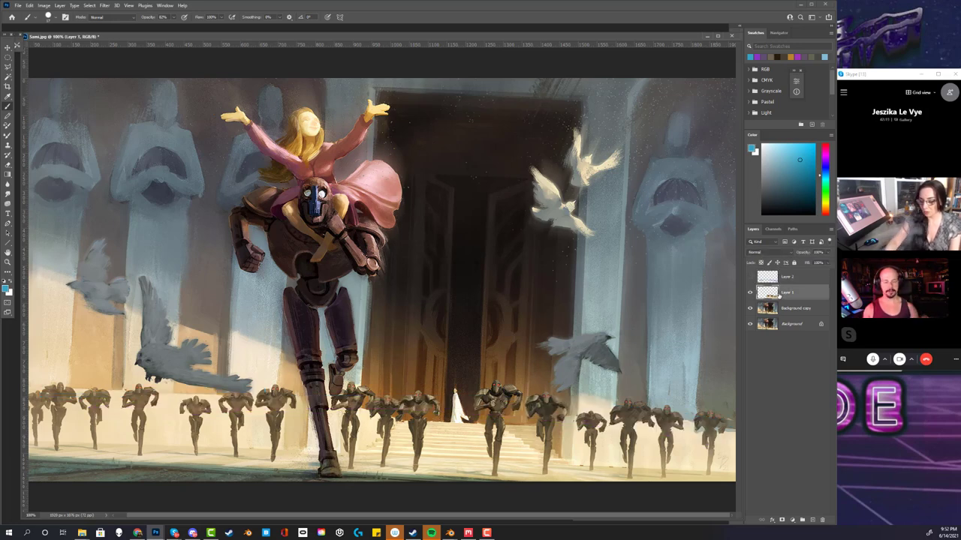
pyautogui.hotkey('ctrl', 't')
pyautogui.moveTo(336, 368); pyautogui.dragTo(222, 325)
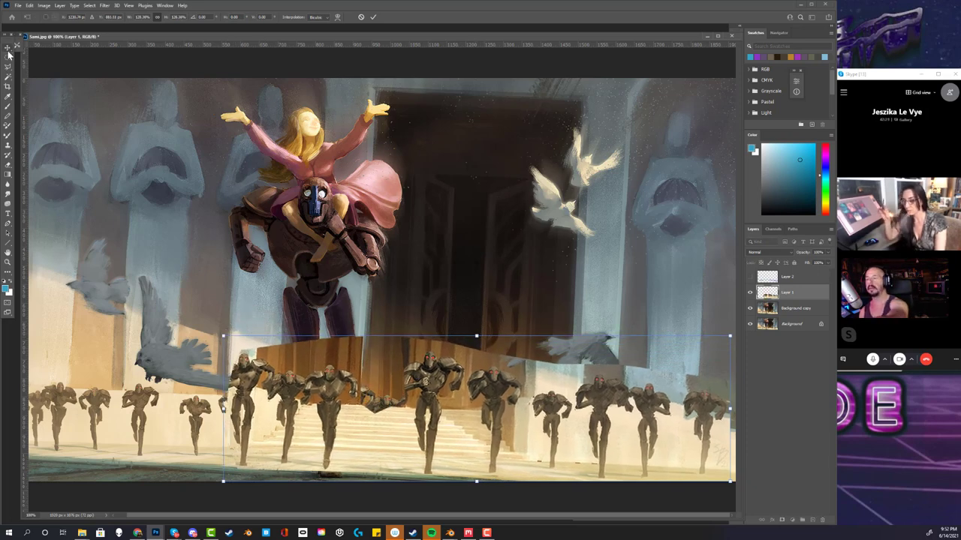
pyautogui.press('Return')
pyautogui.moveTo(529, 425); pyautogui.dragTo(609, 443)
pyautogui.moveTo(546, 449); pyautogui.dragTo(550, 435)
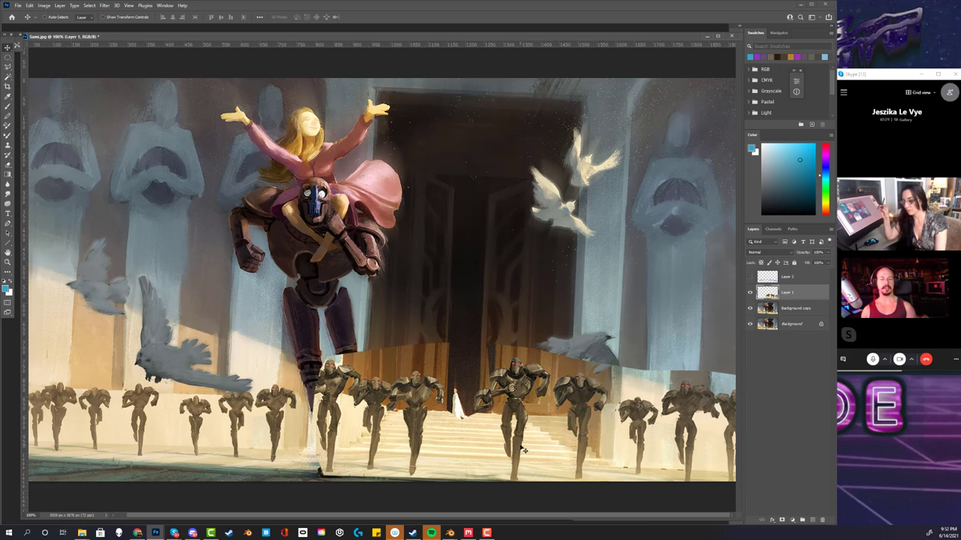
# Erase the enlarged copy's excess around the main robot's leg, along the ground and above the right-hand robots
pyautogui.click(8, 164)
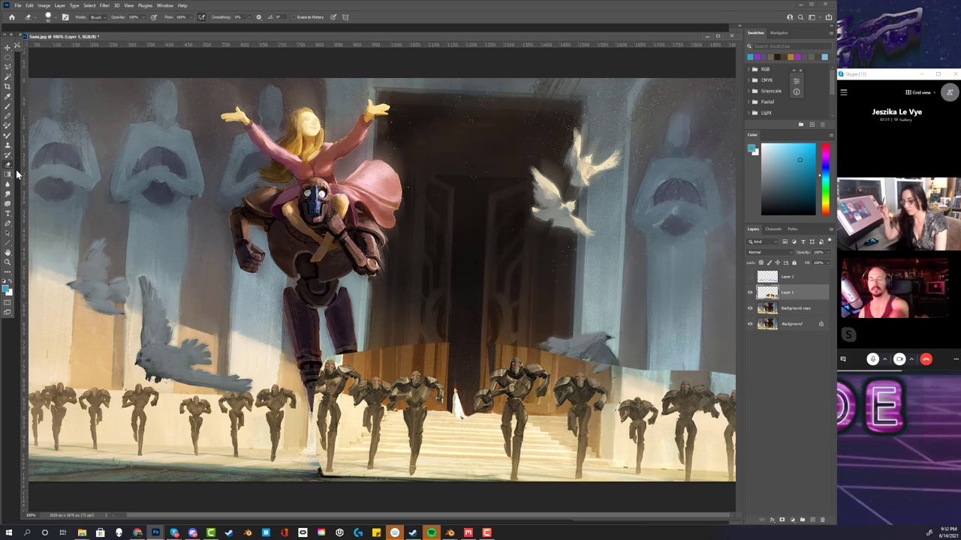
pyautogui.moveTo(432, 325)
pyautogui.mouseDown()
pyautogui.moveTo(443, 363)
pyautogui.moveTo(371, 361)
pyautogui.moveTo(322, 420)
pyautogui.moveTo(333, 465)
pyautogui.moveTo(356, 424)
pyautogui.mouseUp()
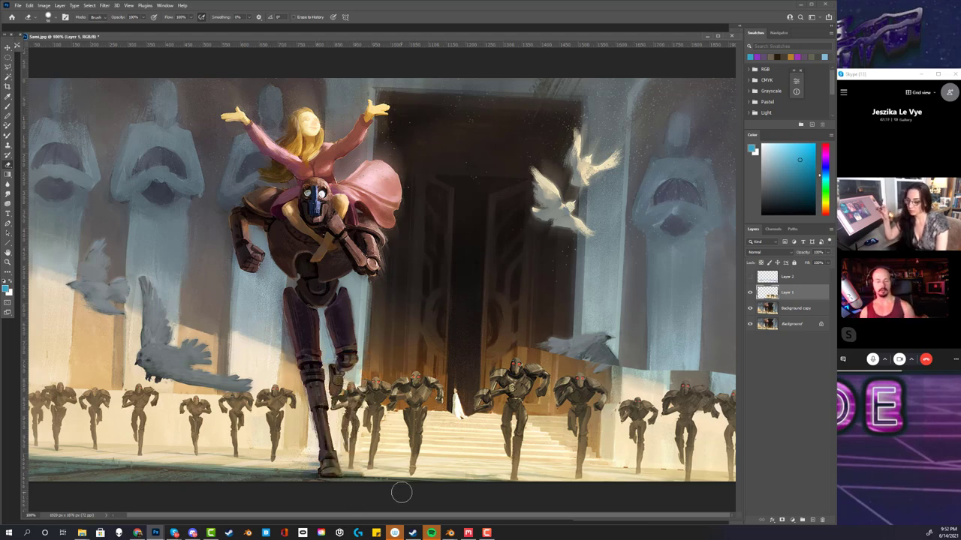
pyautogui.moveTo(291, 479)
pyautogui.mouseDown()
pyautogui.moveTo(507, 485)
pyautogui.moveTo(585, 475)
pyautogui.moveTo(702, 479)
pyautogui.moveTo(720, 469)
pyautogui.mouseUp()
pyautogui.moveTo(719, 383); pyautogui.dragTo(614, 379)
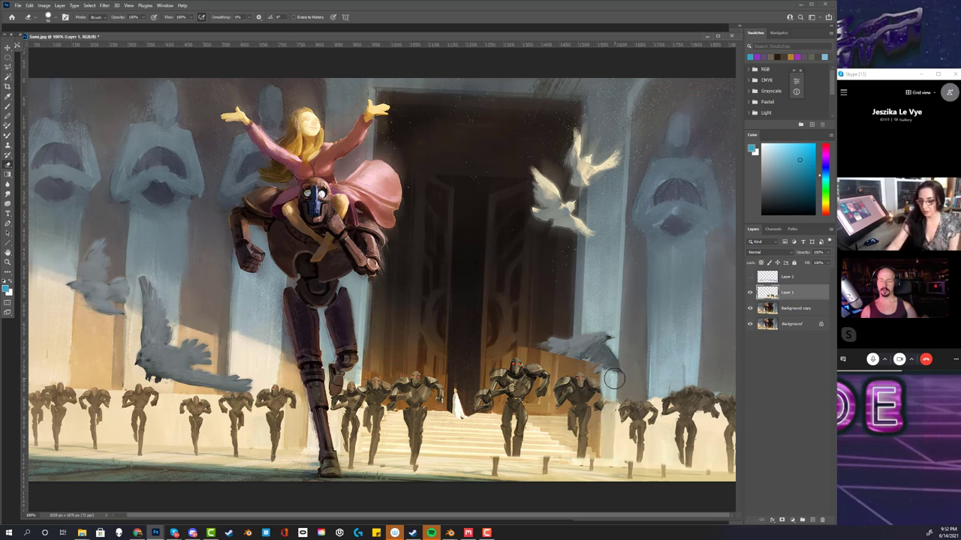
# Set up a textured brush from the main set with a muted orange-brown in Color Dodge mode for the Background copy layer
pyautogui.click(7, 106)
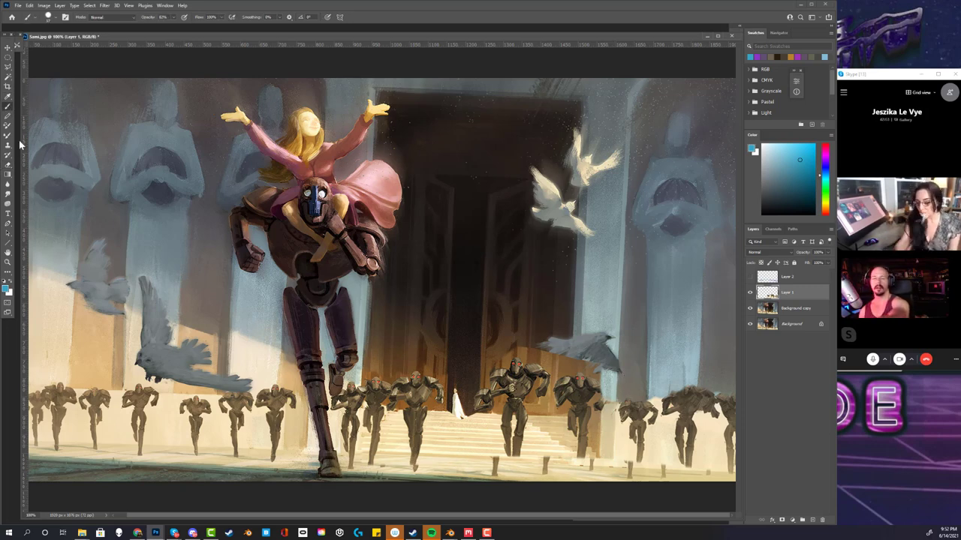
pyautogui.rightClick(561, 308)
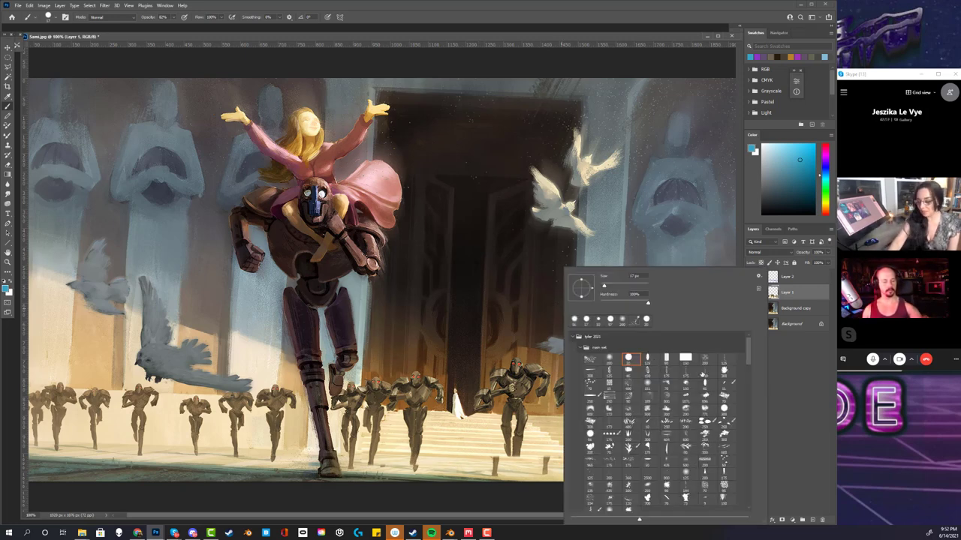
pyautogui.click(668, 384)
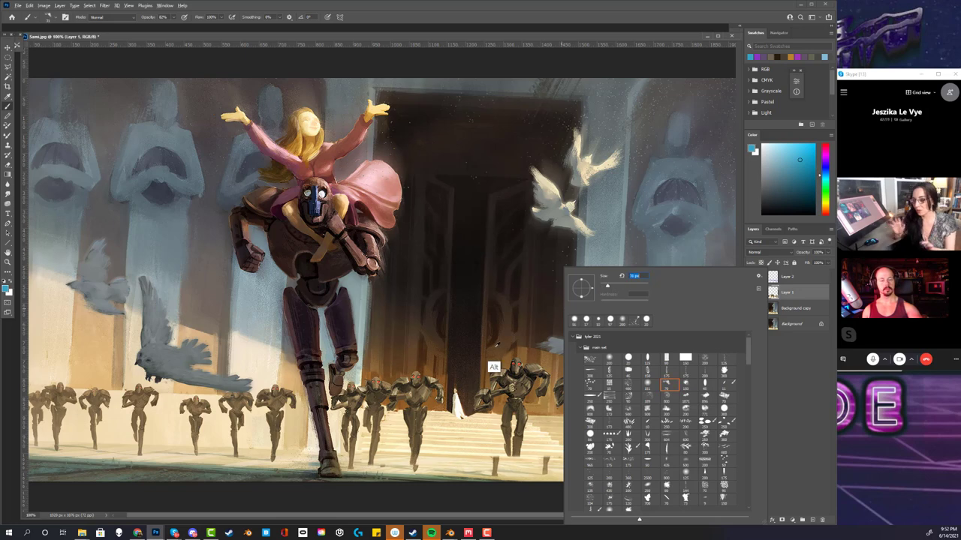
pyautogui.keyDown('alt'); pyautogui.click(492, 349); pyautogui.keyUp('alt')
pyautogui.click(788, 308)
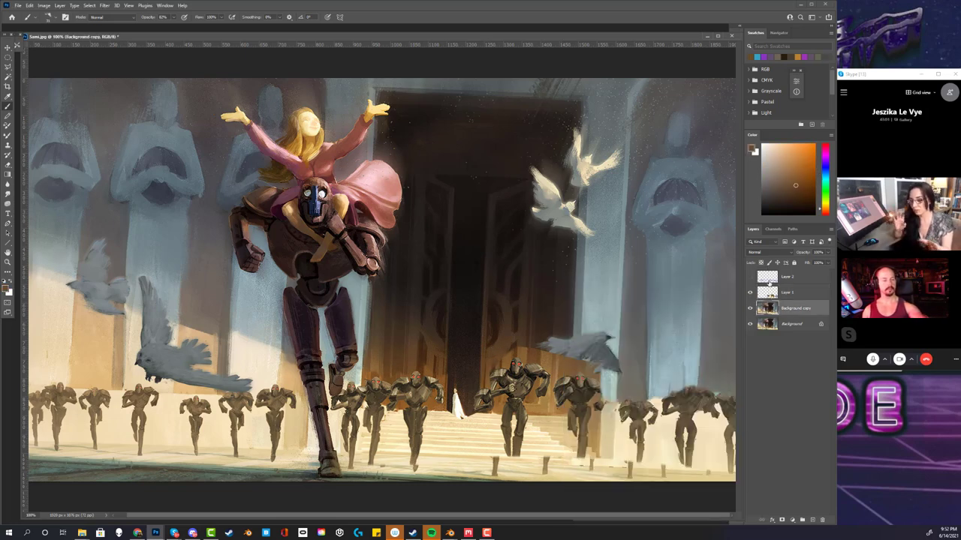
pyautogui.click(781, 181)
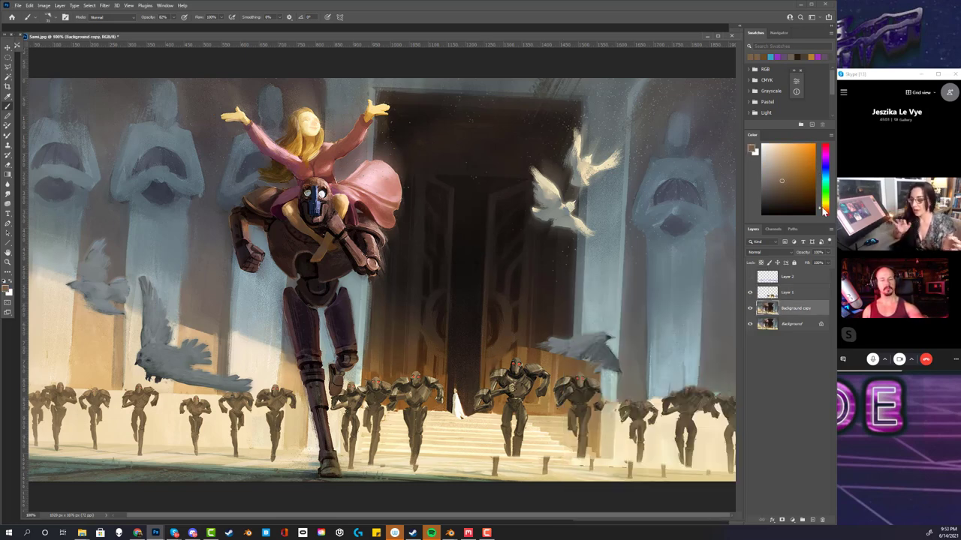
pyautogui.click(788, 178)
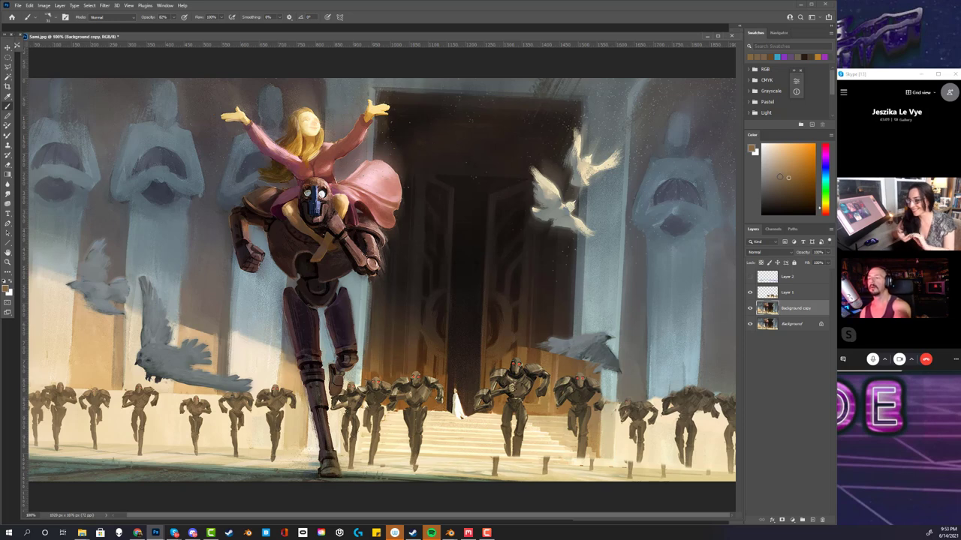
pyautogui.click(130, 17)
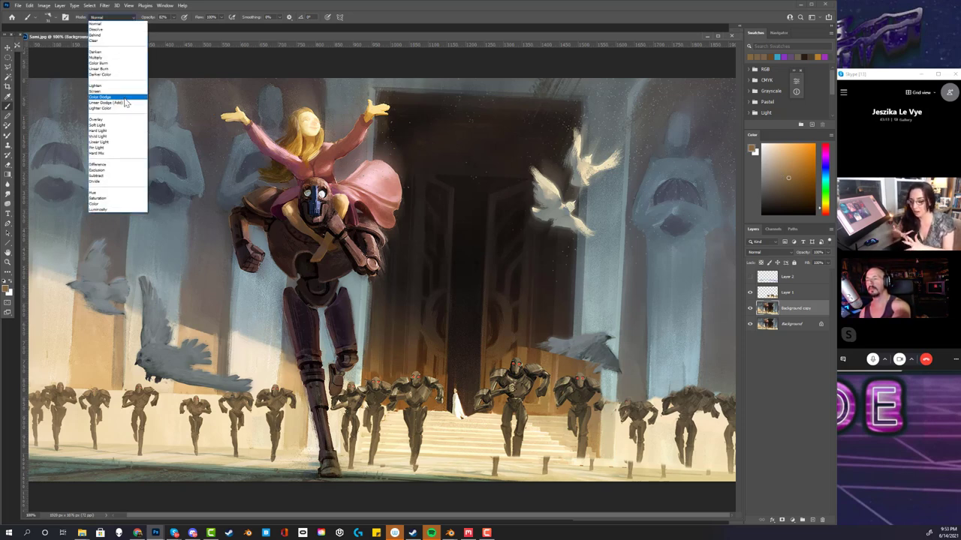
pyautogui.click(126, 97)
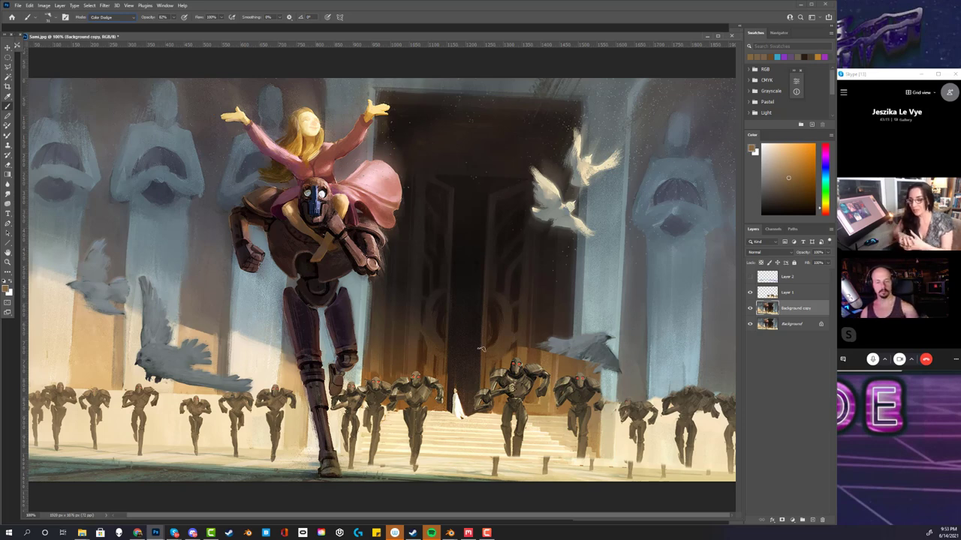
# Paint orange glows on the door's circular ornaments and go over the door's lower left area with a darker brown
pyautogui.moveTo(481, 326)
pyautogui.mouseDown()
pyautogui.moveTo(481, 392)
pyautogui.moveTo(512, 330)
pyautogui.moveTo(493, 302)
pyautogui.moveTo(484, 353)
pyautogui.moveTo(504, 308)
pyautogui.moveTo(494, 314)
pyautogui.moveTo(487, 364)
pyautogui.moveTo(442, 300)
pyautogui.moveTo(449, 285)
pyautogui.mouseUp()
pyautogui.hotkey('ctrl', 'z')
pyautogui.moveTo(429, 340); pyautogui.dragTo(441, 352)
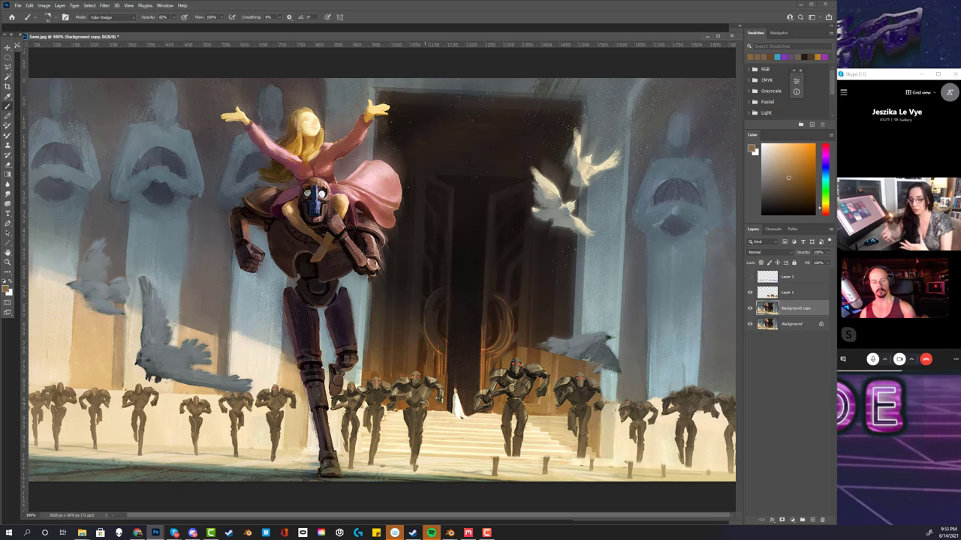
pyautogui.click(780, 192)
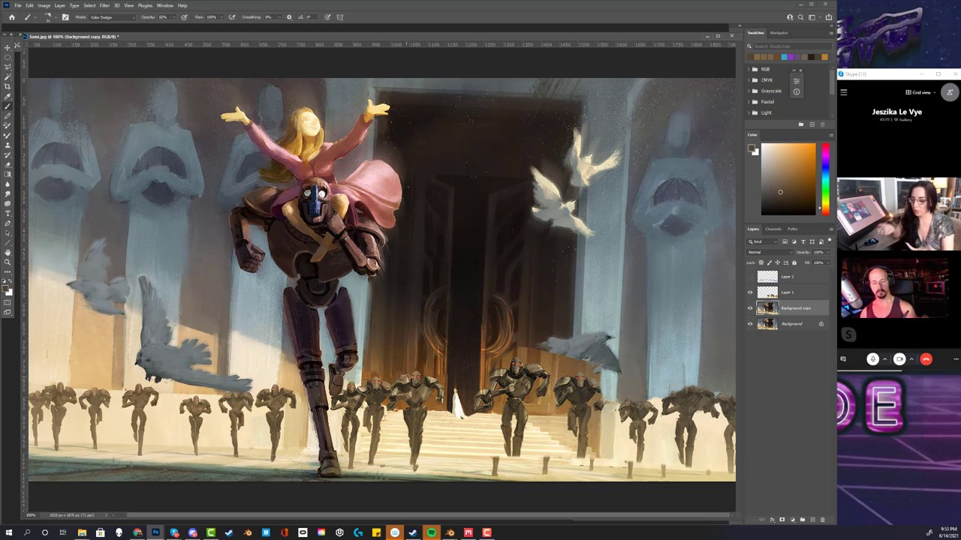
pyautogui.moveTo(385, 316)
pyautogui.mouseDown()
pyautogui.moveTo(382, 362)
pyautogui.moveTo(370, 361)
pyautogui.mouseUp()
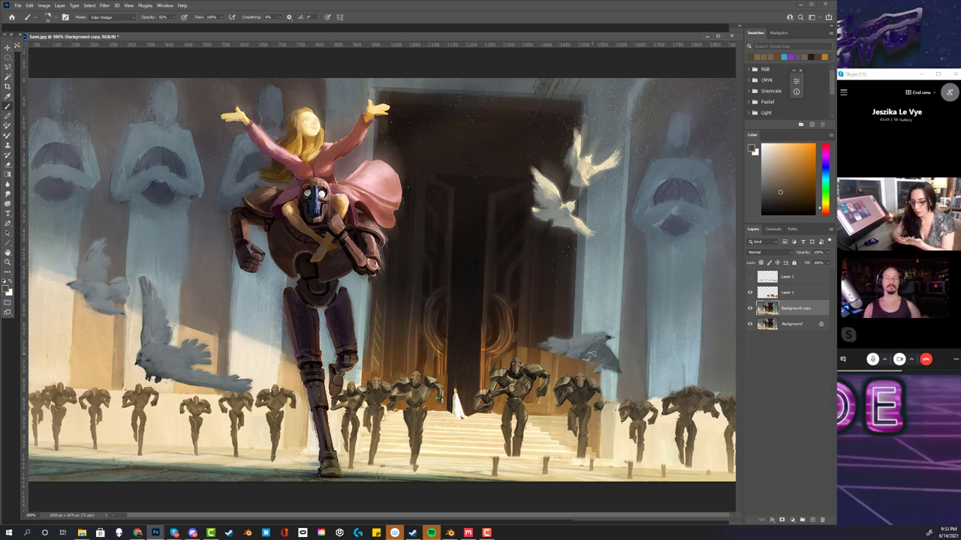
# Sample the lower left bird's grey and brush subtle Color Dodge highlights onto its back and wing on Background copy
pyautogui.keyDown('alt'); pyautogui.click(160, 347); pyautogui.keyUp('alt')
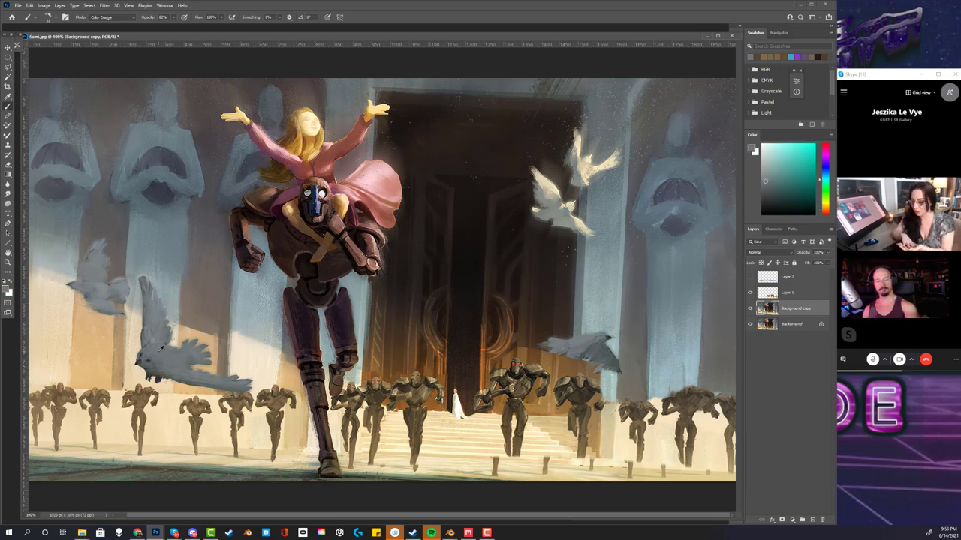
pyautogui.moveTo(143, 351); pyautogui.dragTo(182, 350)
pyautogui.hotkey('ctrl', 'z')
pyautogui.click(161, 26)
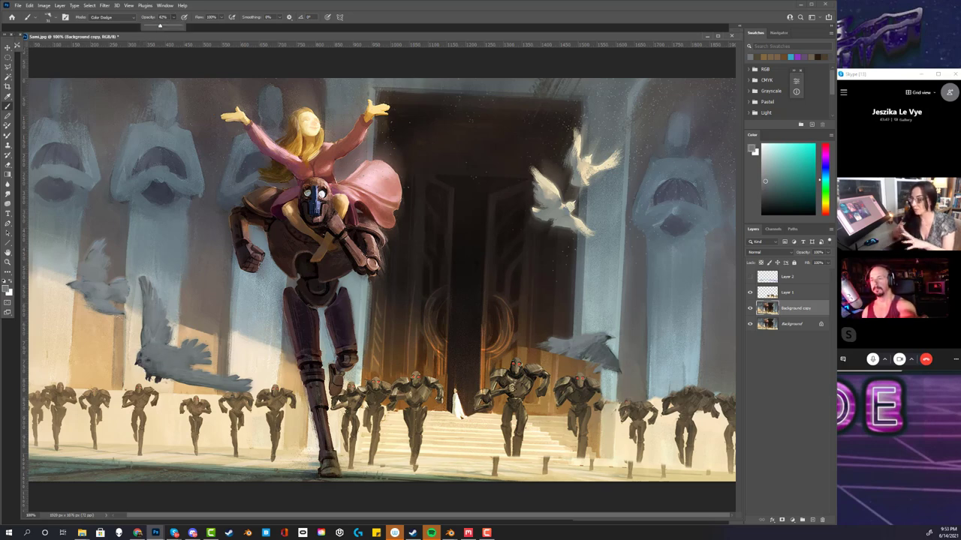
pyautogui.moveTo(148, 349)
pyautogui.mouseDown()
pyautogui.moveTo(177, 348)
pyautogui.moveTo(143, 350)
pyautogui.moveTo(171, 358)
pyautogui.mouseUp()
pyautogui.click(7, 187)
pyautogui.moveTo(221, 288); pyautogui.dragTo(206, 298)
pyautogui.click(160, 351)
pyautogui.click(7, 115)
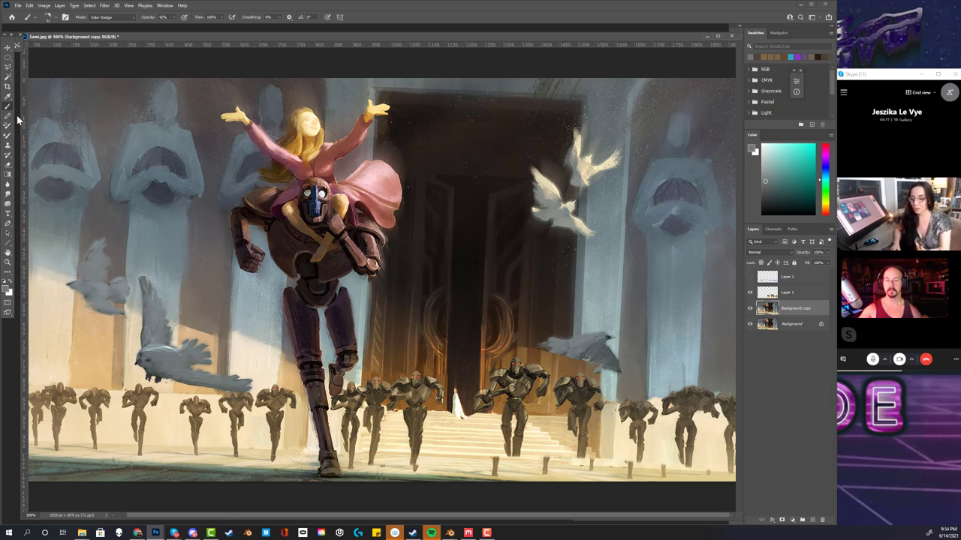
# Set up a 7 px hard round brush in Normal mode at 79% opacity with the right-hand statue's muted blue
pyautogui.rightClick(657, 163)
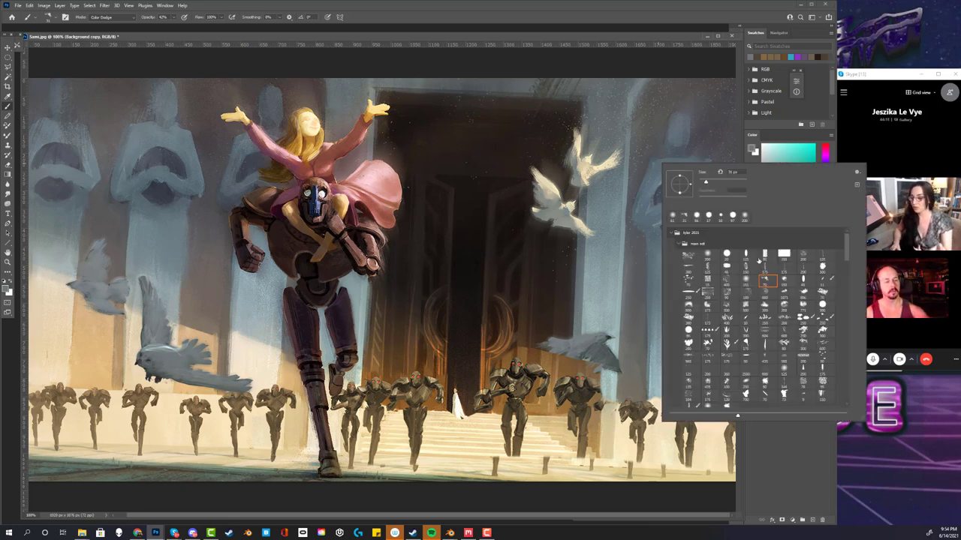
pyautogui.click(726, 255)
pyautogui.moveTo(705, 182); pyautogui.dragTo(701, 184)
pyautogui.click(705, 145)
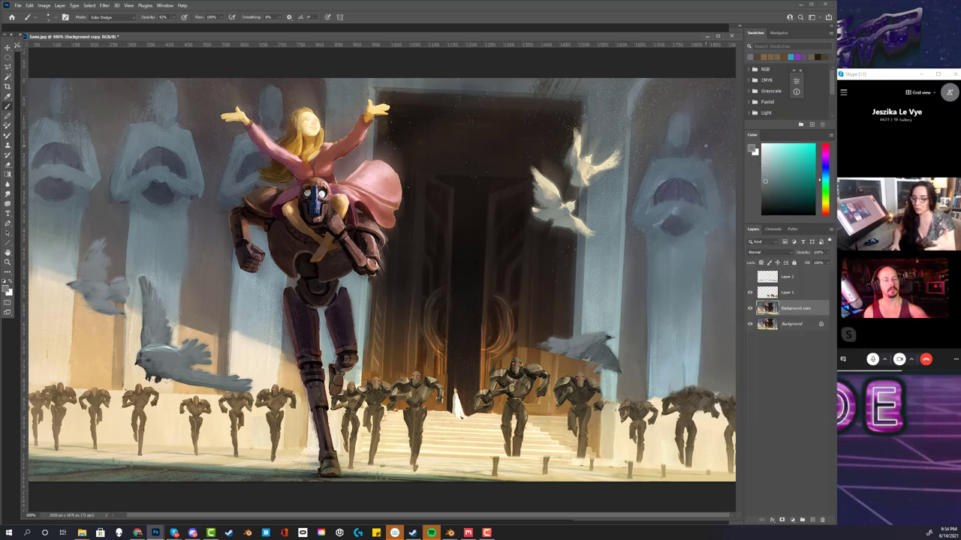
pyautogui.keyDown('alt'); pyautogui.click(684, 158); pyautogui.keyUp('alt')
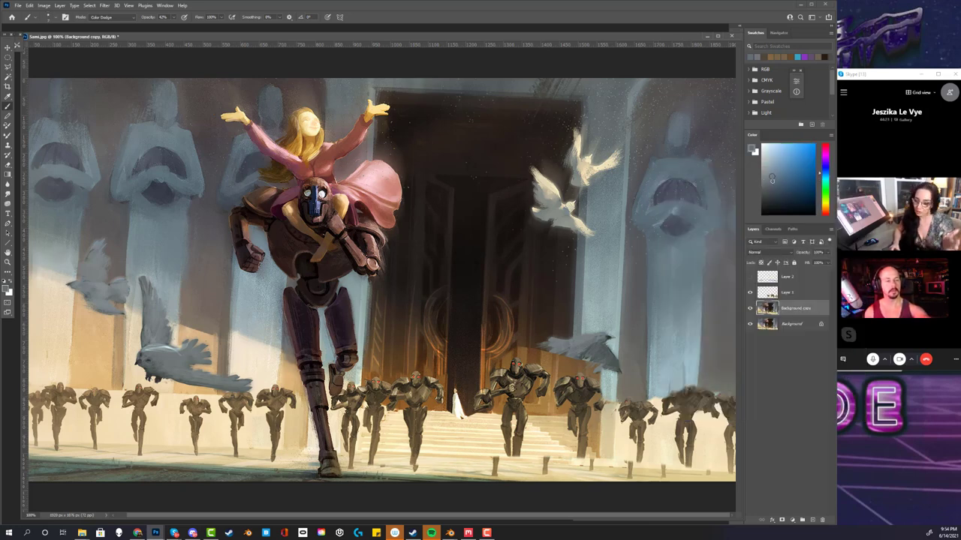
pyautogui.click(131, 18)
pyautogui.click(124, 23)
pyautogui.moveTo(174, 17); pyautogui.dragTo(186, 25)
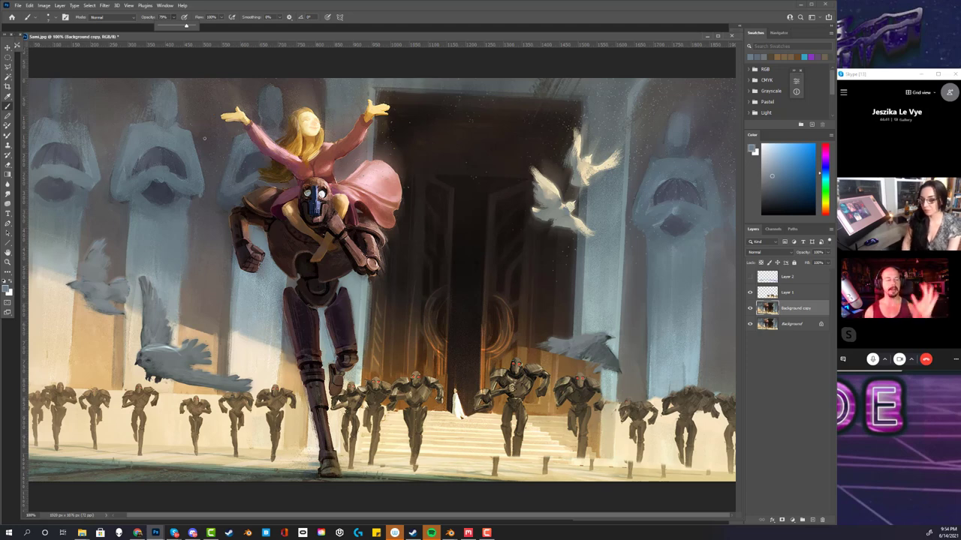
# Sketch lighter blue edge lines on the right-hand statue's headdress, face, shoulders, collar and both sides of its robe
pyautogui.moveTo(647, 159)
pyautogui.mouseDown()
pyautogui.moveTo(694, 157)
pyautogui.moveTo(649, 159)
pyautogui.mouseUp()
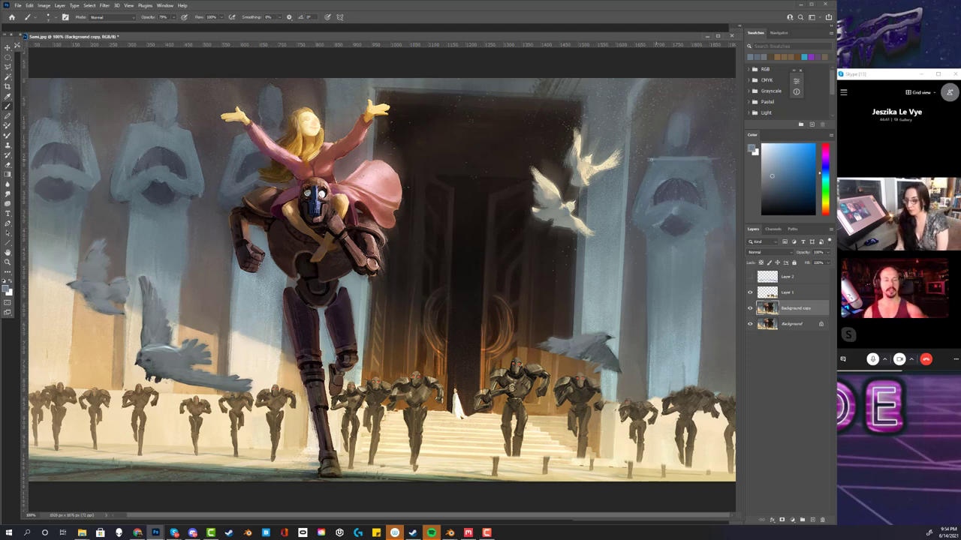
pyautogui.click(767, 166)
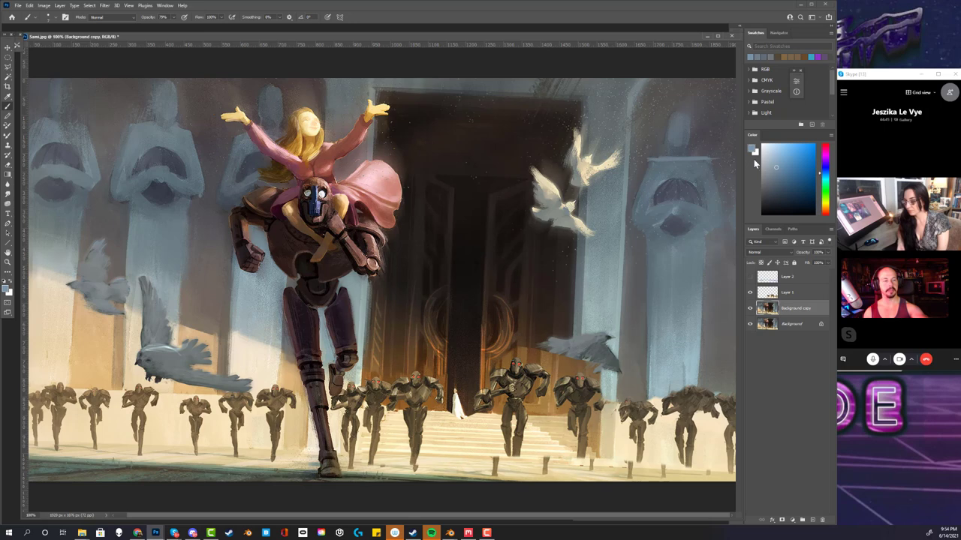
pyautogui.moveTo(649, 159); pyautogui.dragTo(705, 157)
pyautogui.moveTo(676, 118)
pyautogui.mouseDown()
pyautogui.moveTo(689, 111)
pyautogui.moveTo(683, 117)
pyautogui.mouseUp()
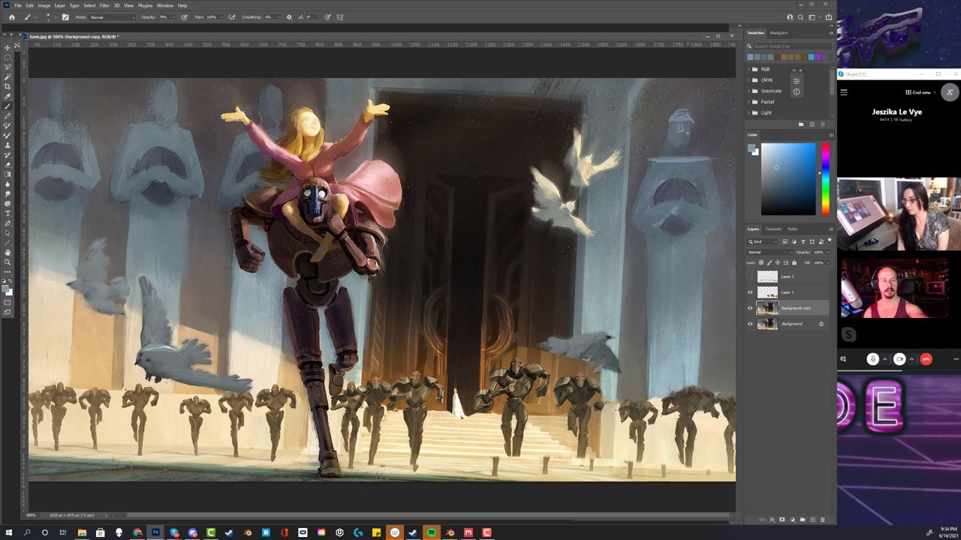
pyautogui.moveTo(705, 163)
pyautogui.mouseDown()
pyautogui.moveTo(712, 210)
pyautogui.moveTo(644, 210)
pyautogui.moveTo(697, 177)
pyautogui.moveTo(651, 167)
pyautogui.mouseUp()
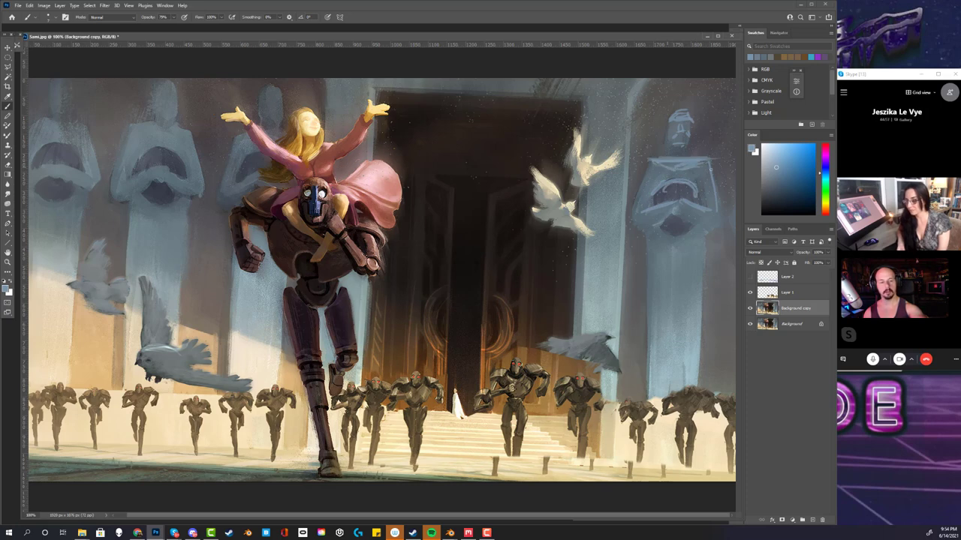
pyautogui.moveTo(704, 253); pyautogui.dragTo(702, 342)
pyautogui.moveTo(653, 238); pyautogui.dragTo(653, 331)
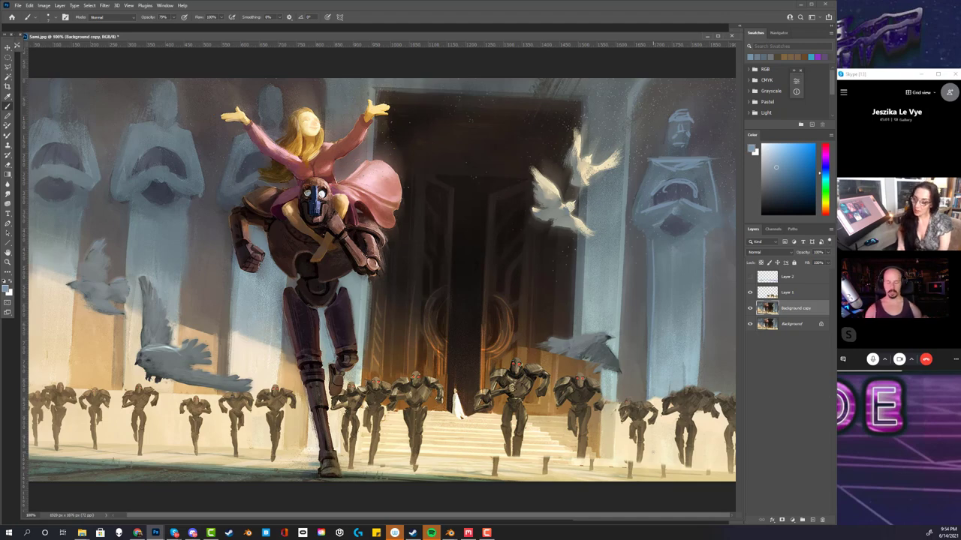
# Shrink and move the running robot illustration aside, and show the blue clock illustration at 50% in an enlarged window
pyautogui.hotkey('ctrl', '-')
pyautogui.hotkey('ctrl', '-')
pyautogui.hotkey('ctrl', '-')
pyautogui.hotkey('ctrl', '-')
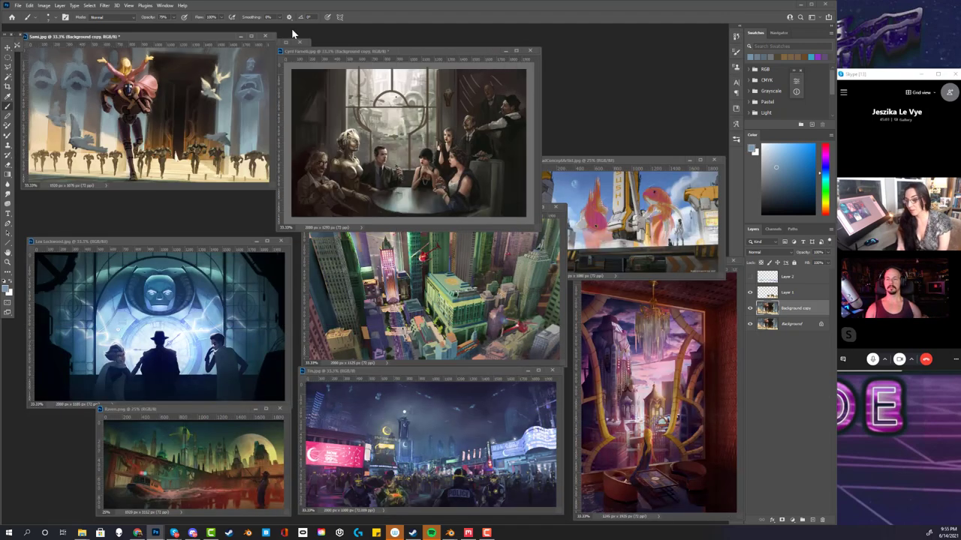
pyautogui.moveTo(90, 42); pyautogui.dragTo(608, 54)
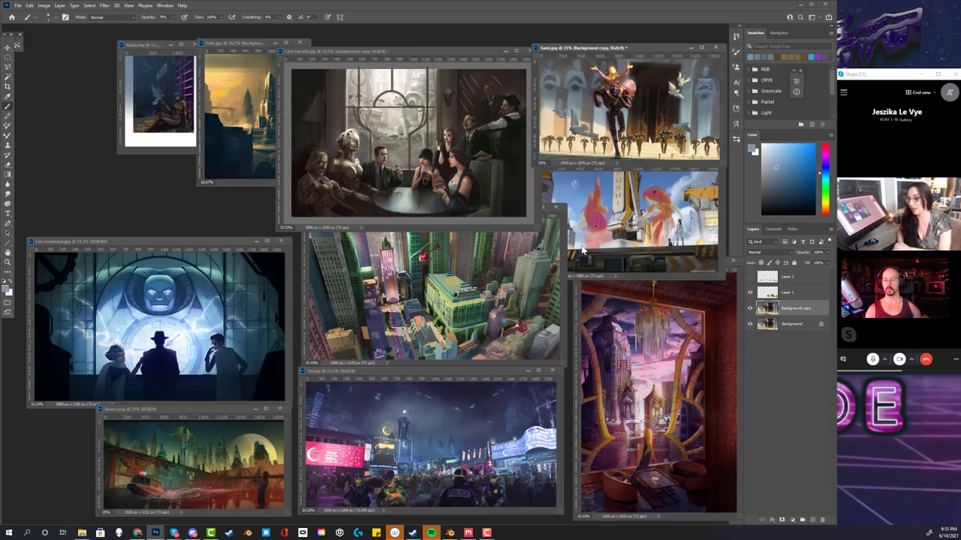
pyautogui.click(164, 301)
pyautogui.hotkey('ctrl', '+')
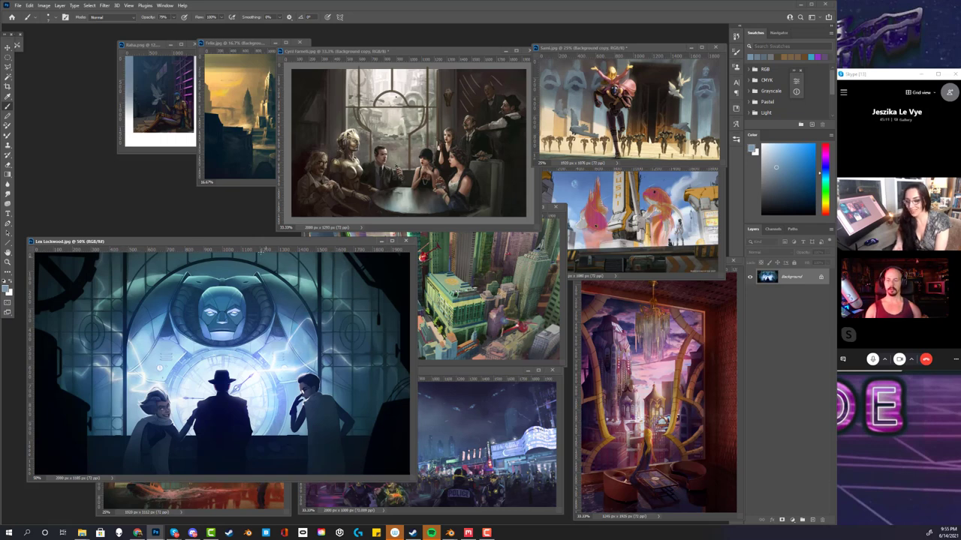
pyautogui.moveTo(268, 231); pyautogui.dragTo(268, 60)
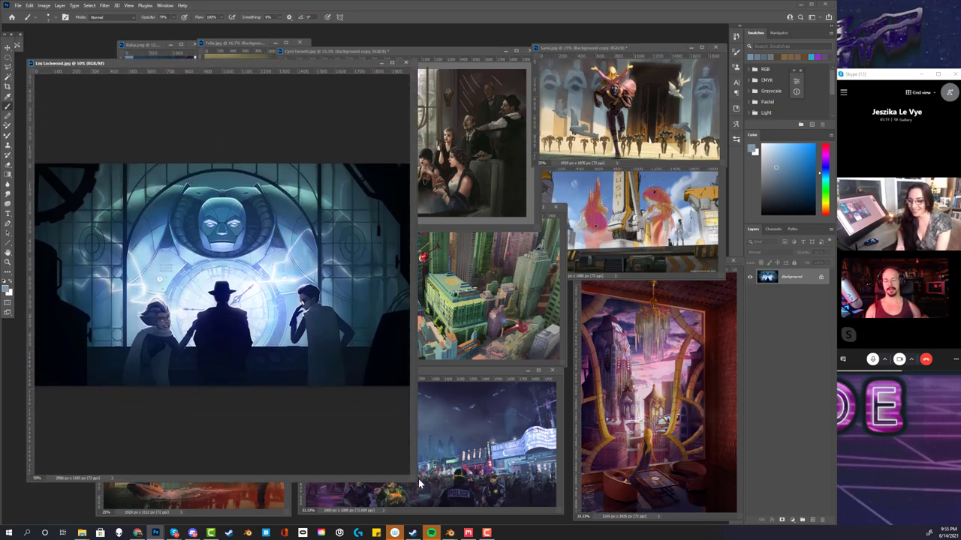
pyautogui.moveTo(411, 478); pyautogui.dragTo(711, 509)
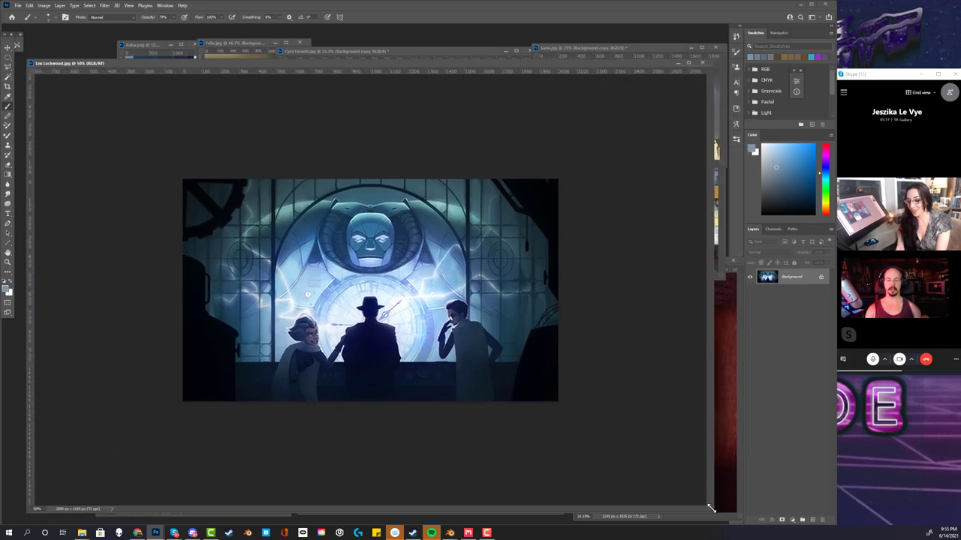
# Duplicate the clock illustration's Background layer as Background copy
pyautogui.click(60, 6)
pyautogui.click(75, 38)
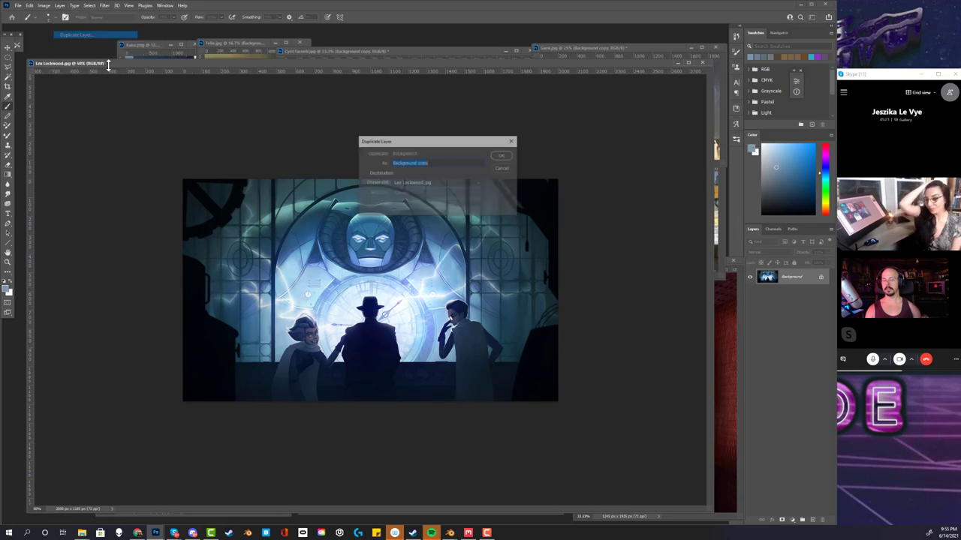
pyautogui.click(502, 155)
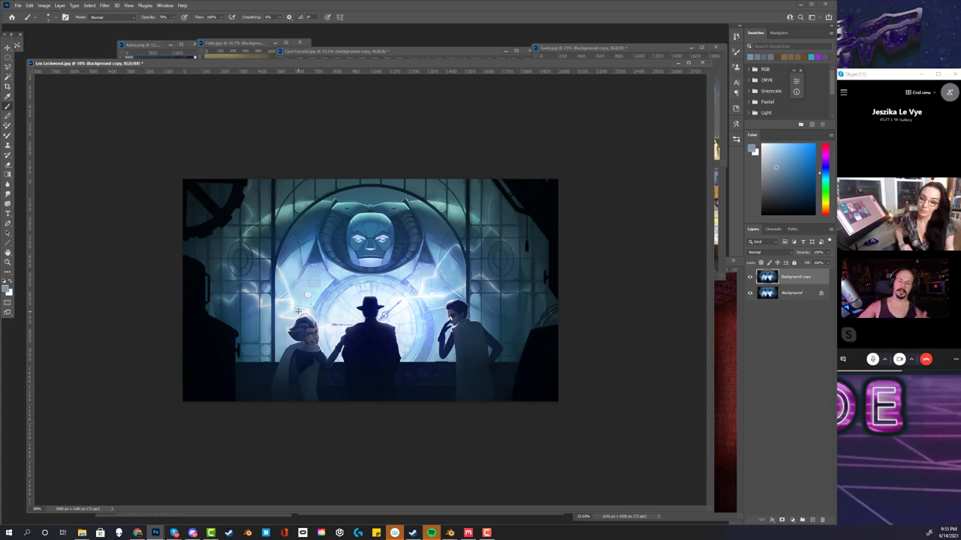
# Choose the rectangular brush from the main set and paint muted dark blue along the clock window's right vertical bar
pyautogui.rightClick(467, 310)
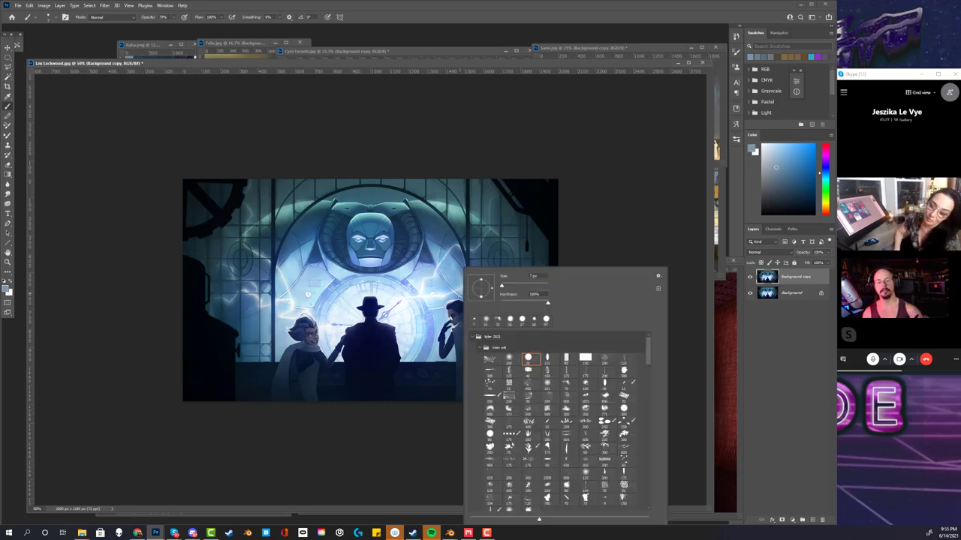
pyautogui.moveTo(501, 285); pyautogui.dragTo(504, 286)
pyautogui.click(565, 360)
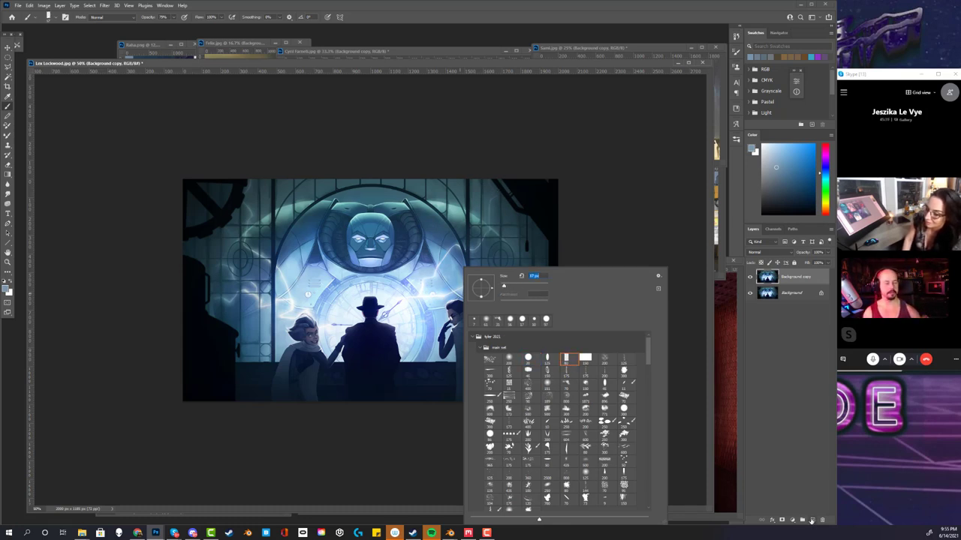
pyautogui.click(469, 260)
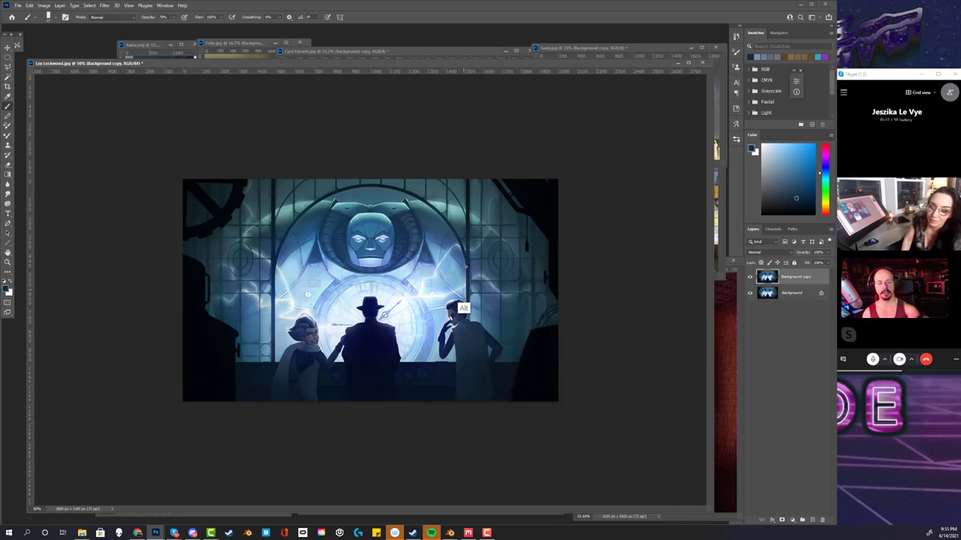
pyautogui.click(775, 203)
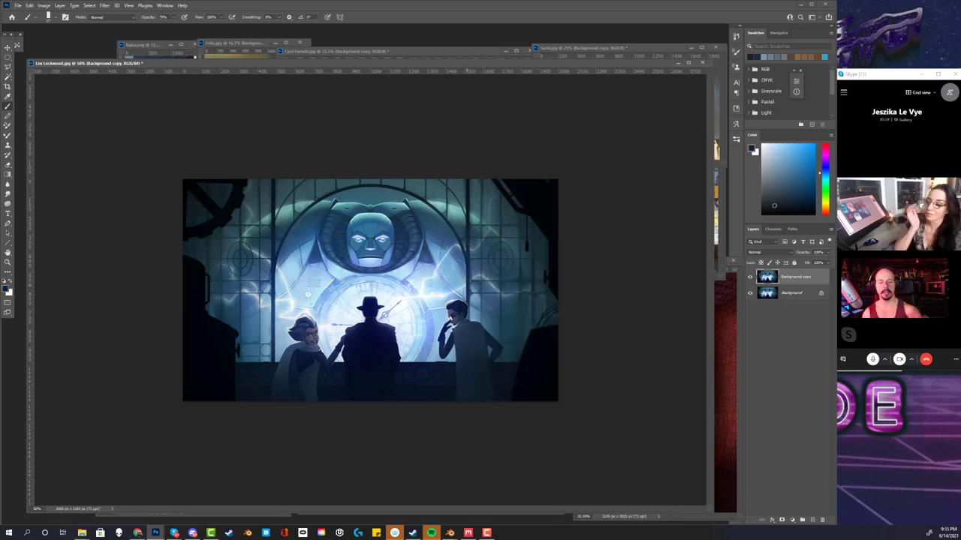
pyautogui.keyDown('alt'); pyautogui.click(472, 257); pyautogui.keyUp('alt')
pyautogui.click(777, 197)
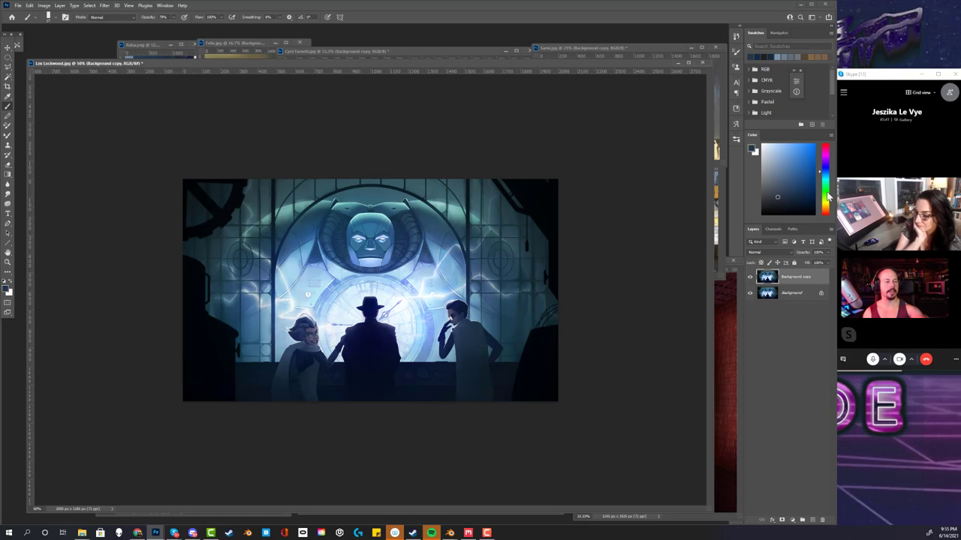
pyautogui.click(778, 191)
pyautogui.moveTo(467, 276); pyautogui.dragTo(468, 249)
pyautogui.moveTo(468, 204)
pyautogui.mouseDown()
pyautogui.moveTo(469, 253)
pyautogui.moveTo(467, 201)
pyautogui.mouseUp()
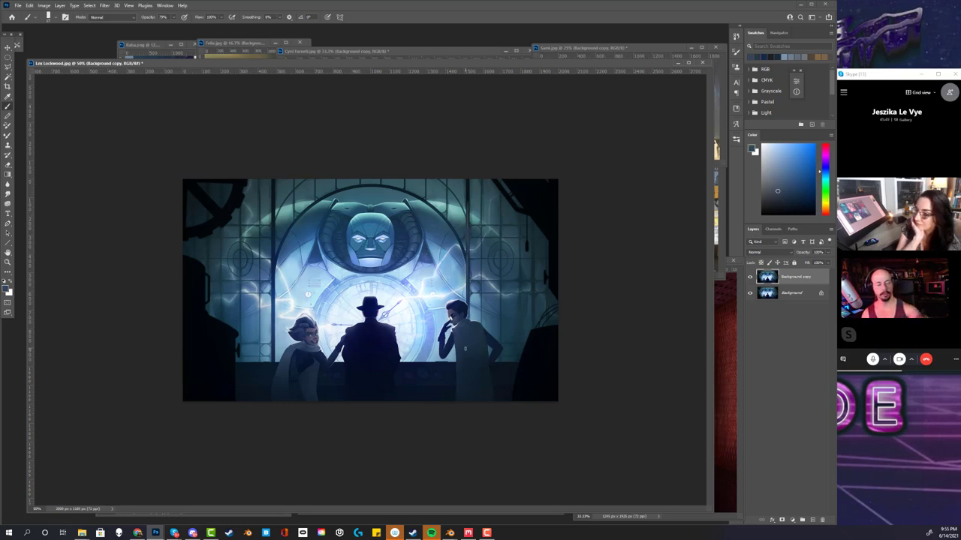
# Shift the brush hue to orange and yellow and paint a warm accent down the window's right vertical bar
pyautogui.click(824, 211)
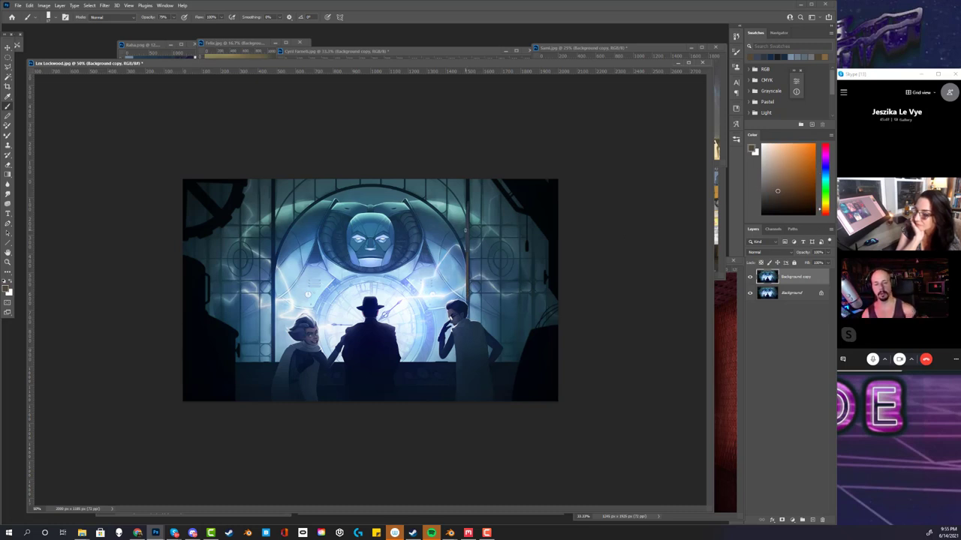
pyautogui.click(824, 204)
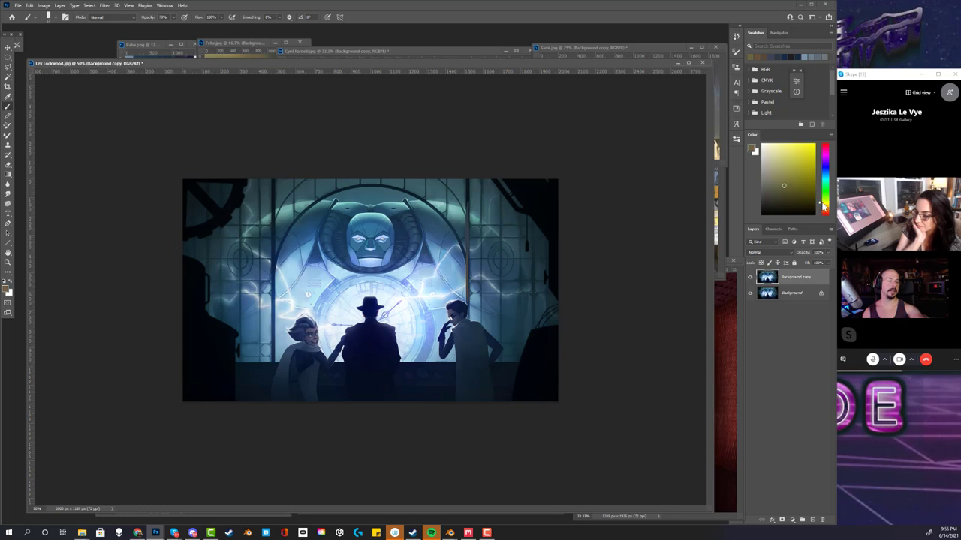
pyautogui.moveTo(467, 251); pyautogui.dragTo(467, 288)
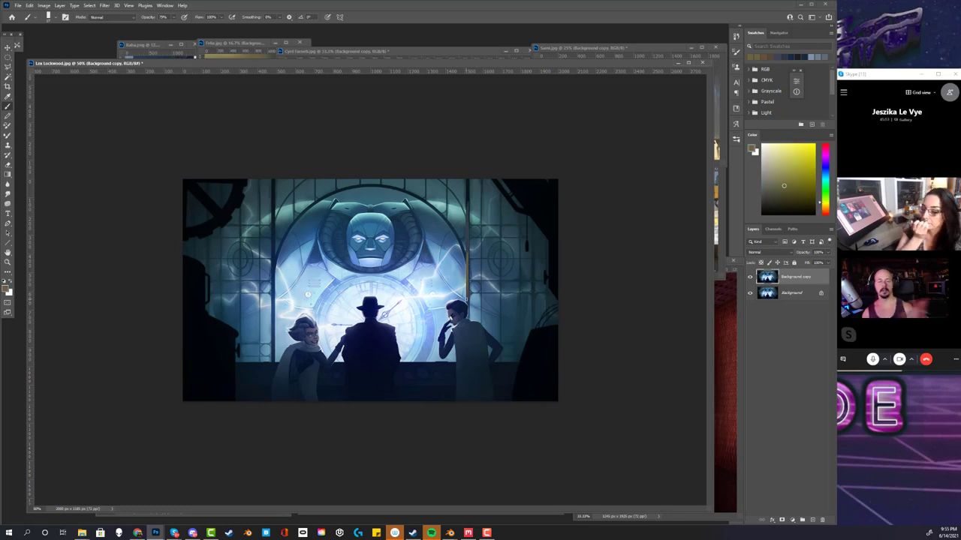
# Sample the right-hand figure's cape color, enlarge the brush and paint muted warm strokes down the cape
pyautogui.press('alt')
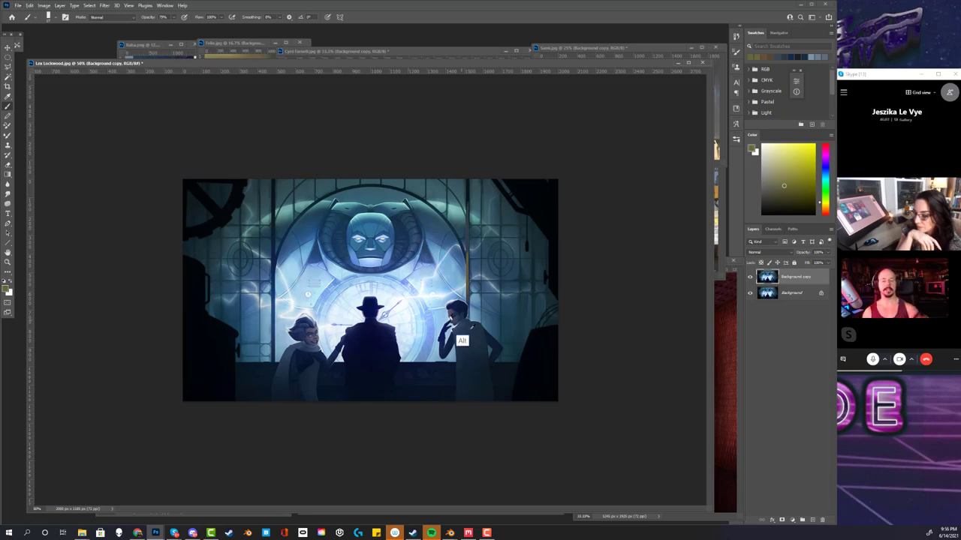
pyautogui.keyDown('alt'); pyautogui.click(473, 330); pyautogui.keyUp('alt')
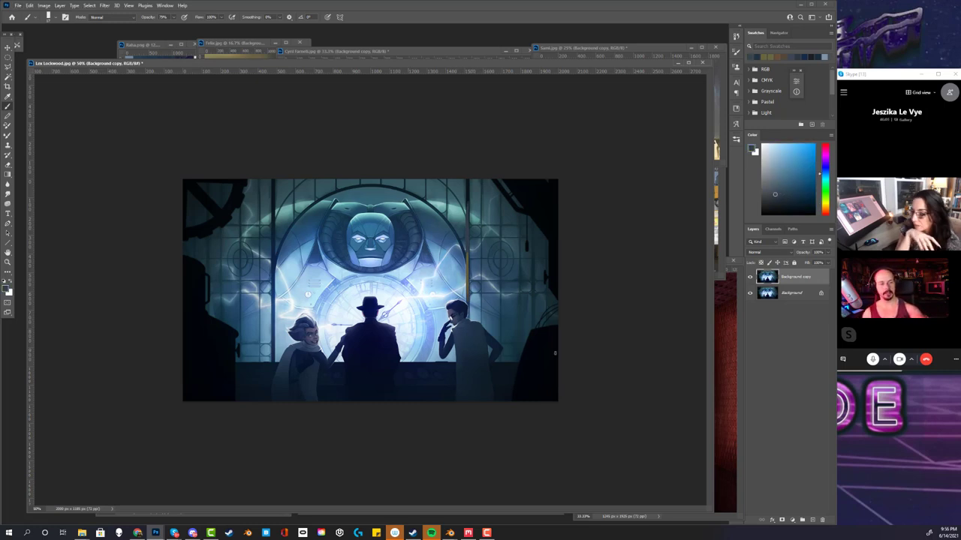
pyautogui.rightClick(472, 332)
pyautogui.moveTo(468, 336); pyautogui.dragTo(479, 373)
pyautogui.moveTo(468, 339); pyautogui.dragTo(476, 381)
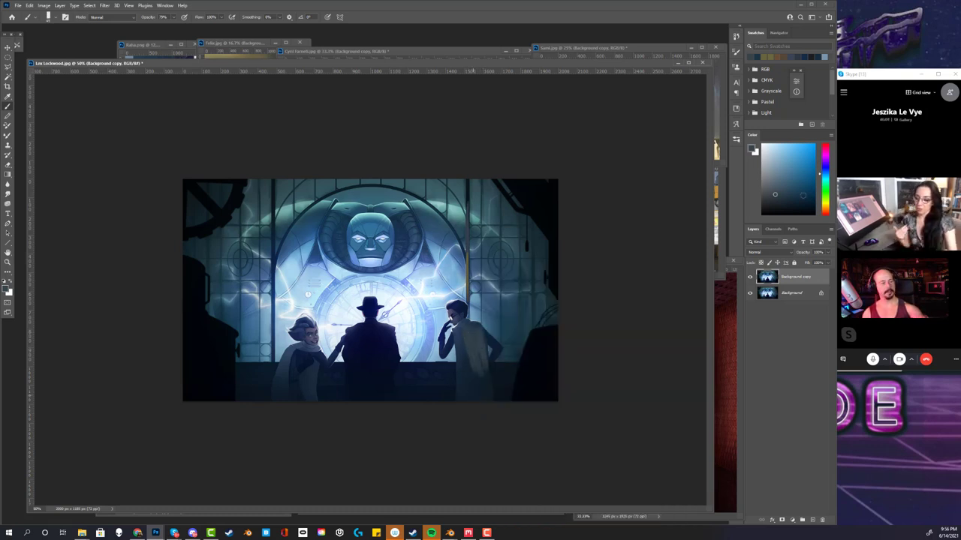
# Shift the brush hue through yellow to green and paint further strokes over the right-hand figure's cape
pyautogui.click(825, 204)
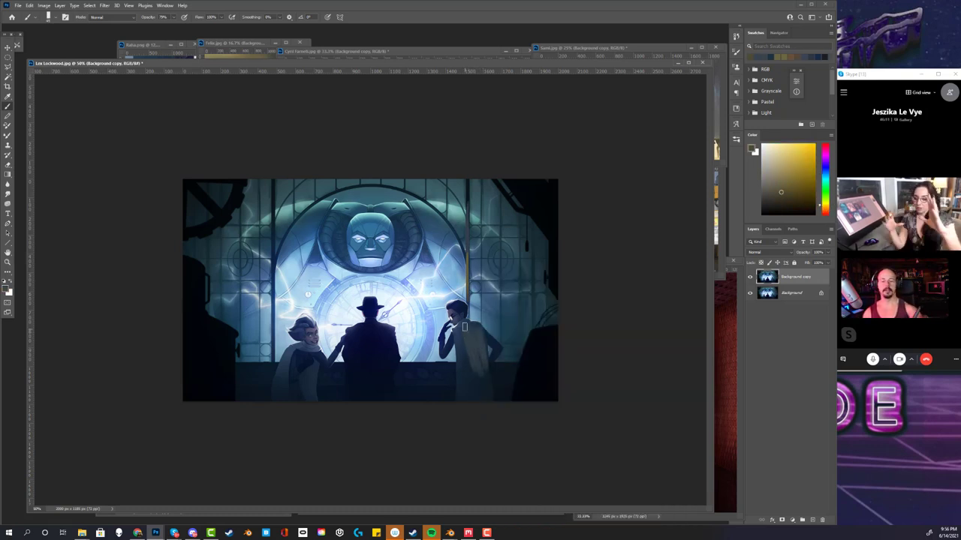
pyautogui.click(824, 201)
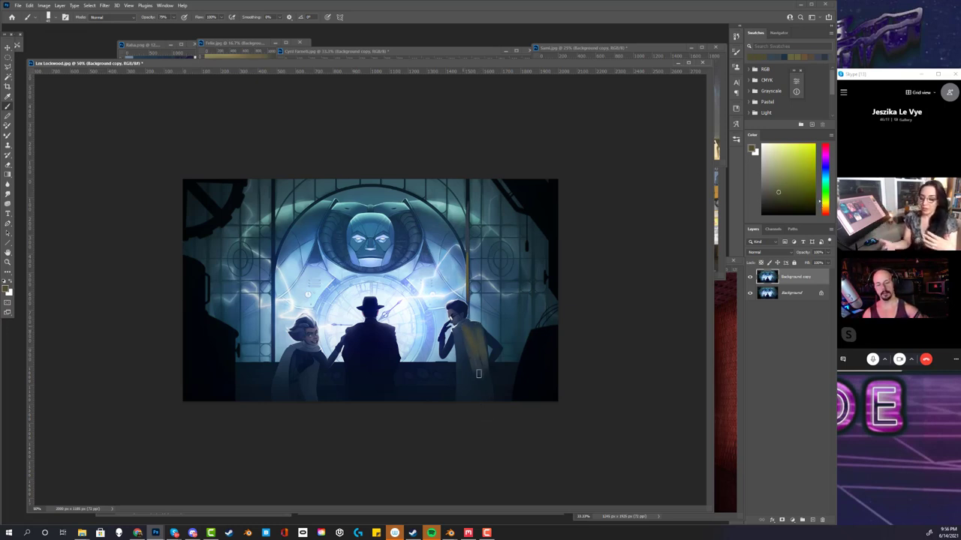
pyautogui.click(824, 184)
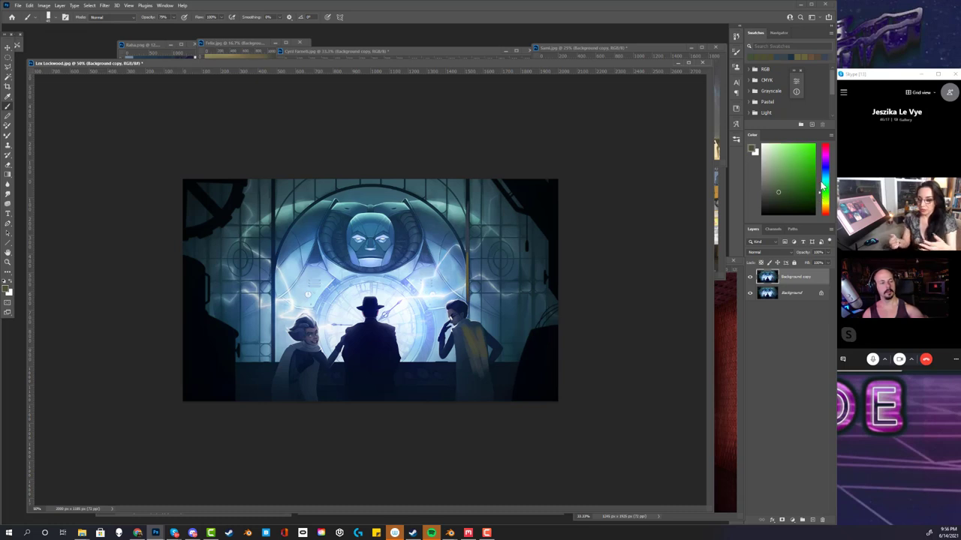
pyautogui.moveTo(469, 332); pyautogui.dragTo(489, 387)
pyautogui.keyDown('alt'); pyautogui.click(489, 371); pyautogui.keyUp('alt')
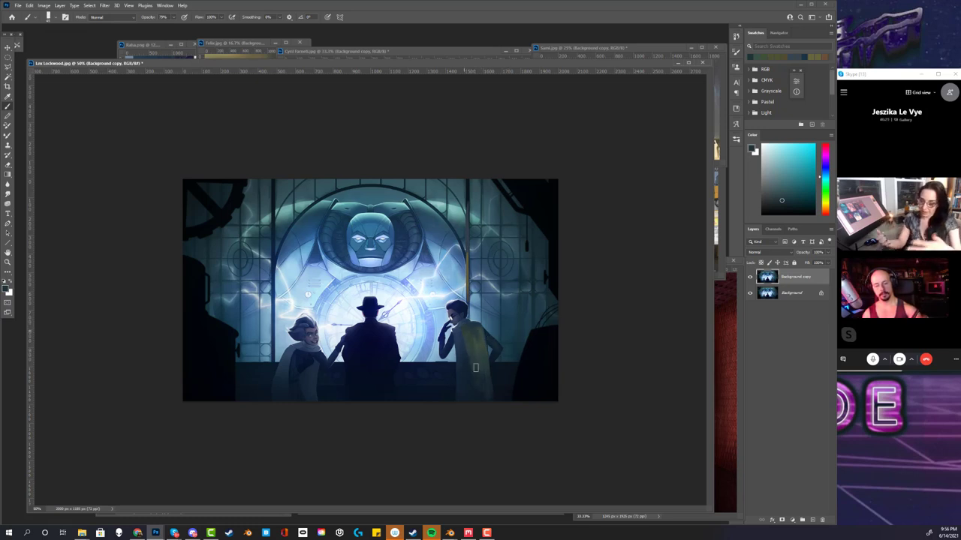
# Sample the middle figure's dark coat color and paint lighter muted strokes down the coat's back and on the hat
pyautogui.keyDown('alt'); pyautogui.click(379, 367); pyautogui.keyUp('alt')
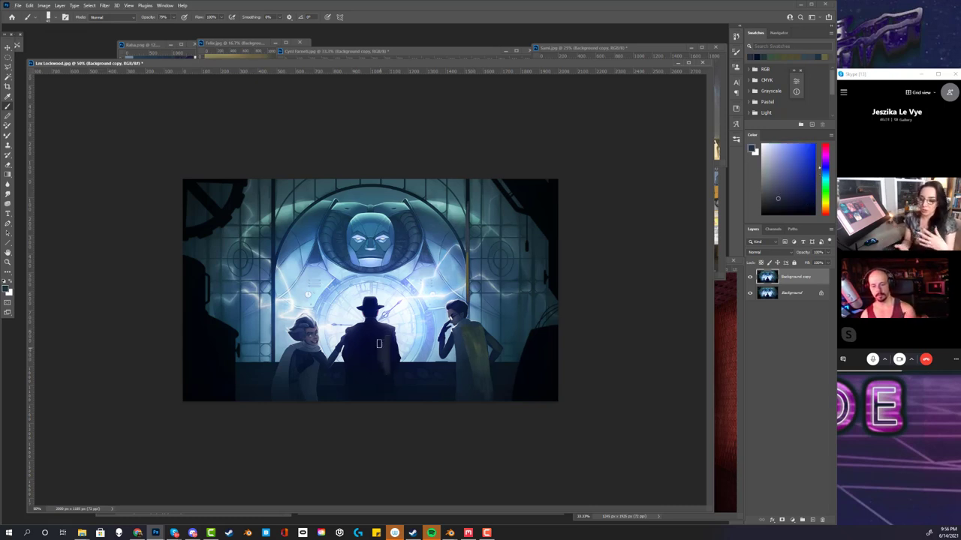
pyautogui.moveTo(367, 343); pyautogui.dragTo(363, 363)
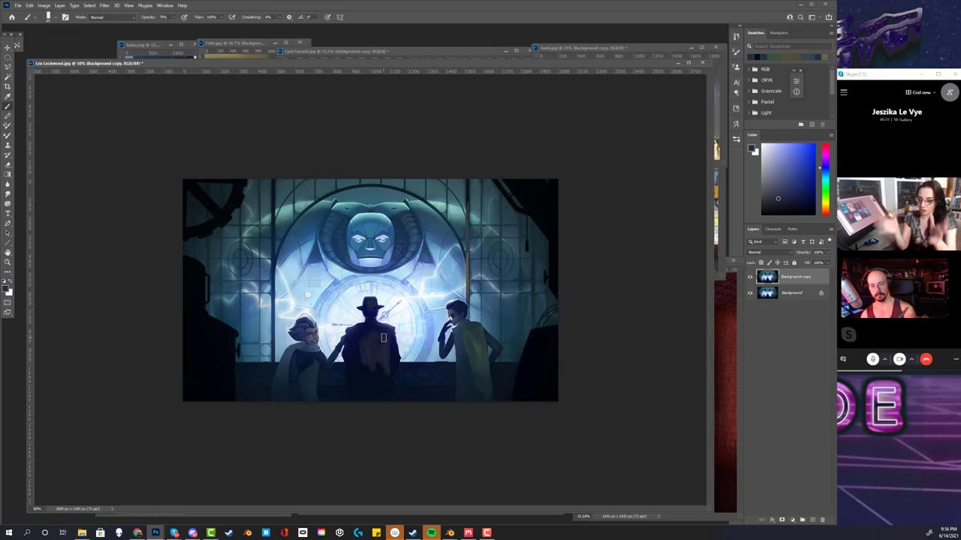
pyautogui.click(776, 191)
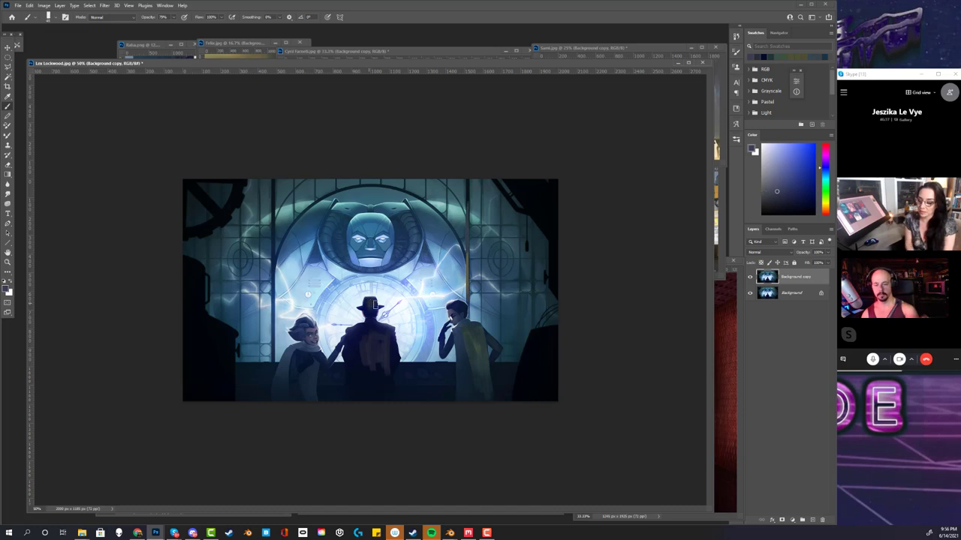
# Choose a Smudge tool preset, adjust its size and blend the new strokes into the middle figure's coat
pyautogui.click(8, 194)
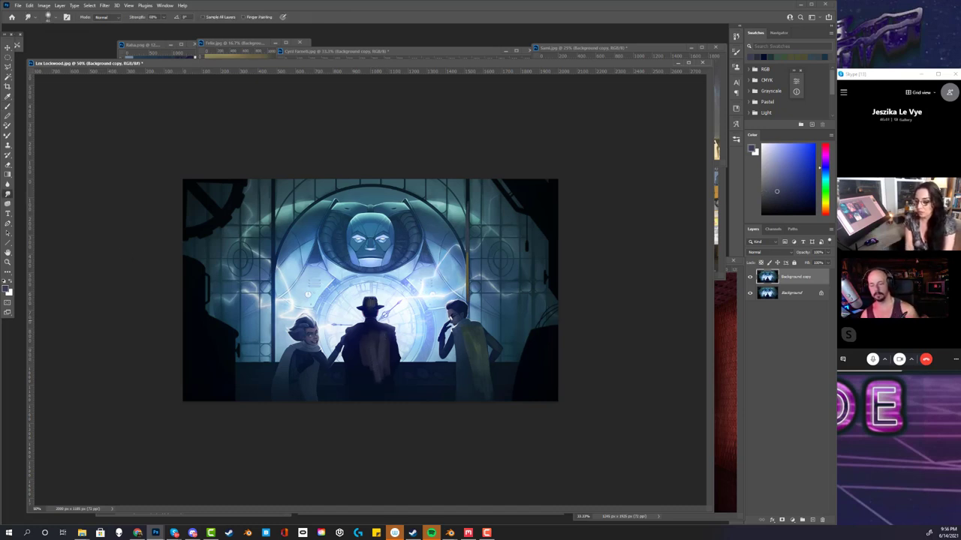
pyautogui.click(18, 47)
pyautogui.click(51, 118)
pyautogui.rightClick(422, 351)
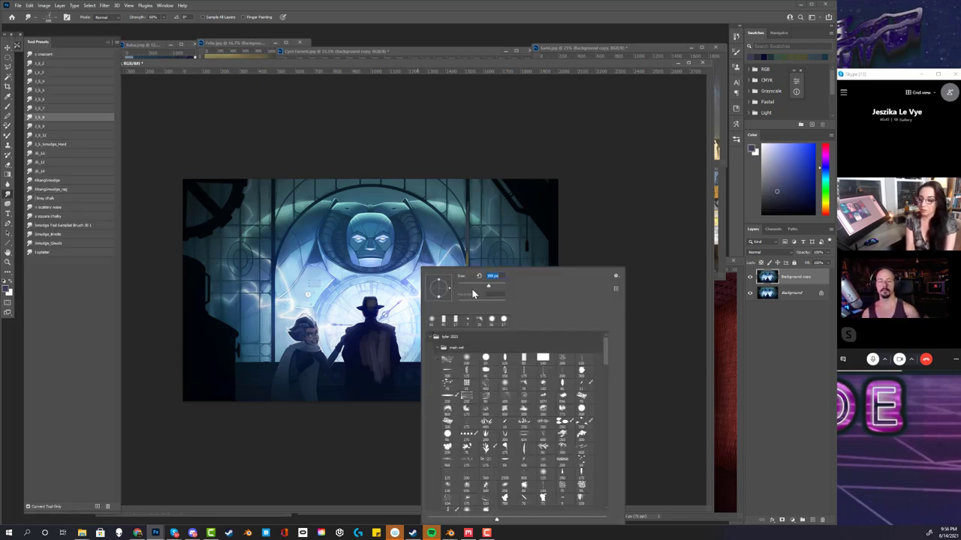
pyautogui.click(371, 351)
# Return to the brush, sample colors from the right-hand figure's cape and the middle coat, and paint muted accents on the coat
pyautogui.press('b')
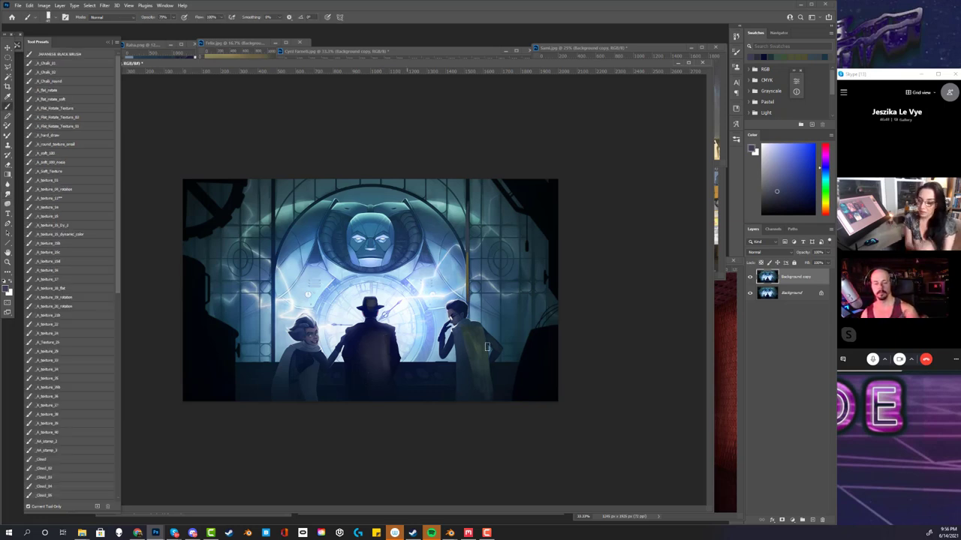
pyautogui.keyDown('alt'); pyautogui.click(478, 380); pyautogui.keyUp('alt')
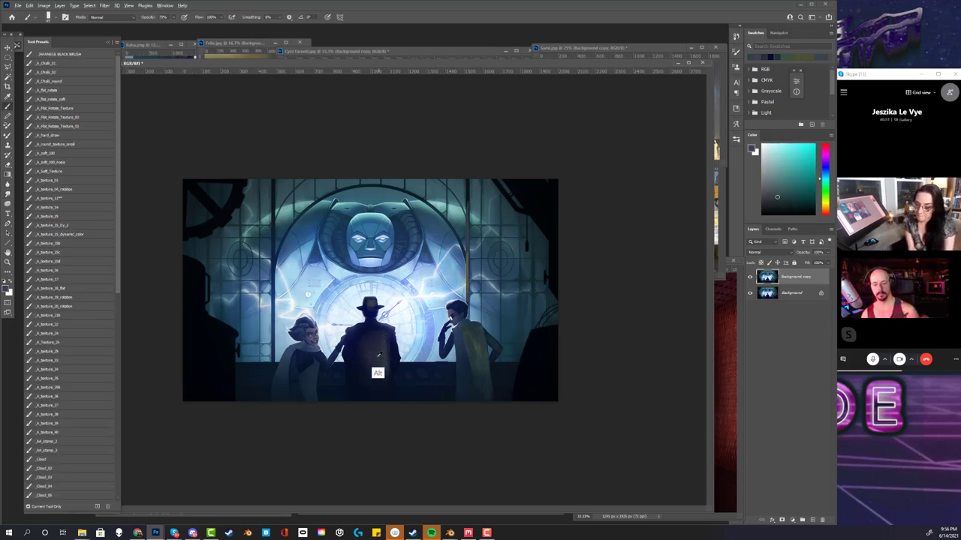
pyautogui.keyDown('alt'); pyautogui.click(376, 378); pyautogui.keyUp('alt')
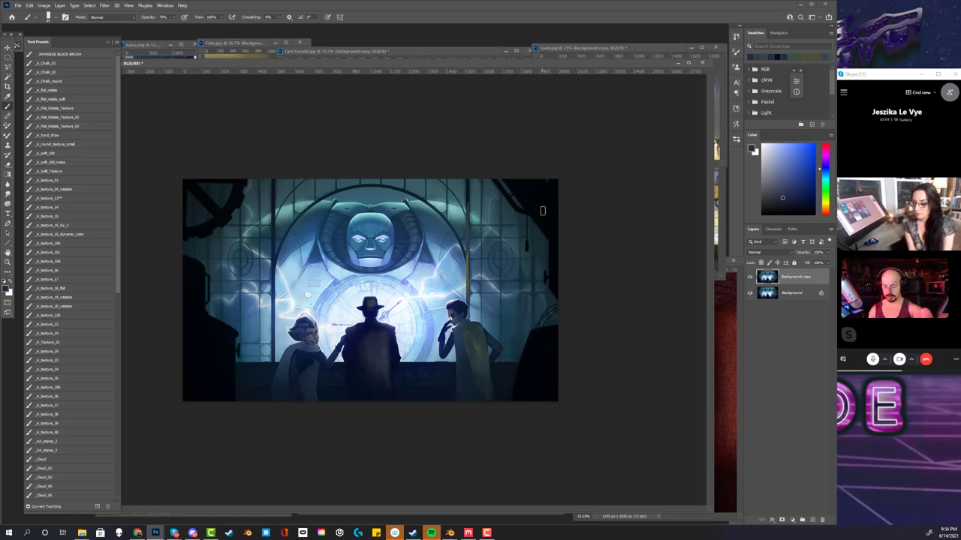
# Try painting downward strokes over the dark silhouette in the scene's lower right corner
pyautogui.hotkey('ctrl', '+')
pyautogui.hotkey('ctrl', '+')
pyautogui.moveTo(619, 296); pyautogui.dragTo(454, 319)
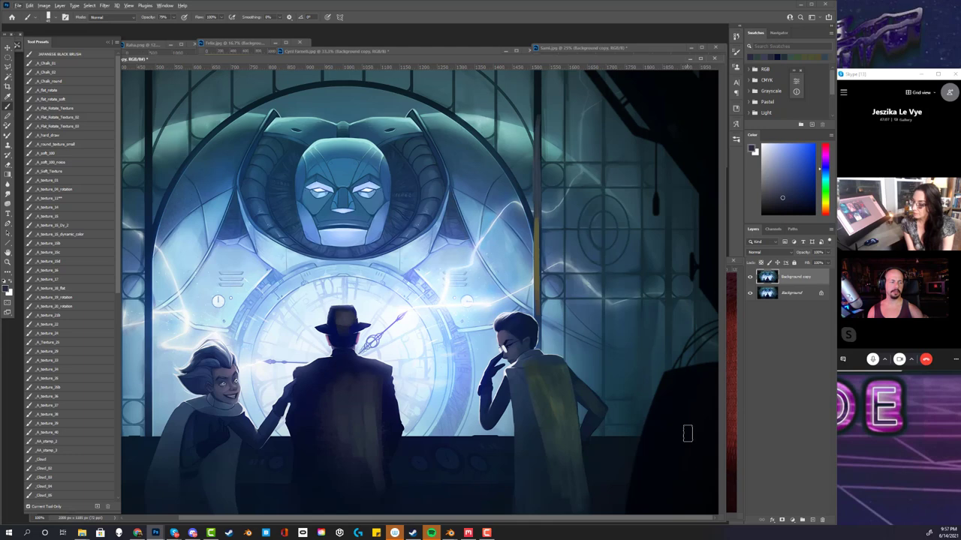
pyautogui.moveTo(669, 383); pyautogui.dragTo(643, 479)
pyautogui.moveTo(667, 449); pyautogui.dragTo(659, 477)
pyautogui.moveTo(683, 423); pyautogui.dragTo(682, 433)
pyautogui.hotkey('ctrl', 'z')
pyautogui.hotkey('ctrl', 'z')
pyautogui.hotkey('ctrl', 'z')
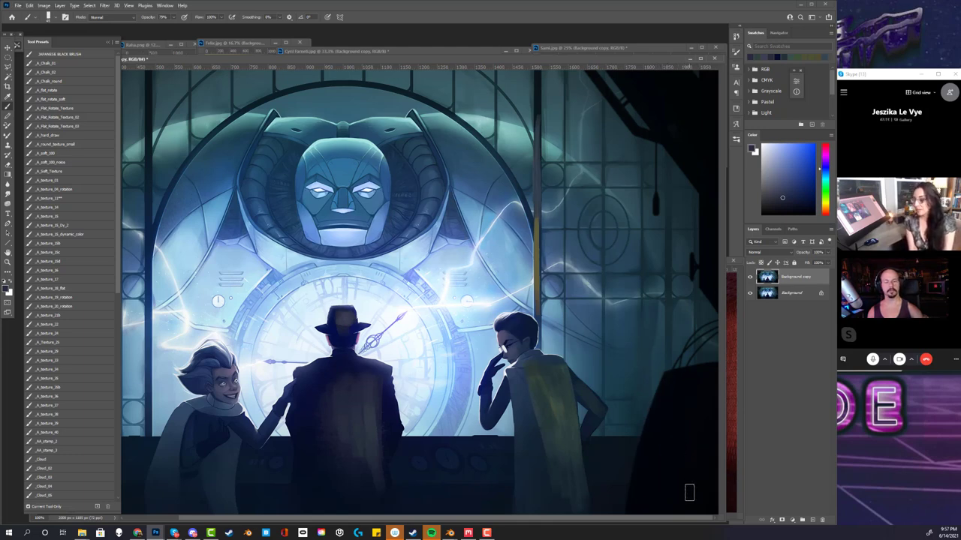
# Try a narrow muted blue vertical stroke along the wall pipe near the scene's right edge
pyautogui.keyDown('alt'); pyautogui.click(532, 335); pyautogui.keyUp('alt')
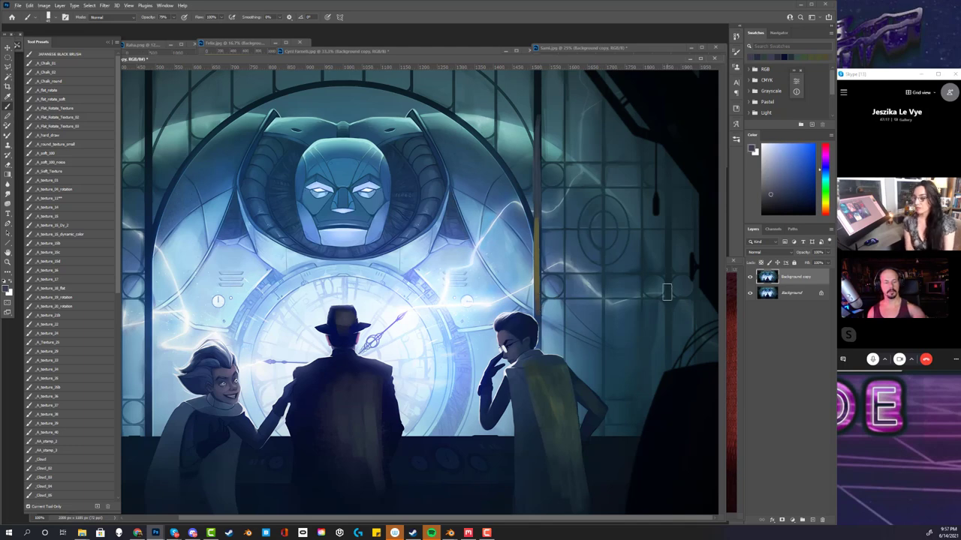
pyautogui.rightClick(666, 292)
pyautogui.click(716, 289)
pyautogui.moveTo(670, 311); pyautogui.dragTo(670, 165)
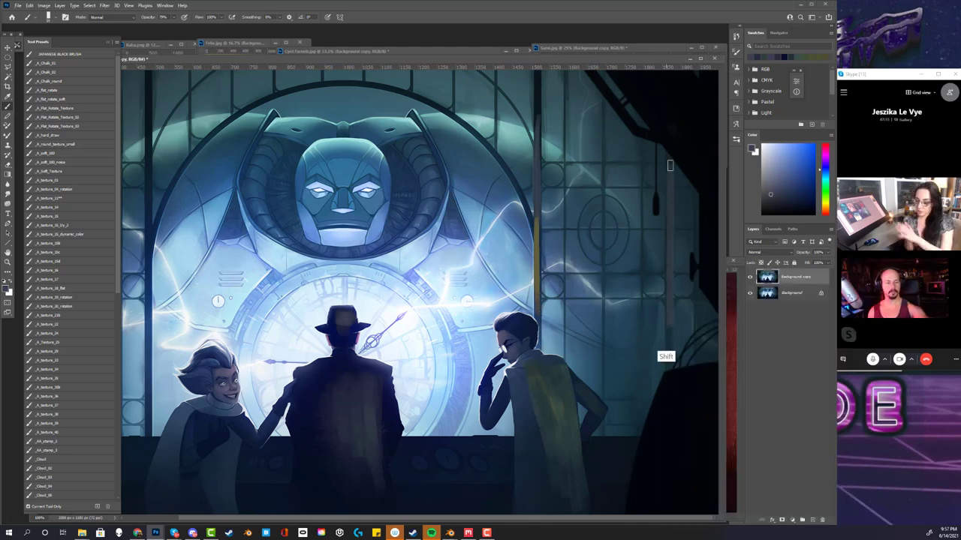
pyautogui.hotkey('ctrl', 'z')
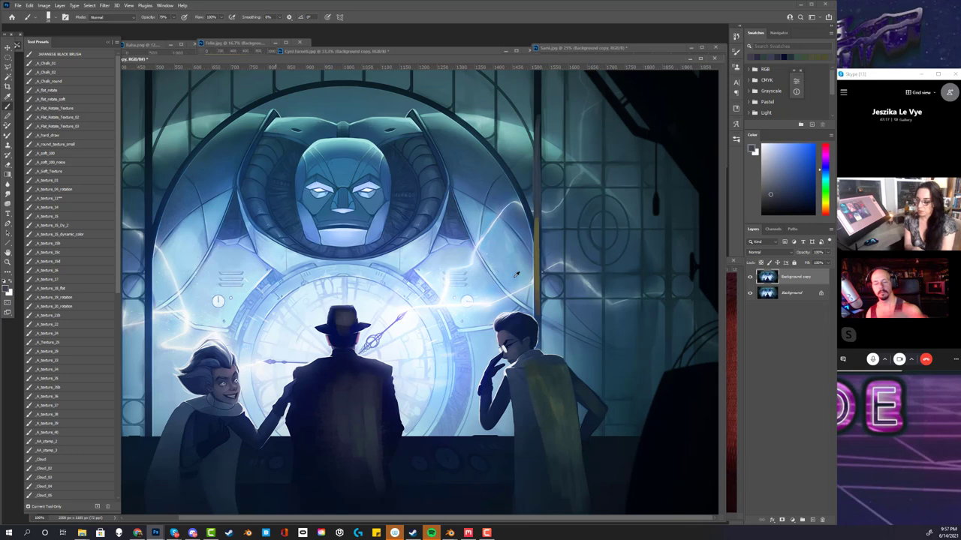
# Sample a muted warm color, make the brush narrower and paint a straight vertical line along the far-right wall pipe
pyautogui.keyDown('alt'); pyautogui.click(539, 326); pyautogui.keyUp('alt')
pyautogui.rightClick(673, 179)
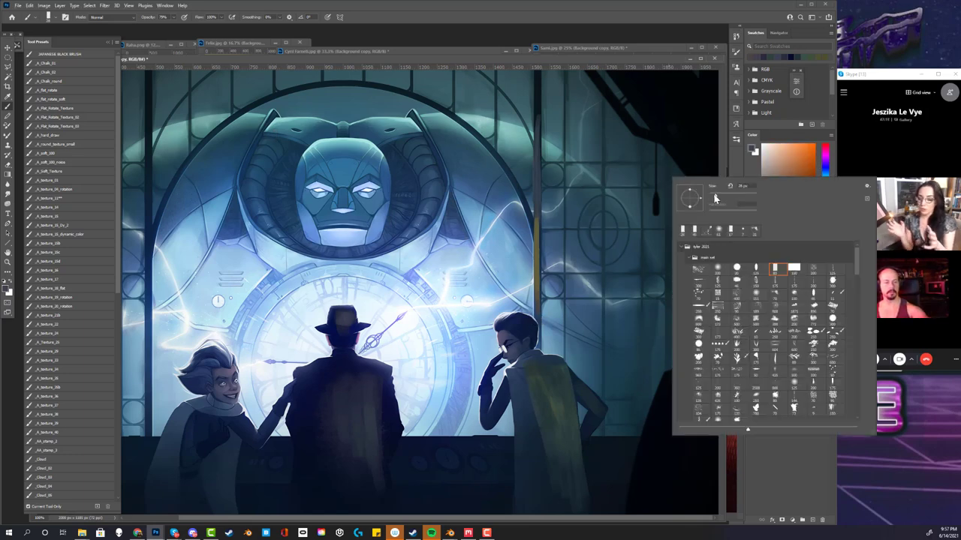
pyautogui.moveTo(670, 167); pyautogui.dragTo(670, 382)
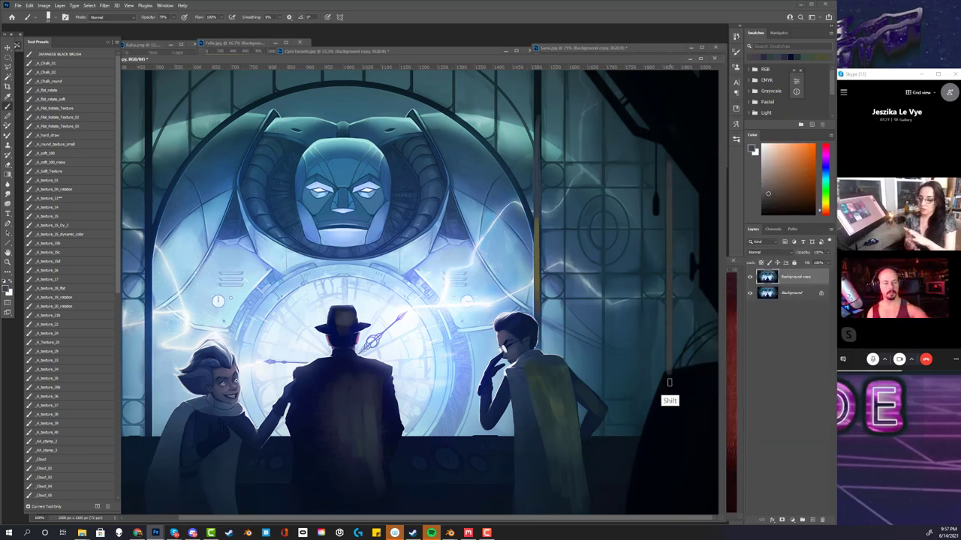
# Shift the color to a more saturated yellow, sampling the window bar's warm accent, and repaint the far-right pipe with it
pyautogui.click(782, 201)
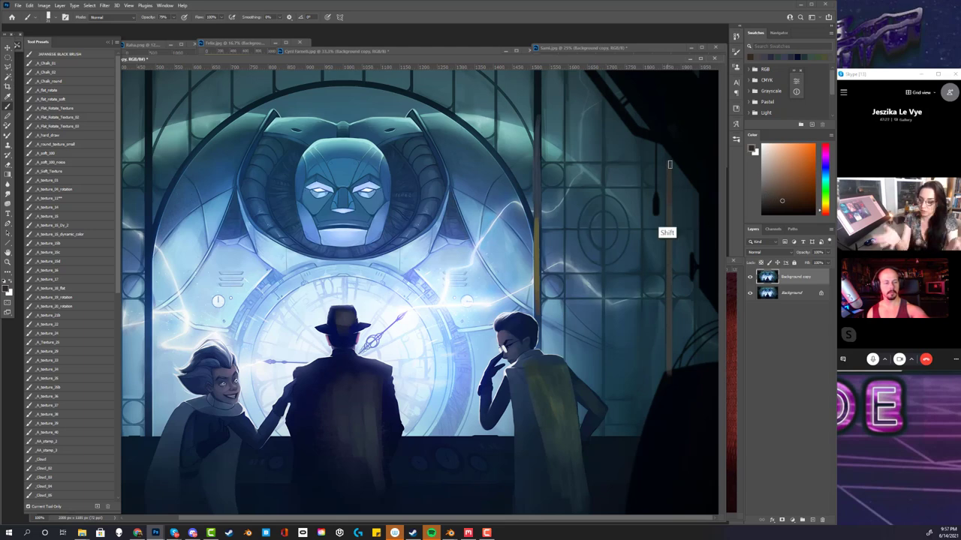
pyautogui.click(825, 200)
pyautogui.moveTo(669, 161); pyautogui.dragTo(660, 408)
pyautogui.keyDown('alt'); pyautogui.click(536, 306); pyautogui.keyUp('alt')
pyautogui.moveTo(669, 161); pyautogui.dragTo(674, 339)
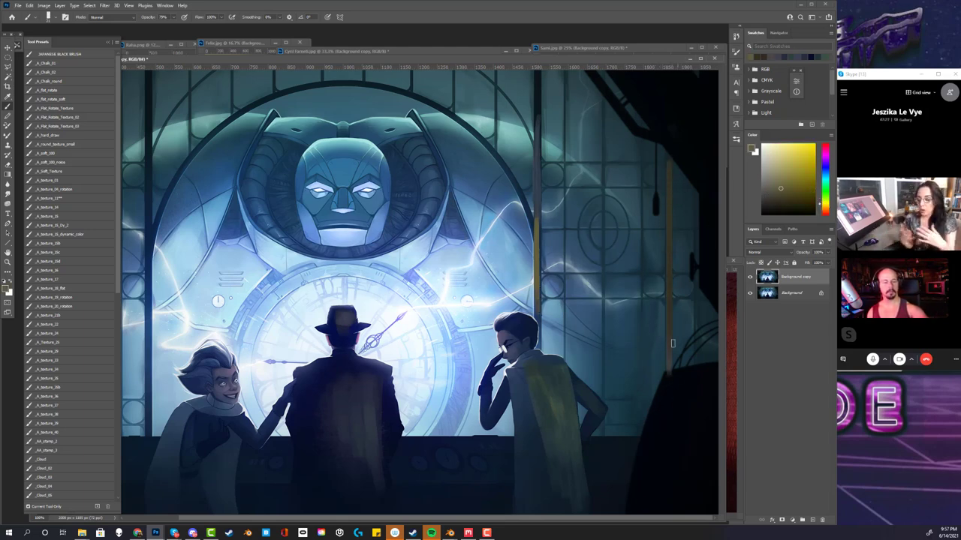
pyautogui.click(792, 188)
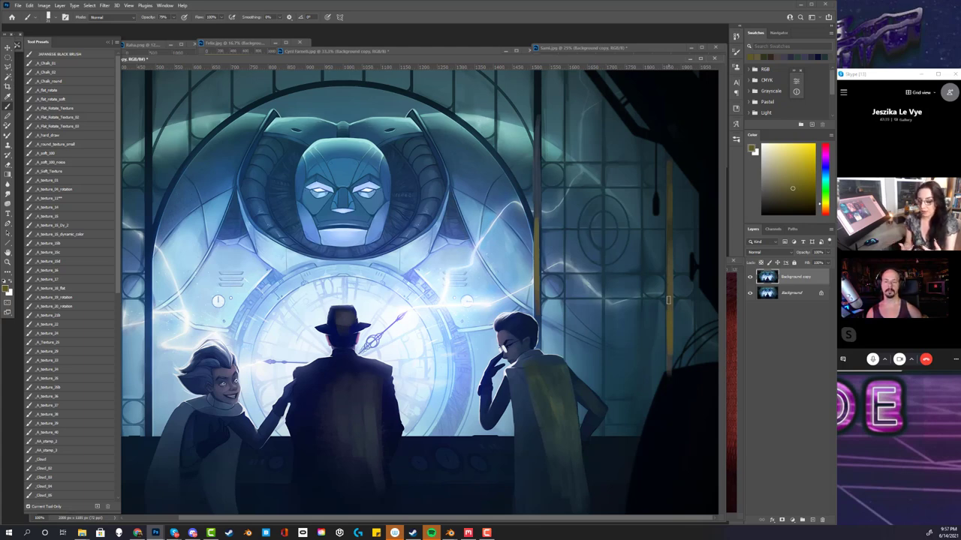
# Review the clock scene in full-screen view and enlarge its document window to show the whole painting
pyautogui.hotkey('ctrl', '-')
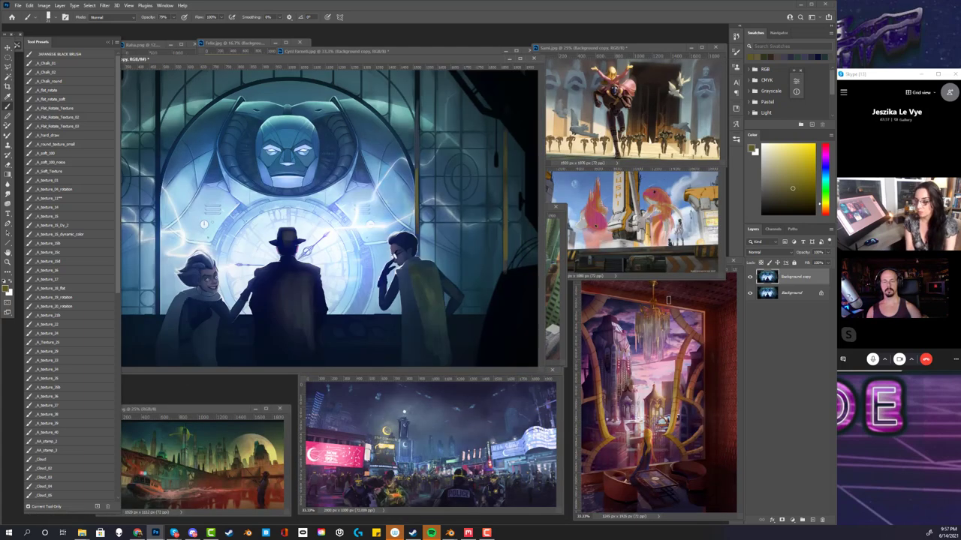
pyautogui.press('f')
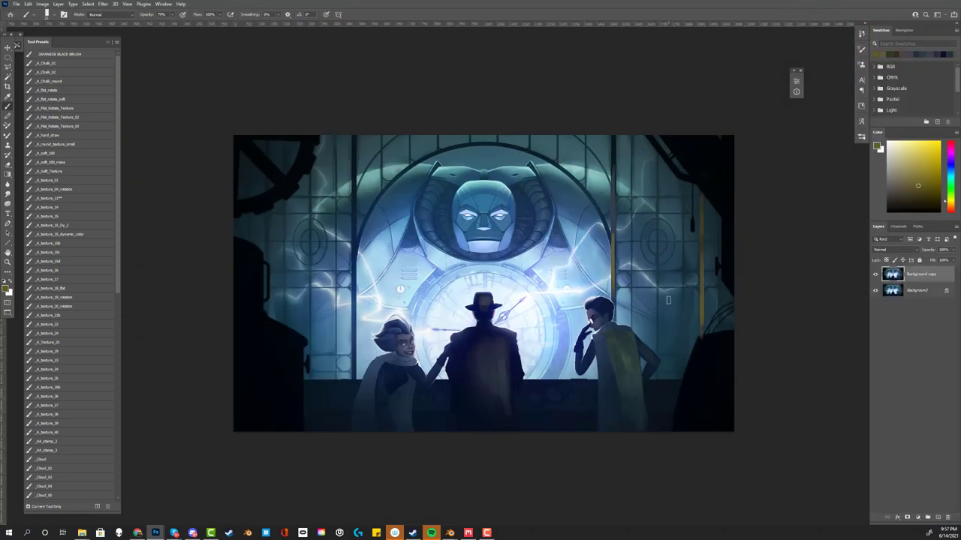
pyautogui.hotkey('ctrl', '+')
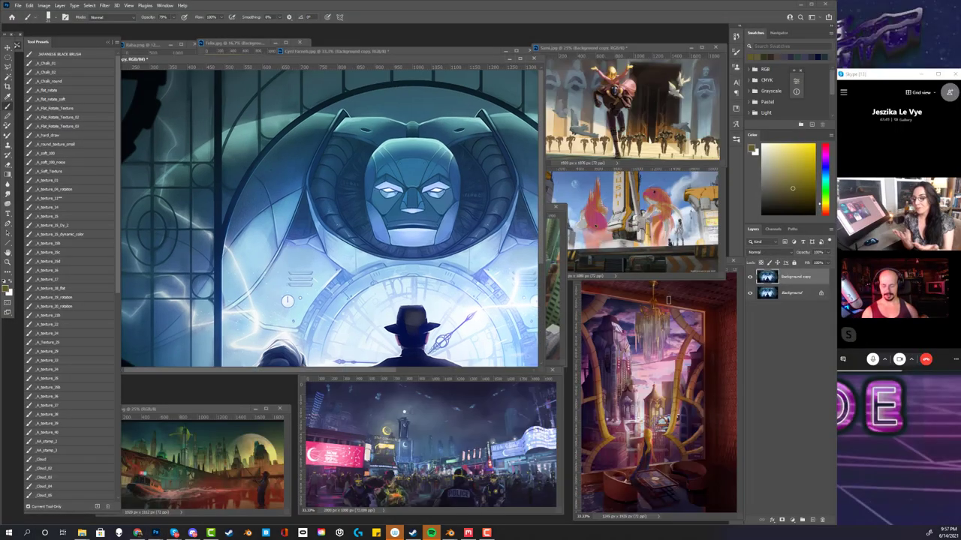
pyautogui.hotkey('ctrl', '-')
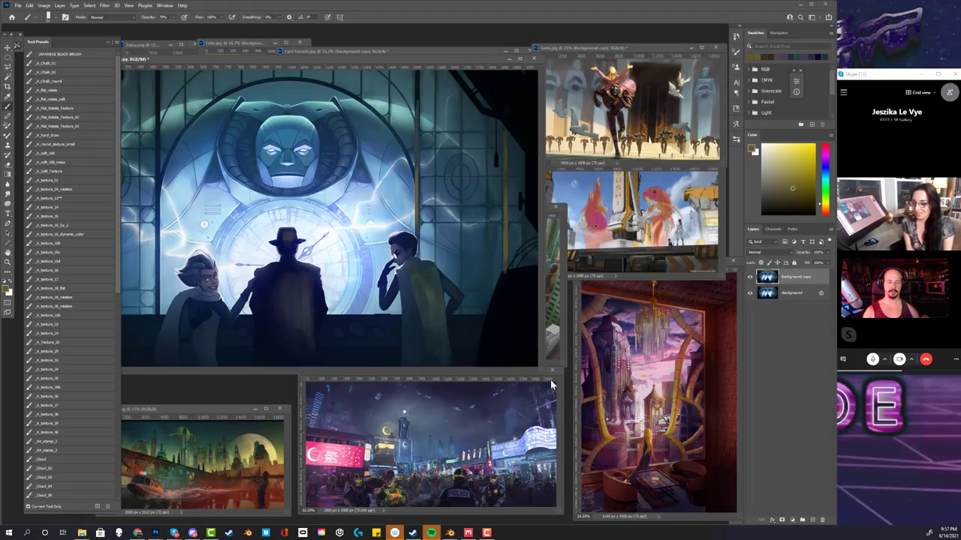
pyautogui.moveTo(544, 375); pyautogui.dragTo(728, 507)
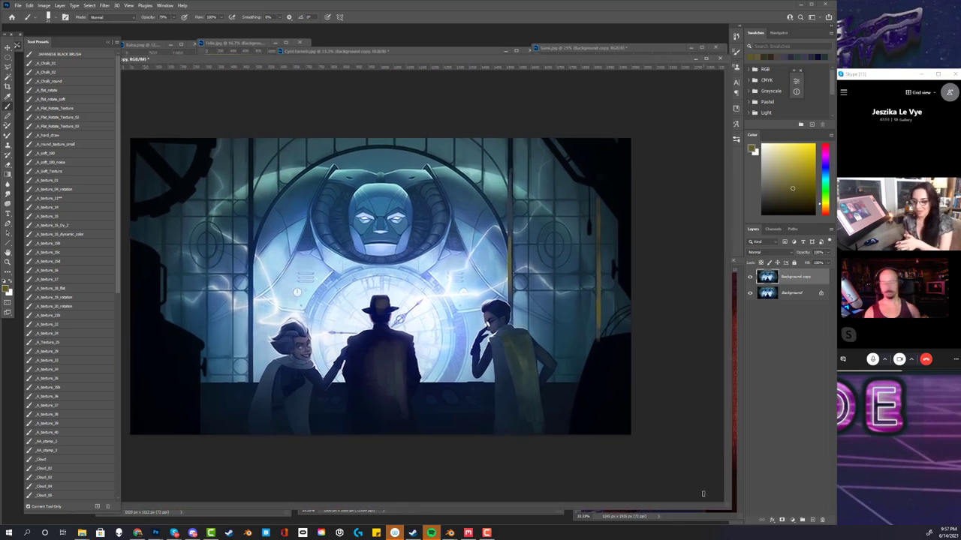
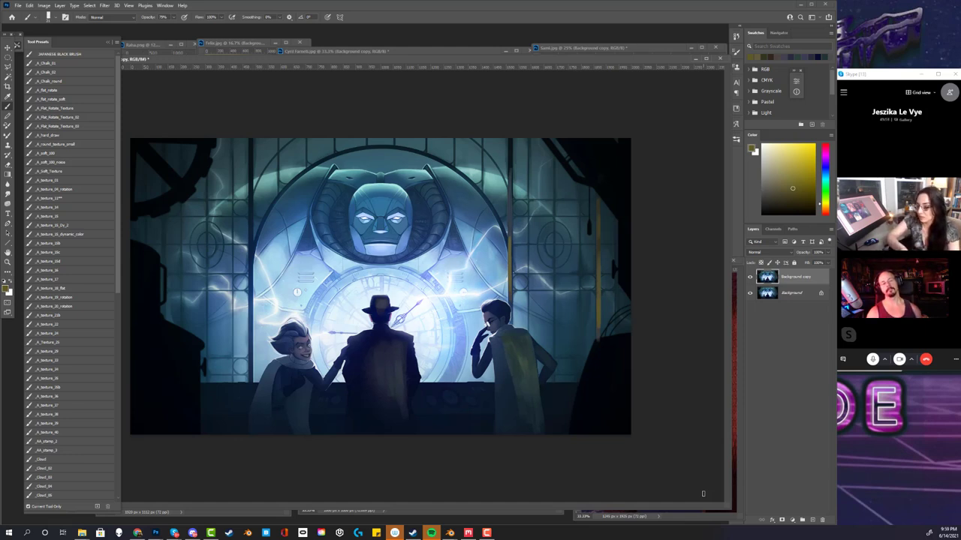
# Dismiss the canvas background options and hide the tool presets list
pyautogui.rightClick(703, 493)
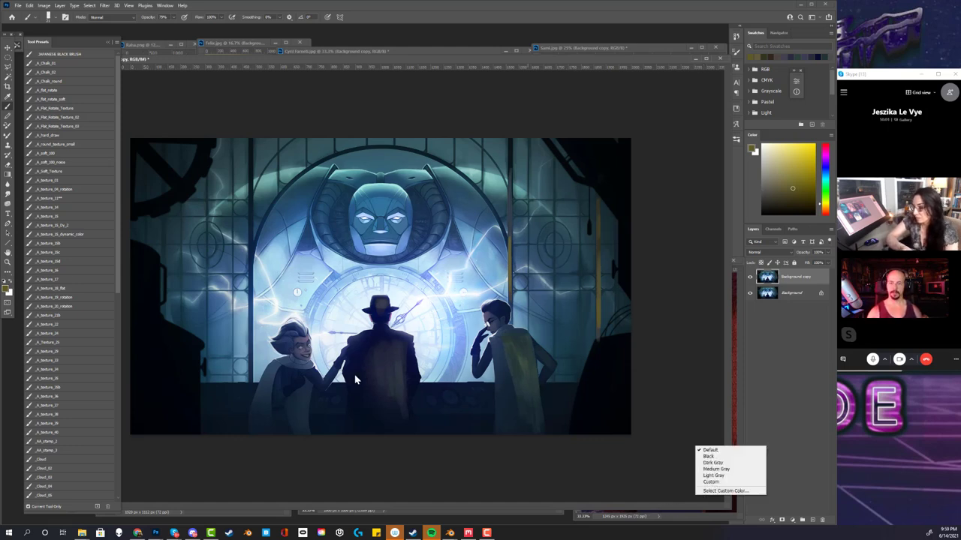
pyautogui.click(107, 43)
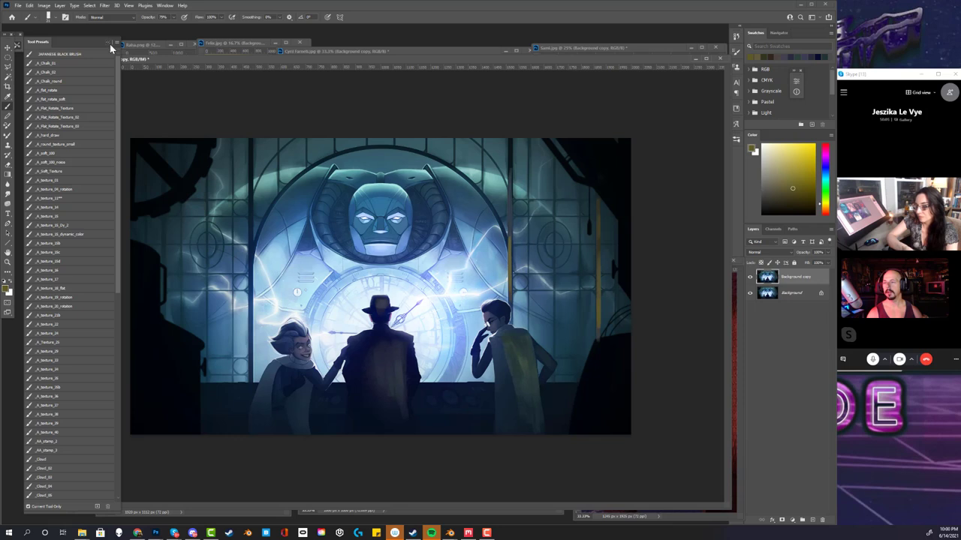
pyautogui.click(110, 43)
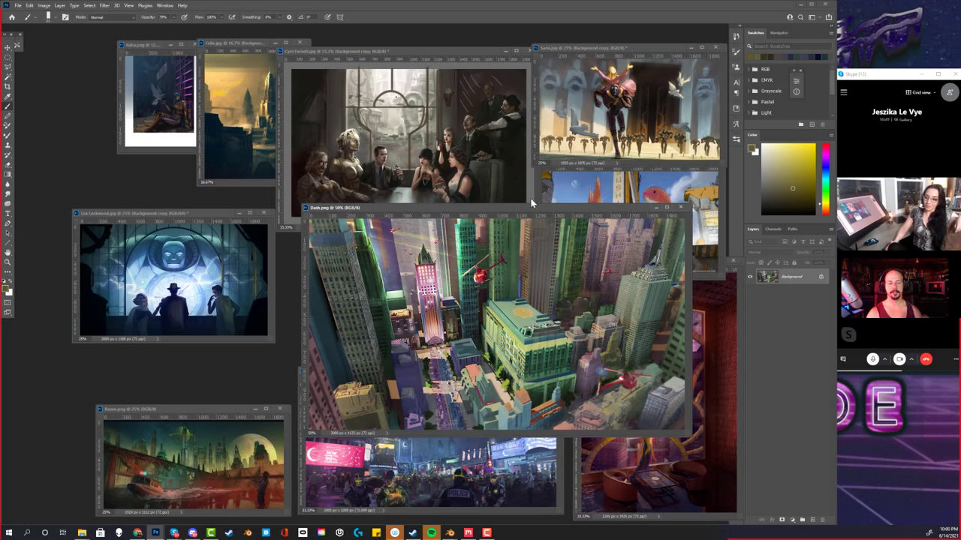
# Bring the Dash.png city illustration over the other documents and enlarge its window to fill the workspace
pyautogui.moveTo(530, 209); pyautogui.dragTo(288, 99)
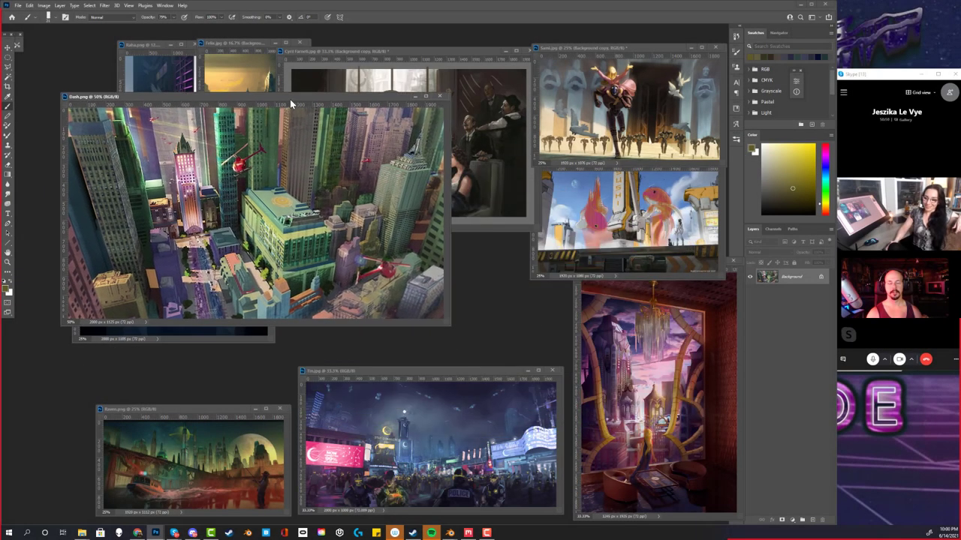
pyautogui.moveTo(451, 328); pyautogui.dragTo(697, 498)
pyautogui.moveTo(630, 98); pyautogui.dragTo(605, 39)
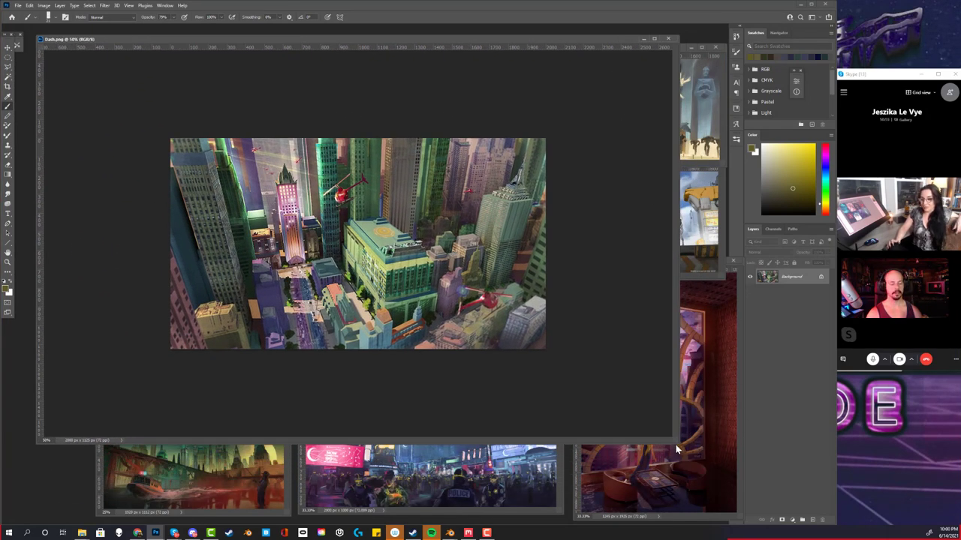
pyautogui.moveTo(679, 440); pyautogui.dragTo(727, 510)
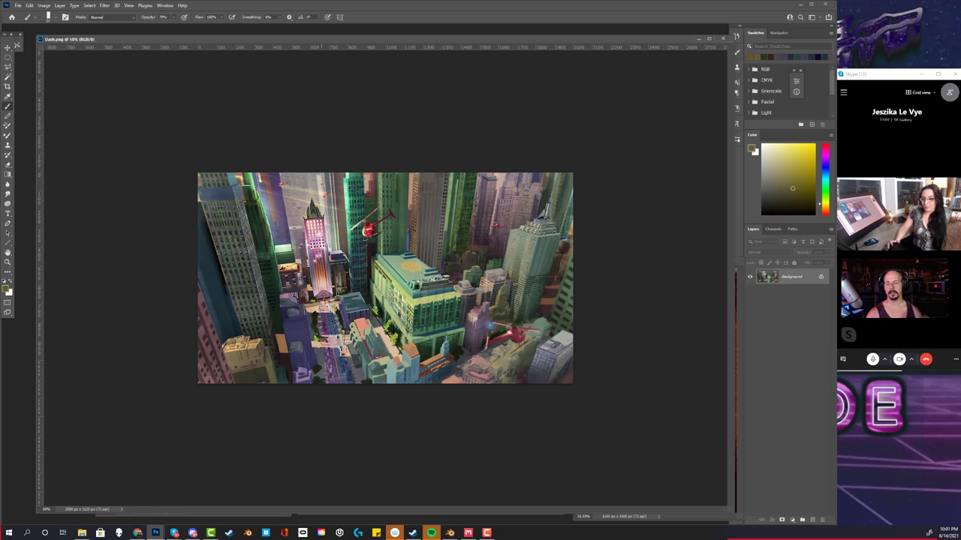
# Examine the aerial city illustration in full-screen view, both close up and as a whole, and return to the standard view
pyautogui.moveTo(318, 295)
pyautogui.mouseDown()
pyautogui.moveTo(338, 285)
pyautogui.moveTo(348, 257)
pyautogui.mouseUp()
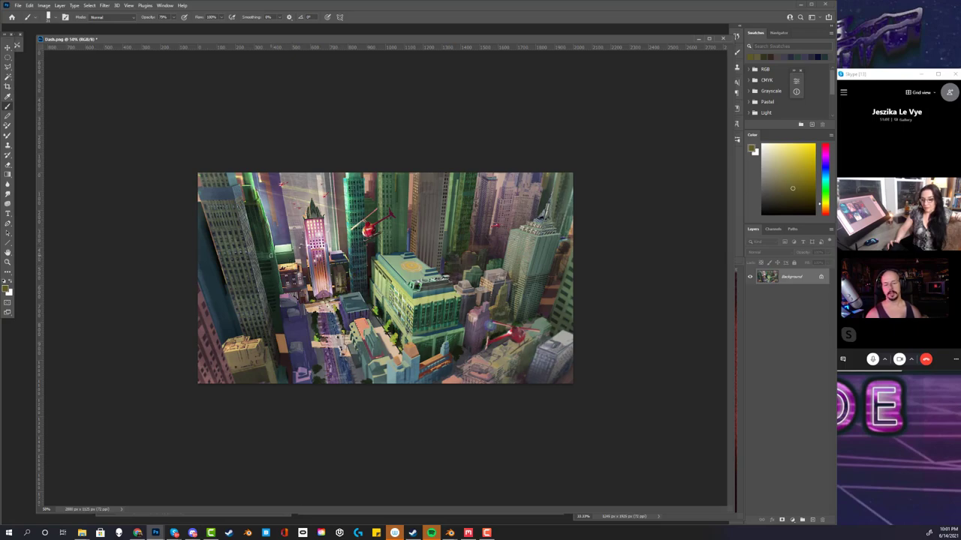
pyautogui.press('f')
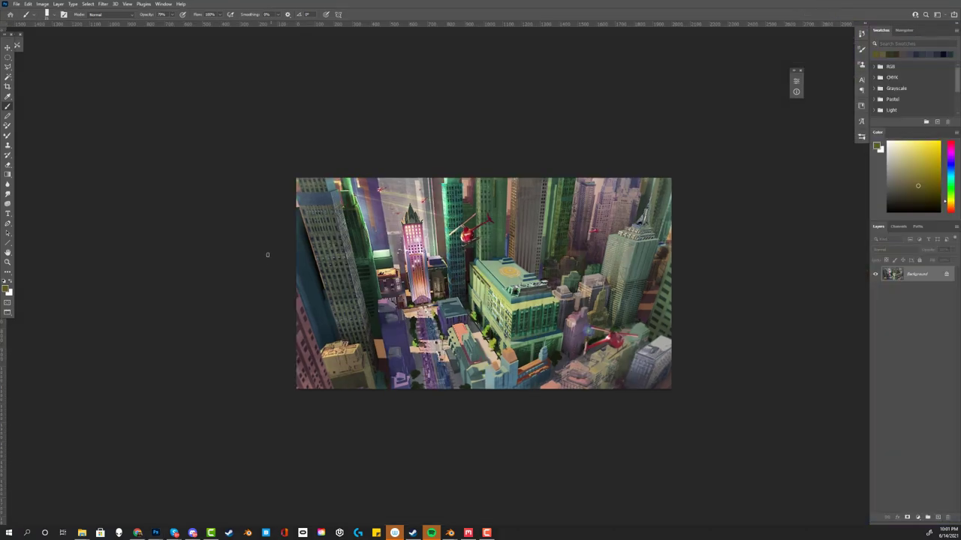
pyautogui.hotkey('ctrl', '+')
pyautogui.hotkey('ctrl', '+')
pyautogui.hotkey('ctrl', '+')
pyautogui.hotkey('ctrl', '+')
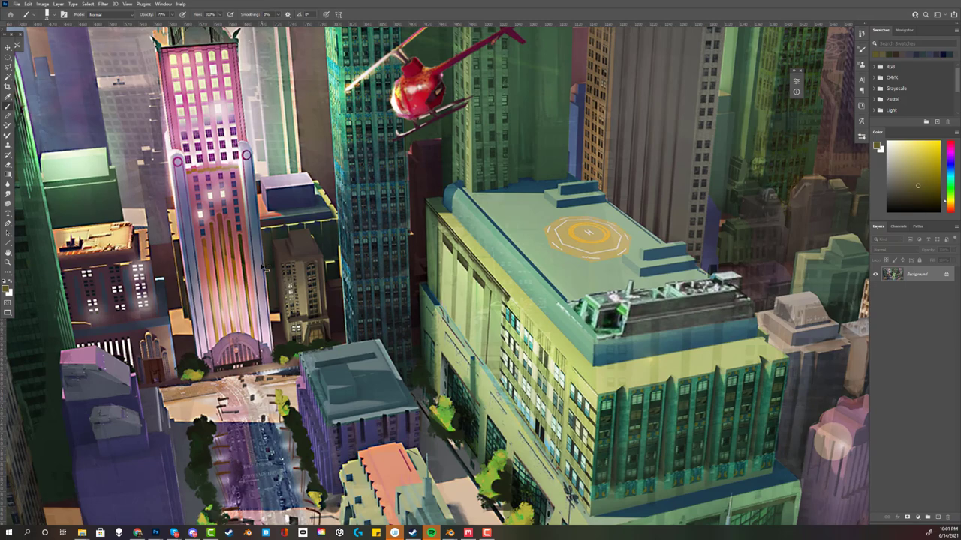
pyautogui.hotkey('ctrl', '0')
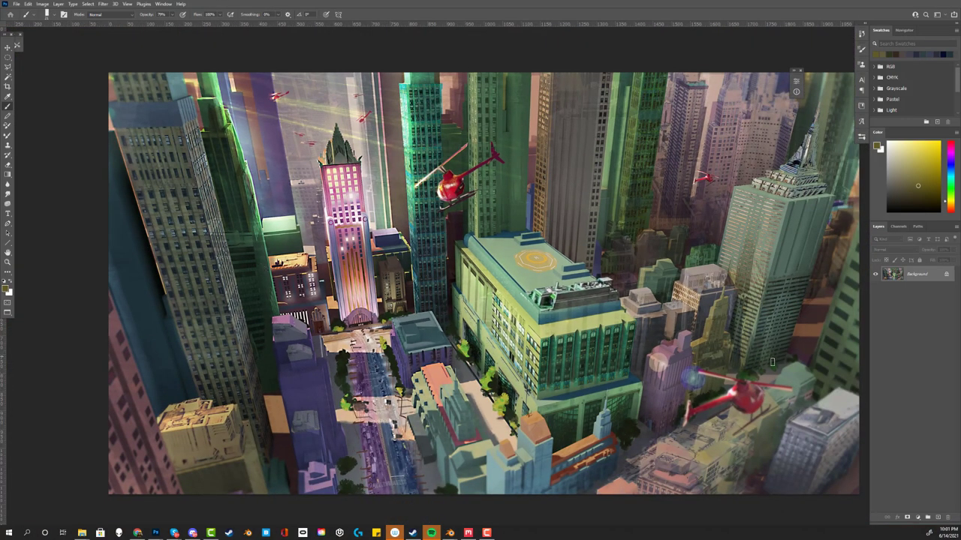
pyautogui.moveTo(771, 362); pyautogui.dragTo(726, 373)
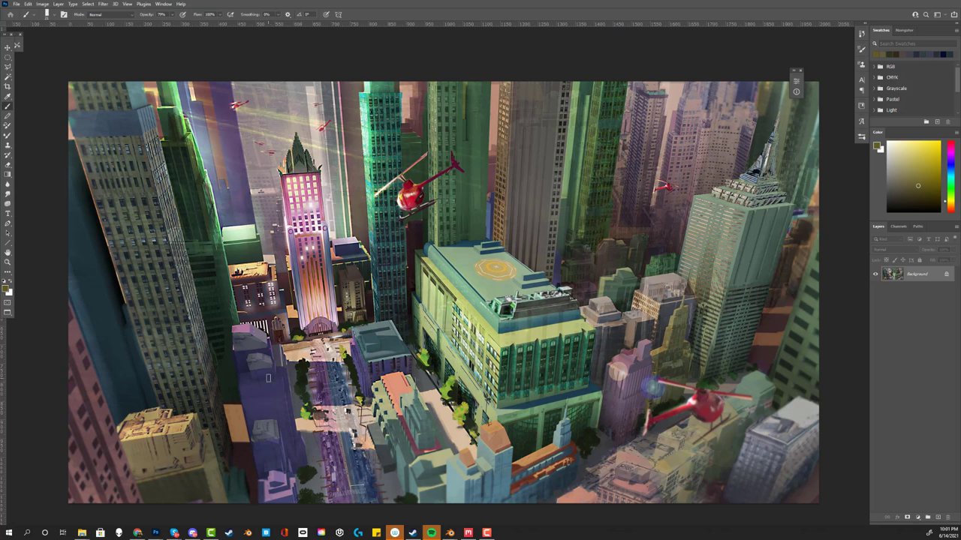
pyautogui.press('g')
pyautogui.press('f')
pyautogui.press('f')
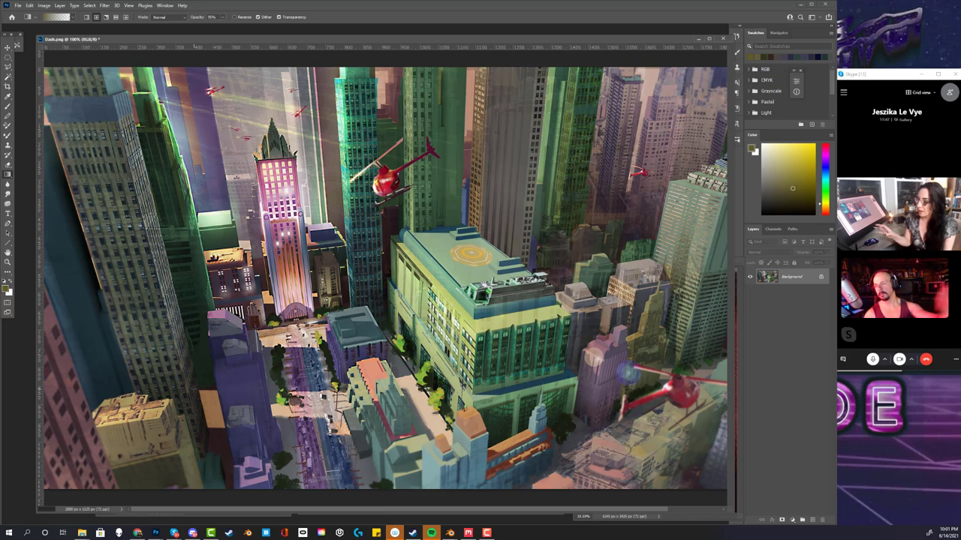
# Lasso the group of distant towers behind the flat-roofed central building and copy it to a new layer
pyautogui.click(7, 68)
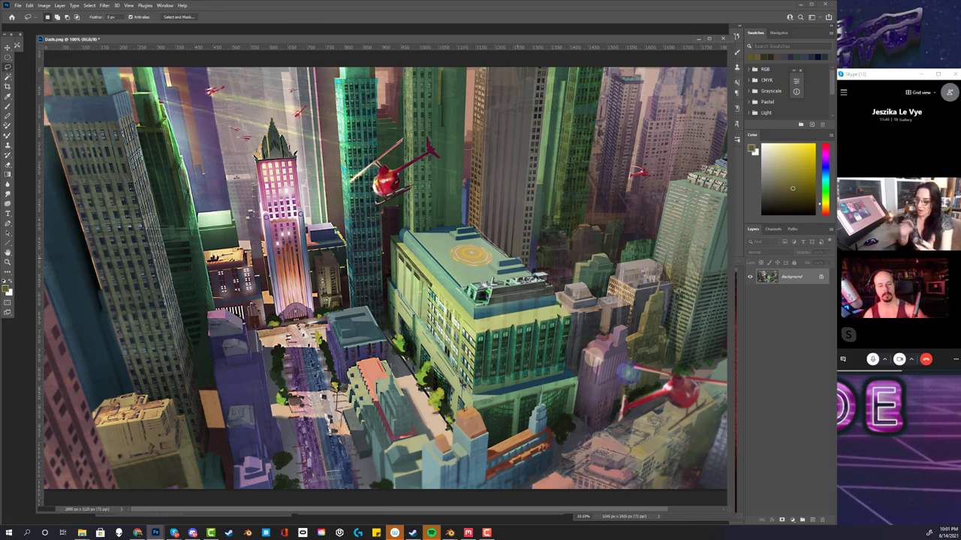
pyautogui.moveTo(534, 279)
pyautogui.mouseDown()
pyautogui.moveTo(595, 284)
pyautogui.moveTo(649, 255)
pyautogui.moveTo(683, 173)
pyautogui.moveTo(644, 98)
pyautogui.moveTo(452, 90)
pyautogui.moveTo(419, 80)
pyautogui.moveTo(420, 228)
pyautogui.mouseUp()
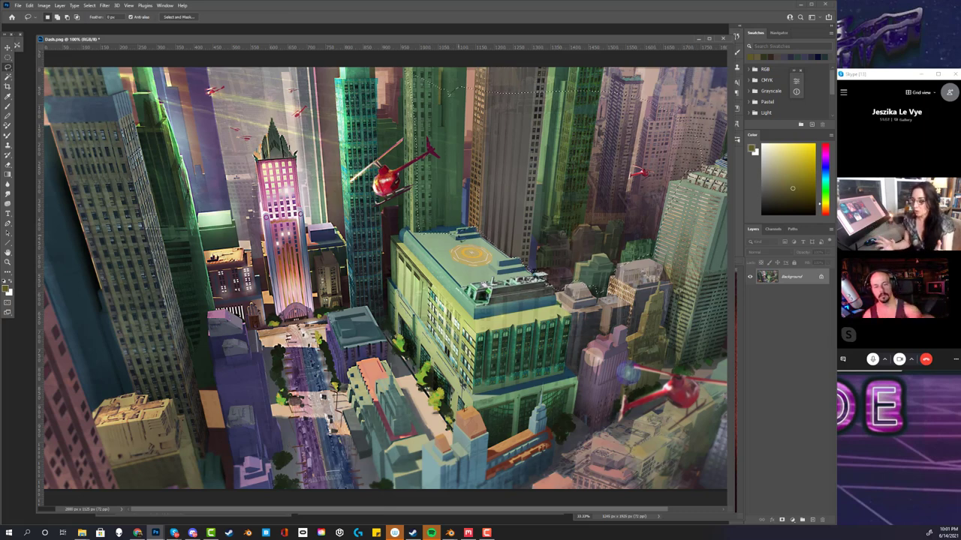
pyautogui.hotkey('ctrl', 'j')
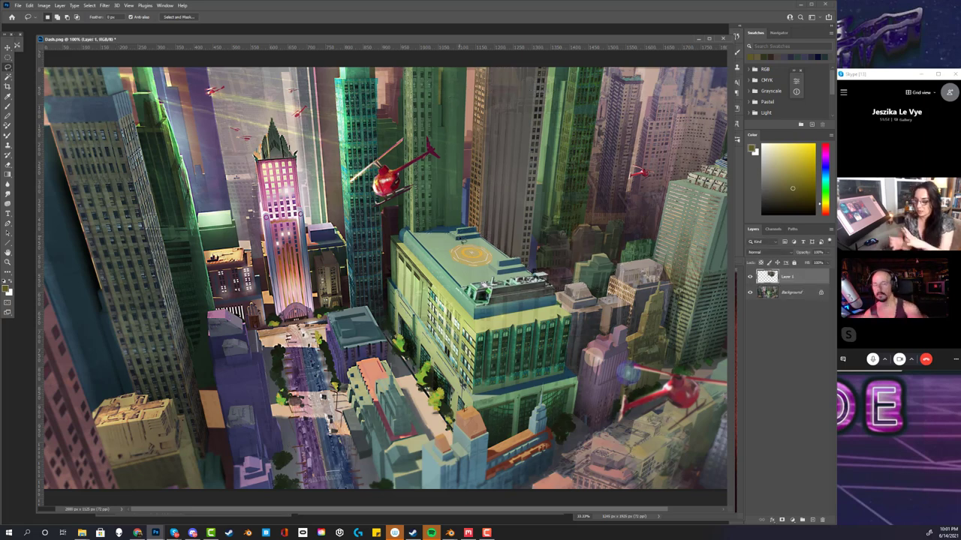
# Darken the copied towers with Levels by lowering the RGB output white, and raise the Blue channel's output black for a bluish tint
pyautogui.click(45, 5)
pyautogui.moveTo(62, 23)
pyautogui.click(131, 30)
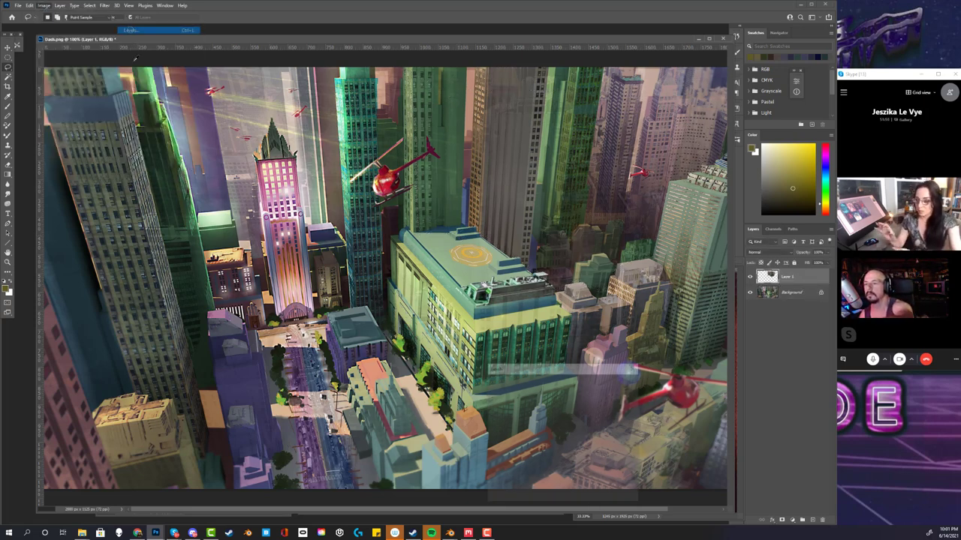
pyautogui.moveTo(590, 483); pyautogui.dragTo(565, 483)
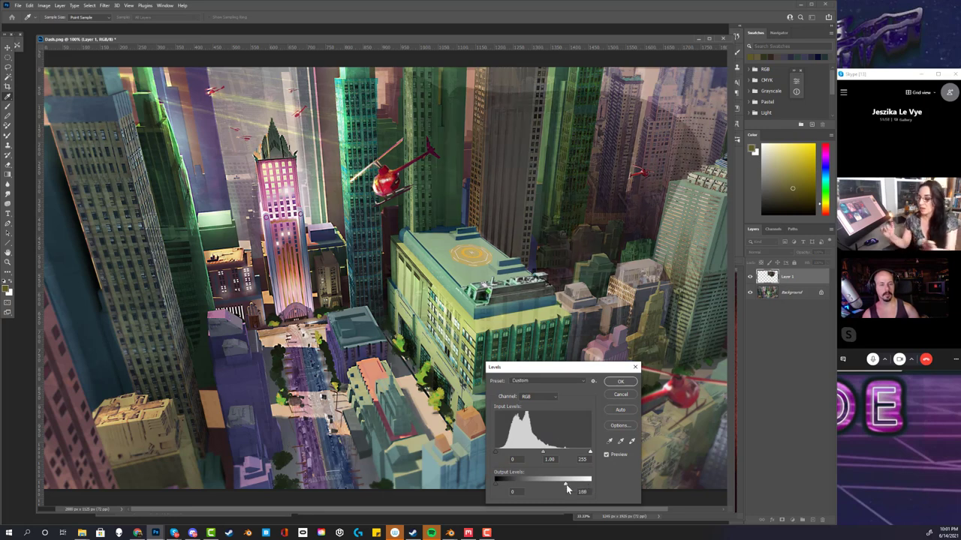
pyautogui.click(538, 396)
pyautogui.click(540, 425)
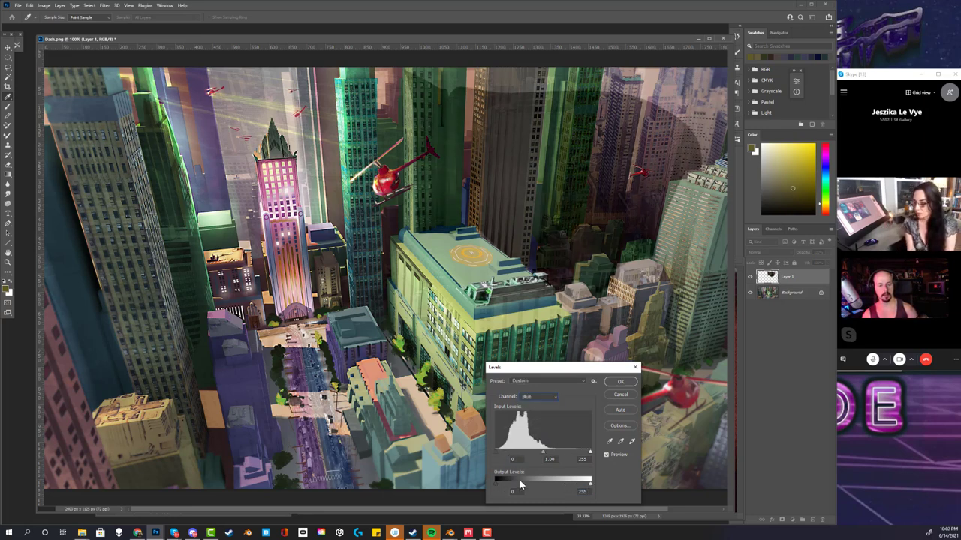
pyautogui.moveTo(496, 483); pyautogui.dragTo(511, 486)
pyautogui.click(620, 381)
# Add a new layer and paint faint light teal haze behind the central building with a large soft round brush
pyautogui.click(7, 108)
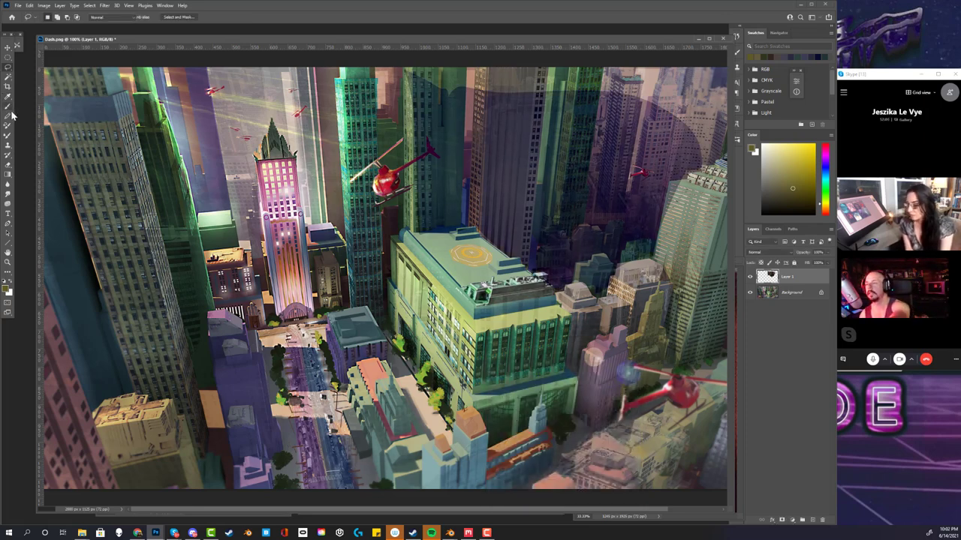
pyautogui.click(812, 520)
pyautogui.rightClick(582, 270)
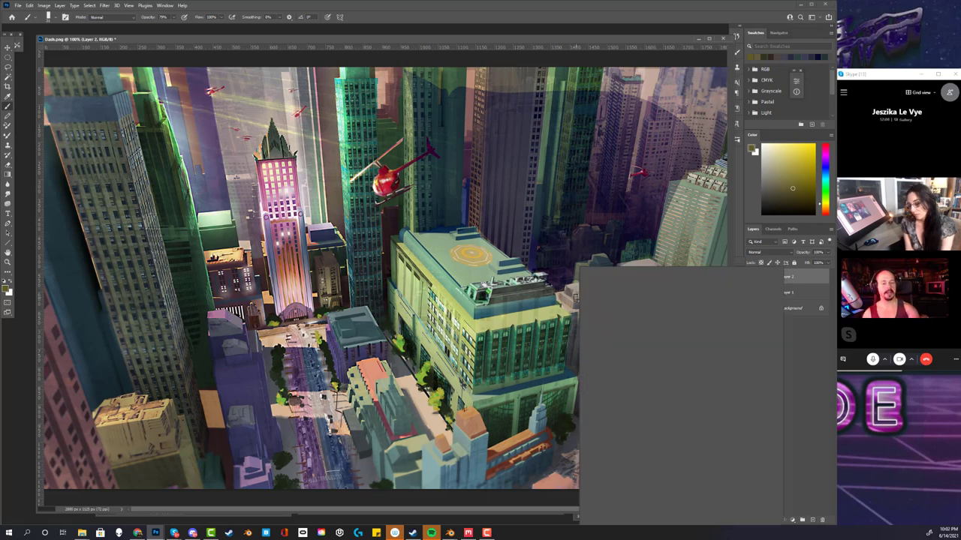
pyautogui.click(652, 286)
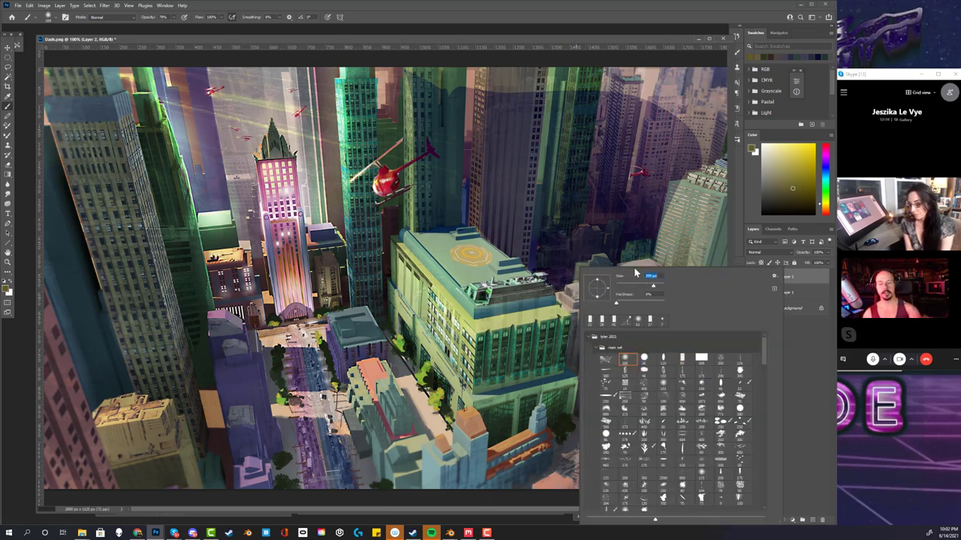
pyautogui.keyDown('alt'); pyautogui.click(172, 148); pyautogui.keyUp('alt')
pyautogui.moveTo(390, 274); pyautogui.dragTo(623, 338)
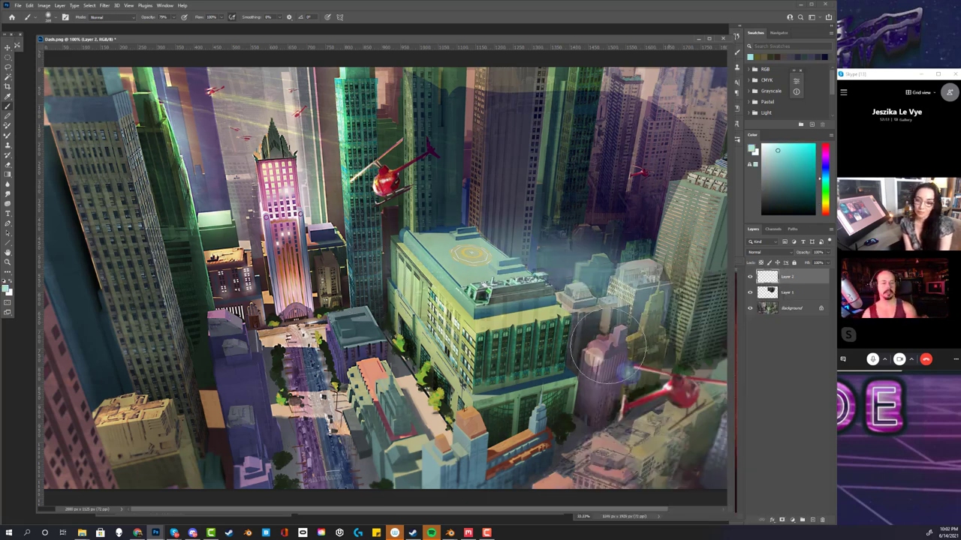
pyautogui.hotkey('ctrl', 'z')
pyautogui.moveTo(405, 270); pyautogui.dragTo(570, 319)
pyautogui.moveTo(420, 251); pyautogui.dragTo(540, 248)
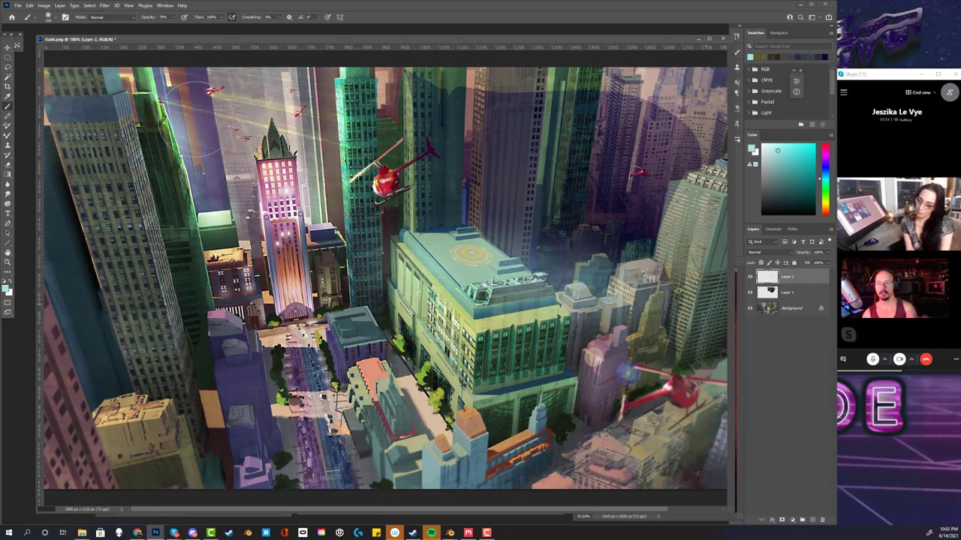
# Change the color to a muted blue and build up broad soft mist between the central building and the distant towers
pyautogui.click(773, 170)
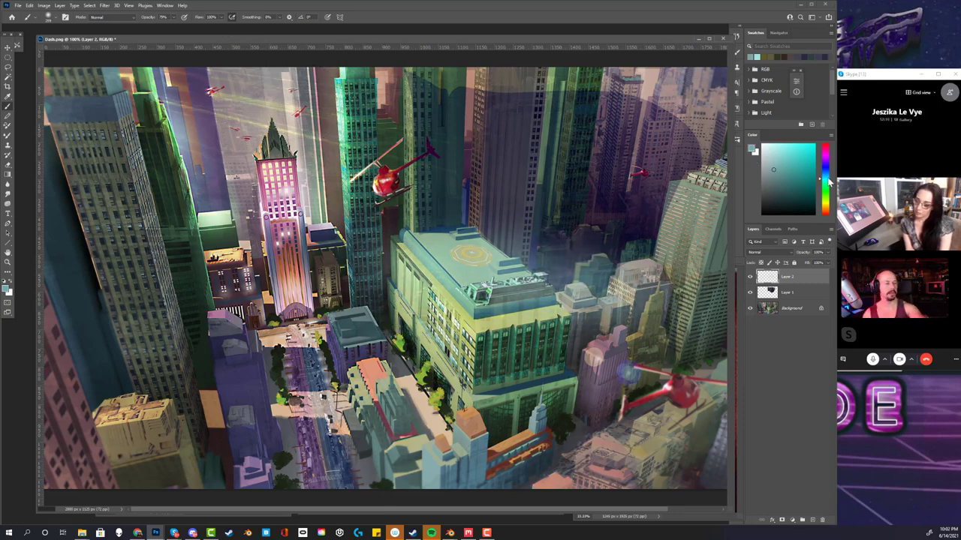
pyautogui.click(826, 175)
pyautogui.moveTo(439, 240); pyautogui.dragTo(606, 292)
pyautogui.moveTo(425, 275)
pyautogui.mouseDown()
pyautogui.moveTo(475, 262)
pyautogui.moveTo(703, 274)
pyautogui.moveTo(550, 249)
pyautogui.moveTo(668, 248)
pyautogui.moveTo(642, 242)
pyautogui.moveTo(479, 220)
pyautogui.mouseUp()
pyautogui.moveTo(322, 274)
pyautogui.mouseDown()
pyautogui.moveTo(539, 212)
pyautogui.moveTo(626, 201)
pyautogui.mouseUp()
# Lasso the central building and nearby foreground blocks, tracing their rooflines against the mist
pyautogui.click(7, 67)
pyautogui.moveTo(658, 269)
pyautogui.mouseDown()
pyautogui.moveTo(617, 265)
pyautogui.moveTo(609, 294)
pyautogui.mouseUp()
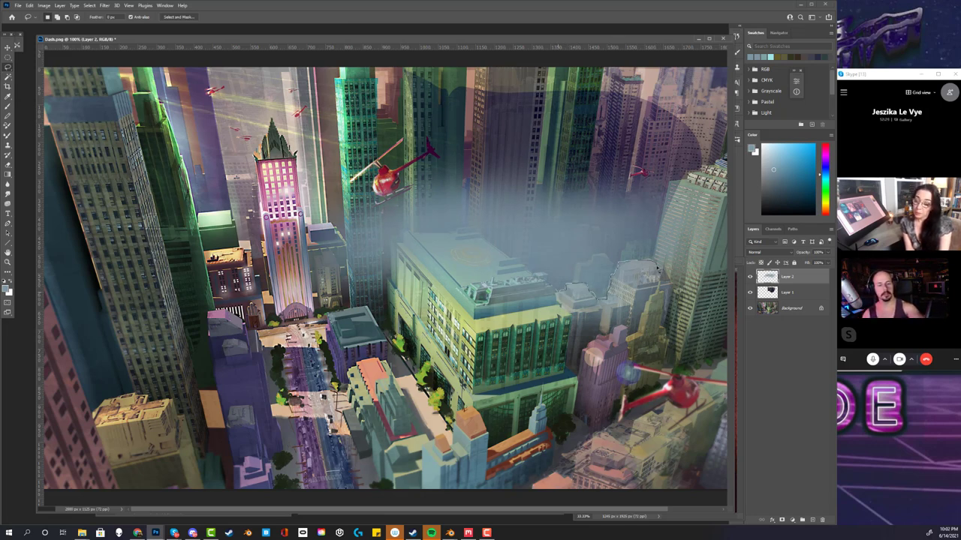
pyautogui.moveTo(514, 255)
pyautogui.mouseDown()
pyautogui.moveTo(466, 223)
pyautogui.moveTo(461, 160)
pyautogui.moveTo(393, 70)
pyautogui.moveTo(350, 81)
pyautogui.moveTo(264, 422)
pyautogui.moveTo(271, 411)
pyautogui.moveTo(358, 474)
pyautogui.moveTo(678, 468)
pyautogui.mouseUp()
pyautogui.moveTo(658, 267); pyautogui.dragTo(657, 268)
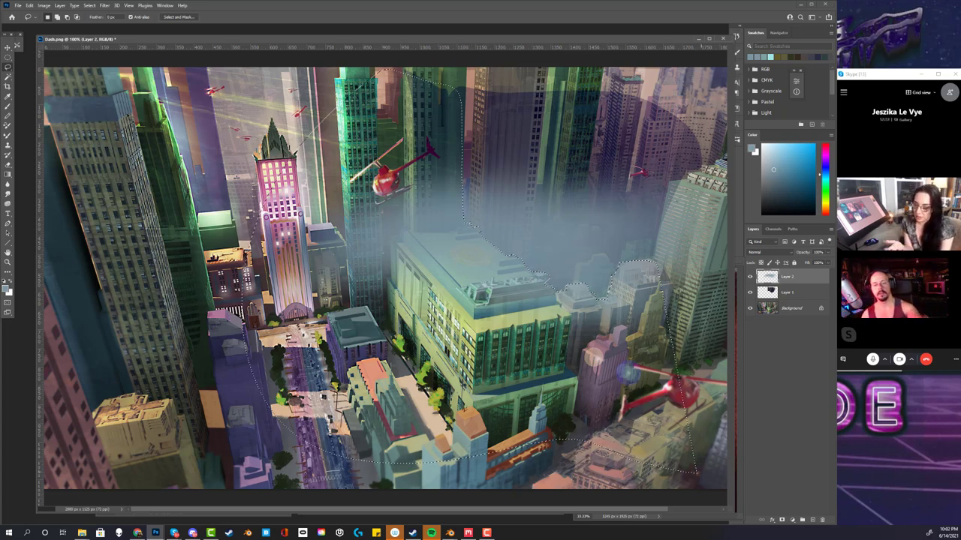
# Darken the mist inside the selection with Levels, using input black 63 and output white 193, and clear the selection
pyautogui.click(45, 7)
pyautogui.moveTo(75, 28)
pyautogui.click(139, 33)
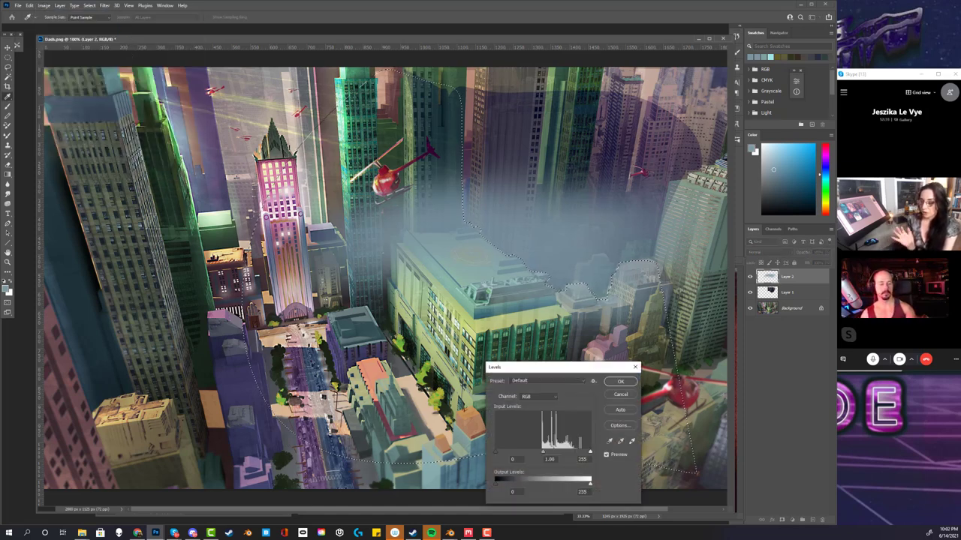
pyautogui.moveTo(590, 480); pyautogui.dragTo(567, 486)
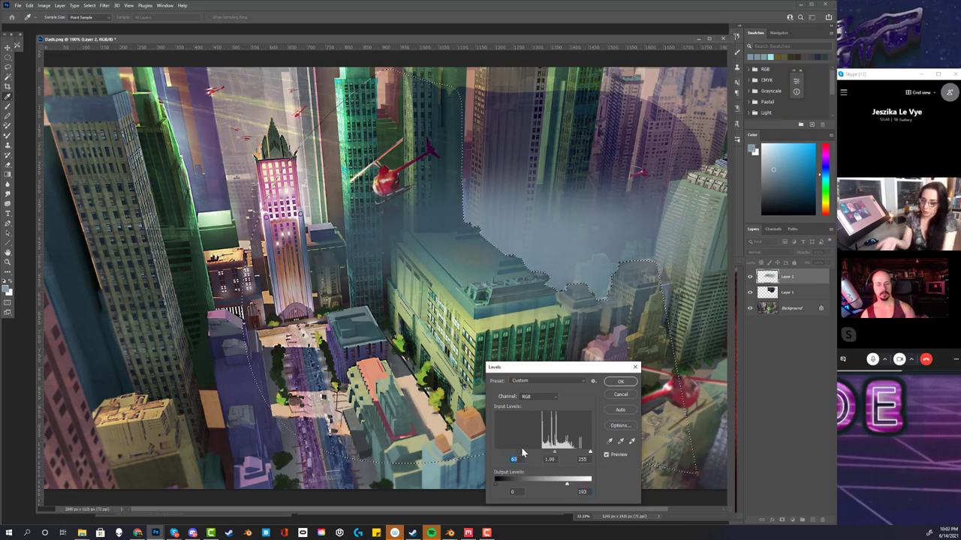
pyautogui.click(629, 381)
pyautogui.hotkey('ctrl', 'd')
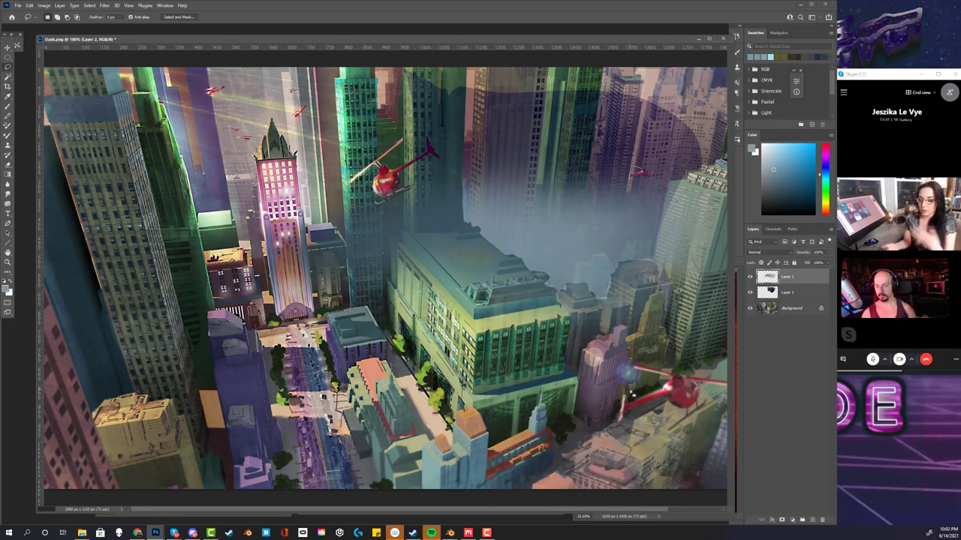
# Erase the mist softly from the central building's roof and thin it over the towers behind with a large soft eraser
pyautogui.click(8, 167)
pyautogui.rightClick(399, 245)
pyautogui.click(490, 272)
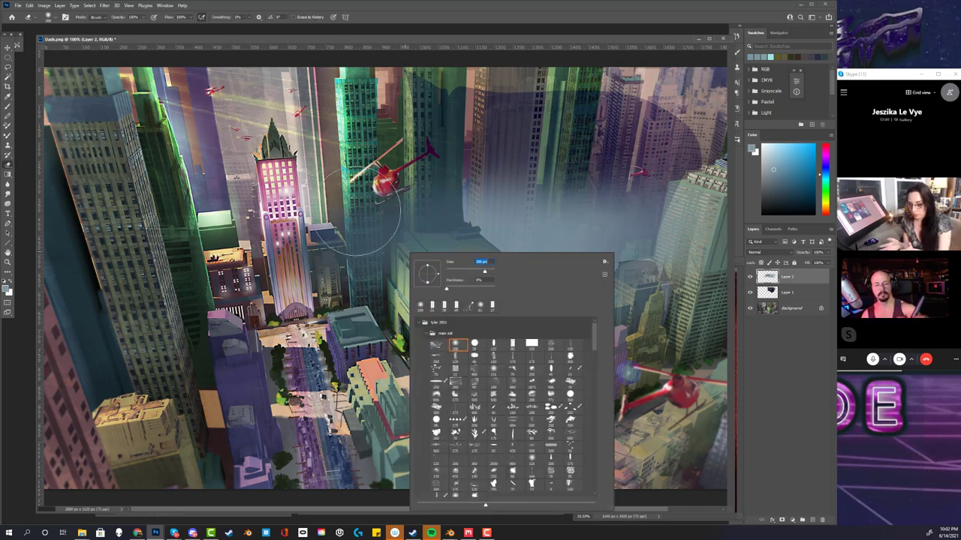
pyautogui.moveTo(411, 225); pyautogui.dragTo(490, 268)
pyautogui.moveTo(449, 218)
pyautogui.mouseDown()
pyautogui.moveTo(405, 240)
pyautogui.moveTo(450, 285)
pyautogui.moveTo(488, 285)
pyautogui.mouseUp()
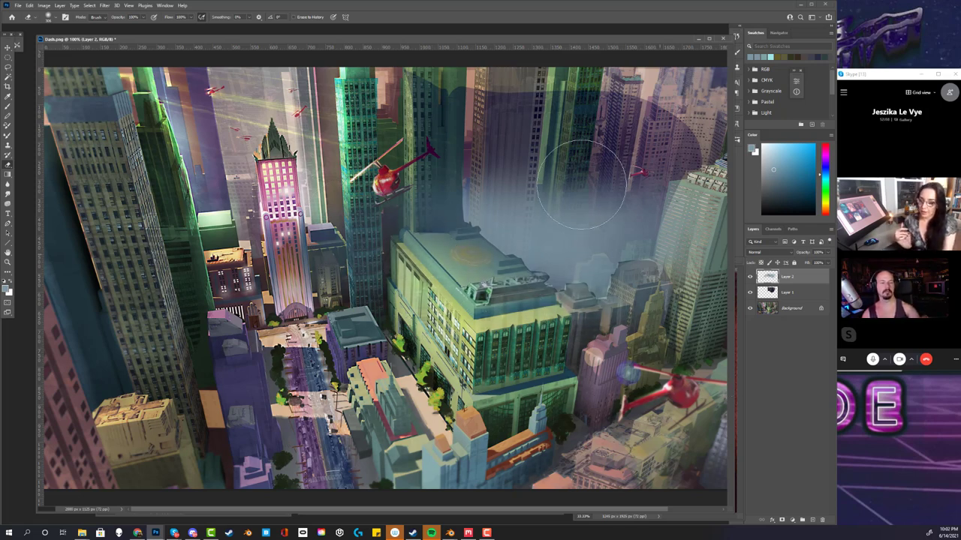
pyautogui.moveTo(493, 179); pyautogui.dragTo(593, 249)
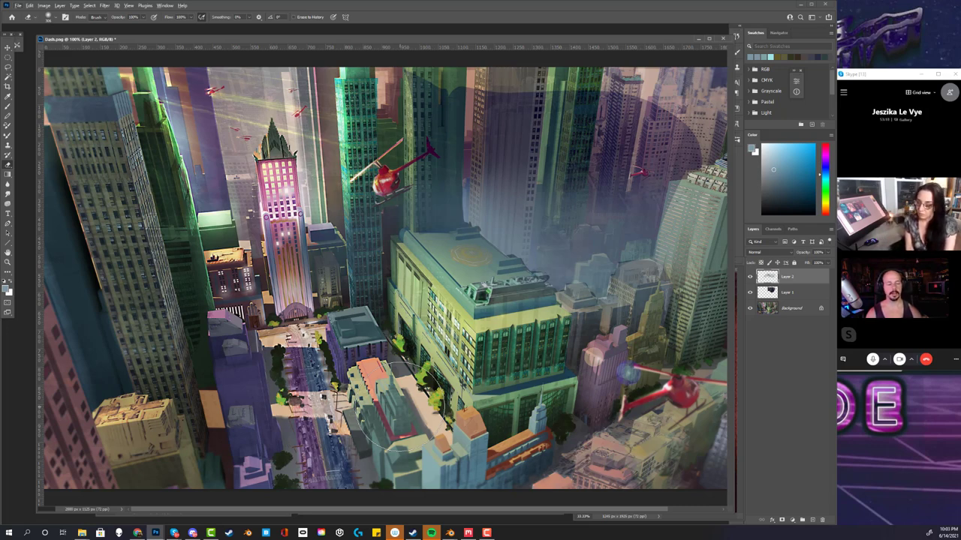
# Add a new layer above the mist and set up a small hard brush from the main set for marking up the scene
pyautogui.click(11, 106)
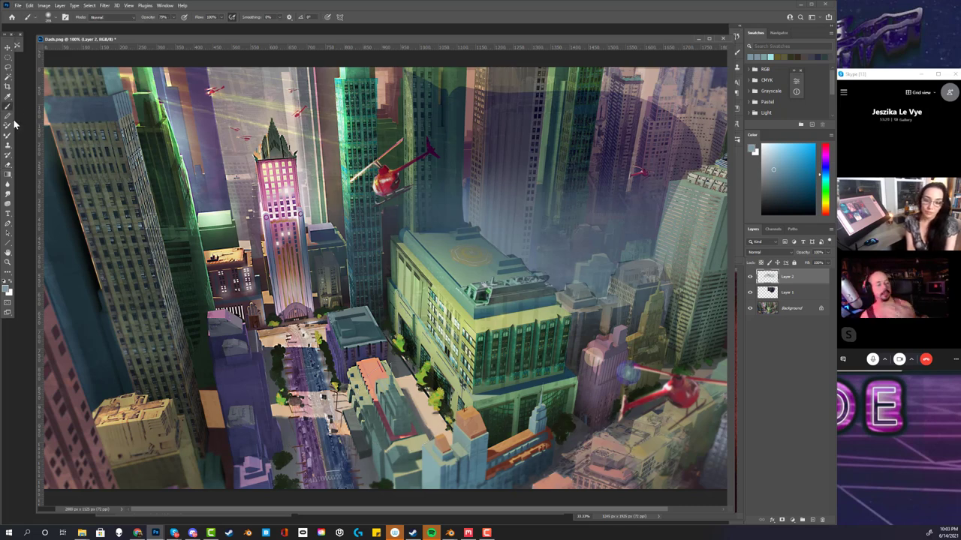
pyautogui.click(811, 519)
pyautogui.rightClick(504, 434)
pyautogui.click(583, 361)
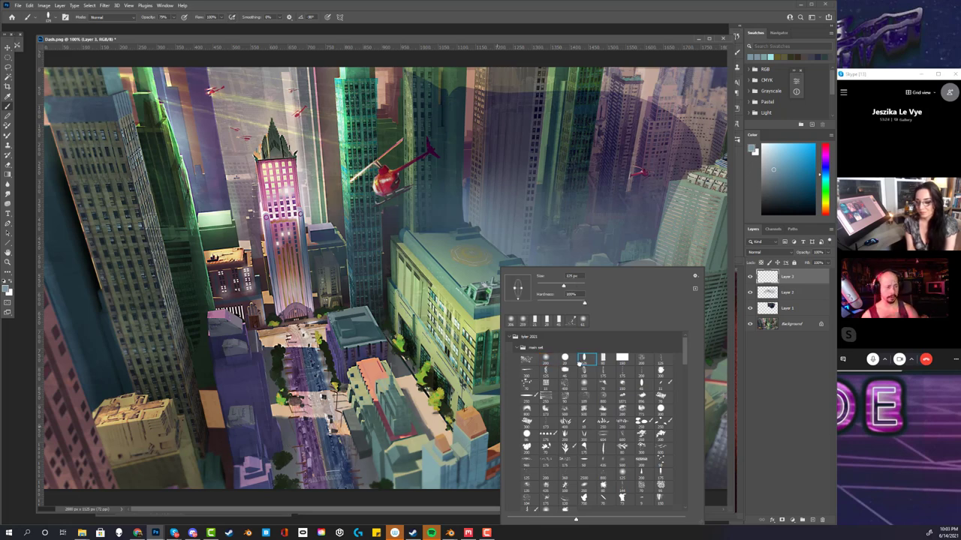
pyautogui.click(542, 287)
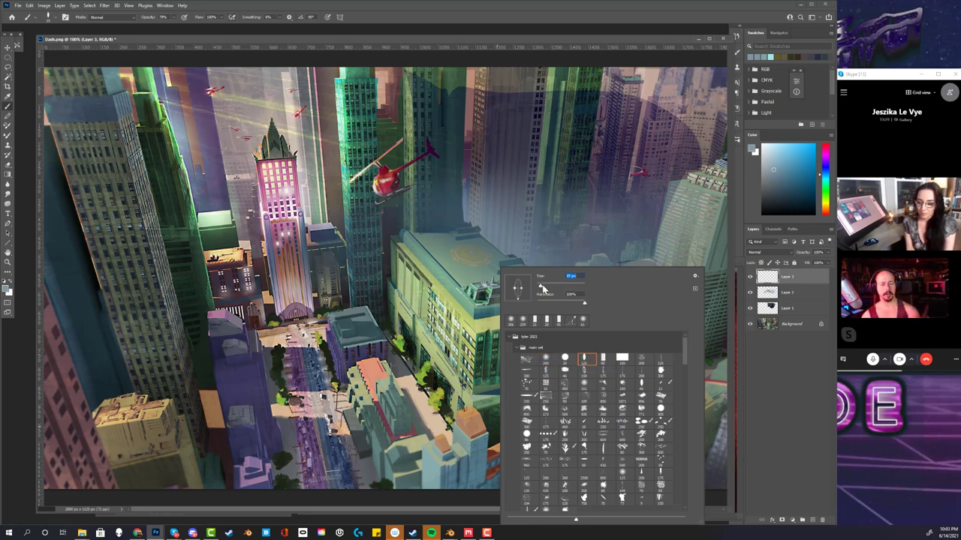
pyautogui.click(541, 237)
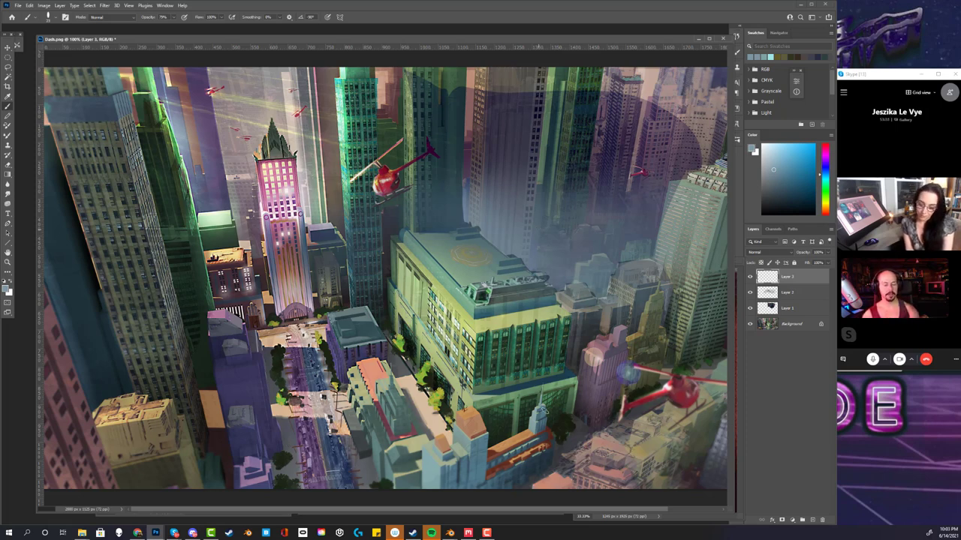
pyautogui.rightClick(544, 411)
pyautogui.press('Return')
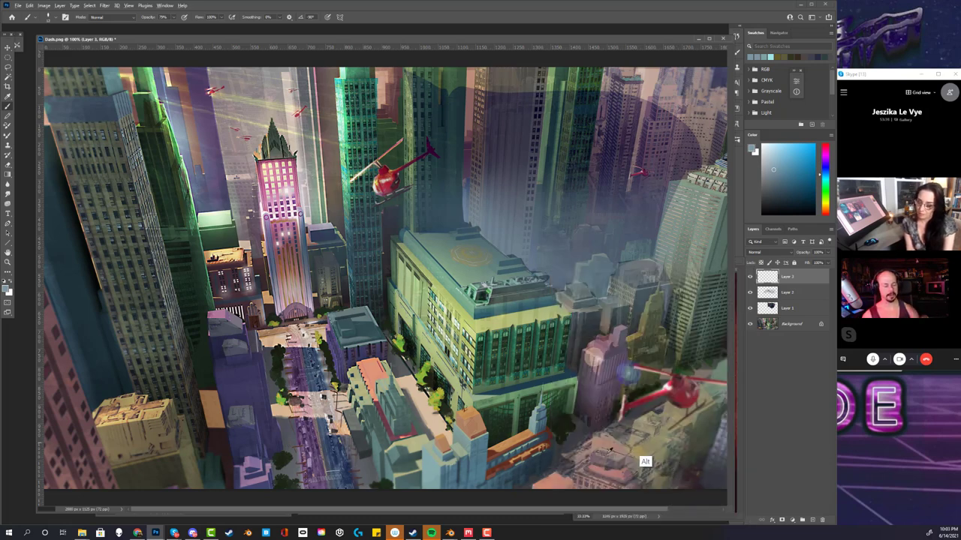
# Pick a brighter blue and try quick marks on the distant buildings and the yellow foreground rooftop, undoing each one
pyautogui.moveTo(681, 263)
pyautogui.mouseDown()
pyautogui.moveTo(673, 299)
pyautogui.moveTo(695, 283)
pyautogui.mouseUp()
pyautogui.click(797, 158)
pyautogui.hotkey('ctrl', 'z')
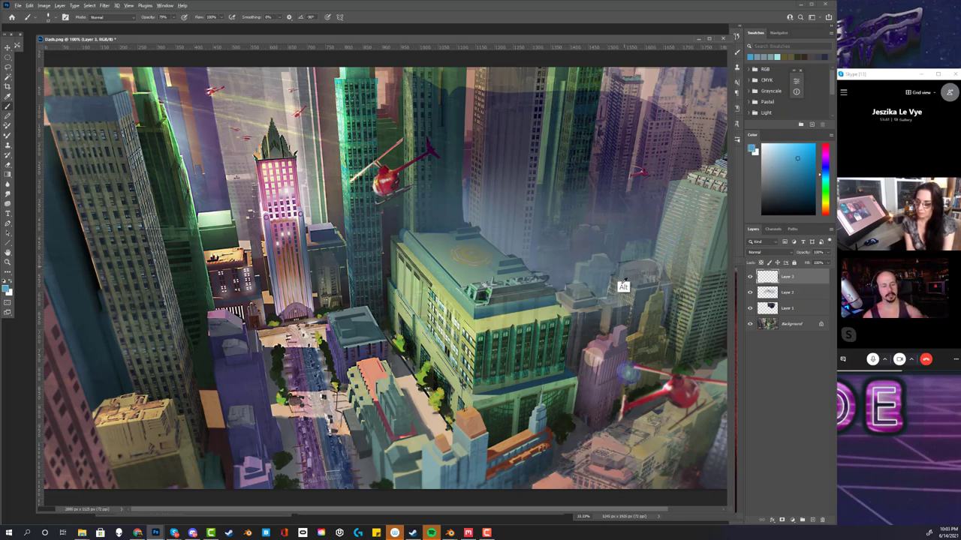
pyautogui.moveTo(622, 265); pyautogui.dragTo(622, 341)
pyautogui.hotkey('ctrl', 'z')
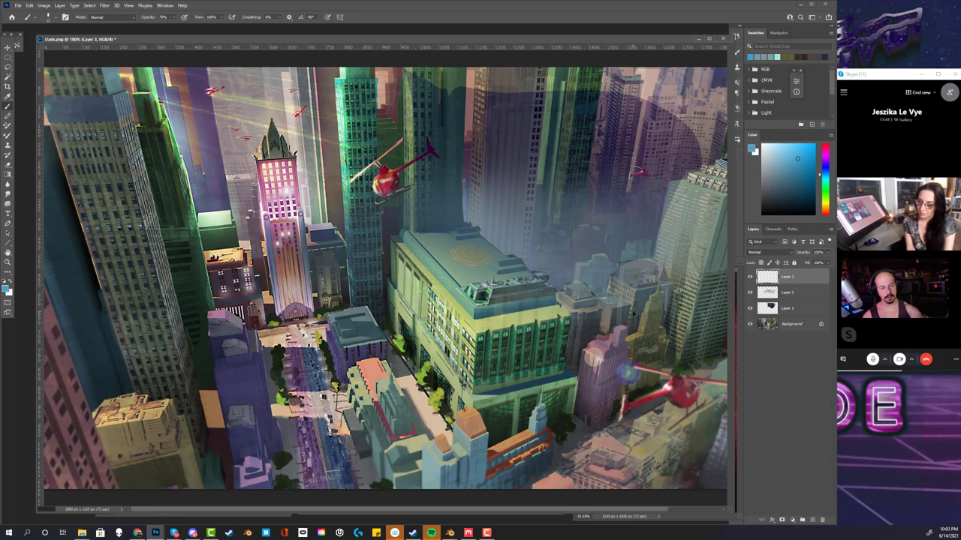
pyautogui.moveTo(105, 419)
pyautogui.mouseDown()
pyautogui.moveTo(169, 443)
pyautogui.moveTo(147, 462)
pyautogui.mouseUp()
pyautogui.hotkey('ctrl', 'z')
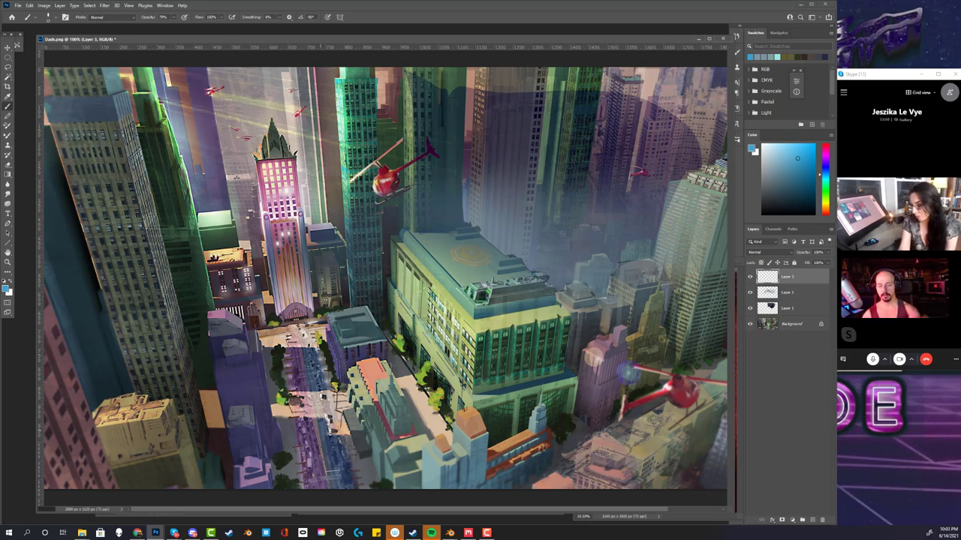
# Circle the faded rooftops beneath the foreground helicopter, then the central building's front roof edge, in blue, undoing each circle
pyautogui.moveTo(694, 433)
pyautogui.mouseDown()
pyautogui.moveTo(638, 416)
pyautogui.moveTo(685, 431)
pyautogui.moveTo(525, 473)
pyautogui.moveTo(593, 424)
pyautogui.mouseUp()
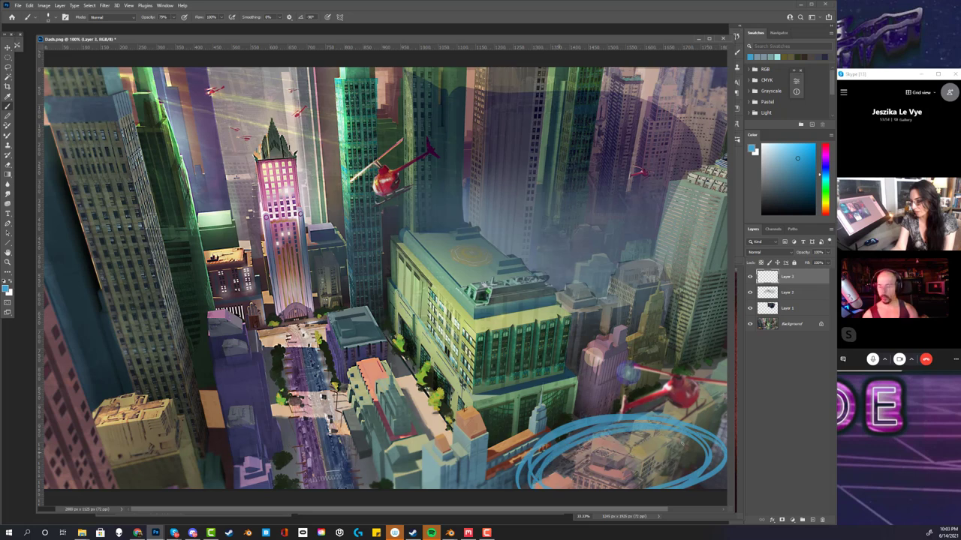
pyautogui.hotkey('ctrl', 'z')
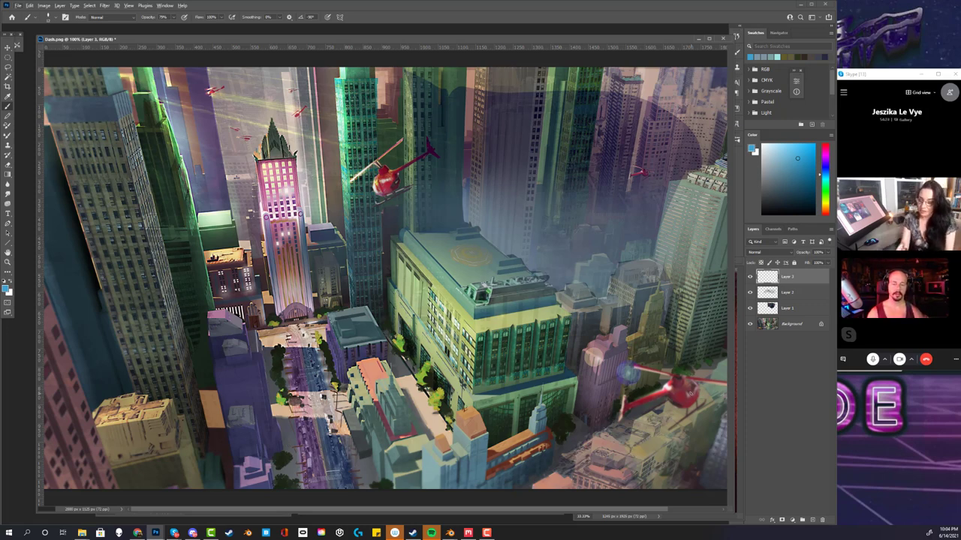
pyautogui.moveTo(487, 293)
pyautogui.mouseDown()
pyautogui.moveTo(450, 331)
pyautogui.moveTo(469, 308)
pyautogui.mouseUp()
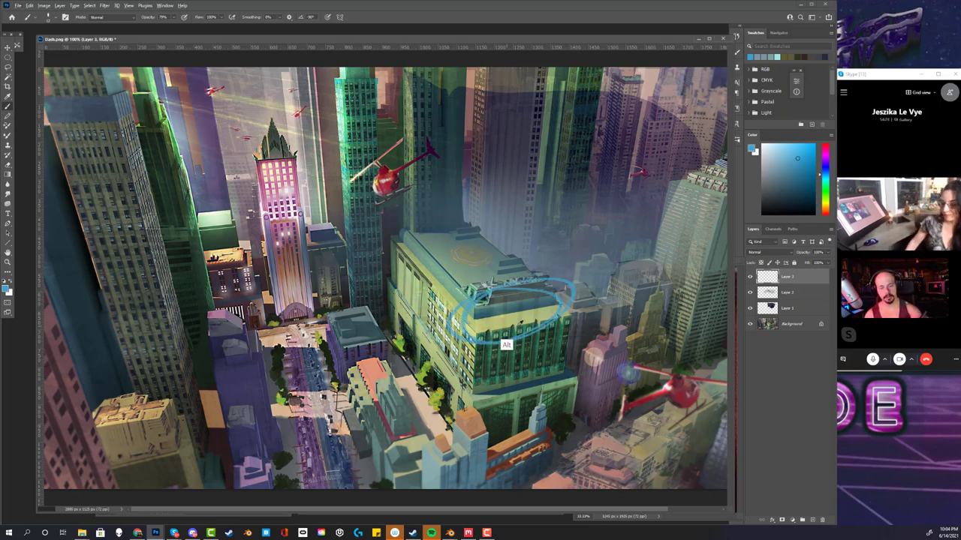
pyautogui.hotkey('ctrl', 'z')
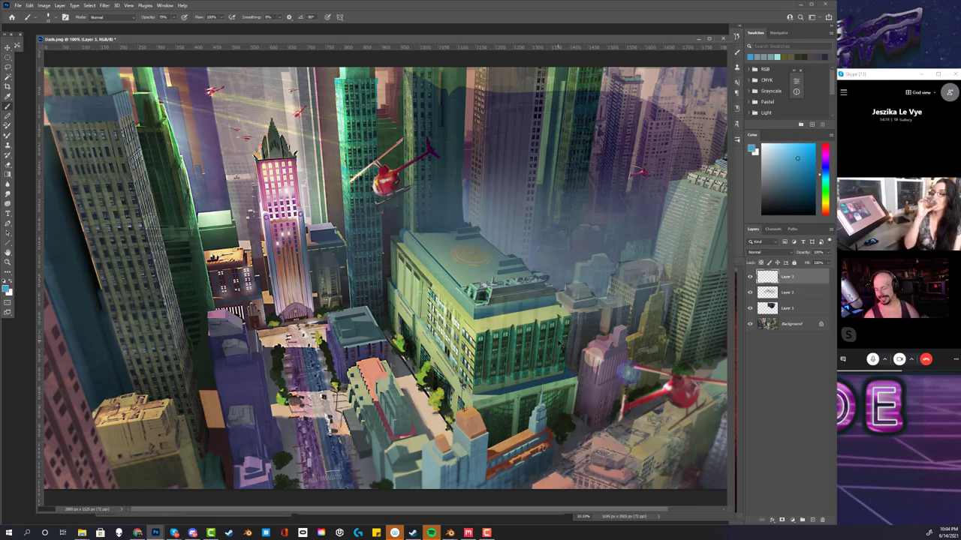
# Try cropping the scene to a narrower frame centred on the pink tower and the avenue, using a full-screen view, and cancel the crop
pyautogui.press('f')
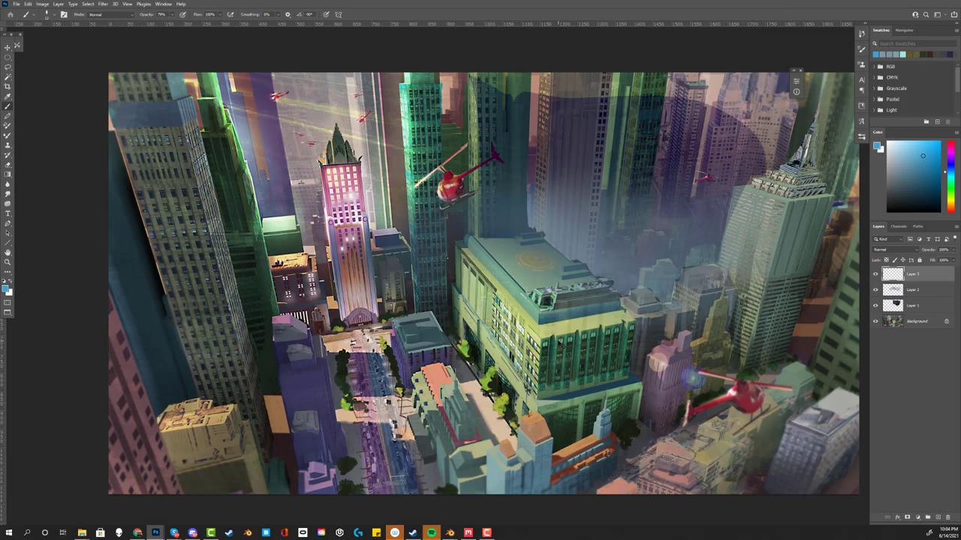
pyautogui.click(7, 86)
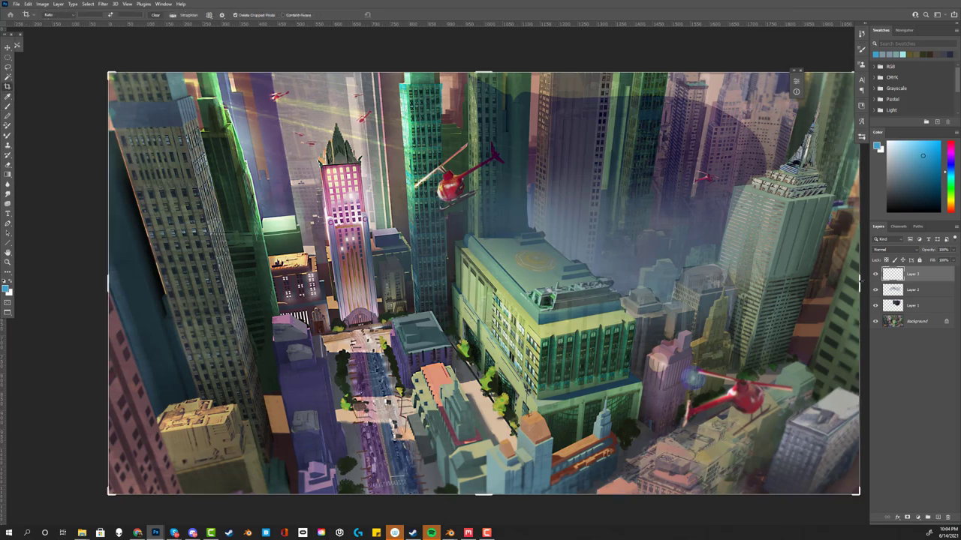
pyautogui.moveTo(861, 281); pyautogui.dragTo(696, 261)
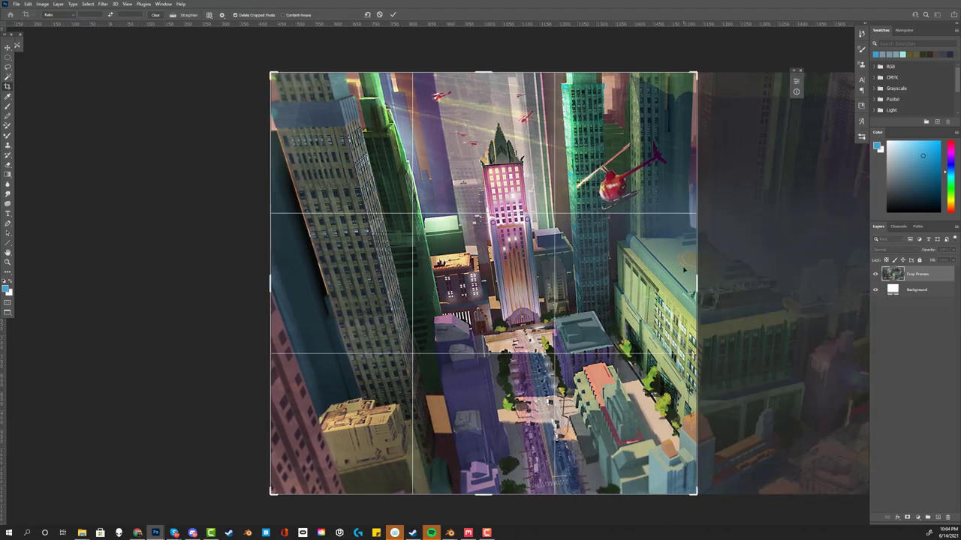
pyautogui.moveTo(272, 285); pyautogui.dragTo(301, 285)
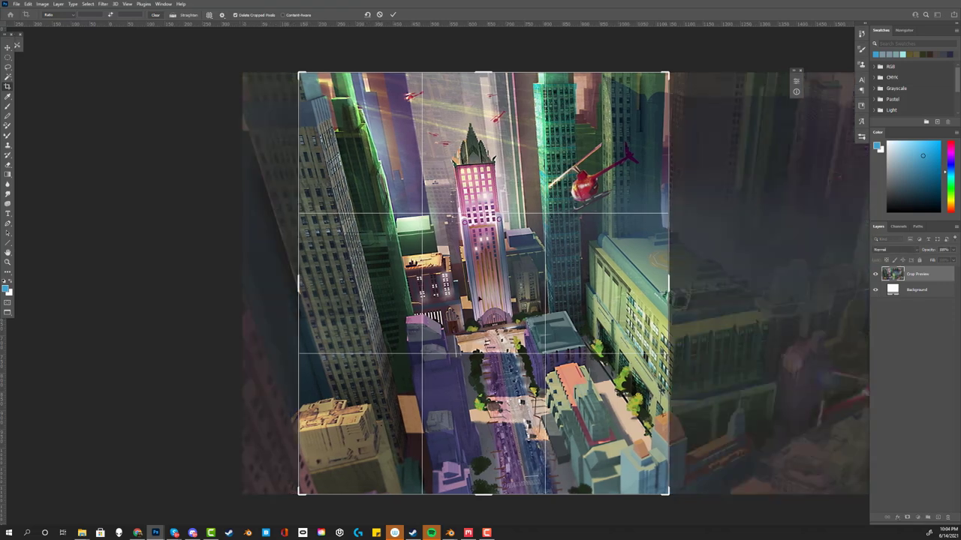
pyautogui.moveTo(300, 284); pyautogui.dragTo(310, 284)
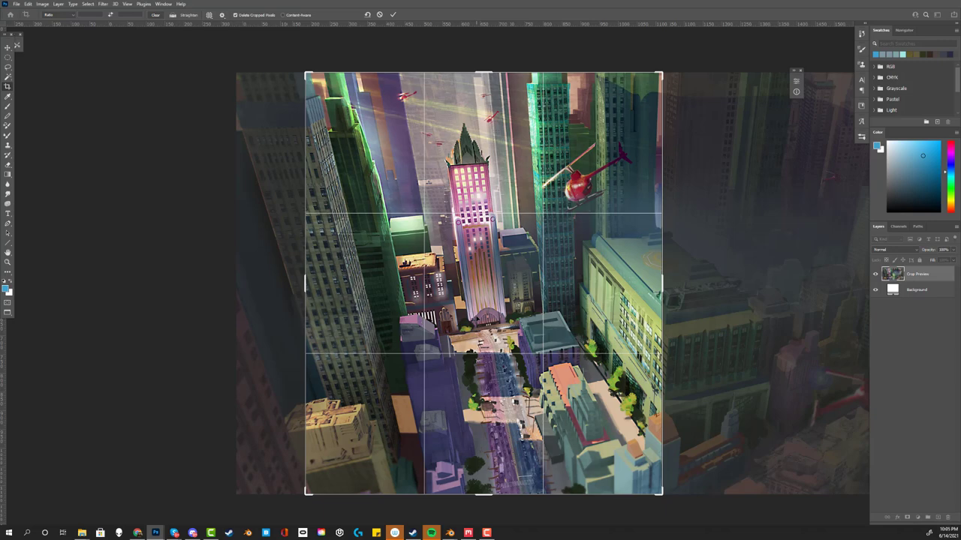
pyautogui.press('Escape')
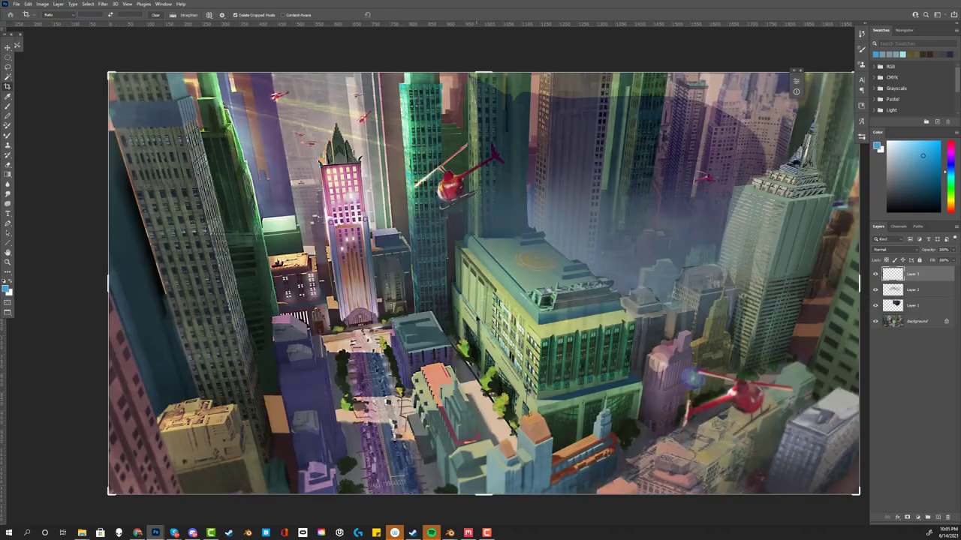
pyautogui.press('f')
pyautogui.press('f')
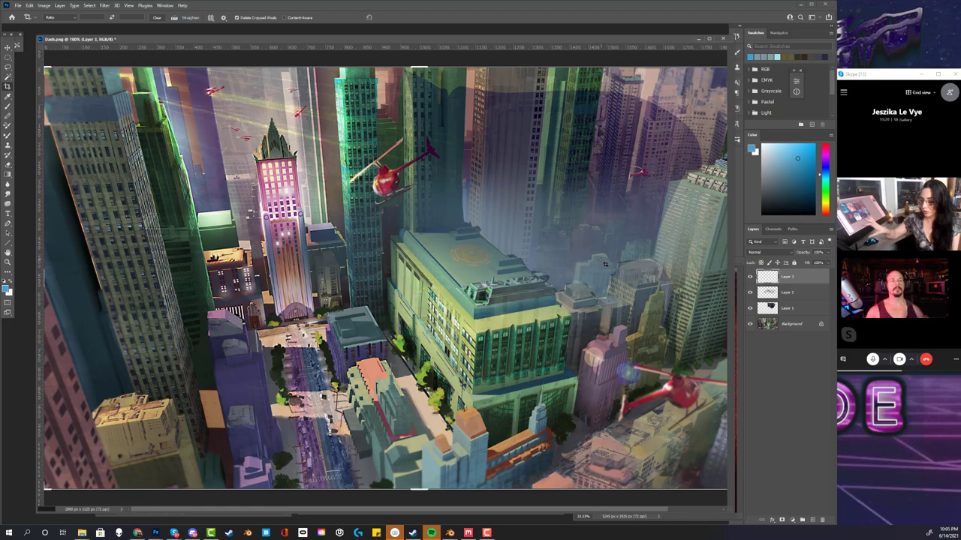
# Switch to the browser and bring its window into view over the painting for the Into the Spider-Verse artwork on ArtStation
pyautogui.hotkey('alt', 'Tab')
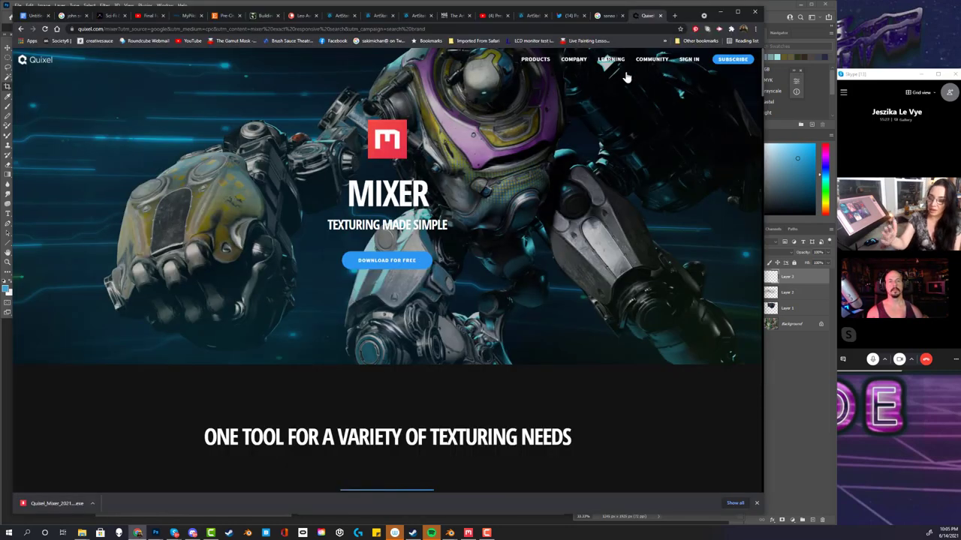
pyautogui.moveTo(698, 11); pyautogui.dragTo(676, 3)
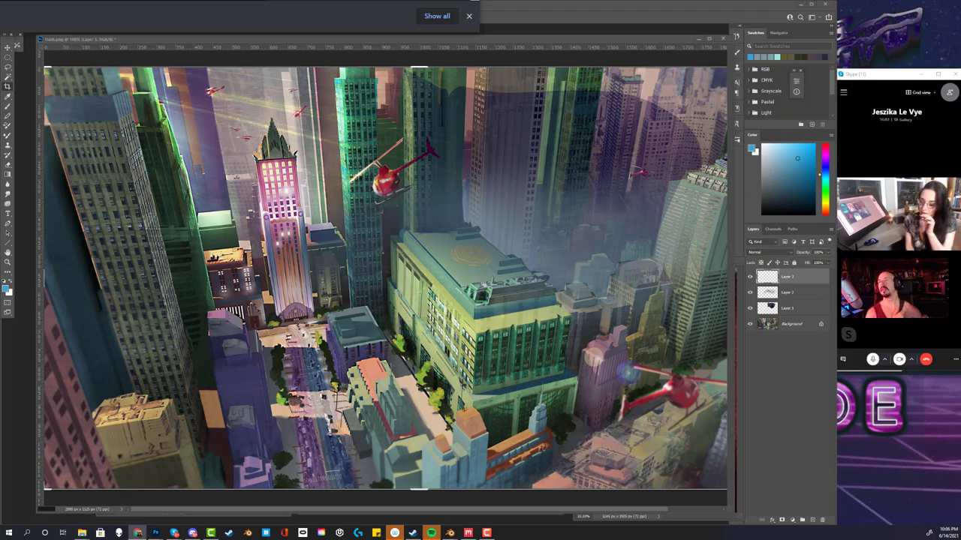
pyautogui.moveTo(405, 0); pyautogui.dragTo(716, 51)
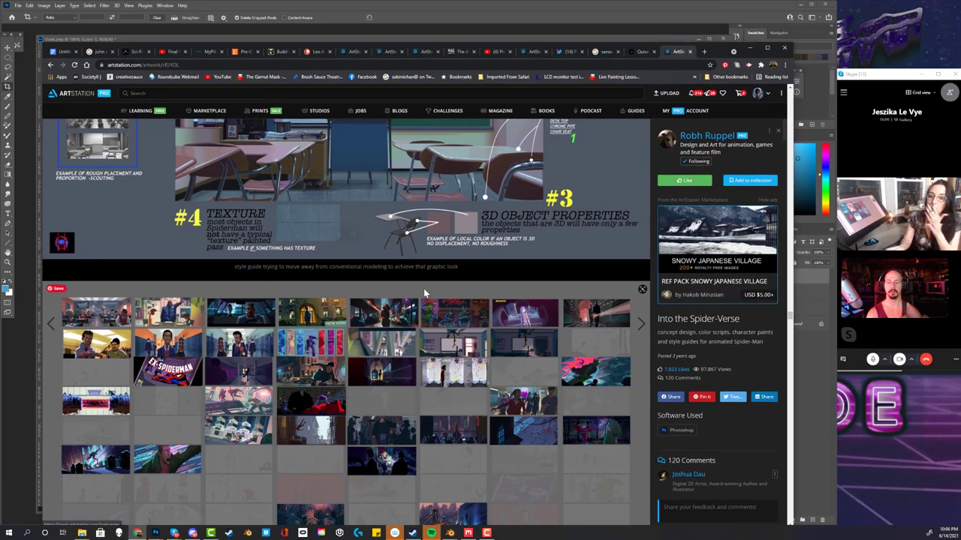
# Examine the Into the Spider-Verse vis dev paintings for how they simplify distant skylines and nearer Brooklyn rooftops
pyautogui.scroll(-10, 423, 288)
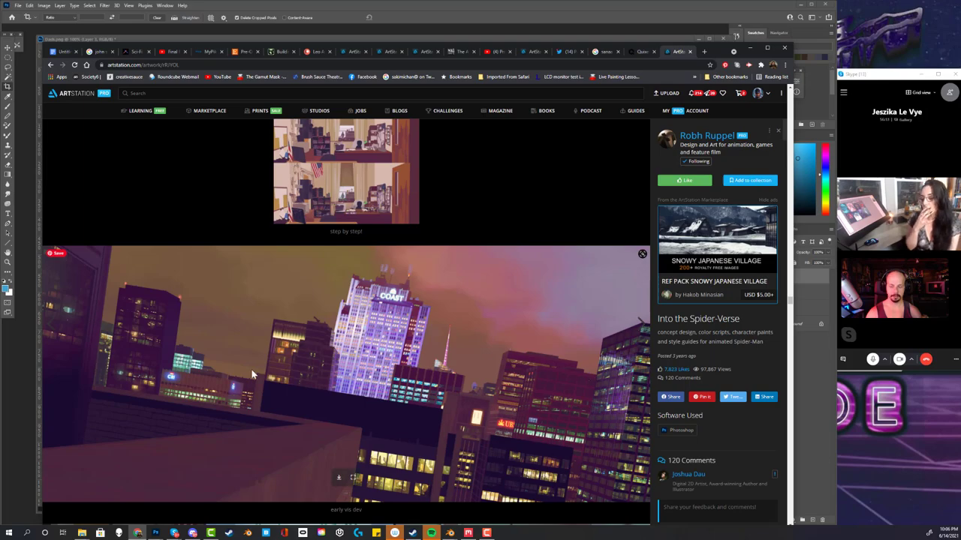
pyautogui.scroll(-15, 265, 370)
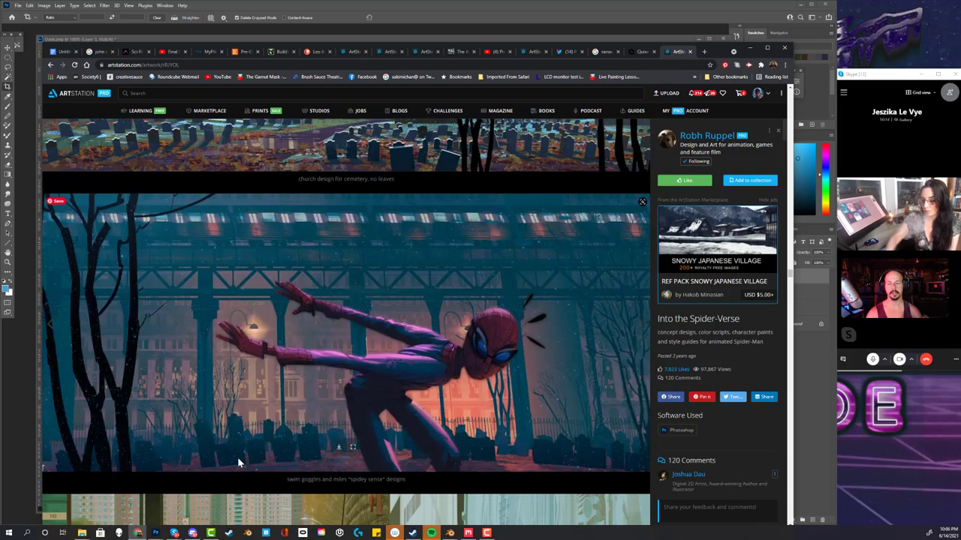
pyautogui.scroll(15, 239, 461)
pyautogui.scroll(-10, 295, 495)
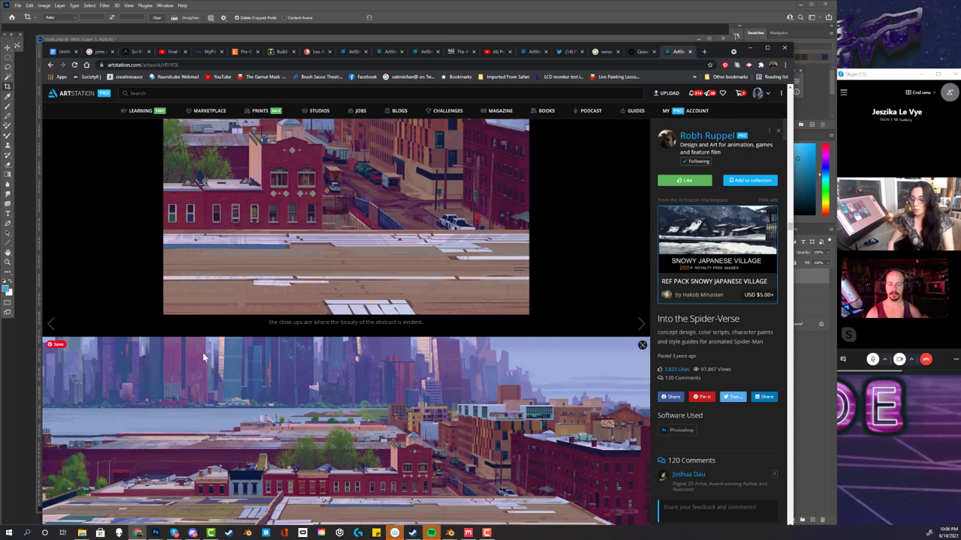
pyautogui.scroll(5, 394, 419)
pyautogui.scroll(10, 394, 418)
pyautogui.scroll(-12, 330, 442)
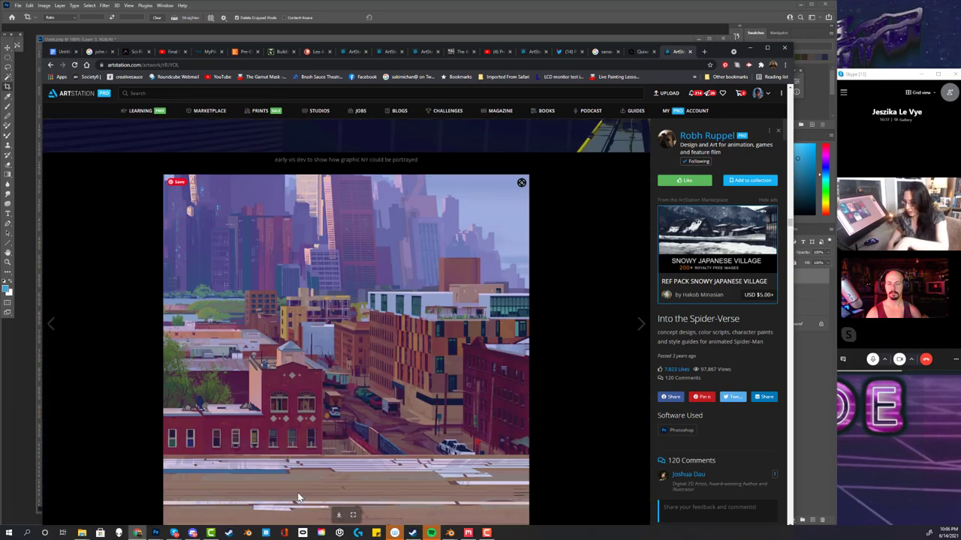
pyautogui.scroll(-5, 297, 492)
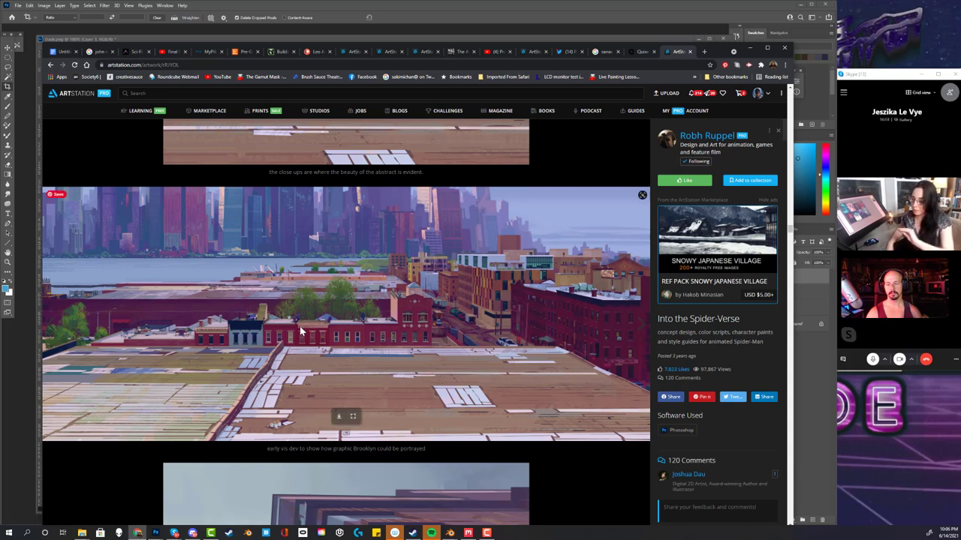
pyautogui.scroll(-10, 314, 442)
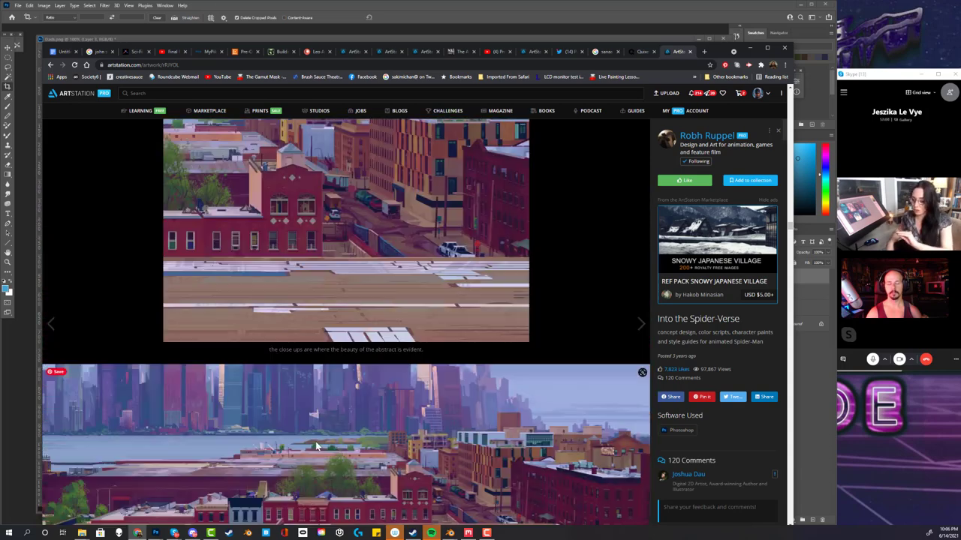
# Examine the graphic New York streets, the aerial skyline and the bridge color script, and return to the painting in Photoshop
pyautogui.scroll(10, 234, 463)
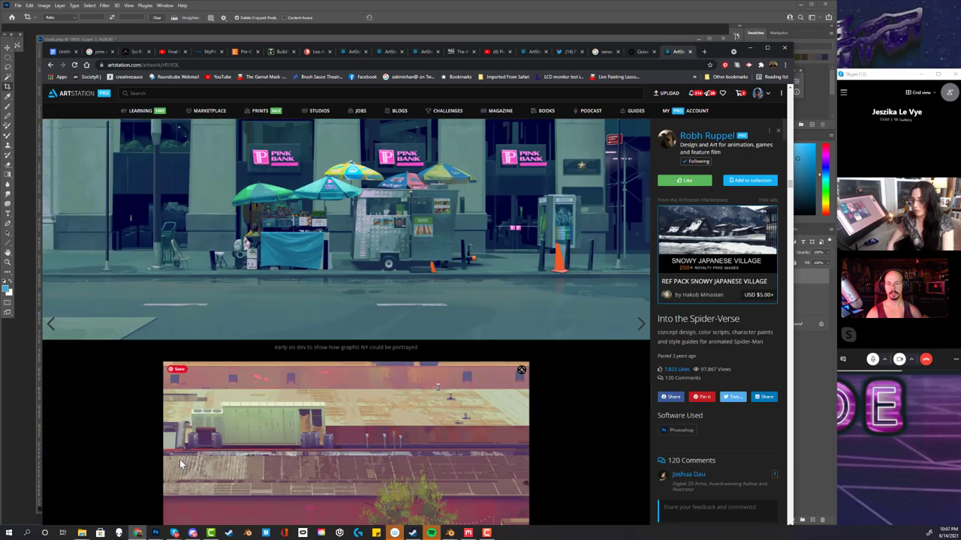
pyautogui.scroll(5, 159, 453)
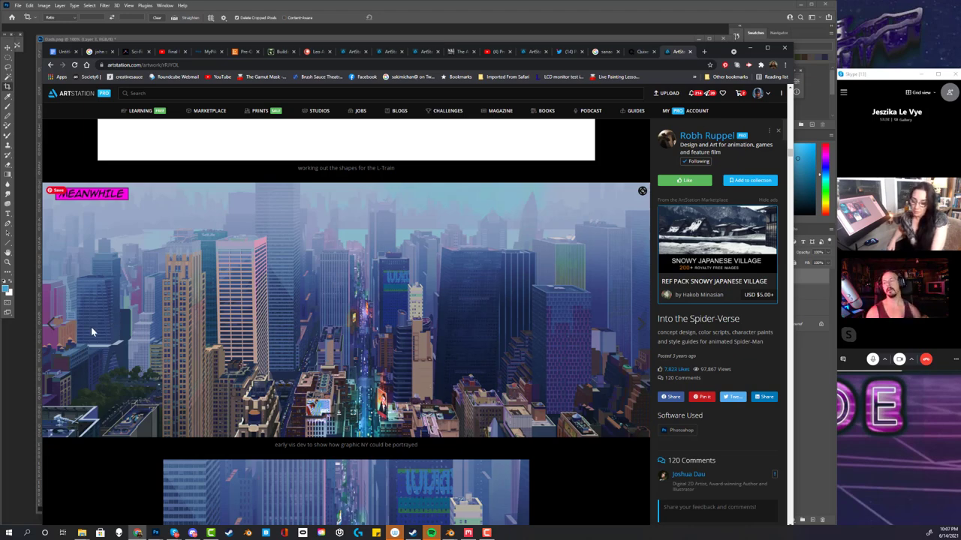
pyautogui.scroll(10, 214, 360)
pyautogui.scroll(15, 135, 390)
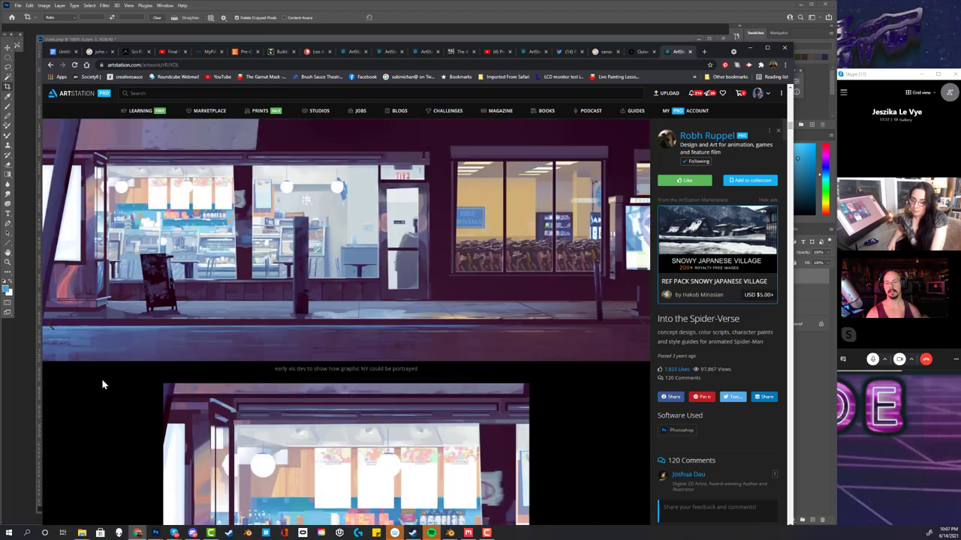
pyautogui.scroll(10, 514, 219)
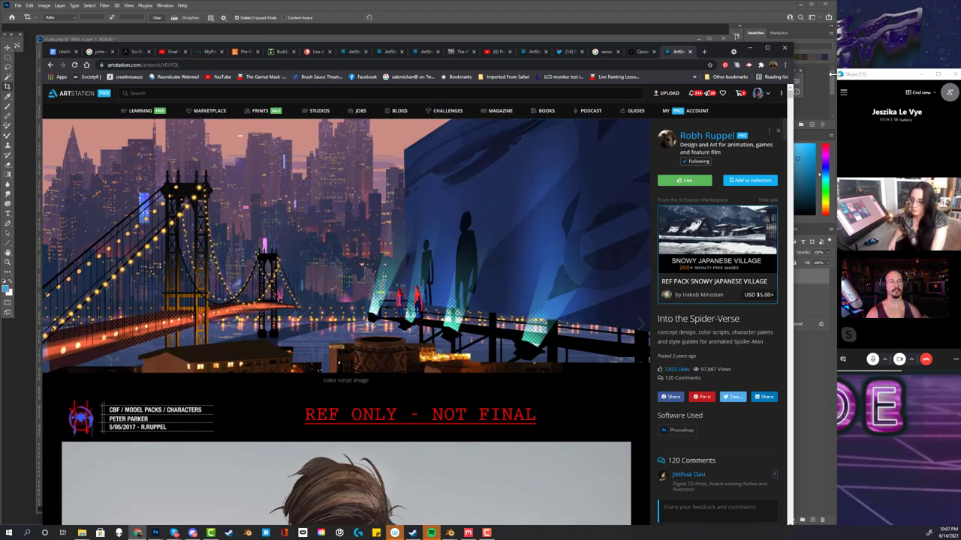
pyautogui.click(749, 48)
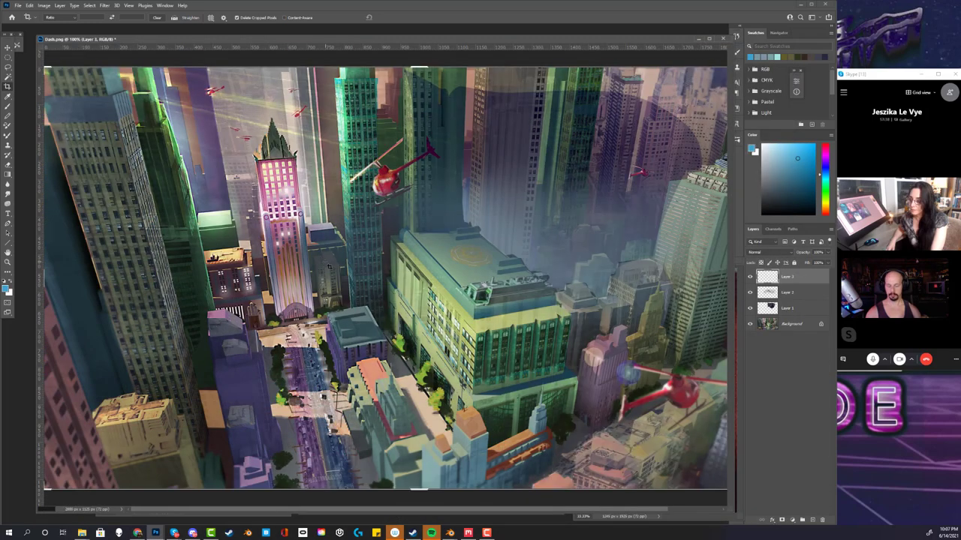
# Zoom the Dash.png city scene out to 25% and place its shrunken window among the other open illustrations
pyautogui.click(329, 267)
pyautogui.hotkey('ctrl', '-')
pyautogui.hotkey('ctrl', '-')
pyautogui.hotkey('ctrl', '-')
pyautogui.hotkey('ctrl', '-')
pyautogui.moveTo(144, 45); pyautogui.dragTo(394, 248)
# Bring up BadConceptArtist.jpg, zoom it to 66.7%, and enlarge its window to fill most of the workspace
pyautogui.click(616, 220)
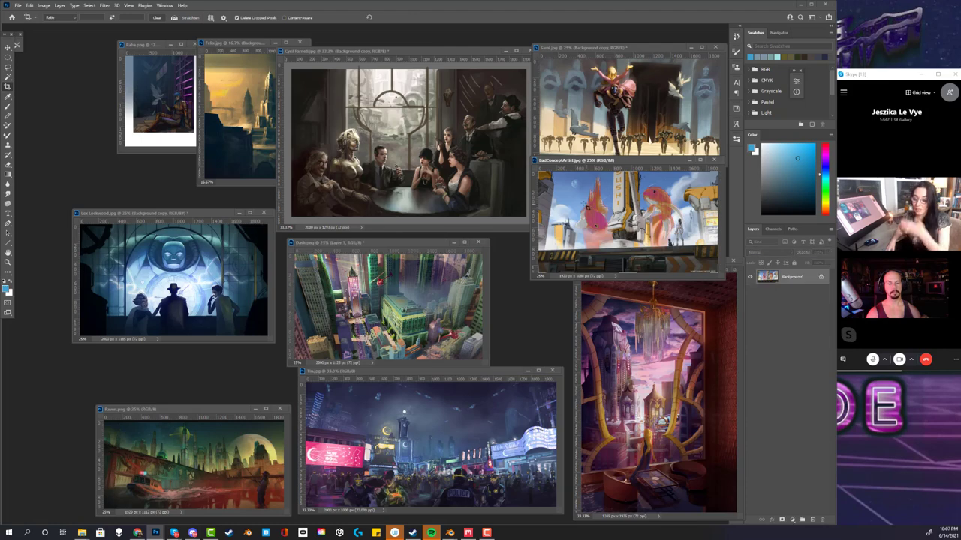
pyautogui.hotkey('ctrl', '+')
pyautogui.hotkey('ctrl', '+')
pyautogui.moveTo(607, 165); pyautogui.dragTo(264, 48)
pyautogui.hotkey('ctrl', '+')
pyautogui.moveTo(574, 336); pyautogui.dragTo(713, 518)
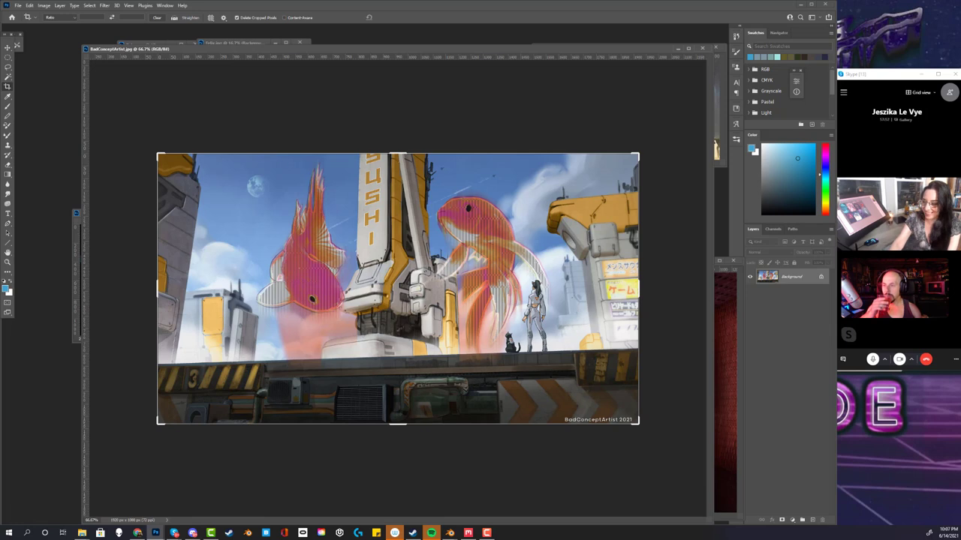
# Duplicate the Background layer of BadConceptArtist.jpg as Background copy
pyautogui.click(60, 6)
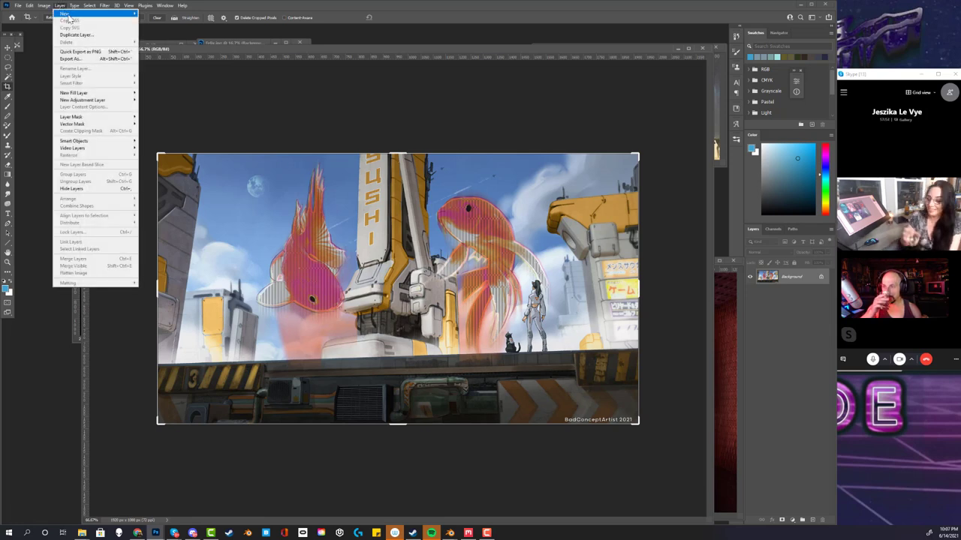
pyautogui.click(75, 34)
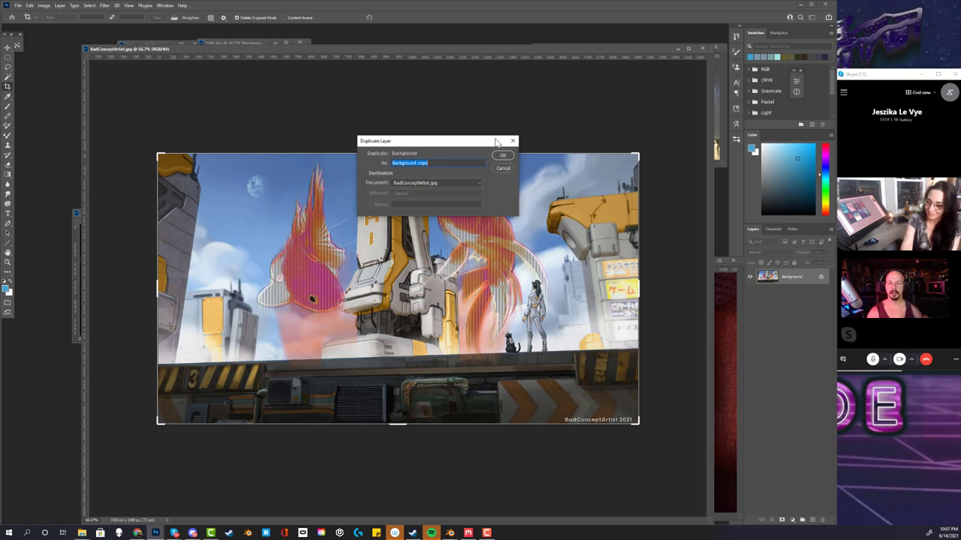
pyautogui.click(502, 155)
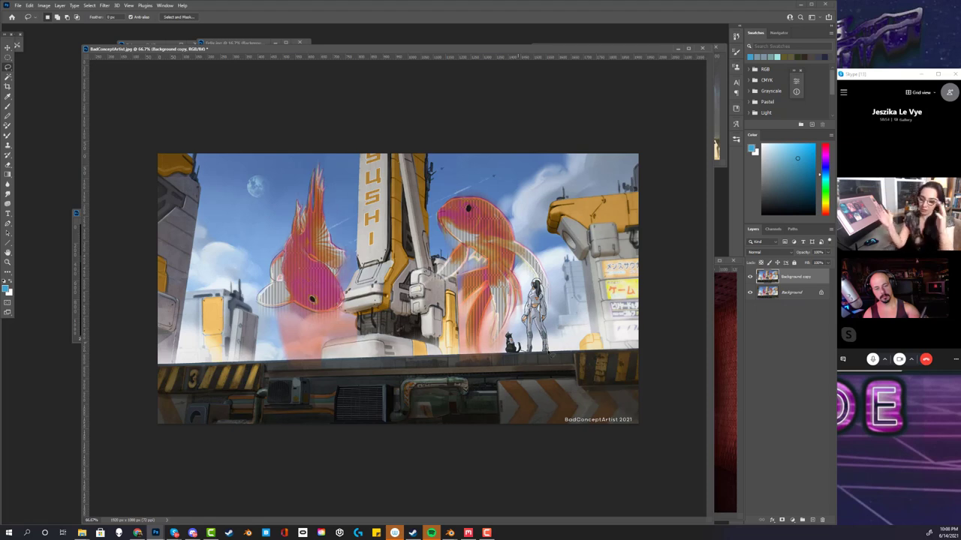
# Copy the lassoed woman and cat onto a new layer and move the copy left, in front of the right goldfish
pyautogui.moveTo(502, 353); pyautogui.dragTo(502, 354)
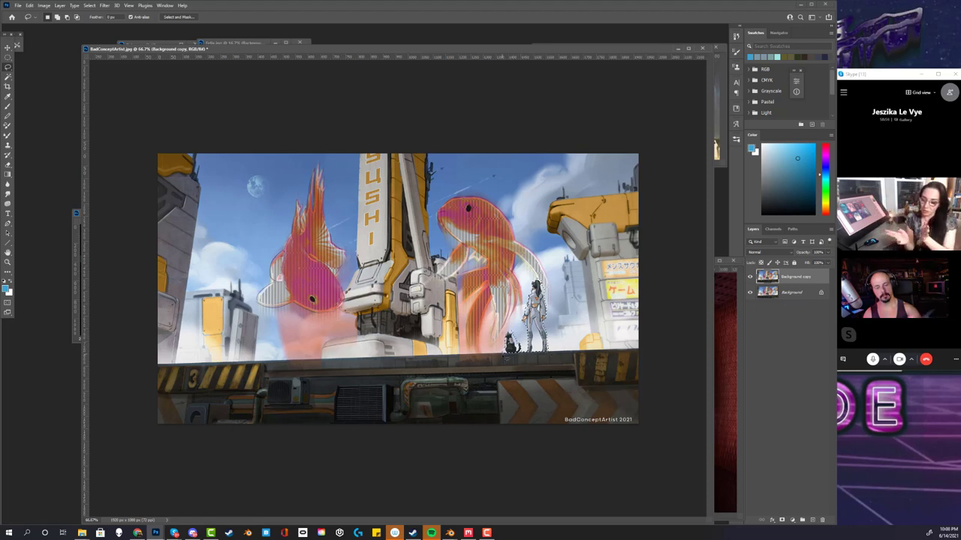
pyautogui.hotkey('ctrl', 'j')
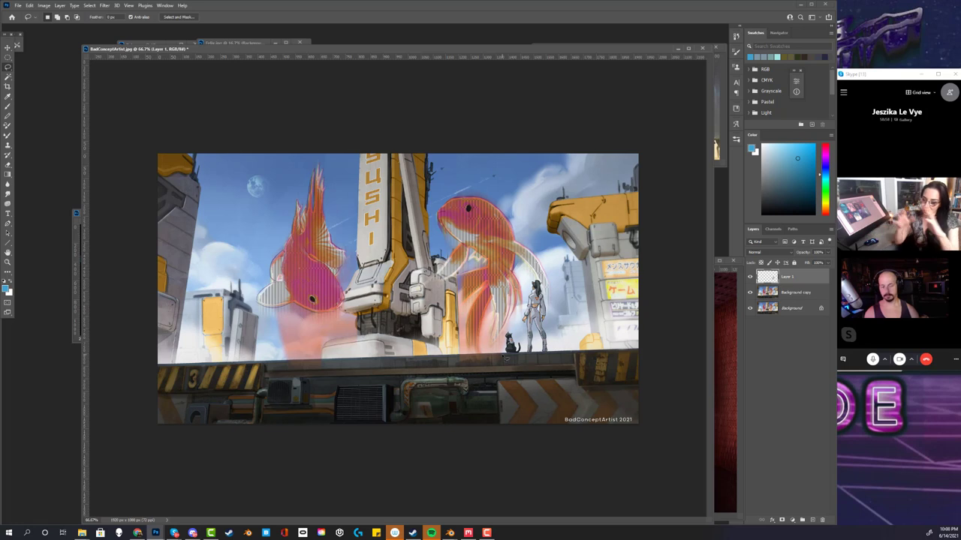
pyautogui.click(7, 47)
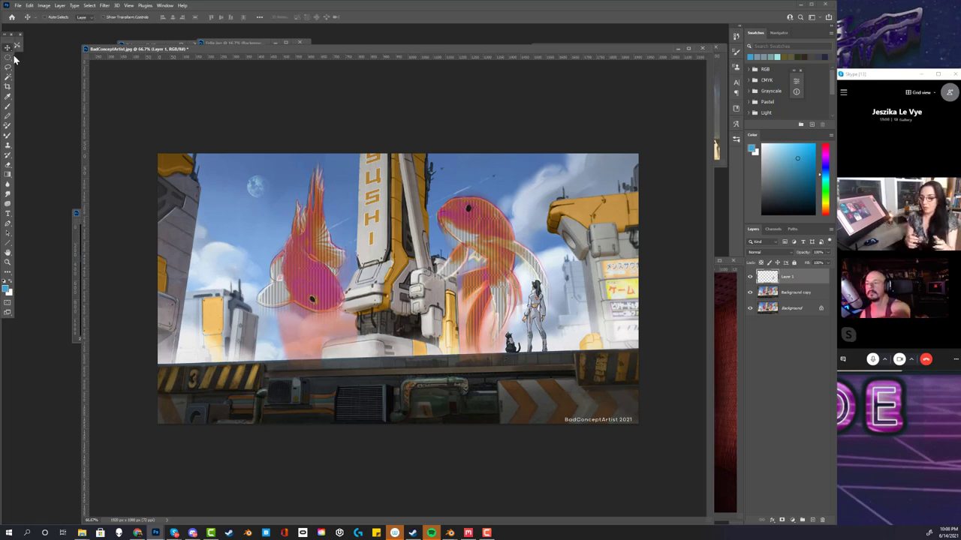
pyautogui.moveTo(534, 316); pyautogui.dragTo(488, 312)
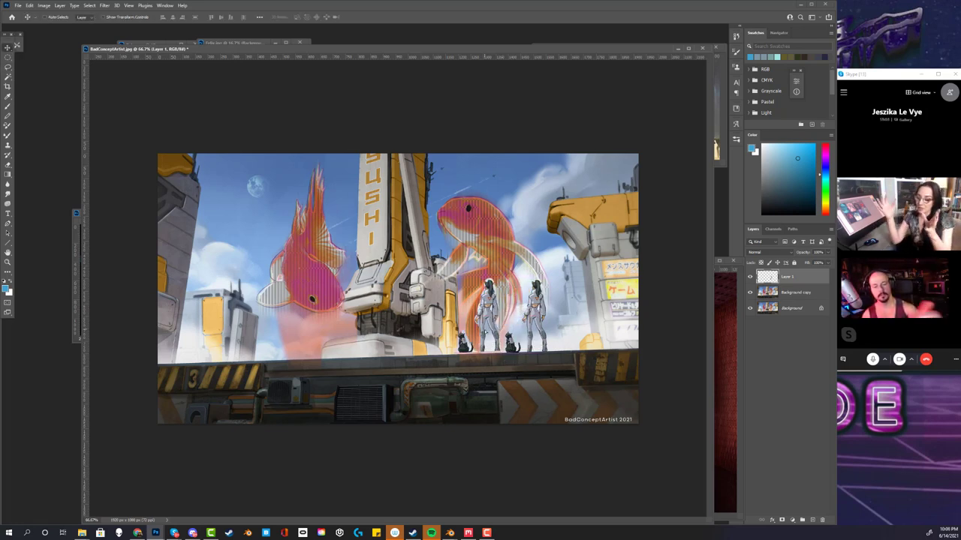
# Paint out the original woman with a soft round brush in the pale blue sampled beside her, and merge the layer into Background copy
pyautogui.click(8, 108)
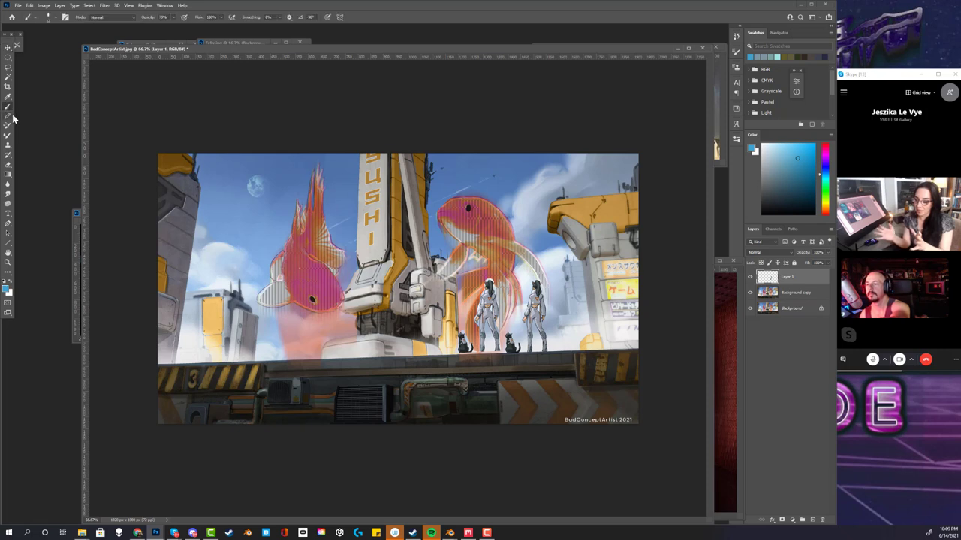
pyautogui.keyDown('alt'); pyautogui.click(549, 308); pyautogui.keyUp('alt')
pyautogui.rightClick(552, 324)
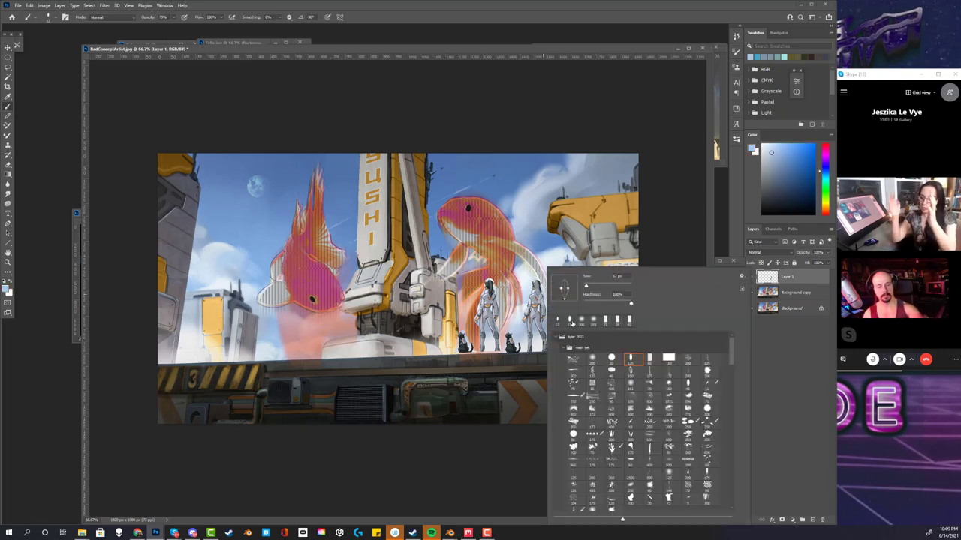
pyautogui.moveTo(534, 284); pyautogui.dragTo(535, 303)
pyautogui.rightClick(541, 297)
pyautogui.click(592, 359)
pyautogui.click(610, 287)
pyautogui.moveTo(530, 286); pyautogui.dragTo(545, 324)
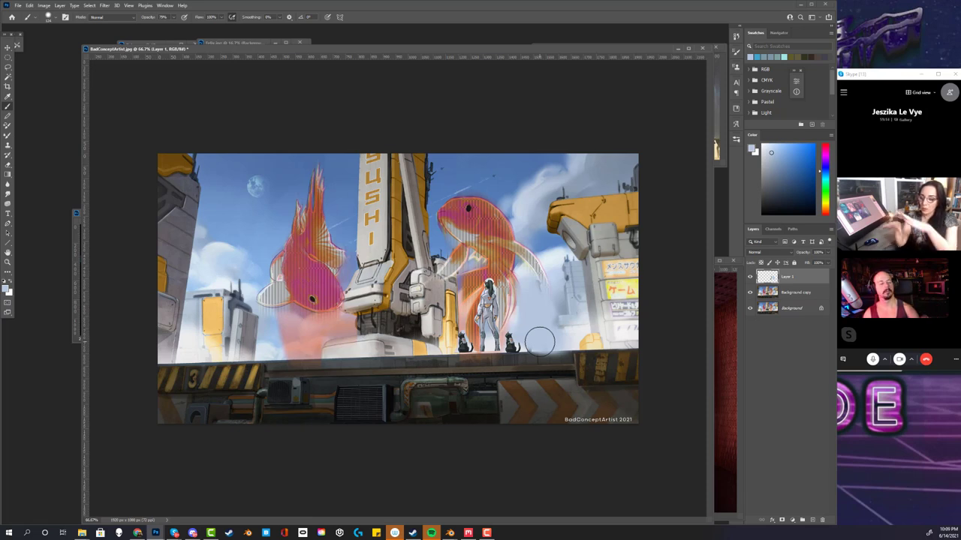
pyautogui.hotkey('ctrl', 'z')
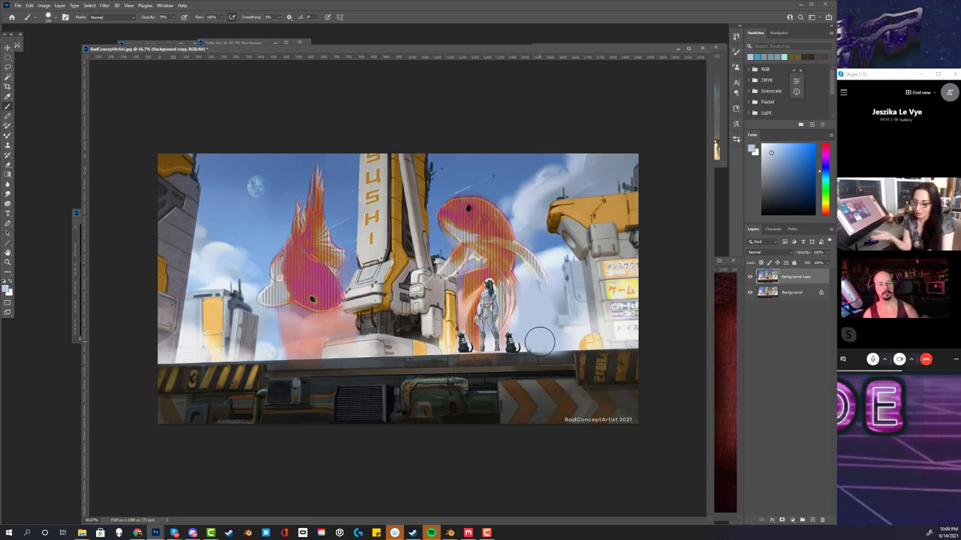
# Shift the Background copy layer's midtones toward blue with Color Balance
pyautogui.click(45, 5)
pyautogui.moveTo(57, 23)
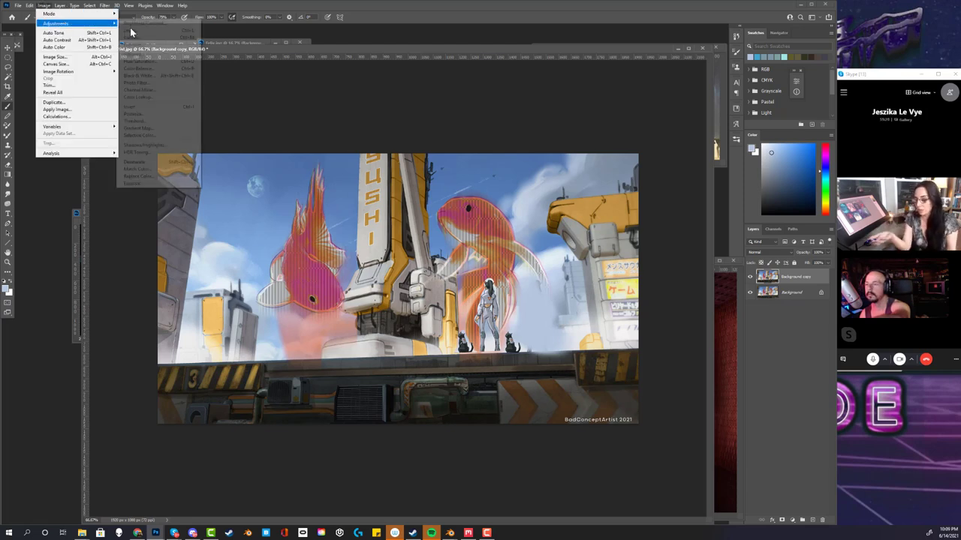
pyautogui.click(156, 70)
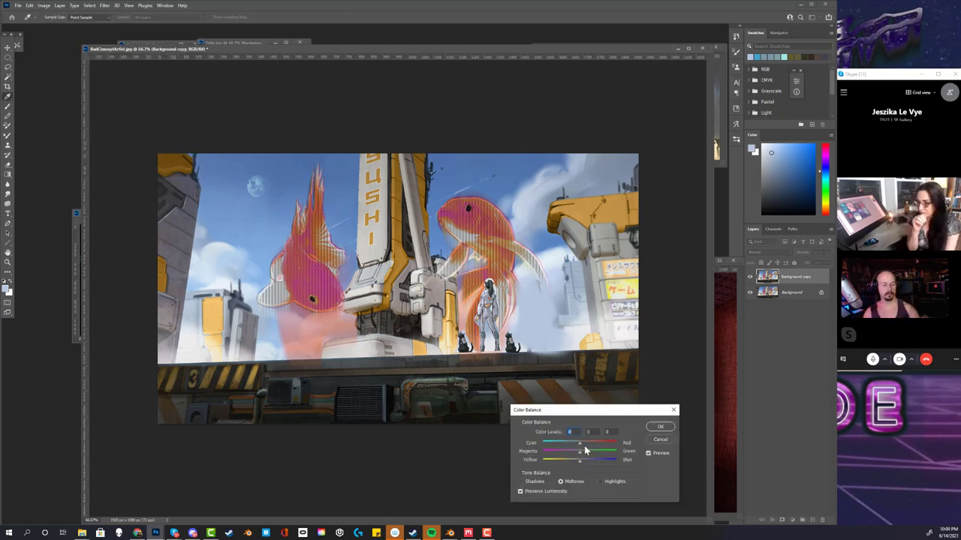
pyautogui.moveTo(580, 461)
pyautogui.mouseDown()
pyautogui.moveTo(589, 461)
pyautogui.moveTo(575, 444)
pyautogui.mouseUp()
pyautogui.click(653, 427)
pyautogui.click(44, 5)
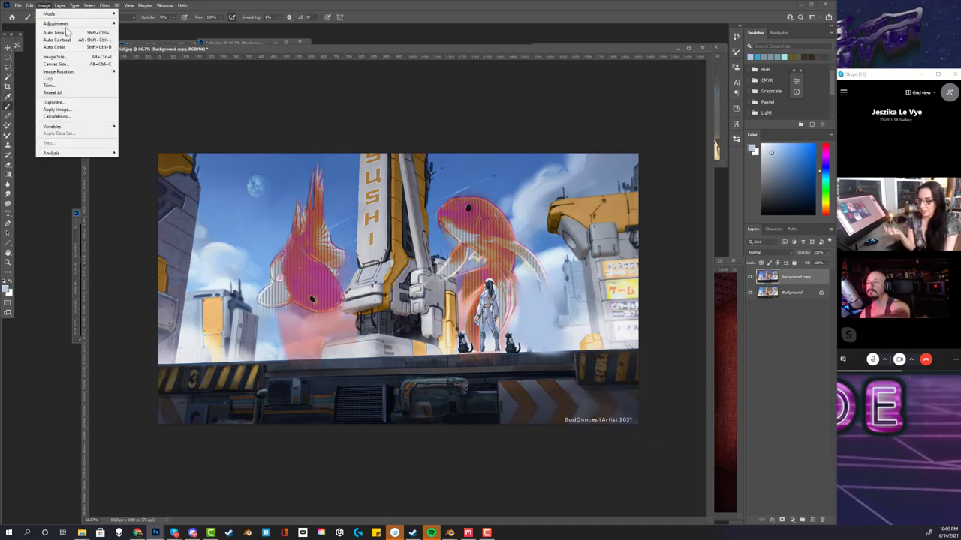
pyautogui.moveTo(81, 27)
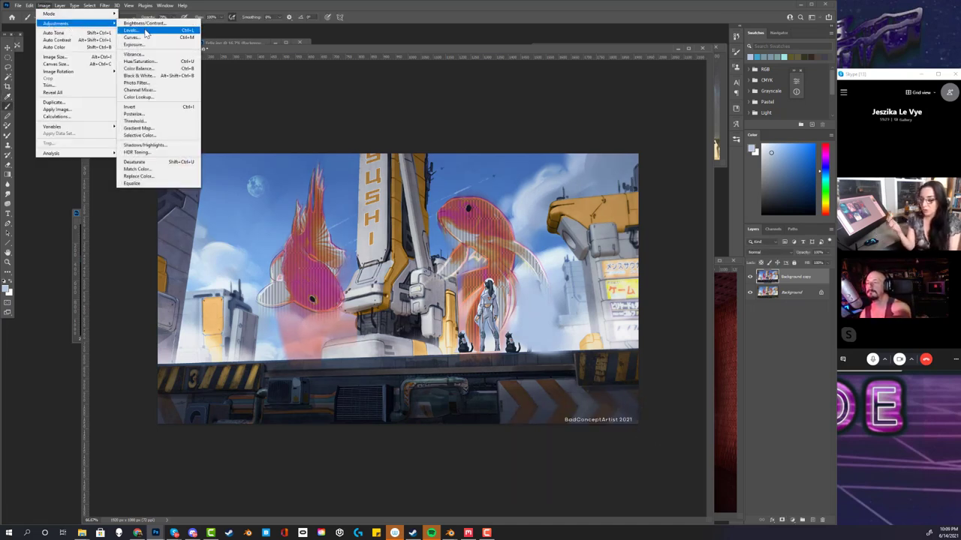
pyautogui.click(150, 69)
pyautogui.click(659, 440)
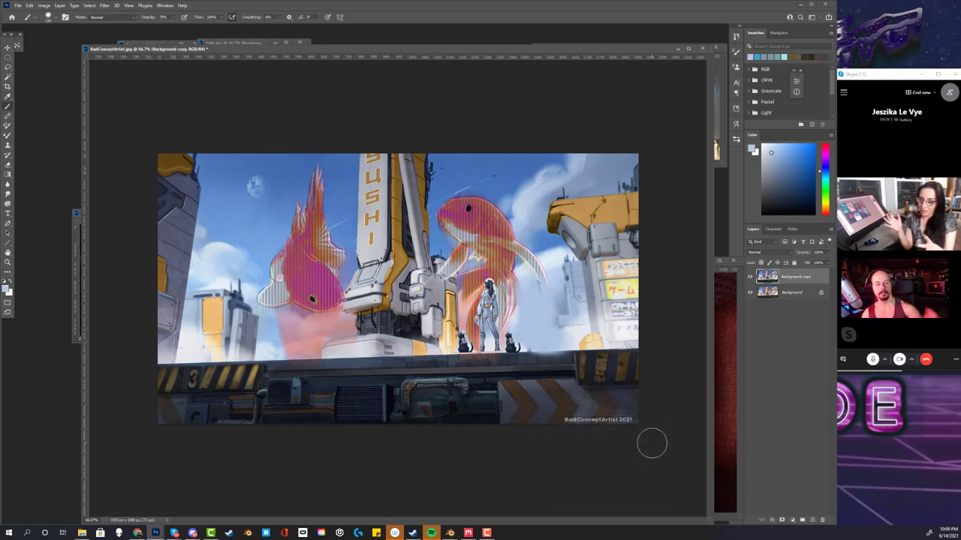
# Darken the scene to night with Levels, using input black 15, output white 102 and darker midtones
pyautogui.click(45, 6)
pyautogui.moveTo(97, 24)
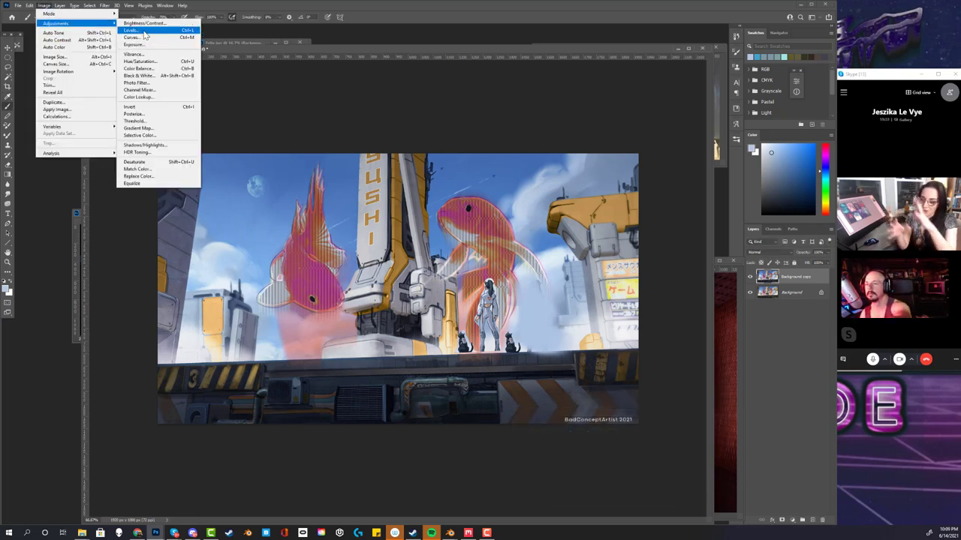
pyautogui.click(139, 31)
pyautogui.moveTo(588, 484); pyautogui.dragTo(532, 482)
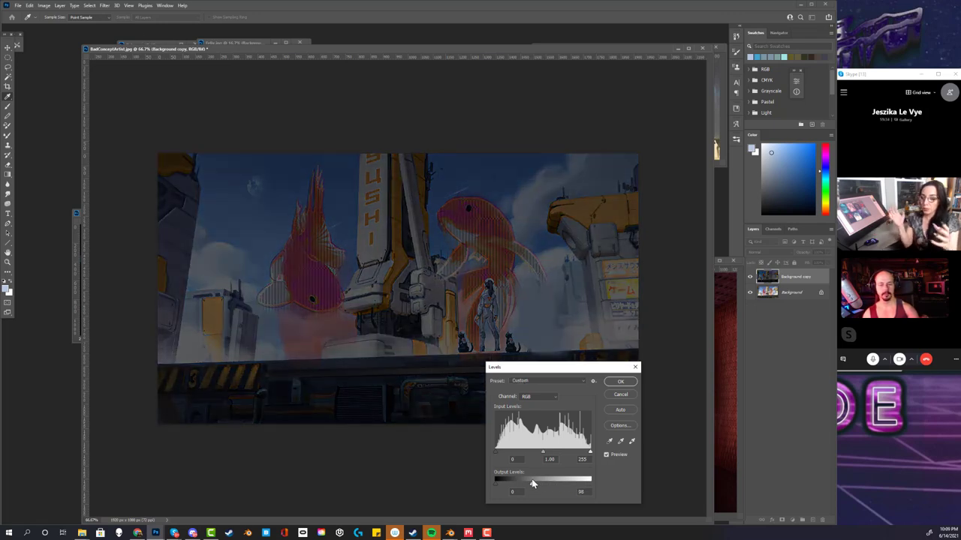
pyautogui.moveTo(497, 451); pyautogui.dragTo(501, 451)
pyautogui.moveTo(495, 485); pyautogui.dragTo(473, 488)
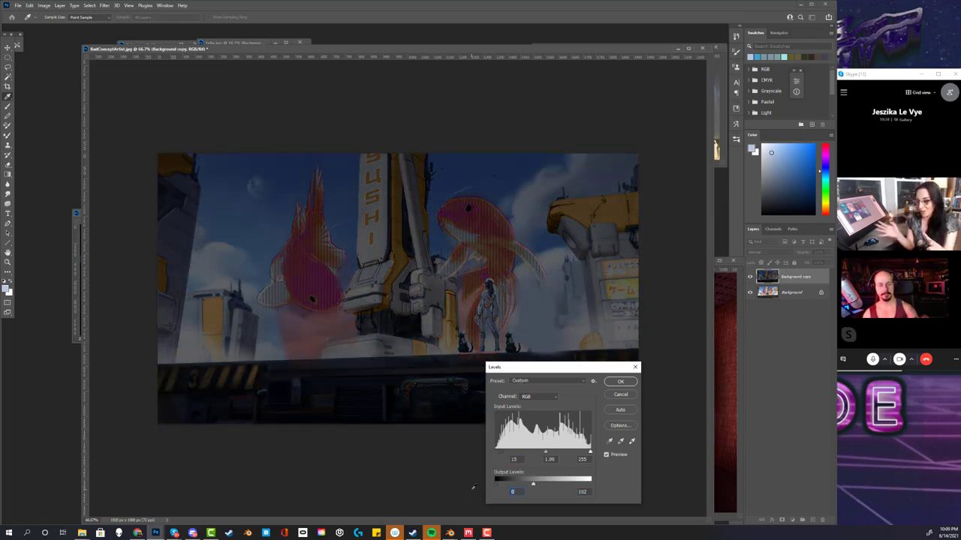
pyautogui.moveTo(549, 456)
pyautogui.mouseDown()
pyautogui.moveTo(560, 455)
pyautogui.moveTo(550, 455)
pyautogui.mouseUp()
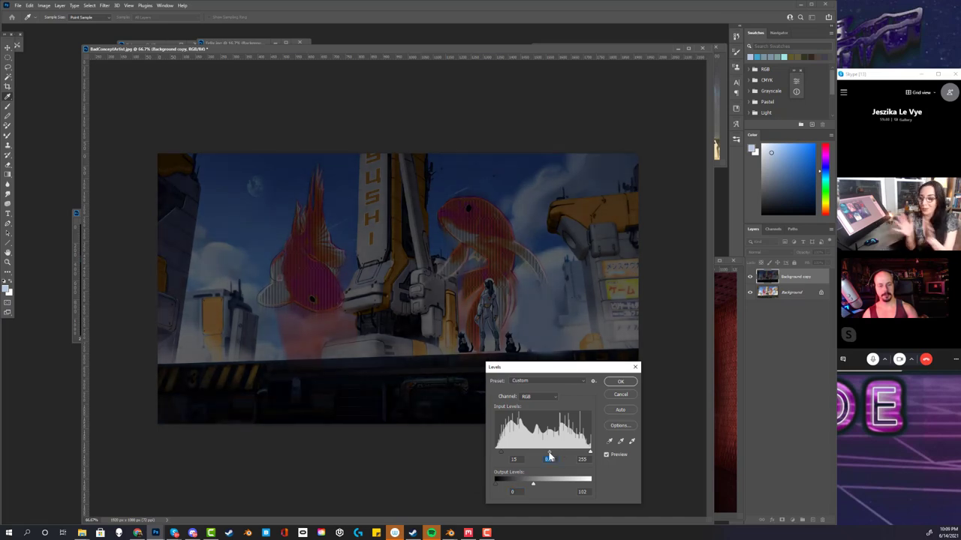
pyautogui.click(620, 382)
# Choose a very dark navy and lay gradients over the upper part of the scene on a new layer
pyautogui.press('b')
pyautogui.keyDown('alt'); pyautogui.click(352, 201); pyautogui.keyUp('alt')
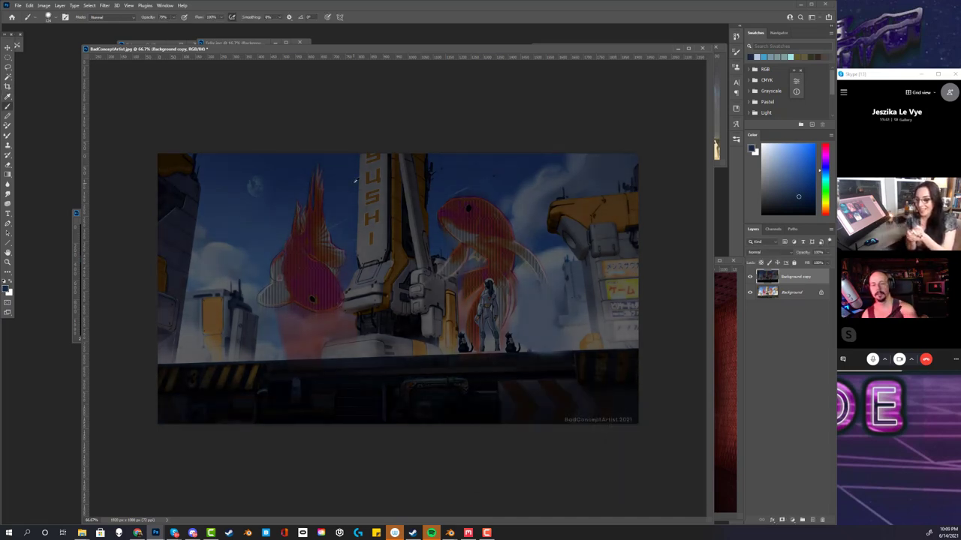
pyautogui.click(792, 203)
pyautogui.click(823, 173)
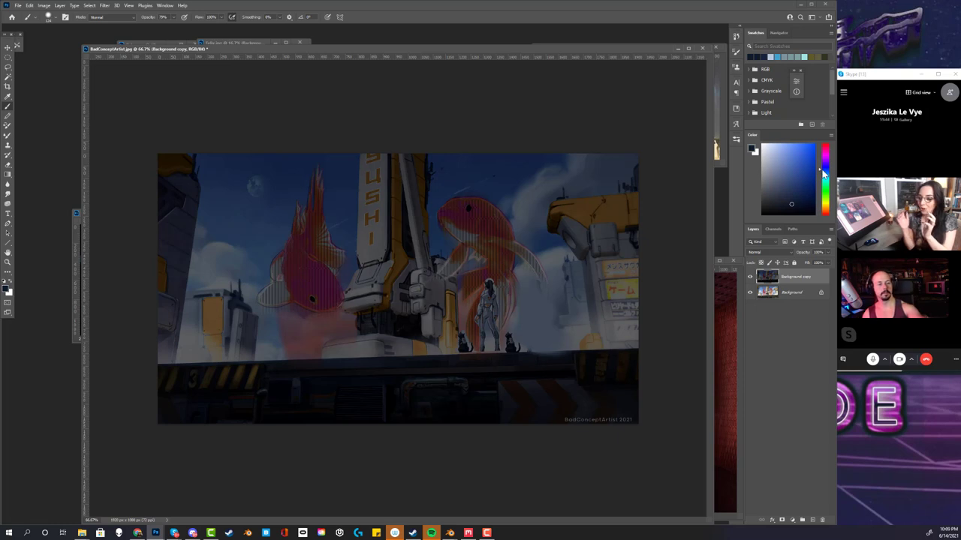
pyautogui.click(811, 520)
pyautogui.click(7, 174)
pyautogui.moveTo(498, 98); pyautogui.dragTo(495, 340)
pyautogui.moveTo(229, 247); pyautogui.dragTo(327, 81)
# Lasso roughly around the sushi tower, enlarge the soft brush, and invert the selection to protect the tower
pyautogui.click(9, 71)
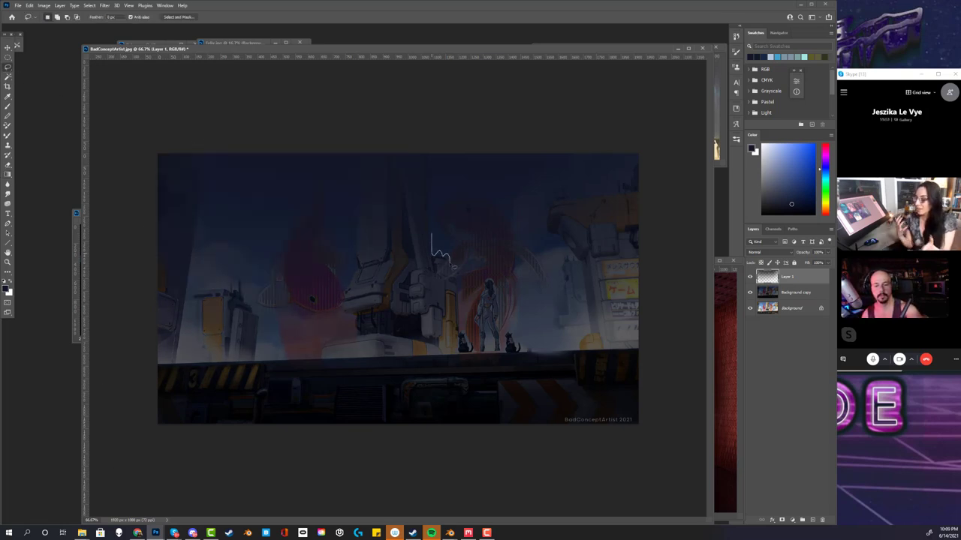
pyautogui.moveTo(454, 267); pyautogui.dragTo(311, 405)
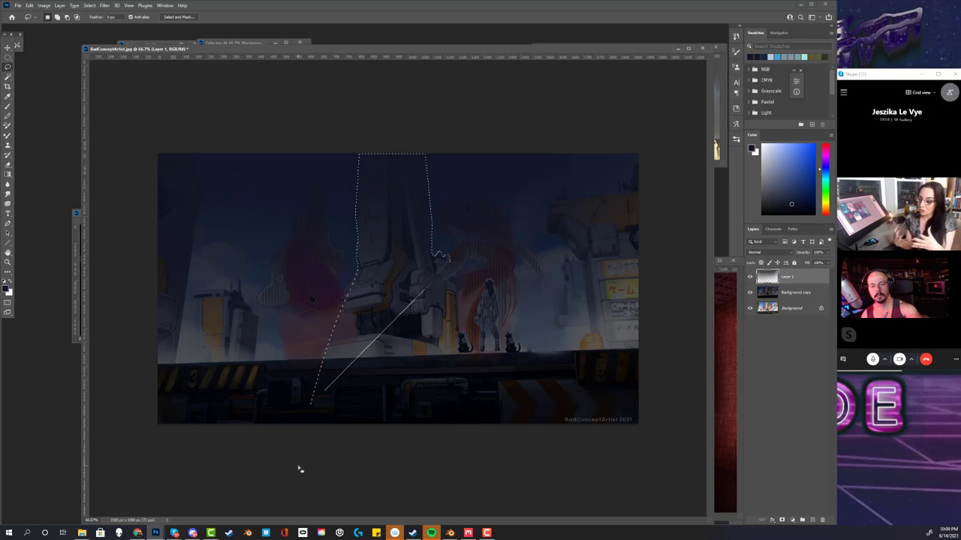
pyautogui.click(8, 106)
pyautogui.rightClick(427, 198)
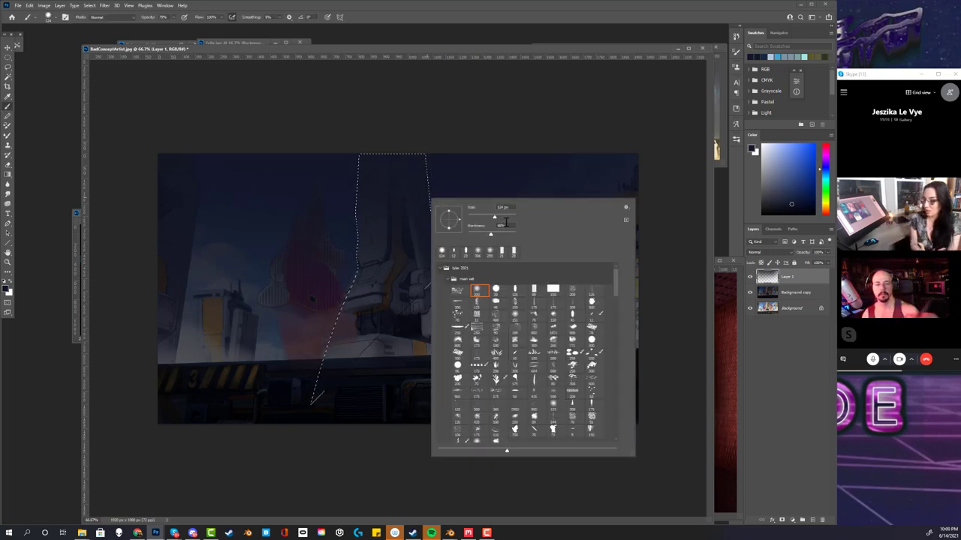
pyautogui.click(114, 17)
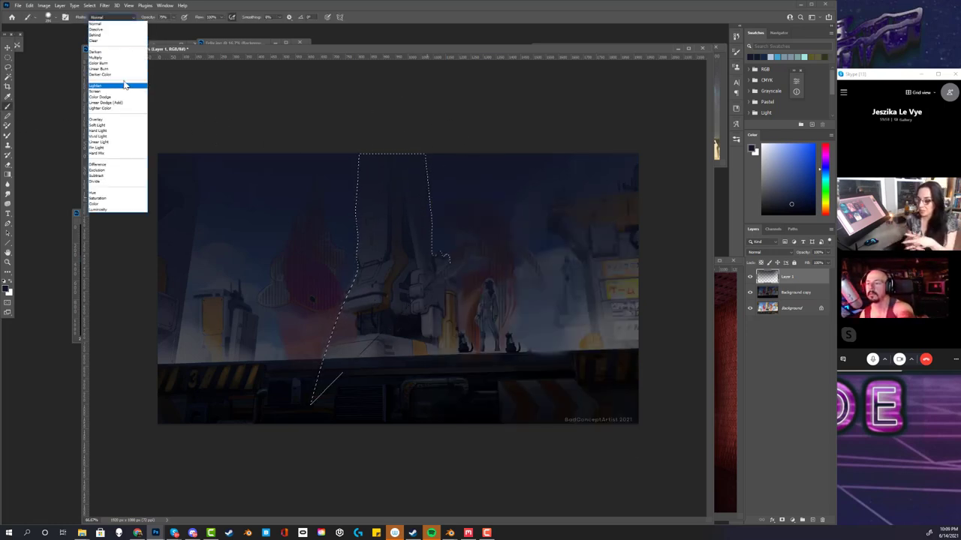
pyautogui.click(92, 6)
pyautogui.click(90, 6)
pyautogui.click(105, 34)
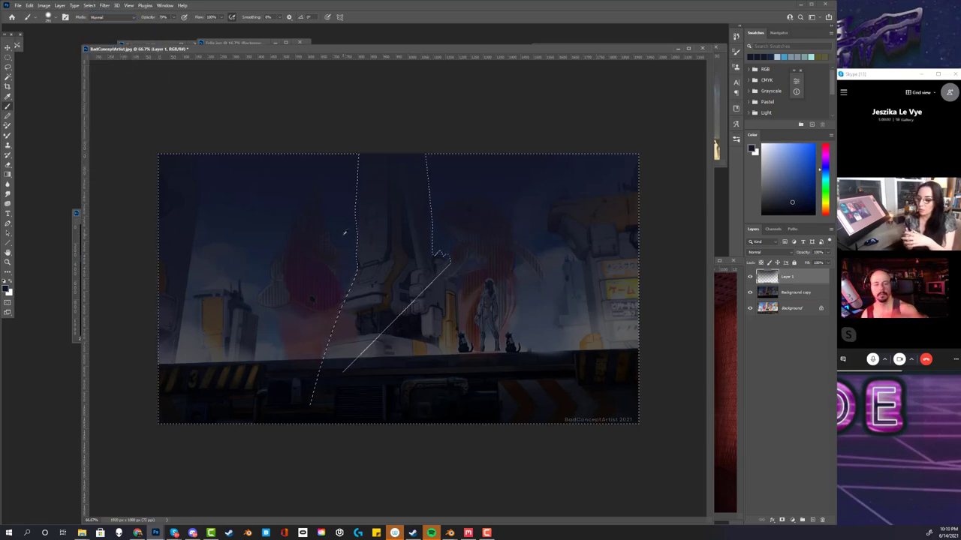
# Brush a lighter navy haze into the sky on both sides of the sushi tower, and deselect
pyautogui.click(795, 191)
pyautogui.moveTo(428, 268); pyautogui.dragTo(427, 130)
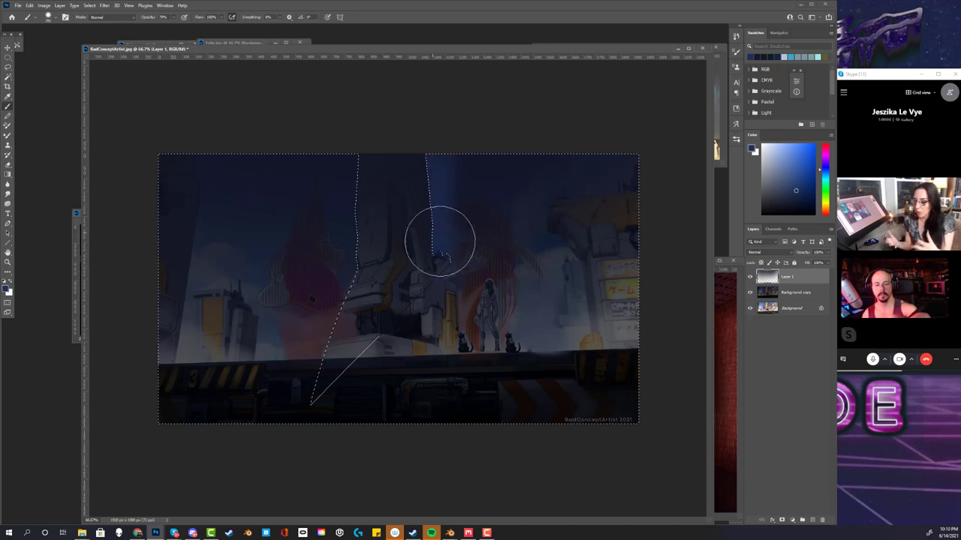
pyautogui.hotkey('ctrl', 'z')
pyautogui.moveTo(435, 292); pyautogui.dragTo(496, 192)
pyautogui.moveTo(539, 259); pyautogui.dragTo(540, 172)
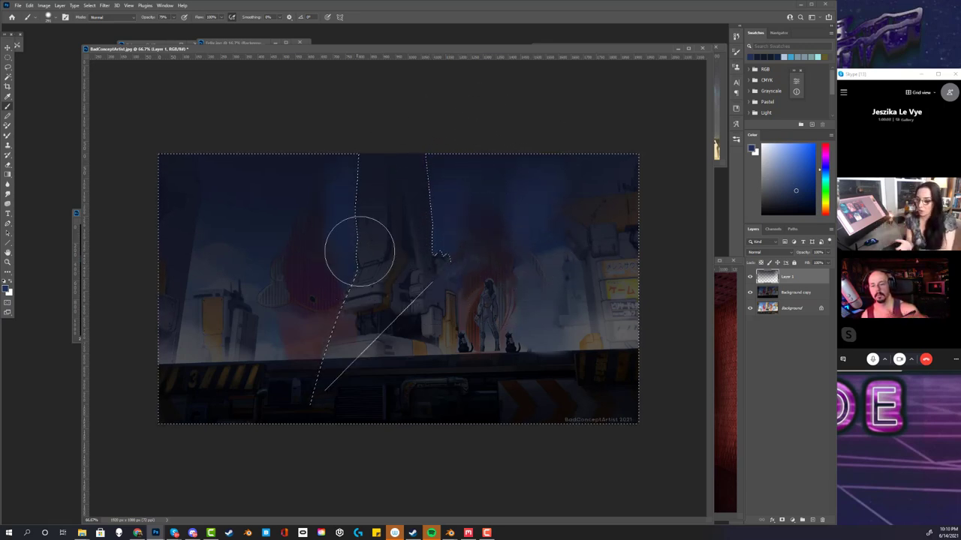
pyautogui.hotkey('ctrl', 'd')
# Set the brush mode to Color Dodge, pick a red, and paint a soft glow over the right goldfish
pyautogui.click(124, 17)
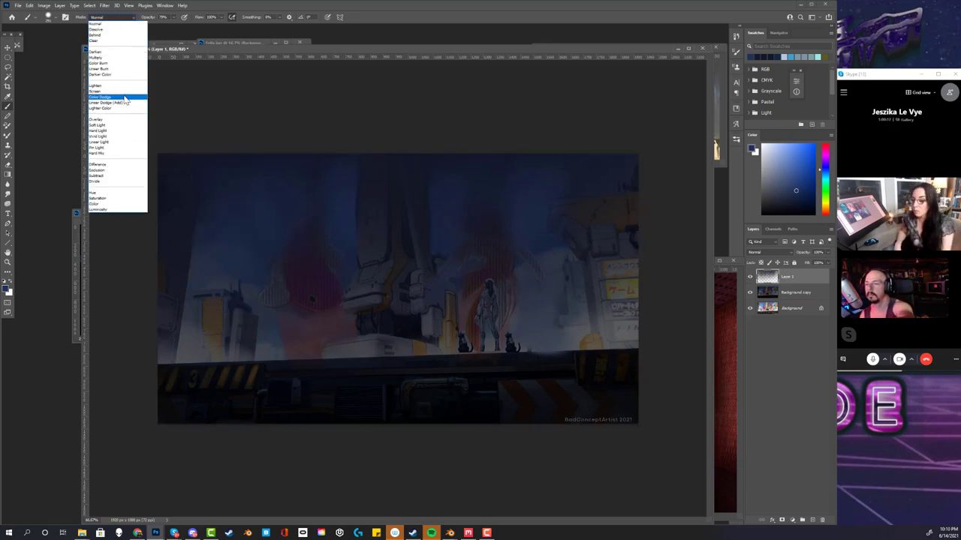
pyautogui.click(125, 98)
pyautogui.click(824, 204)
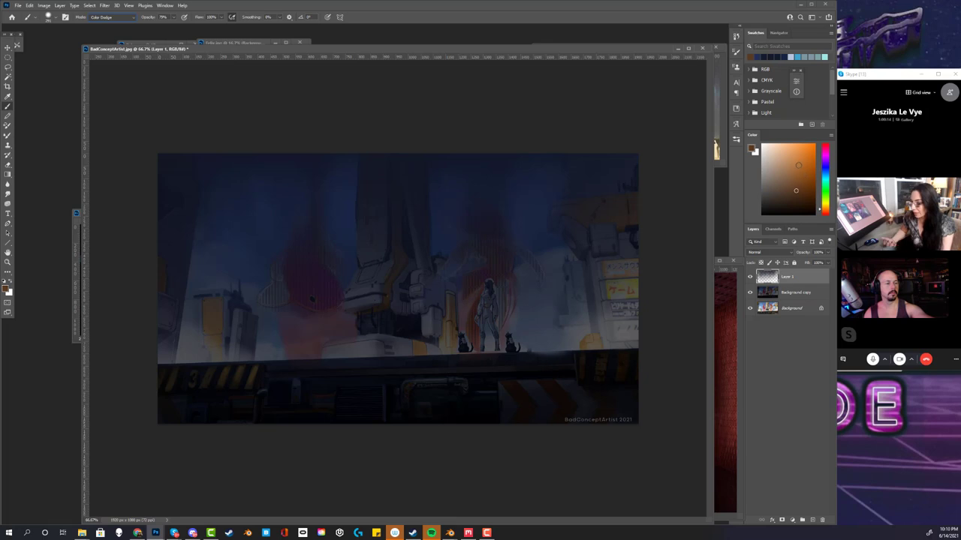
pyautogui.click(824, 214)
pyautogui.moveTo(463, 205); pyautogui.dragTo(488, 259)
pyautogui.rightClick(490, 263)
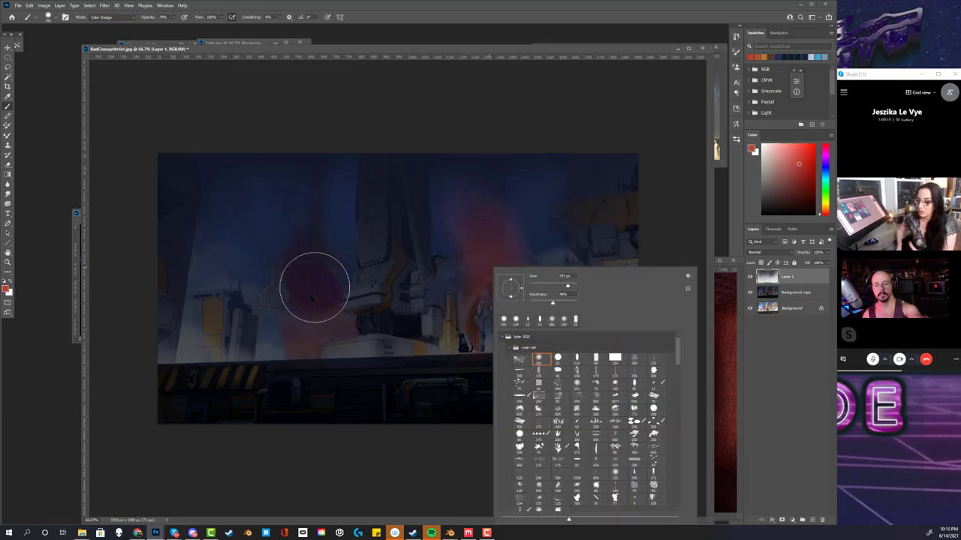
# Undo the oversized glow stroke on the left goldfish, reduce the brush size, and repaint its red glow
pyautogui.moveTo(311, 289); pyautogui.dragTo(328, 262)
pyautogui.hotkey('ctrl', 'z')
pyautogui.rightClick(353, 294)
pyautogui.moveTo(431, 286); pyautogui.dragTo(426, 285)
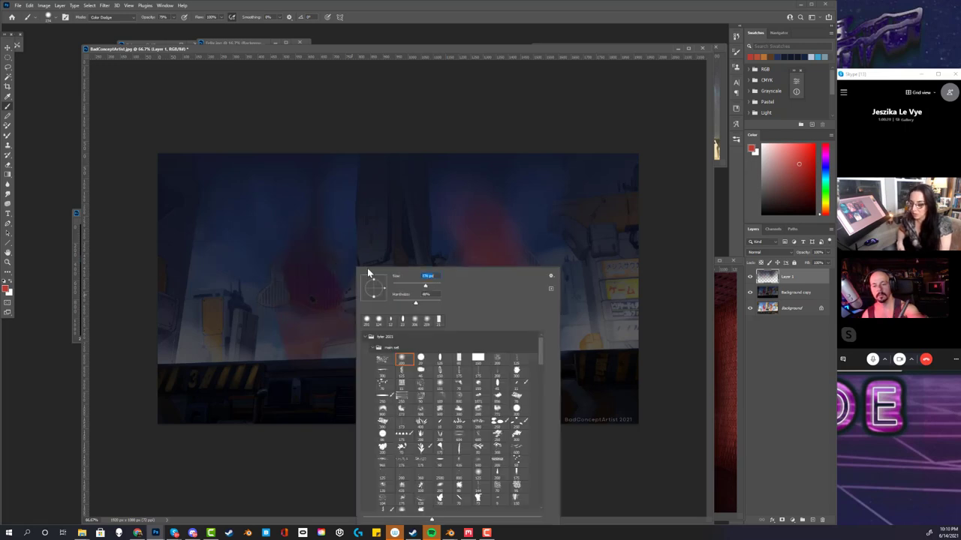
pyautogui.moveTo(328, 295); pyautogui.dragTo(303, 245)
# Build up the curved red glow along the bodies of both goldfish, redoing the right fish's lower stroke
pyautogui.moveTo(461, 208); pyautogui.dragTo(482, 225)
pyautogui.moveTo(498, 282); pyautogui.dragTo(478, 302)
pyautogui.hotkey('ctrl', 'z')
pyautogui.moveTo(459, 210); pyautogui.dragTo(491, 281)
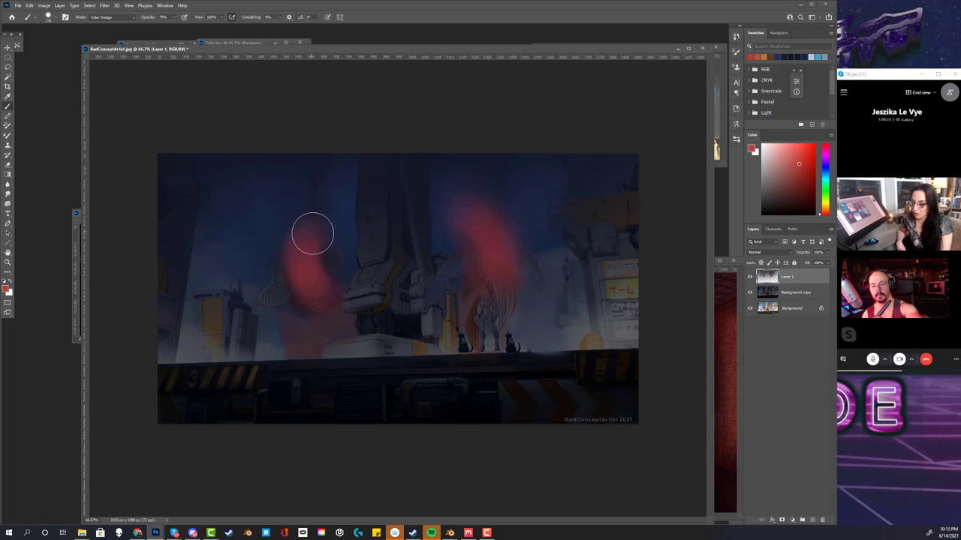
pyautogui.moveTo(312, 233); pyautogui.dragTo(336, 294)
# Choose the row-of-dots brush at a reduced size and paint bright red holographic stripe bands over both goldfish, undoing the first oversized stroke
pyautogui.rightClick(493, 268)
pyautogui.click(539, 437)
pyautogui.moveTo(491, 264); pyautogui.dragTo(507, 281)
pyautogui.hotkey('ctrl', 'z')
pyautogui.rightClick(521, 287)
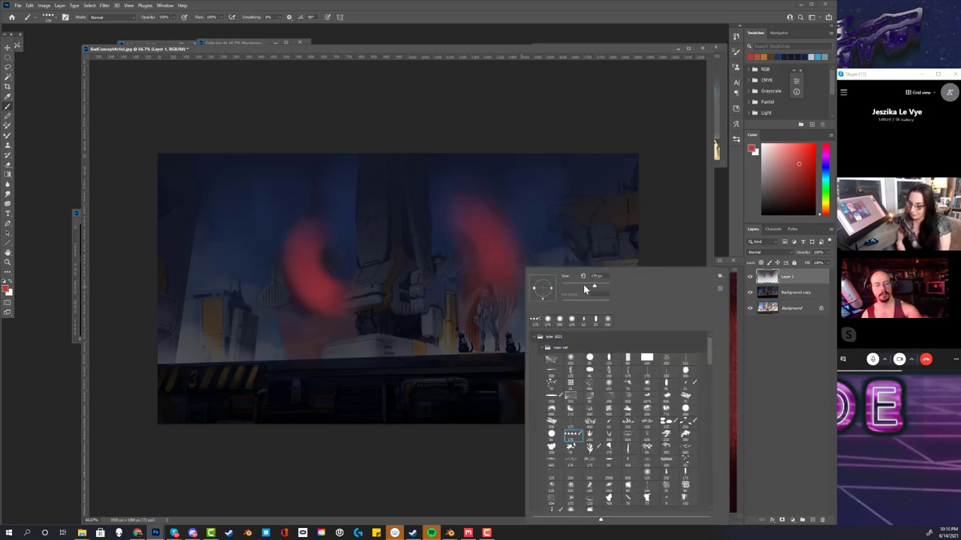
pyautogui.moveTo(511, 233)
pyautogui.mouseDown()
pyautogui.moveTo(491, 253)
pyautogui.moveTo(470, 201)
pyautogui.mouseUp()
pyautogui.moveTo(336, 285)
pyautogui.mouseDown()
pyautogui.moveTo(320, 270)
pyautogui.moveTo(307, 227)
pyautogui.moveTo(296, 232)
pyautogui.moveTo(317, 219)
pyautogui.moveTo(324, 275)
pyautogui.mouseUp()
# Switch to a large soft round brush in Overlay mode, intensify the red stripes, and pick an orange for the surrounding glow
pyautogui.rightClick(501, 267)
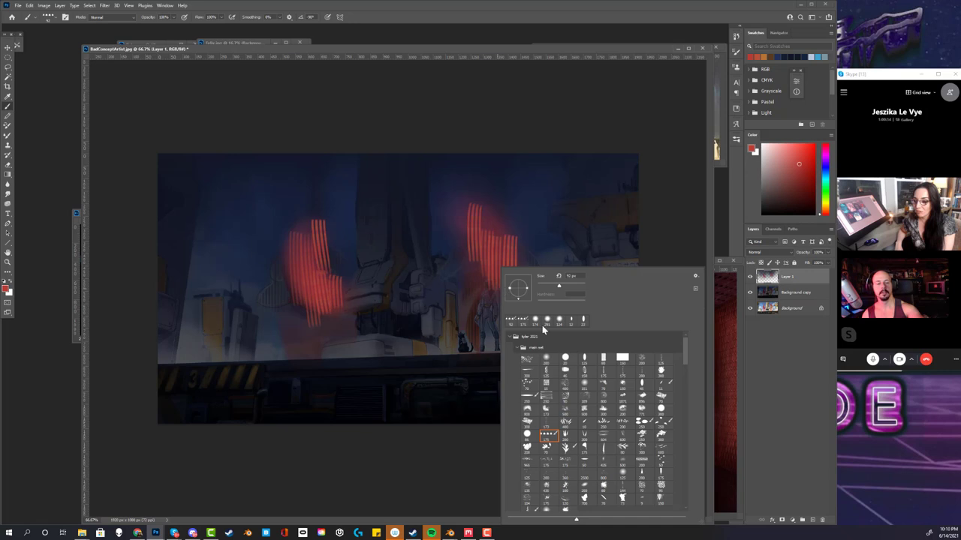
pyautogui.click(112, 16)
pyautogui.click(113, 122)
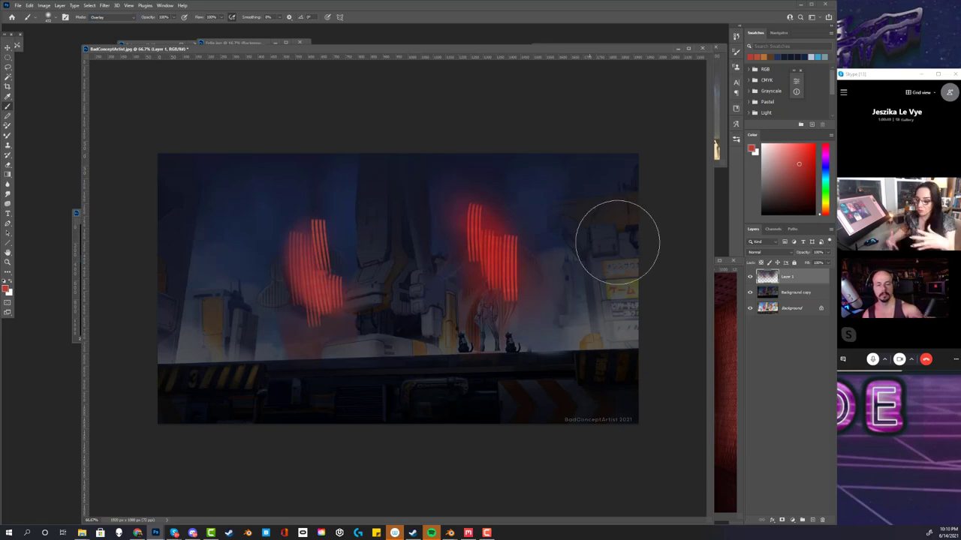
pyautogui.click(824, 210)
pyautogui.click(797, 175)
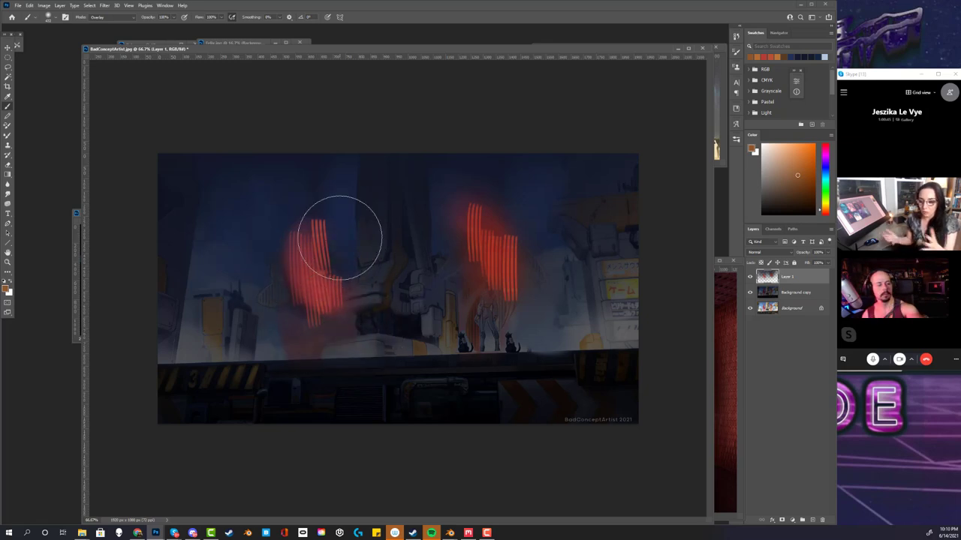
# Merge Layer 1 into Background copy and brush a soft orange overlay glow around the right goldfish
pyautogui.hotkey('ctrl', 'e')
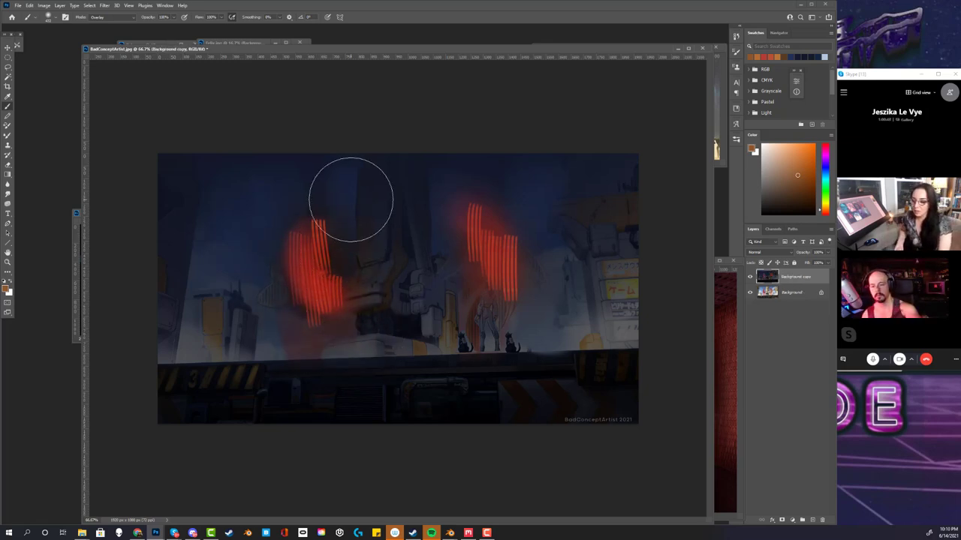
pyautogui.hotkey('ctrl', 's')
pyautogui.click(496, 182)
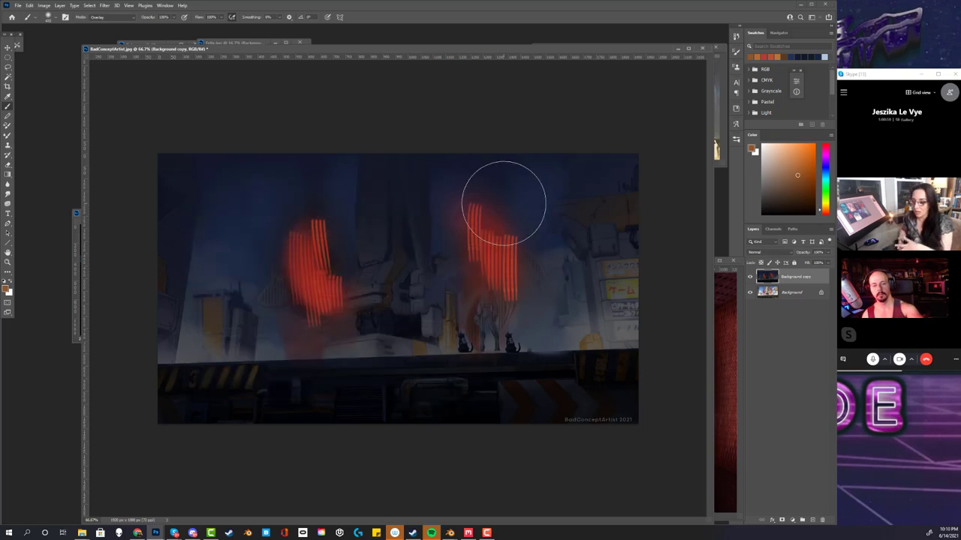
# Pick a lighter orange, set the brush mode to Vivid Light, and paint a wide warm glow around both goldfish
pyautogui.click(793, 159)
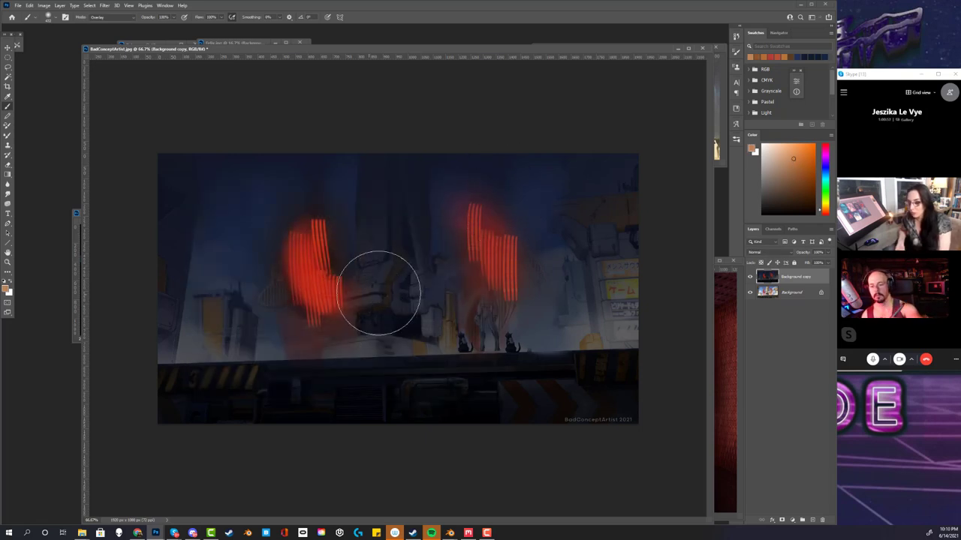
pyautogui.click(111, 17)
pyautogui.click(98, 136)
pyautogui.moveTo(525, 315)
pyautogui.mouseDown()
pyautogui.moveTo(526, 214)
pyautogui.moveTo(505, 299)
pyautogui.moveTo(452, 269)
pyautogui.moveTo(444, 165)
pyautogui.moveTo(376, 237)
pyautogui.moveTo(350, 309)
pyautogui.moveTo(326, 192)
pyautogui.moveTo(282, 324)
pyautogui.mouseUp()
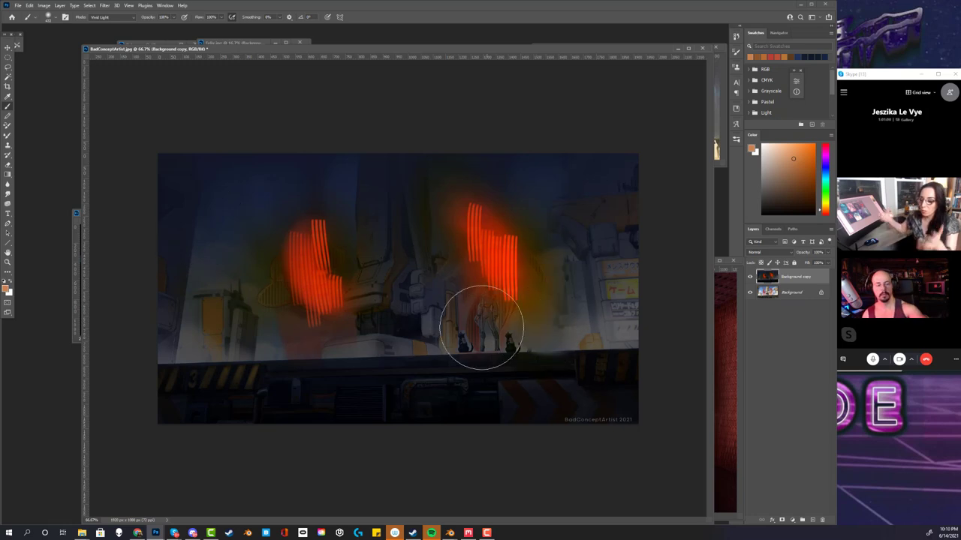
# Lasso the standing figure below the right goldfish, paint it as a near-black silhouette in Normal mode, and deselect
pyautogui.click(8, 67)
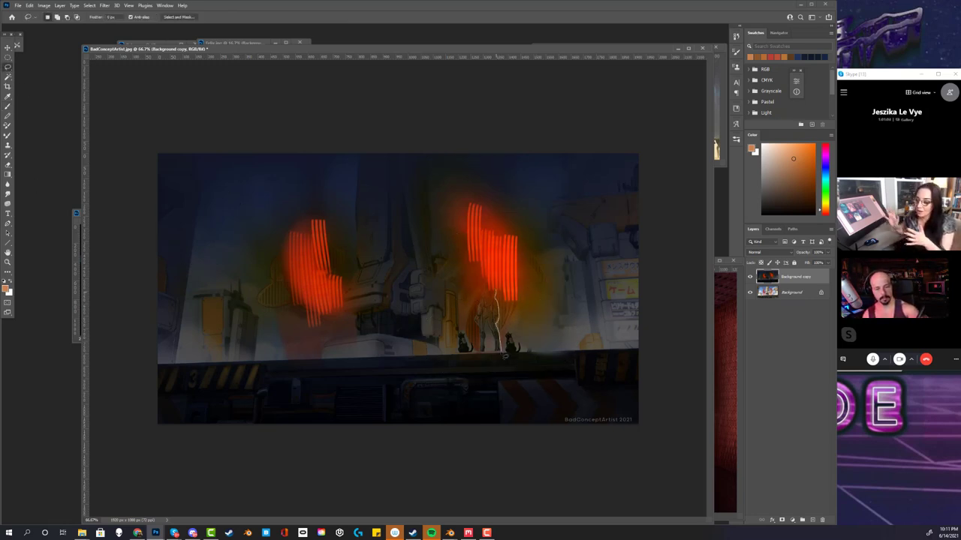
pyautogui.moveTo(505, 356); pyautogui.dragTo(500, 353)
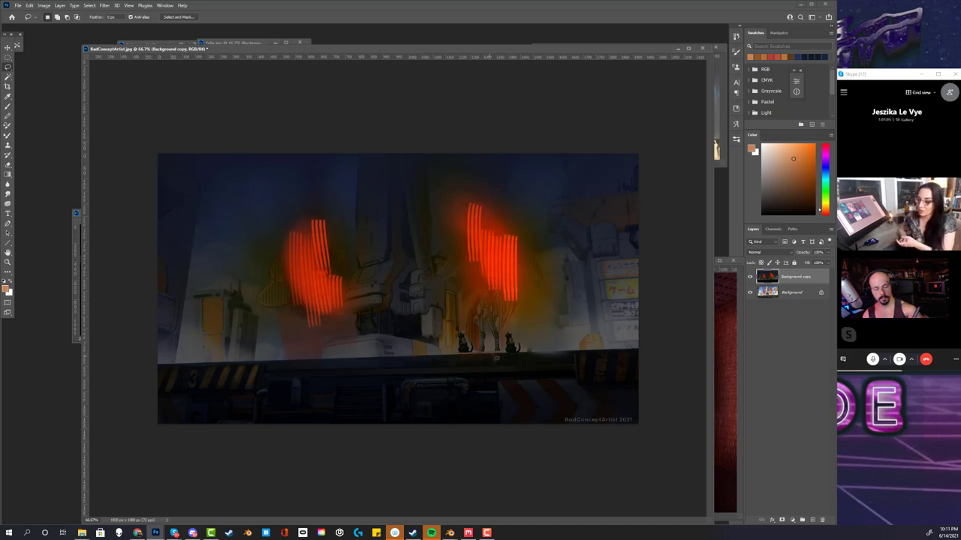
pyautogui.click(8, 106)
pyautogui.click(123, 18)
pyautogui.click(119, 25)
pyautogui.click(777, 200)
pyautogui.moveTo(489, 250)
pyautogui.mouseDown()
pyautogui.moveTo(521, 325)
pyautogui.moveTo(493, 258)
pyautogui.mouseUp()
pyautogui.keyDown('alt'); pyautogui.click(532, 356); pyautogui.keyUp('alt')
pyautogui.hotkey('ctrl', 'd')
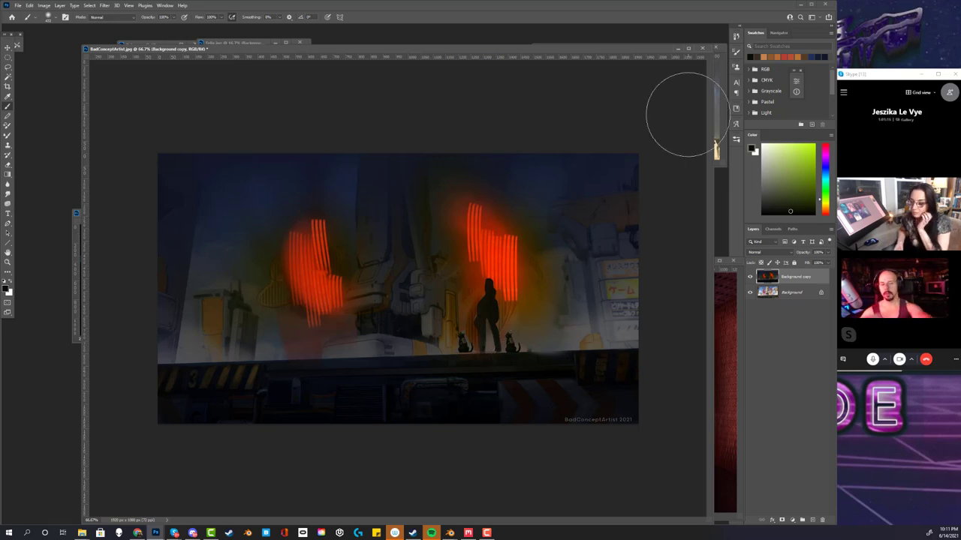
# Lasso the sky above the right-hand buildings, brush in a sampled deep blue, and deselect
pyautogui.click(8, 68)
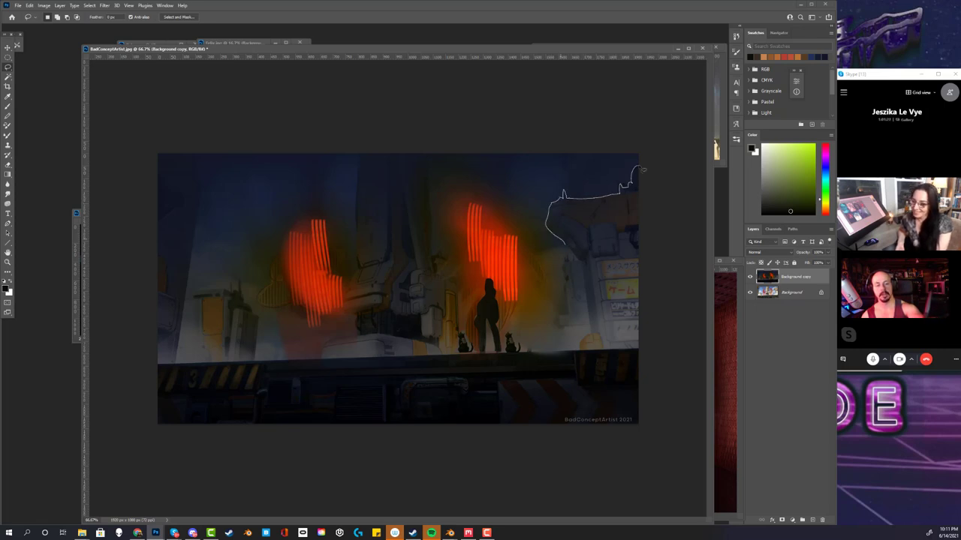
pyautogui.moveTo(643, 170); pyautogui.dragTo(494, 236)
pyautogui.click(8, 106)
pyautogui.press('alt')
pyautogui.keyDown('alt'); pyautogui.click(545, 207); pyautogui.keyUp('alt')
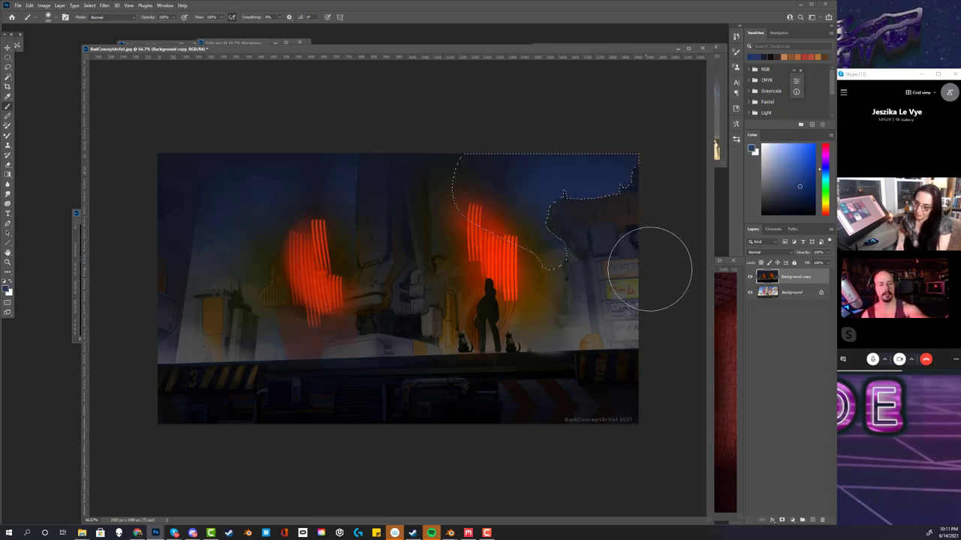
pyautogui.hotkey('ctrl', 'd')
# Sample the night-sky tones and brush muted navy haze over the sky and upper edge of the right goldfish's glow
pyautogui.press('alt')
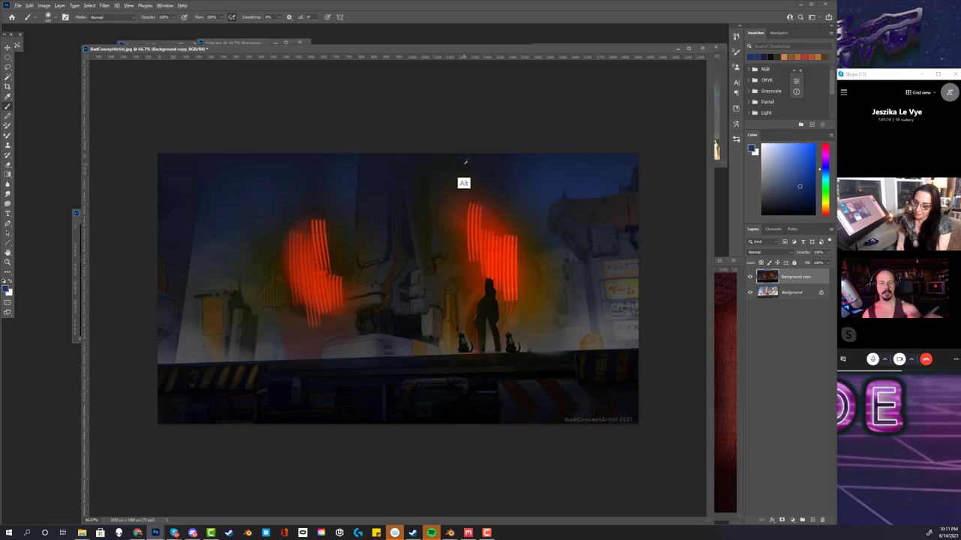
pyautogui.keyDown('alt'); pyautogui.click(510, 177); pyautogui.keyUp('alt')
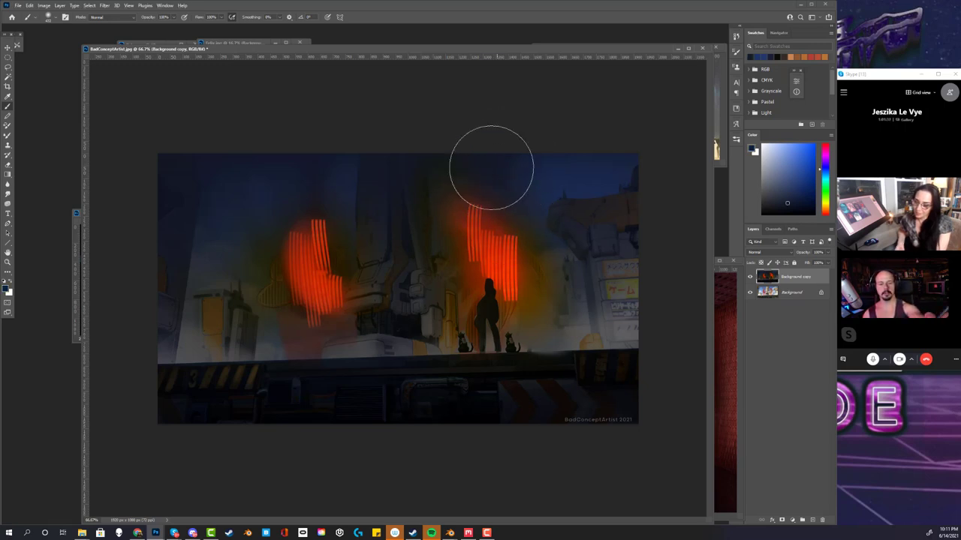
pyautogui.click(788, 185)
pyautogui.moveTo(489, 152); pyautogui.dragTo(492, 222)
pyautogui.moveTo(449, 120); pyautogui.dragTo(453, 266)
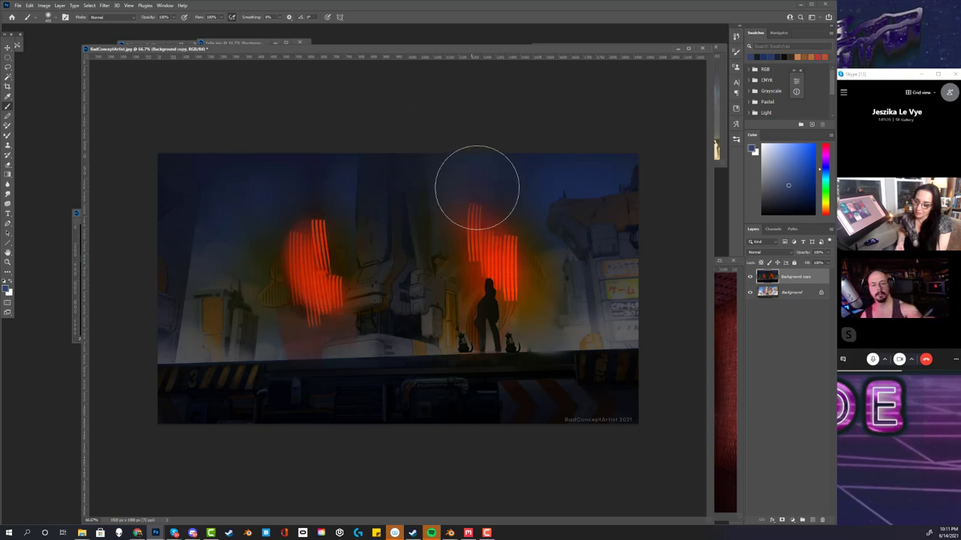
pyautogui.keyDown('alt'); pyautogui.click(528, 210); pyautogui.keyUp('alt')
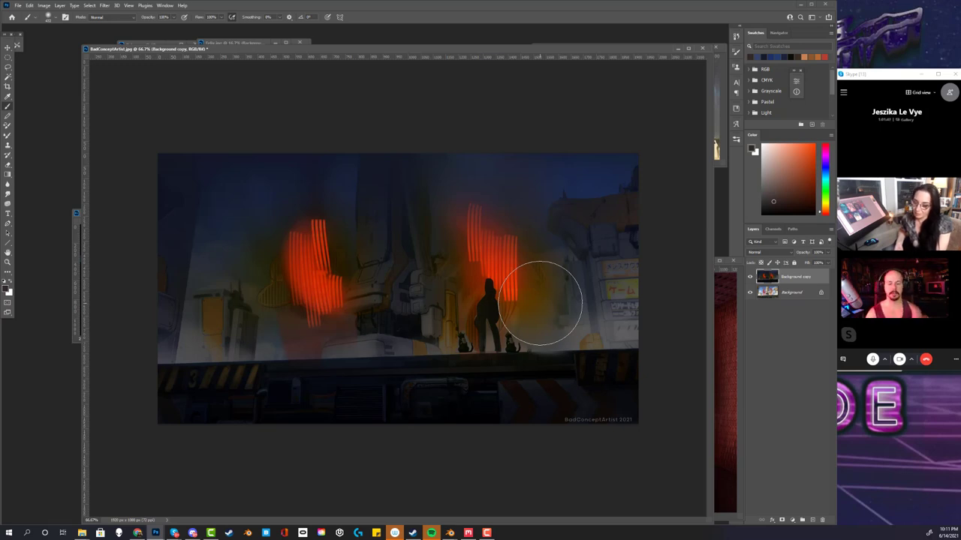
# Pick a dark crimson, shrink the soft brush, and paint red Color Dodge light onto the silhouette and the platform below
pyautogui.click(825, 156)
pyautogui.click(824, 212)
pyautogui.click(802, 177)
pyautogui.click(825, 148)
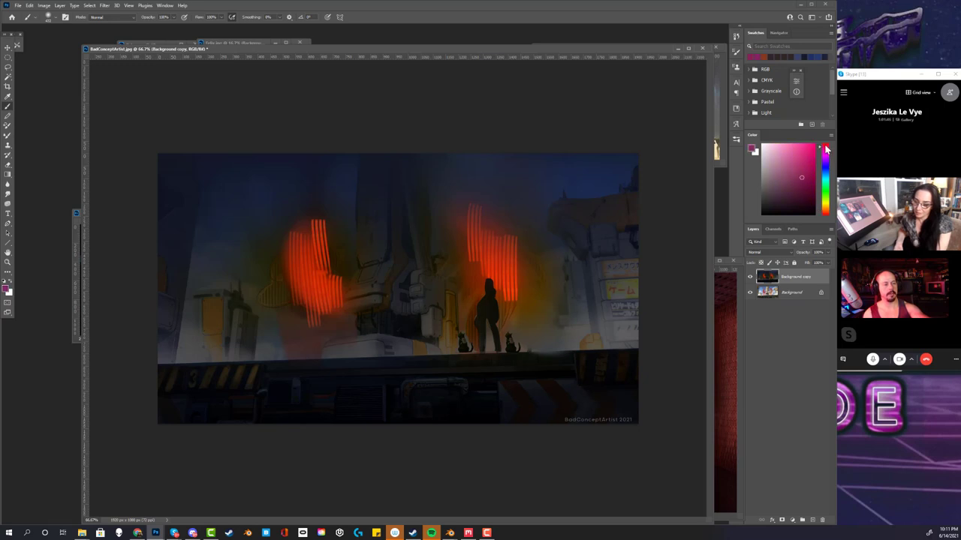
pyautogui.click(806, 186)
pyautogui.rightClick(532, 354)
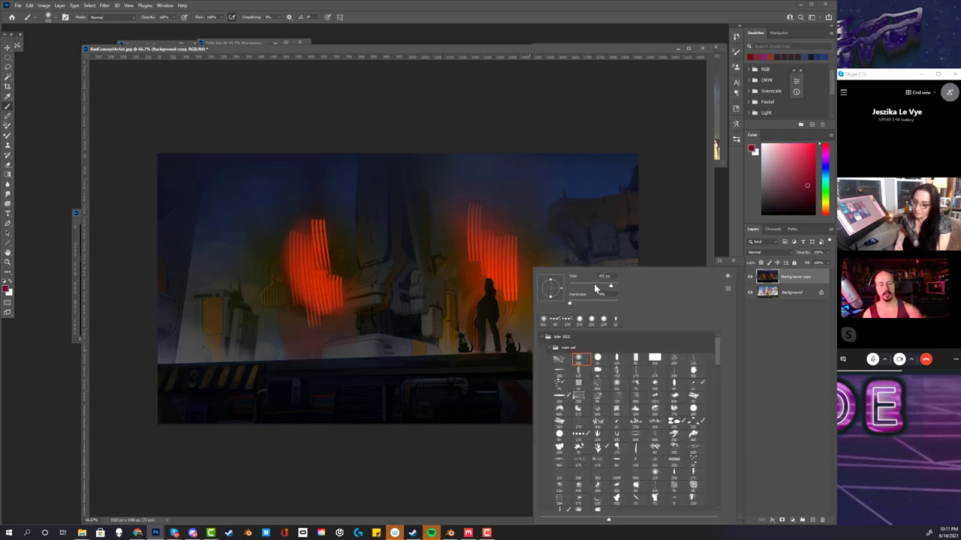
pyautogui.click(582, 285)
pyautogui.click(120, 17)
pyautogui.click(120, 103)
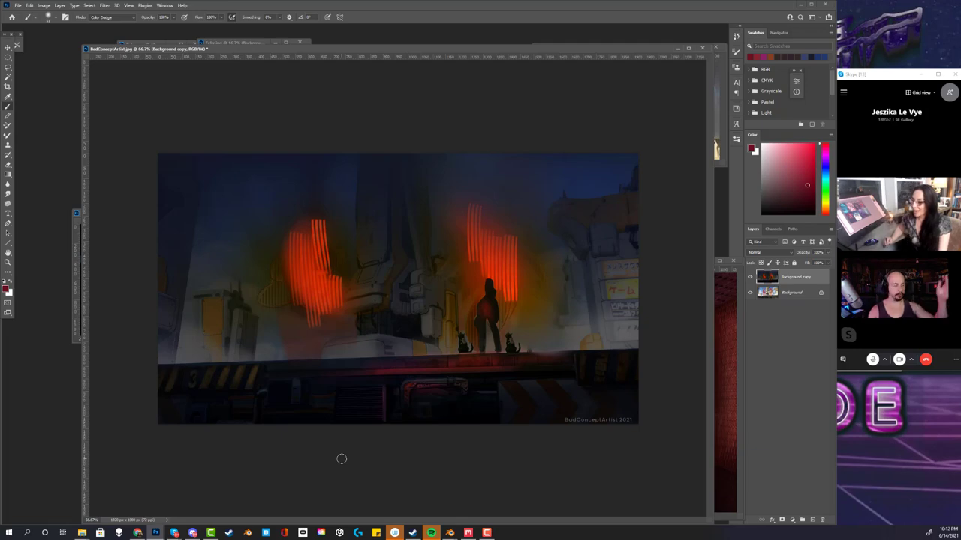
# Zoom the goldfish scene out to 25% and move its window beneath the dancer illustration
pyautogui.hotkey('ctrl', '-')
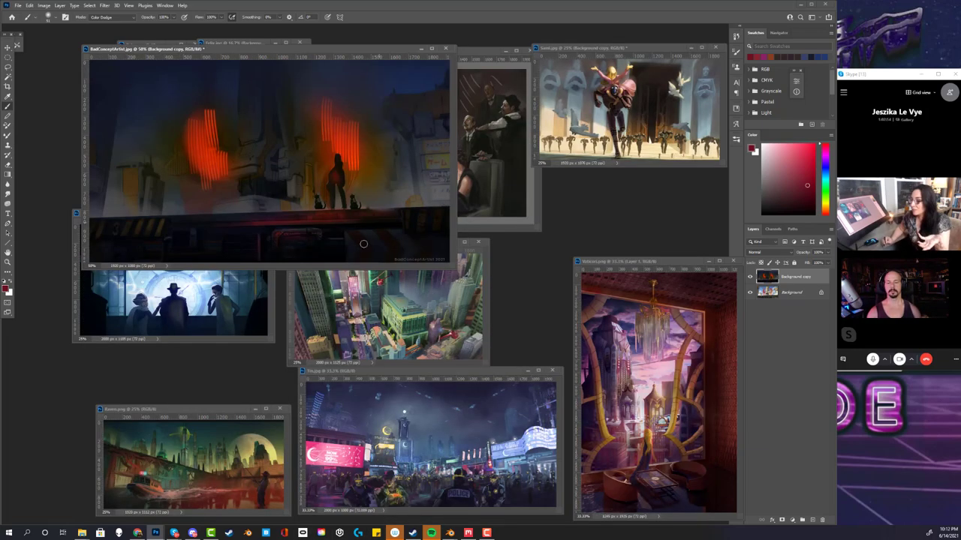
pyautogui.hotkey('ctrl', '-')
pyautogui.hotkey('ctrl', '-')
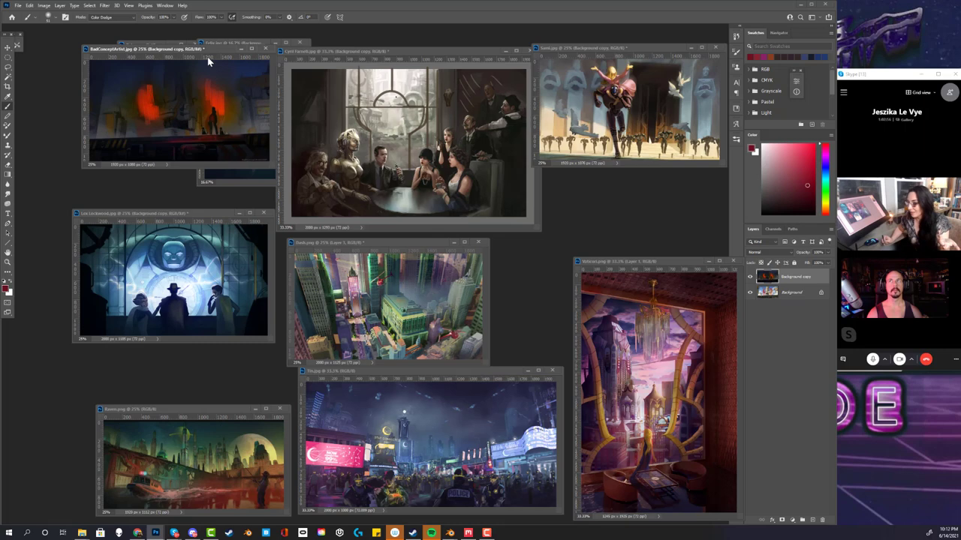
pyautogui.moveTo(212, 52); pyautogui.dragTo(663, 168)
# Bring Raven.png forward, zoom it to 66.7%, and reposition and enlarge its window to fill the workspace
pyautogui.click(229, 453)
pyautogui.hotkey('ctrl', '+')
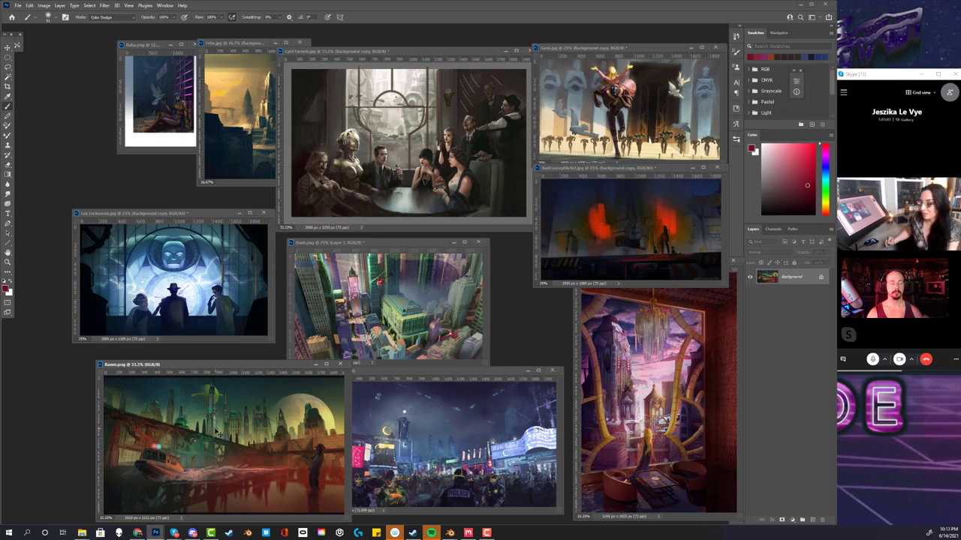
pyautogui.hotkey('ctrl', '+')
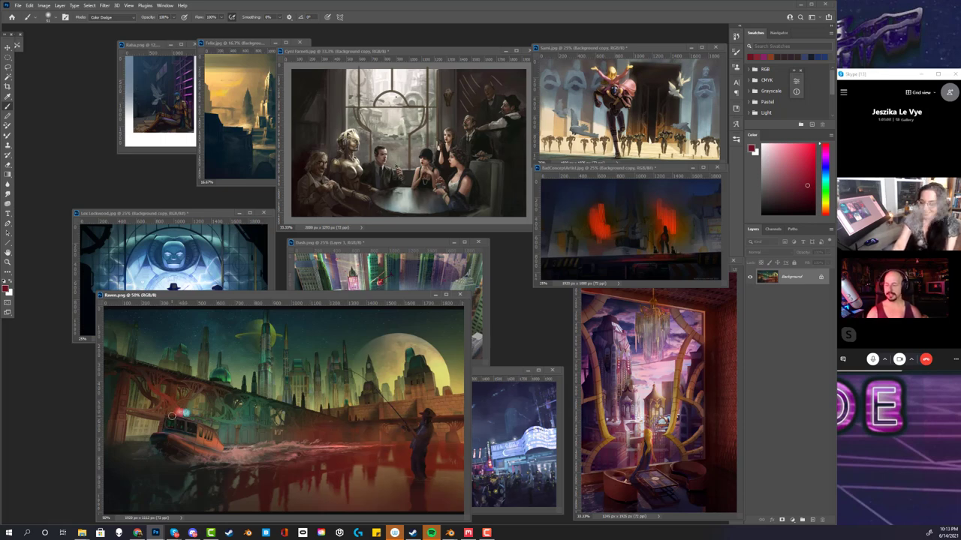
pyautogui.hotkey('ctrl', '+')
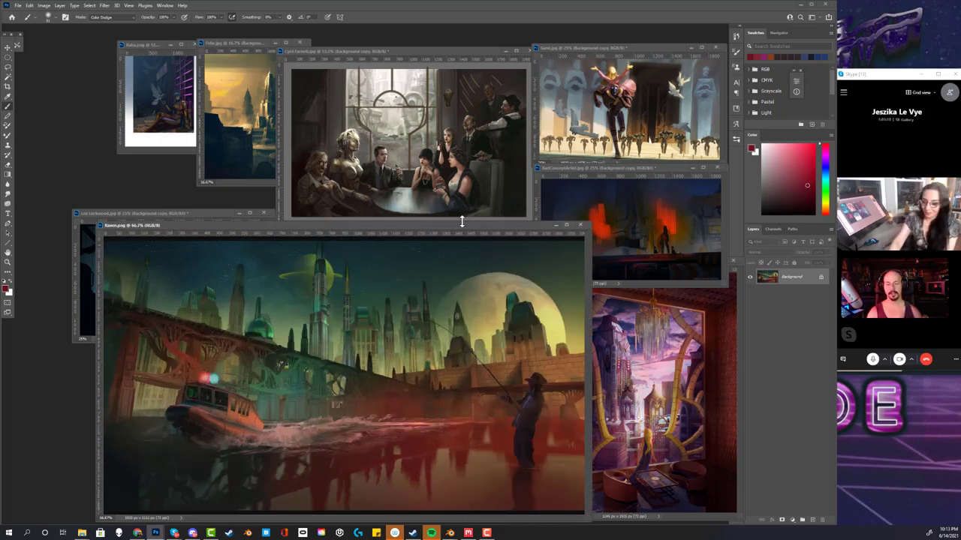
pyautogui.moveTo(466, 226); pyautogui.dragTo(435, 43)
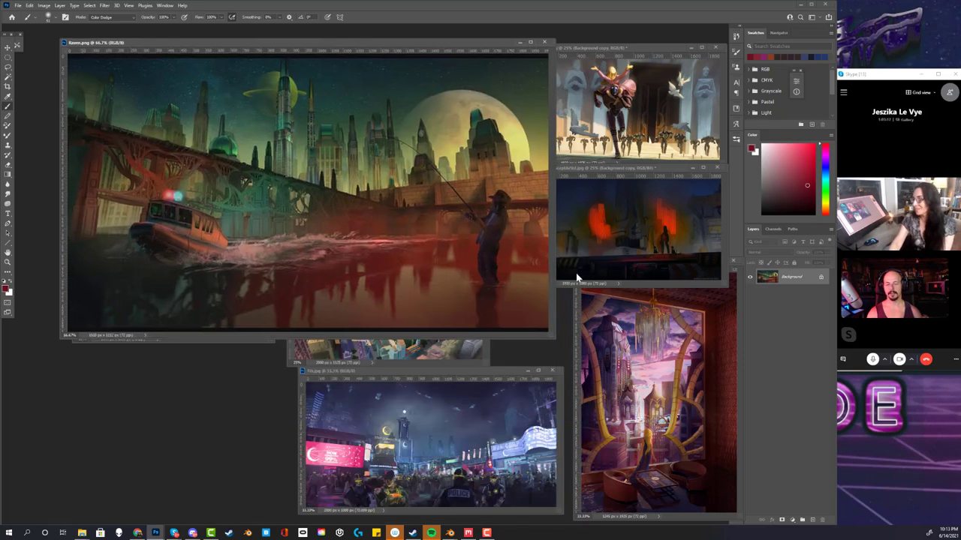
pyautogui.moveTo(553, 335); pyautogui.dragTo(721, 513)
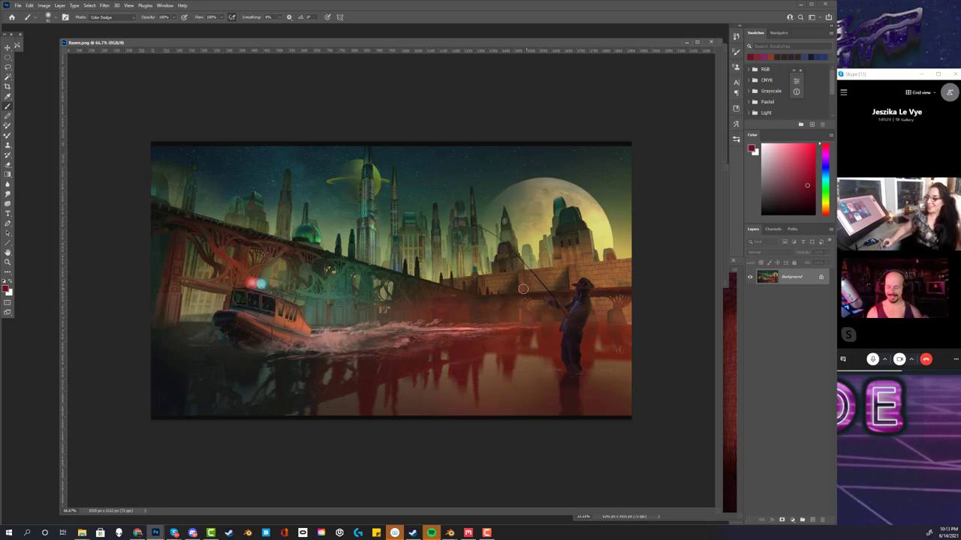
# Examine the fisherman, the red water and the boat in Raven.png at close zoom
pyautogui.press('f')
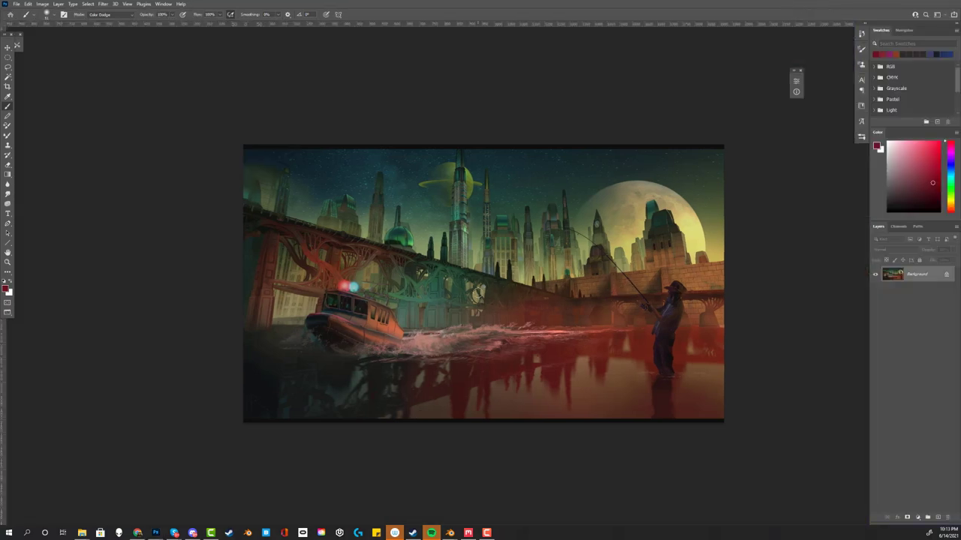
pyautogui.hotkey('ctrl', '+')
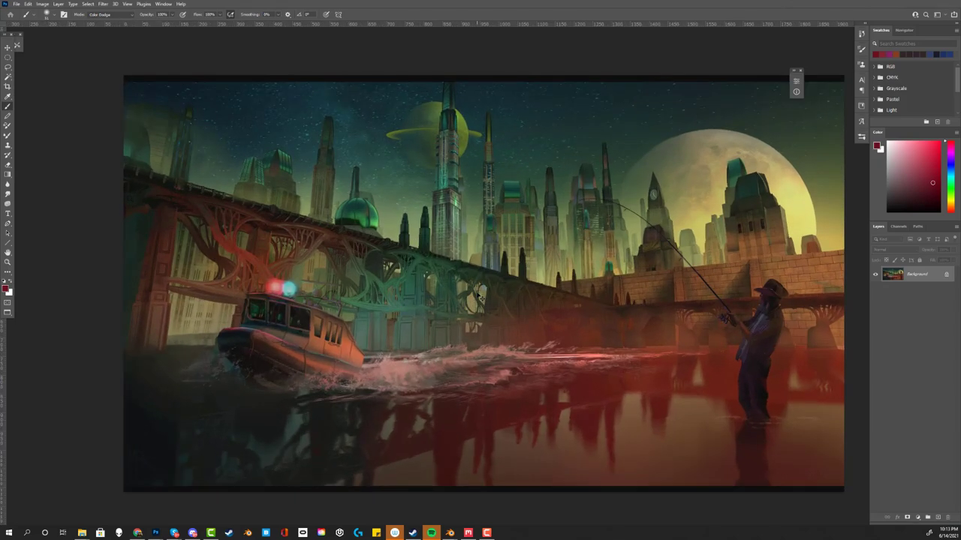
pyautogui.hotkey('ctrl', '+')
pyautogui.moveTo(705, 350)
pyautogui.mouseDown()
pyautogui.moveTo(289, 306)
pyautogui.moveTo(260, 217)
pyautogui.moveTo(142, 247)
pyautogui.mouseUp()
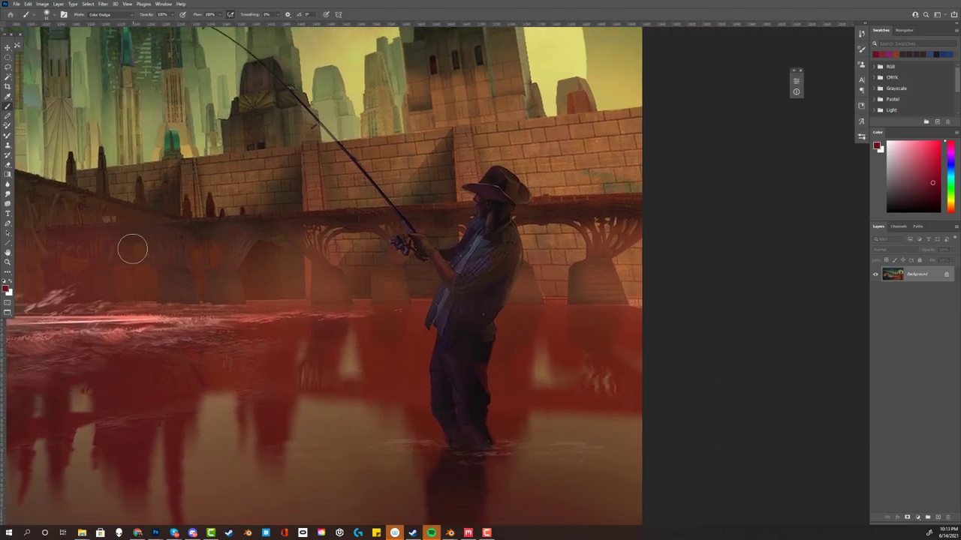
pyautogui.hotkey('ctrl', '-')
pyautogui.moveTo(248, 296)
pyautogui.mouseDown()
pyautogui.moveTo(401, 367)
pyautogui.moveTo(495, 350)
pyautogui.mouseUp()
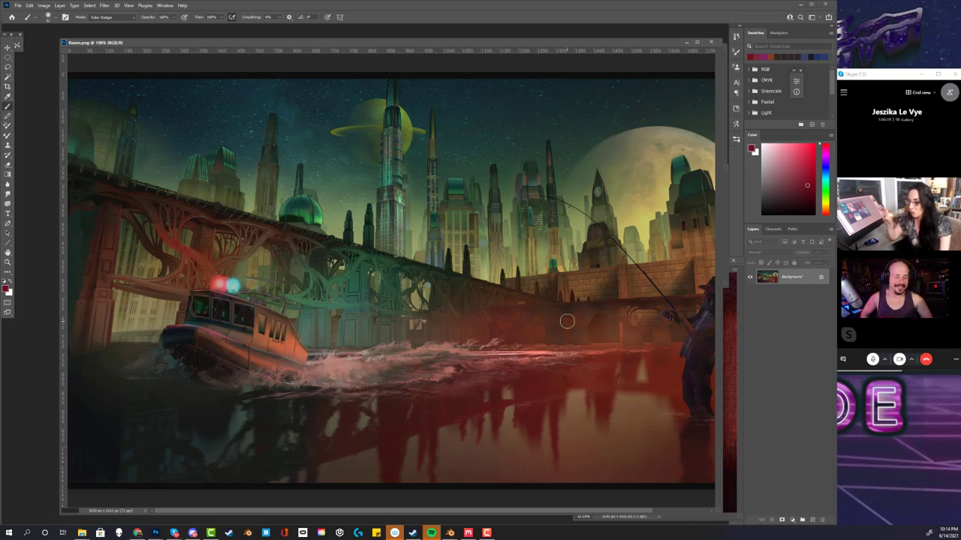
pyautogui.moveTo(568, 318); pyautogui.dragTo(517, 331)
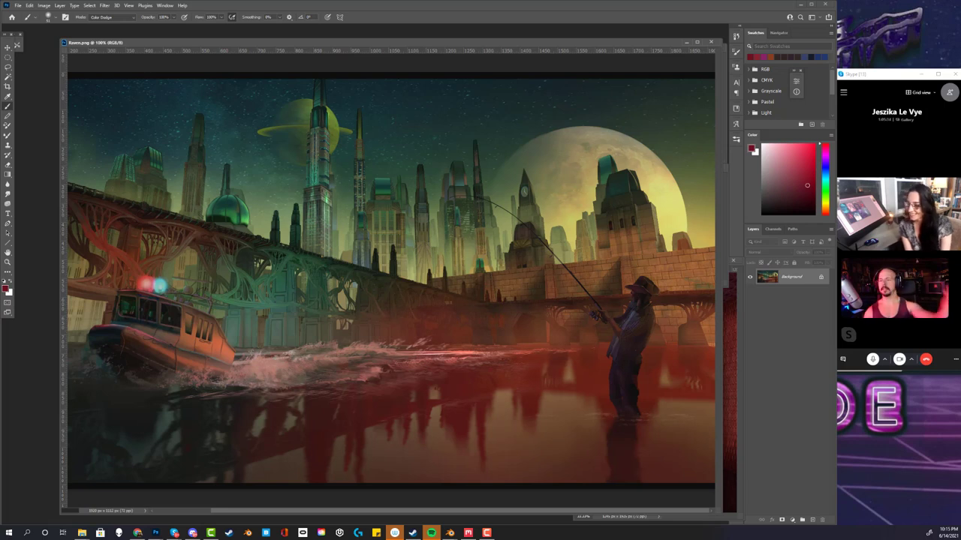
# Set the brush mode to Overlay, sample the dark teal sky, enlarge the brush, and darken the water beside the fisherman
pyautogui.click(123, 17)
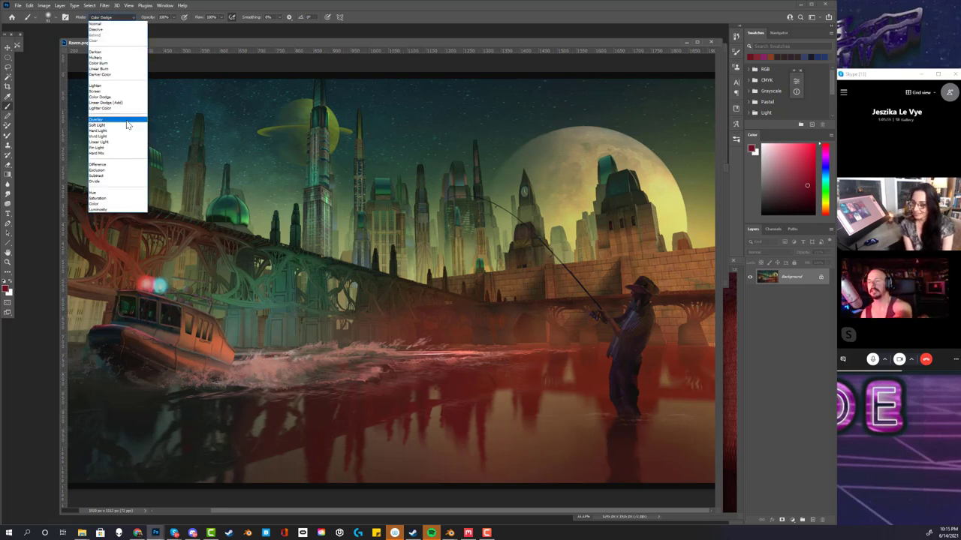
pyautogui.click(127, 125)
pyautogui.keyDown('alt'); pyautogui.click(492, 135); pyautogui.keyUp('alt')
pyautogui.rightClick(591, 332)
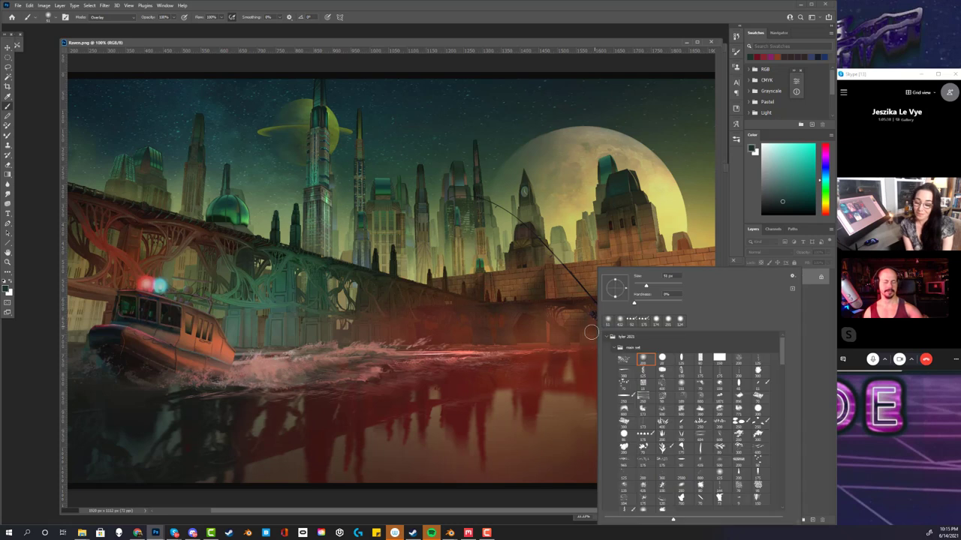
pyautogui.click(674, 286)
pyautogui.moveTo(558, 352); pyautogui.dragTo(559, 468)
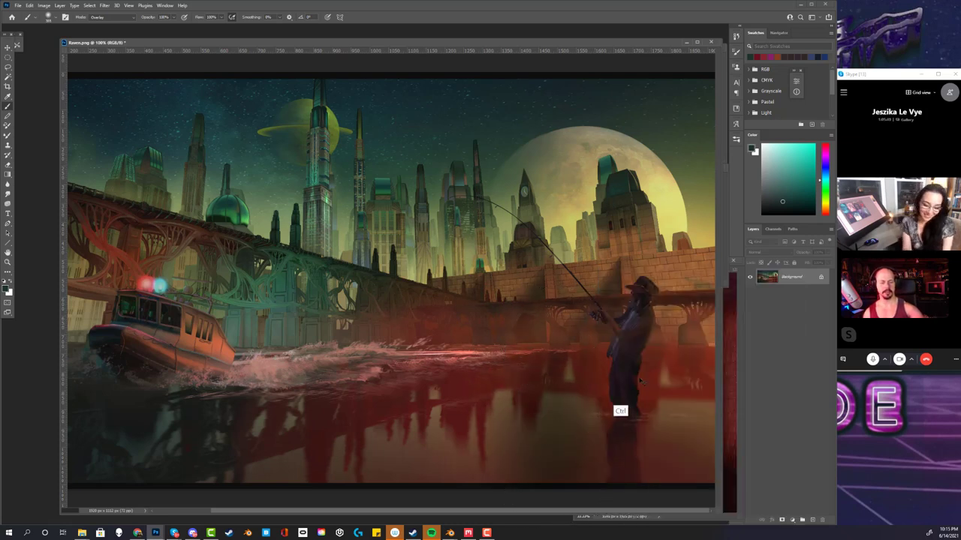
# Undo the last water stroke and glaze a lighter teal in Overlay mode across the foreground water around the fisherman
pyautogui.hotkey('ctrl', 'z')
pyautogui.click(792, 176)
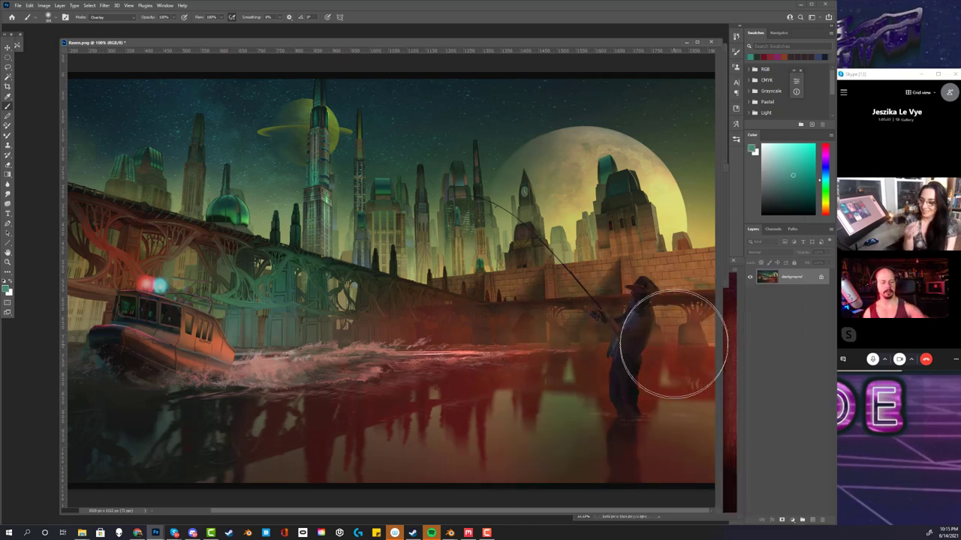
pyautogui.moveTo(549, 406); pyautogui.dragTo(512, 464)
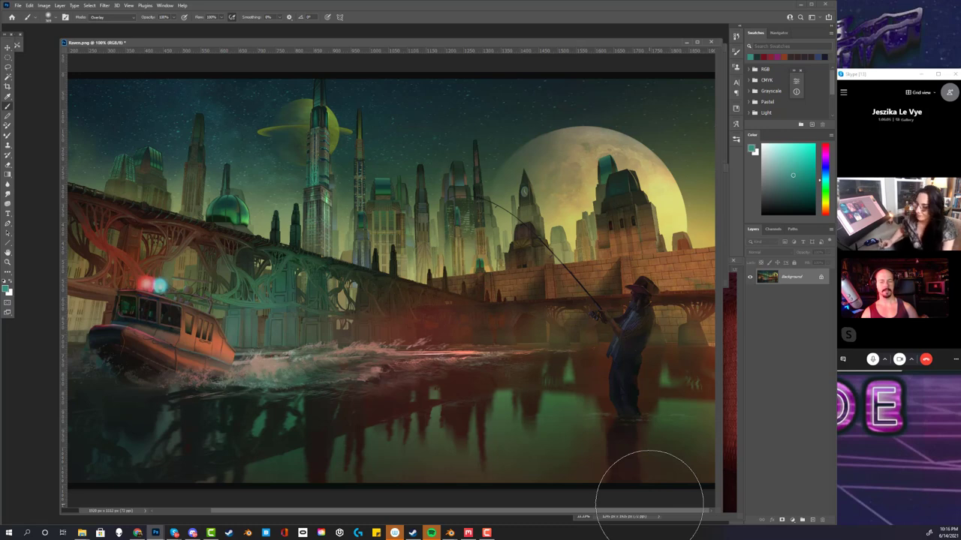
# Switch to the flat rectangular brush and reduce its size for painting the distant bridge supports
pyautogui.rightClick(469, 288)
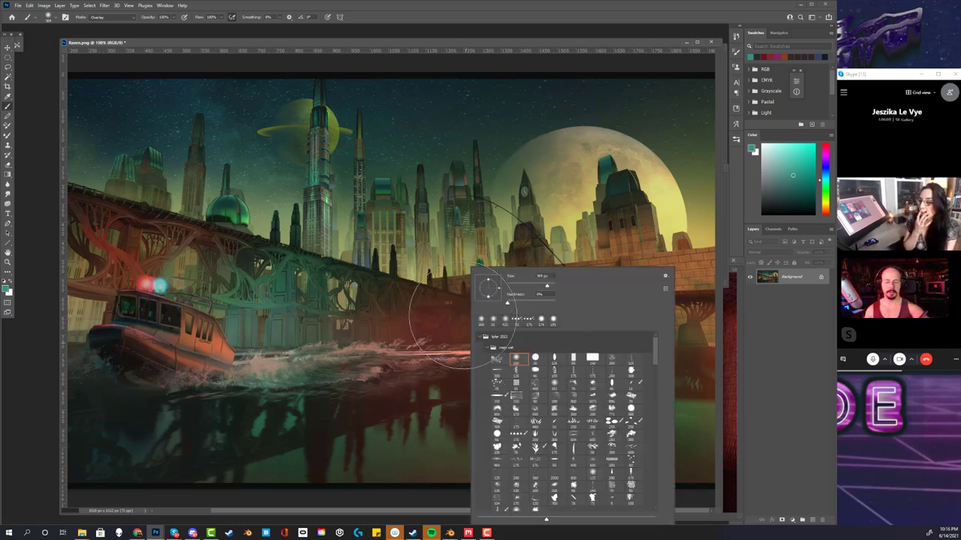
pyautogui.click(572, 359)
pyautogui.click(511, 287)
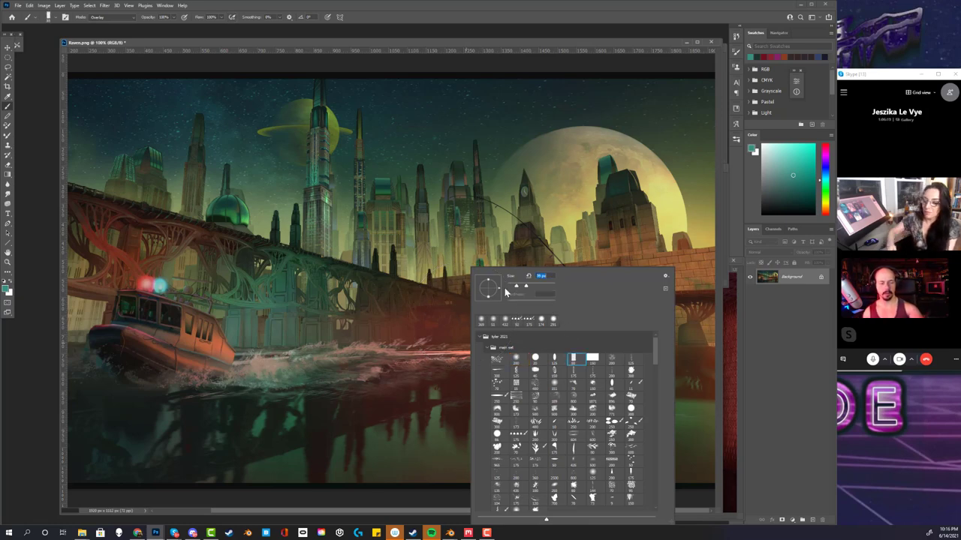
pyautogui.click(448, 335)
pyautogui.rightClick(513, 290)
pyautogui.click(556, 286)
# Try dark brown strokes beneath the distant bridge, undo them, and set the brush mode to Normal
pyautogui.keyDown('alt'); pyautogui.click(483, 321); pyautogui.keyUp('alt')
pyautogui.moveTo(473, 321)
pyautogui.mouseDown()
pyautogui.moveTo(489, 341)
pyautogui.moveTo(476, 340)
pyautogui.moveTo(488, 330)
pyautogui.moveTo(479, 312)
pyautogui.moveTo(470, 315)
pyautogui.moveTo(499, 310)
pyautogui.moveTo(501, 343)
pyautogui.moveTo(513, 343)
pyautogui.moveTo(514, 304)
pyautogui.mouseUp()
pyautogui.hotkey('ctrl', 'z')
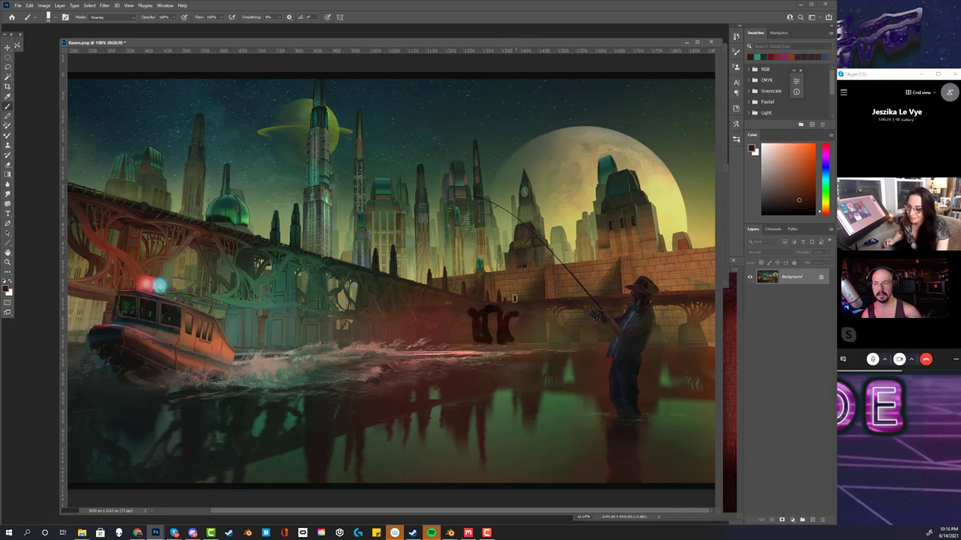
pyautogui.click(113, 16)
pyautogui.click(113, 23)
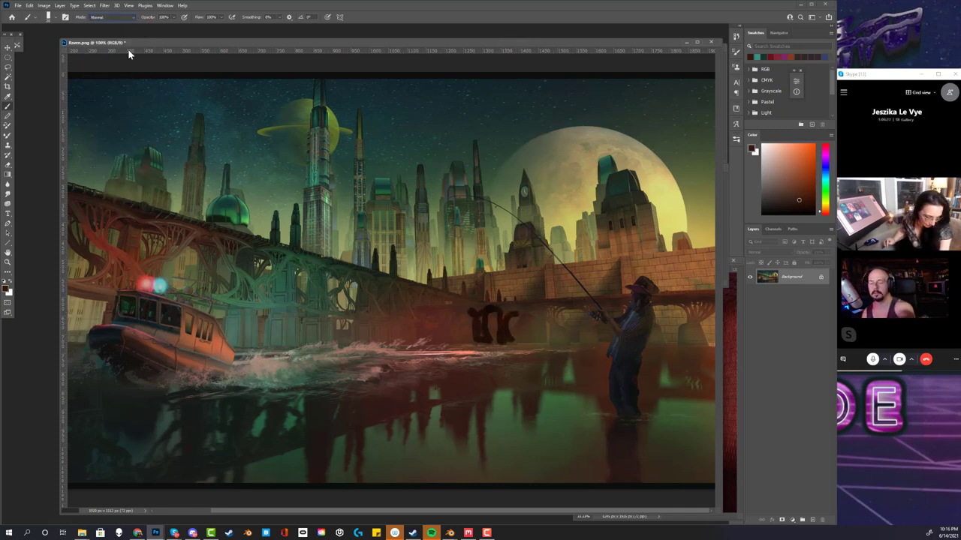
pyautogui.hotkey('ctrl', 'z')
pyautogui.hotkey('ctrl', 'z')
pyautogui.hotkey('ctrl', 'z')
pyautogui.hotkey('ctrl', 'z')
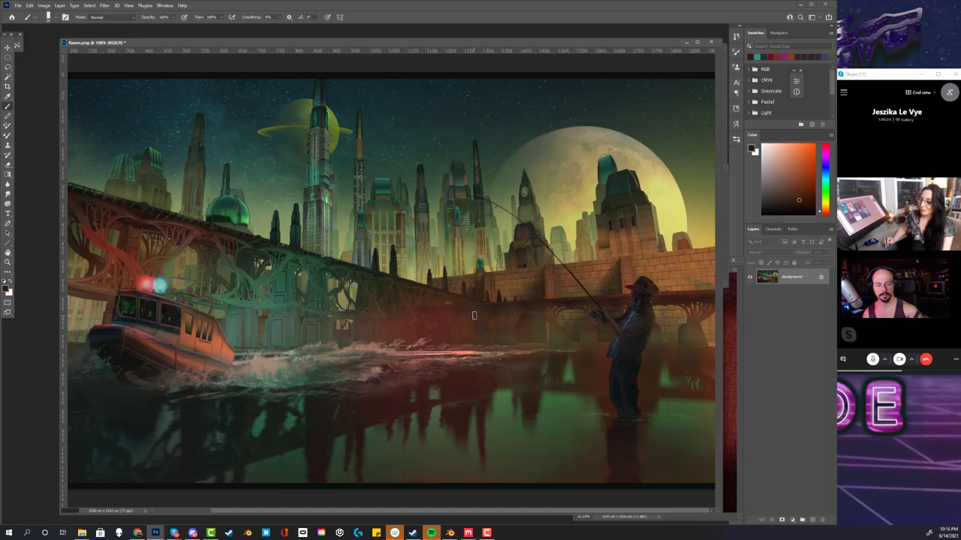
# Set the brush size to 12 px and paint dark supports under the distant bridge in the middle of the scene
pyautogui.rightClick(516, 331)
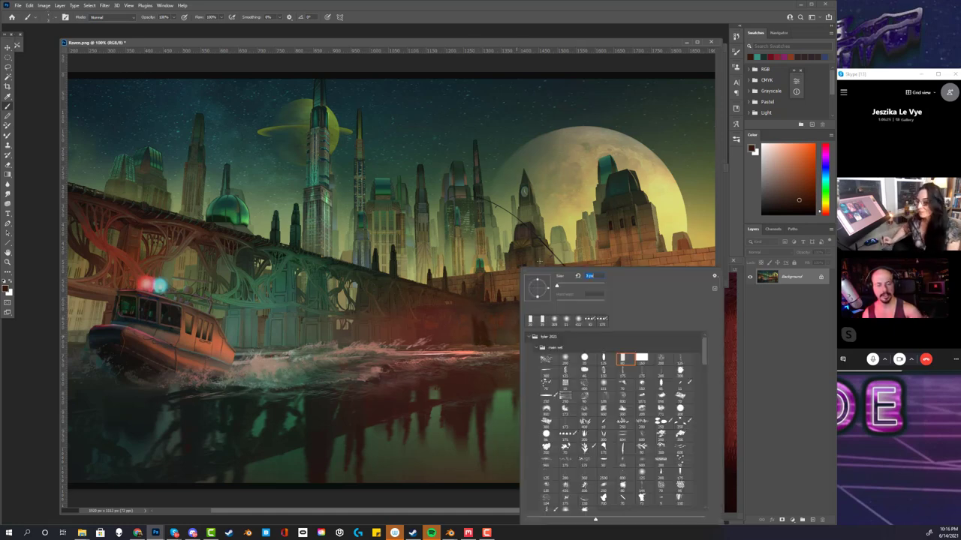
pyautogui.click(512, 330)
pyautogui.rightClick(513, 331)
pyautogui.click(557, 287)
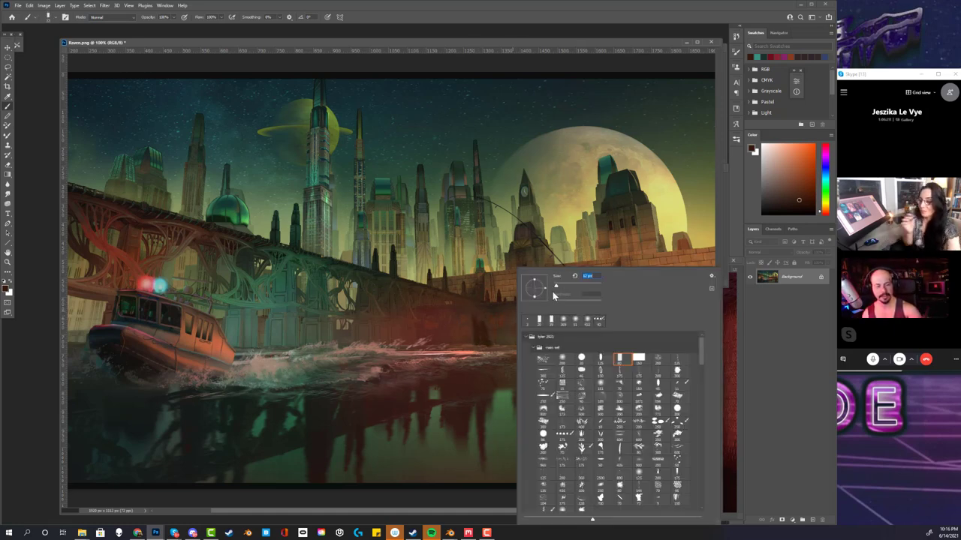
pyautogui.click(509, 331)
pyautogui.moveTo(511, 331)
pyautogui.mouseDown()
pyautogui.moveTo(514, 347)
pyautogui.moveTo(501, 342)
pyautogui.moveTo(508, 330)
pyautogui.mouseUp()
pyautogui.moveTo(503, 315)
pyautogui.mouseDown()
pyautogui.moveTo(533, 318)
pyautogui.moveTo(504, 323)
pyautogui.mouseUp()
pyautogui.keyDown('alt'); pyautogui.click(543, 362); pyautogui.keyUp('alt')
# Sample dark tones from the near bridge and paint a dark pillar and curved arch at its far end
pyautogui.keyDown('alt'); pyautogui.click(321, 306); pyautogui.keyUp('alt')
pyautogui.keyDown('alt'); pyautogui.click(307, 285); pyautogui.keyUp('alt')
pyautogui.keyDown('alt'); pyautogui.click(282, 255); pyautogui.keyUp('alt')
pyautogui.keyDown('alt'); pyautogui.click(249, 252); pyautogui.keyUp('alt')
pyautogui.keyDown('alt'); pyautogui.click(248, 272); pyautogui.keyUp('alt')
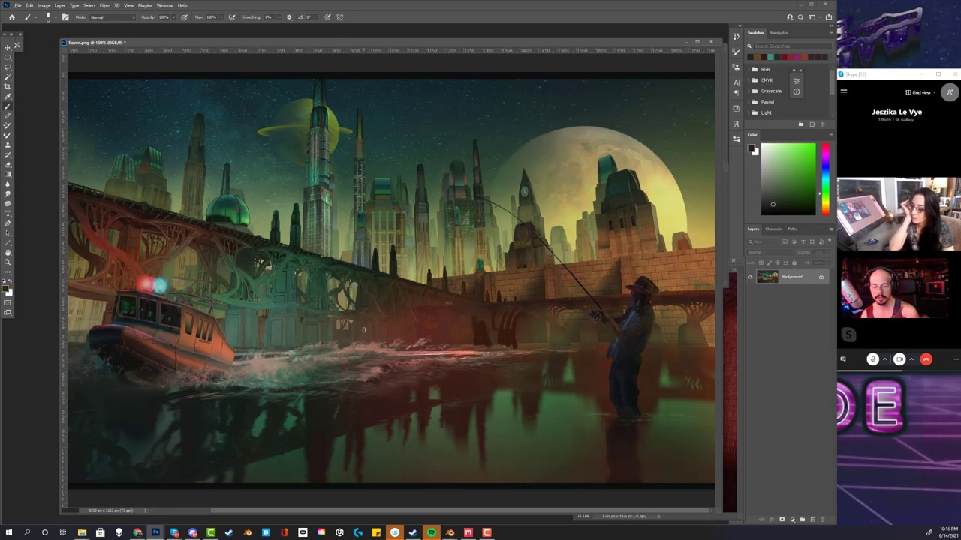
pyautogui.moveTo(379, 345)
pyautogui.mouseDown()
pyautogui.moveTo(377, 323)
pyautogui.moveTo(364, 342)
pyautogui.moveTo(338, 309)
pyautogui.moveTo(293, 299)
pyautogui.mouseUp()
# Extend the dark arch toward the boat and paint curved branching supports up to the bridge deck
pyautogui.press('alt')
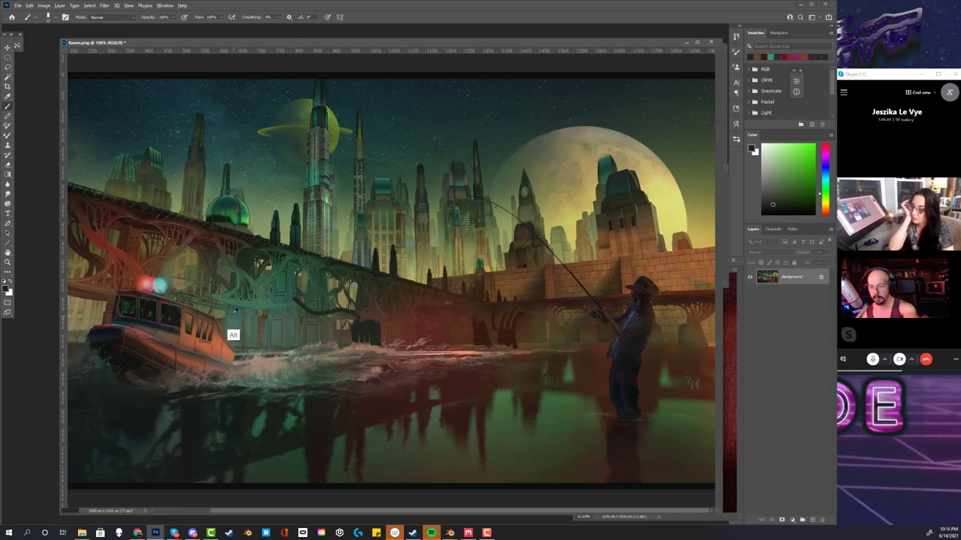
pyautogui.moveTo(210, 299); pyautogui.dragTo(293, 301)
pyautogui.moveTo(285, 264); pyautogui.dragTo(268, 298)
pyautogui.moveTo(248, 276)
pyautogui.mouseDown()
pyautogui.moveTo(258, 301)
pyautogui.moveTo(234, 301)
pyautogui.mouseUp()
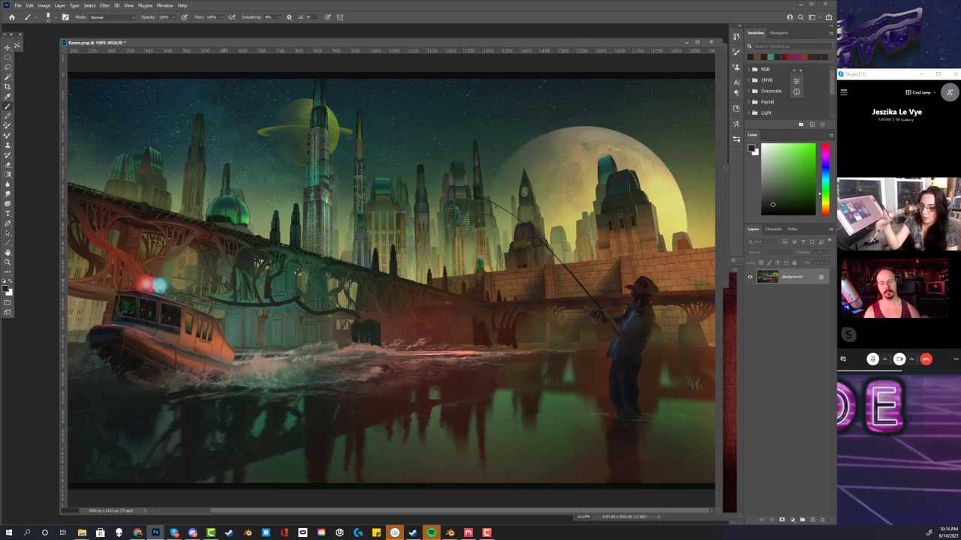
# Shrink the brush, shift the painting colour to magenta, and add a new layer for annotations
pyautogui.rightClick(418, 266)
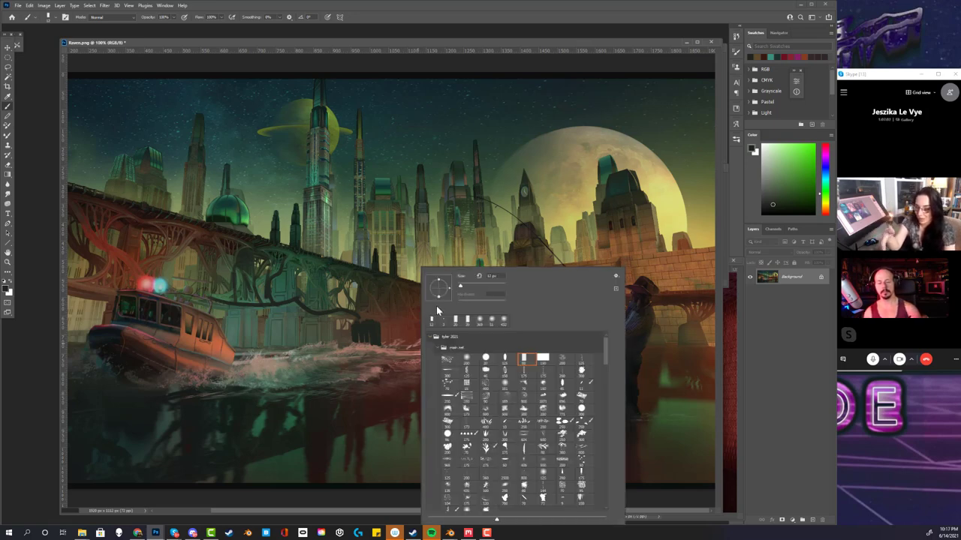
pyautogui.click(459, 287)
pyautogui.keyDown('alt'); pyautogui.click(228, 346); pyautogui.keyUp('alt')
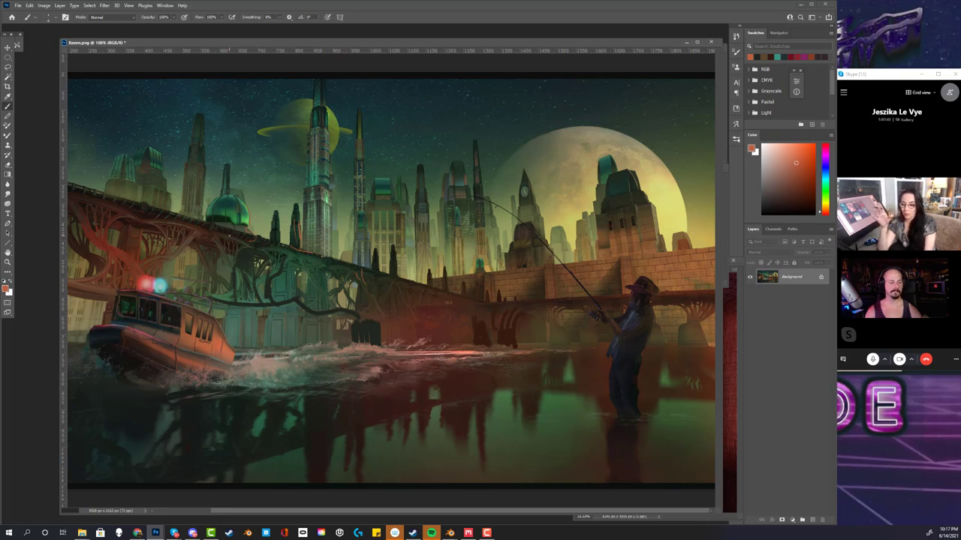
pyautogui.click(823, 158)
pyautogui.click(824, 153)
pyautogui.click(812, 520)
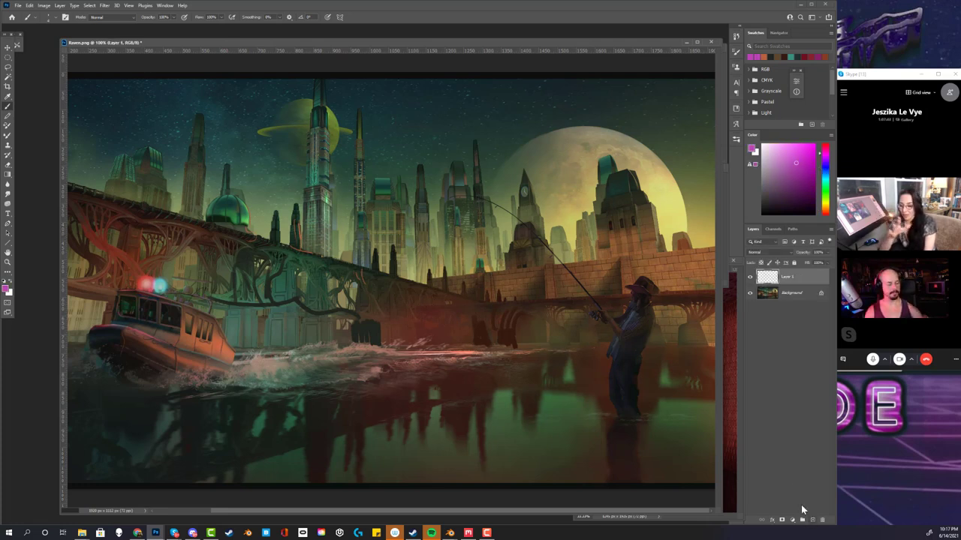
# Try magenta annotation strokes over the water below the fisherman and the boat, then undo them
pyautogui.moveTo(650, 429); pyautogui.dragTo(599, 428)
pyautogui.moveTo(263, 405)
pyautogui.mouseDown()
pyautogui.moveTo(129, 371)
pyautogui.moveTo(168, 438)
pyautogui.mouseUp()
pyautogui.hotkey('ctrl', 'z')
pyautogui.hotkey('ctrl', 'shift', 'z')
pyautogui.hotkey('ctrl', 'z')
pyautogui.hotkey('ctrl', 'z')
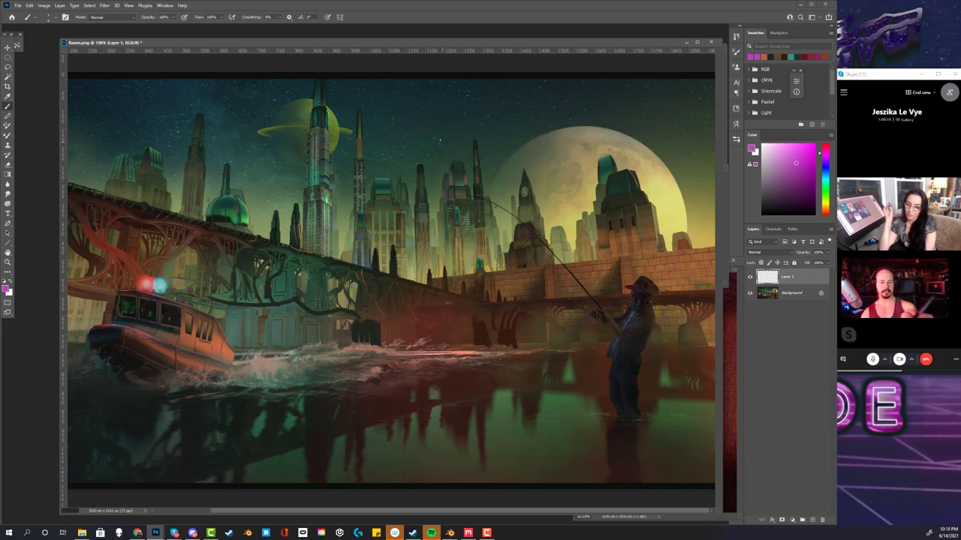
# Try a long magenta arrow from the sky down into the foreground water, then undo it
pyautogui.moveTo(438, 129)
pyautogui.mouseDown()
pyautogui.moveTo(454, 433)
pyautogui.moveTo(443, 415)
pyautogui.mouseUp()
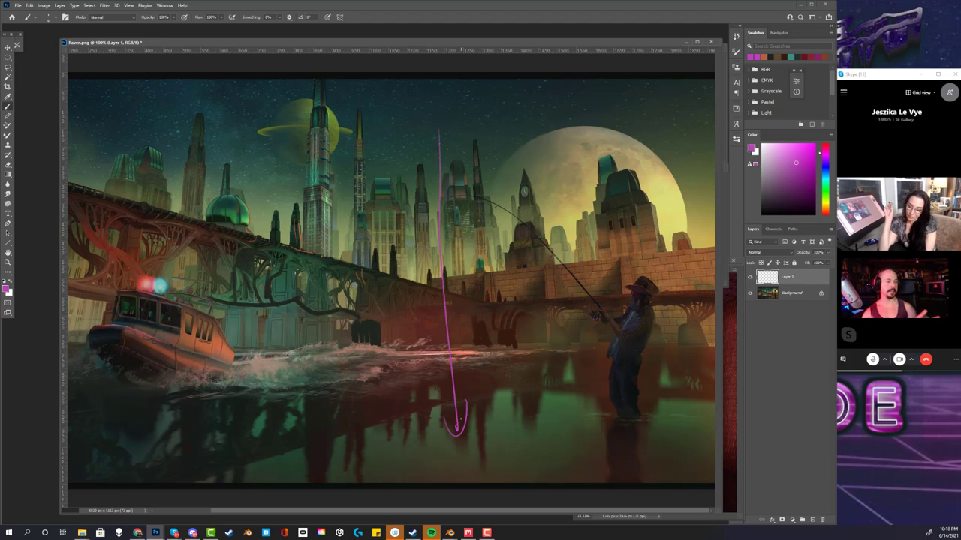
pyautogui.hotkey('ctrl', 'z')
pyautogui.hotkey('ctrl', 'z')
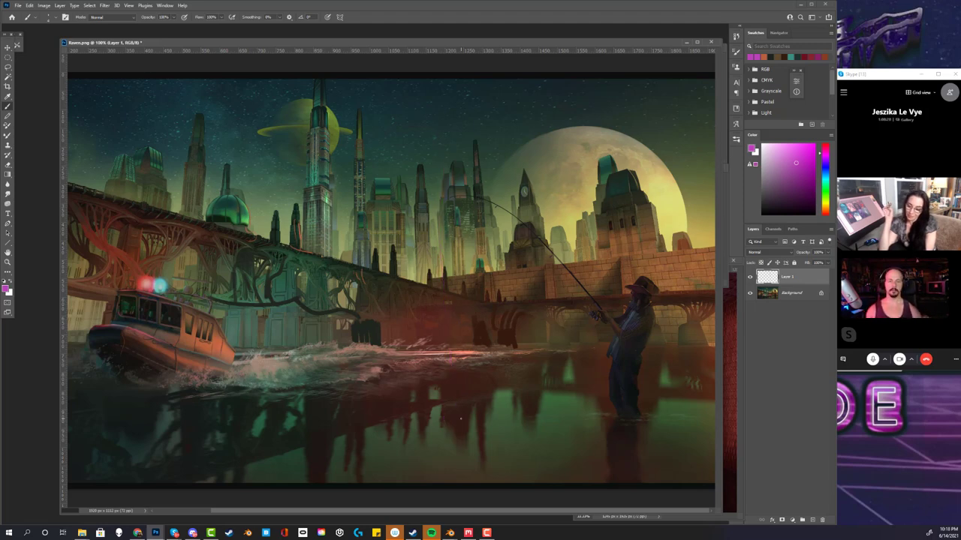
# Try cropping the foreground water off the lower part of Raven.png
pyautogui.press('c')
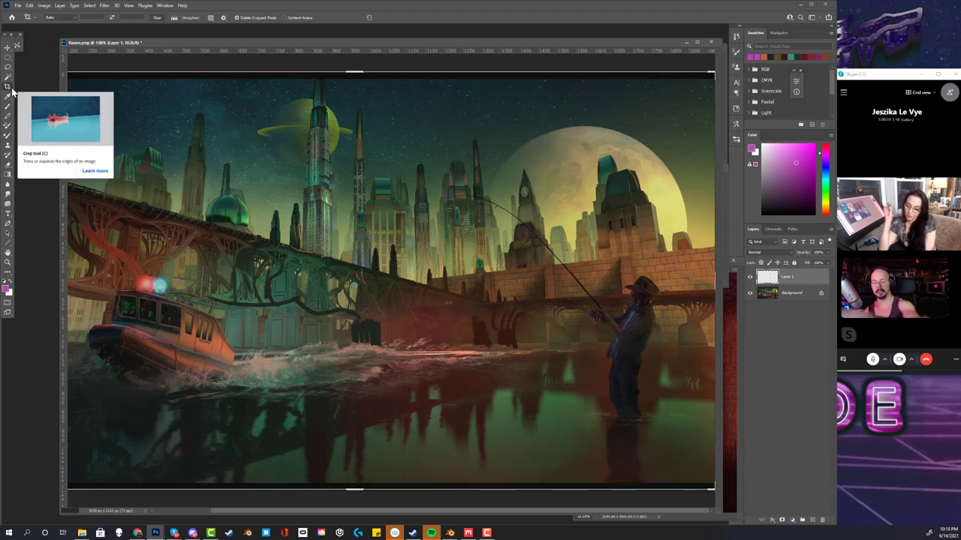
pyautogui.moveTo(359, 489); pyautogui.dragTo(355, 432)
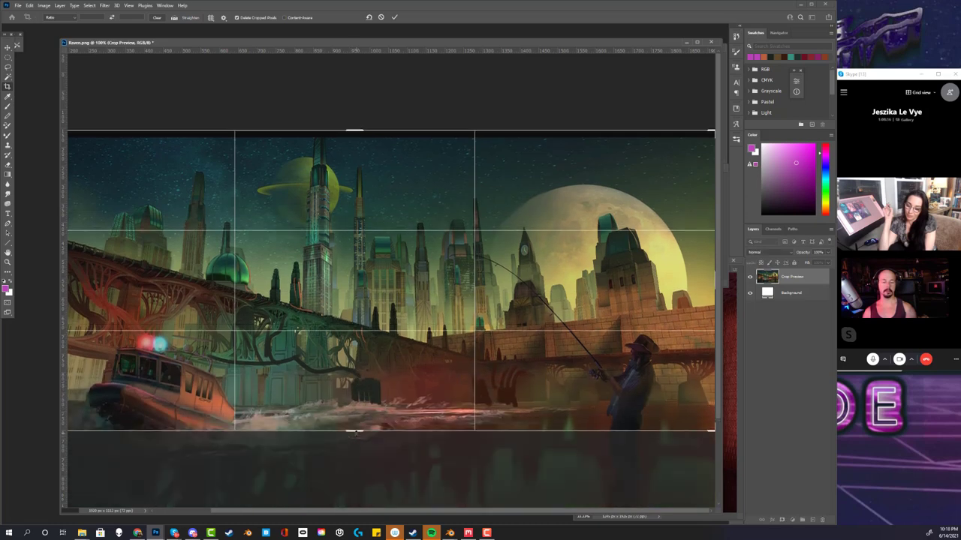
pyautogui.press('Return')
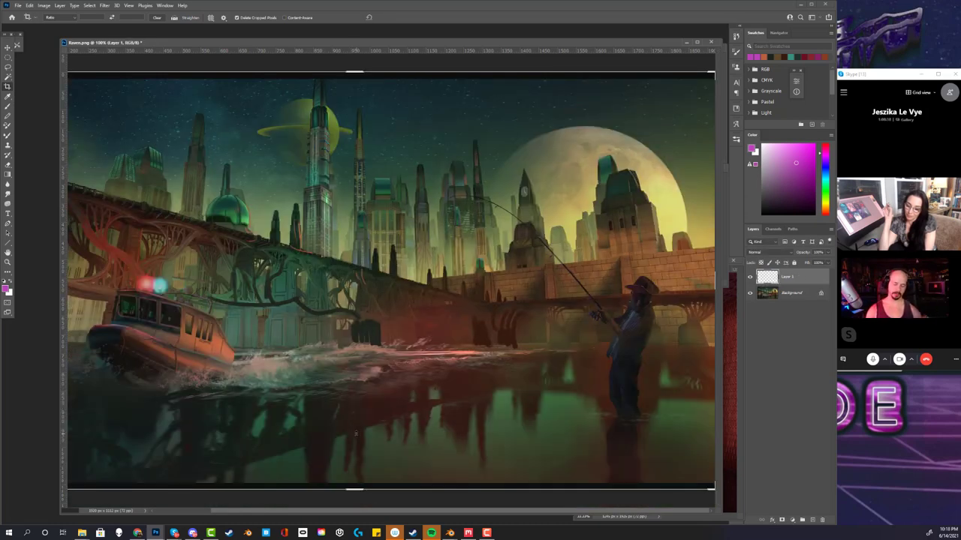
# Zoom Raven.png out to 33.3% and move its window beneath the blue silhouette illustration
pyautogui.hotkey('ctrl', '-')
pyautogui.hotkey('ctrl', '-')
pyautogui.hotkey('ctrl', '-')
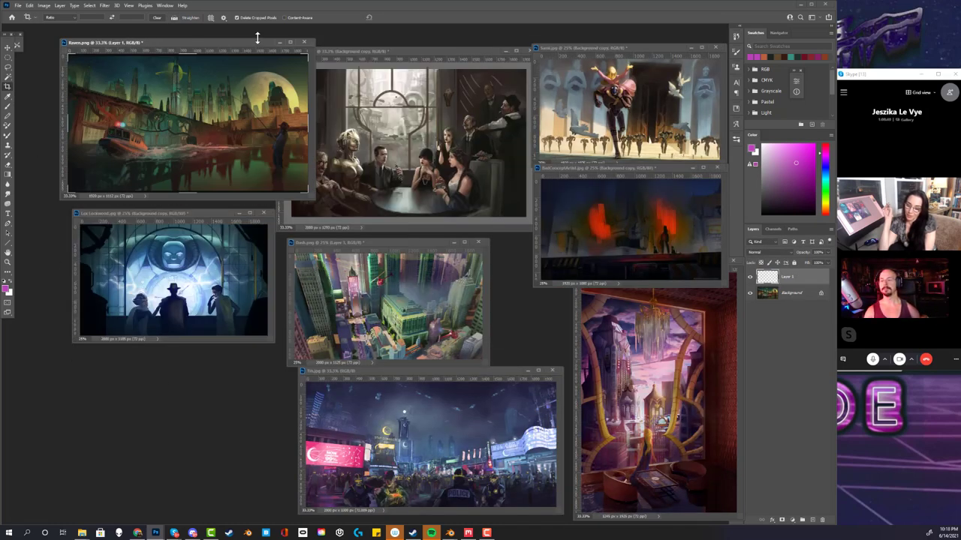
pyautogui.moveTo(256, 44); pyautogui.dragTo(229, 355)
# Bring the neon police crowd illustration forward, zoom it to 66.7%, and reposition and enlarge its window to fill the workspace
pyautogui.hotkey('ctrl', '+')
pyautogui.hotkey('ctrl', '+')
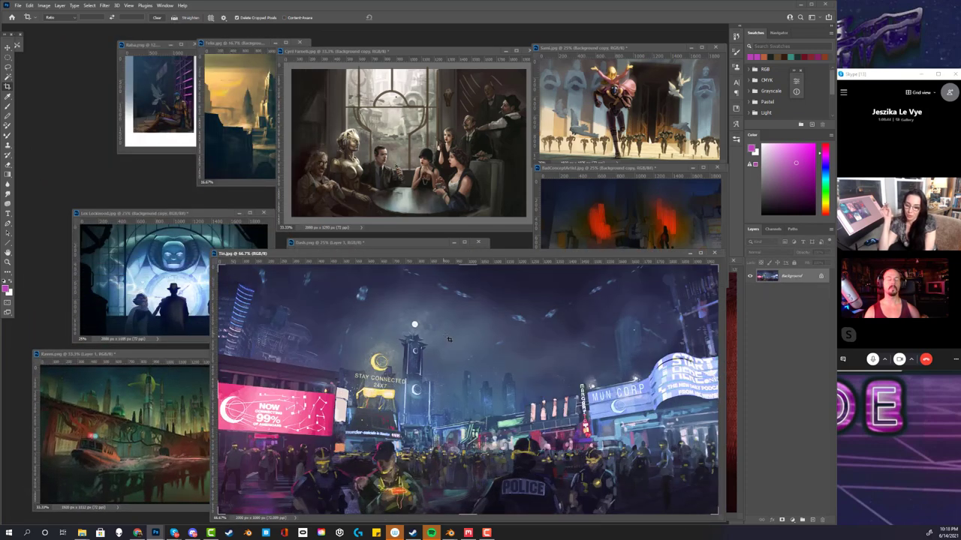
pyautogui.moveTo(566, 254); pyautogui.dragTo(427, 73)
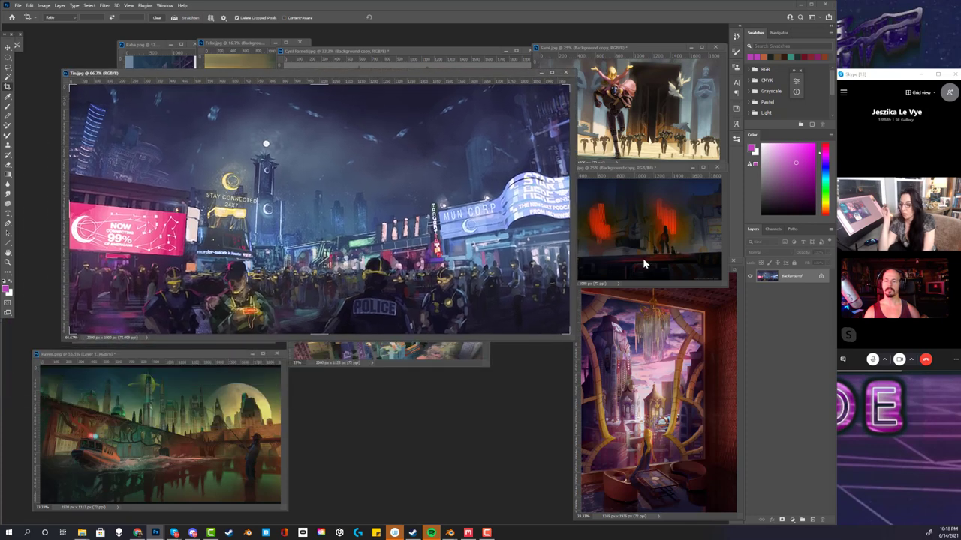
pyautogui.moveTo(573, 341); pyautogui.dragTo(725, 515)
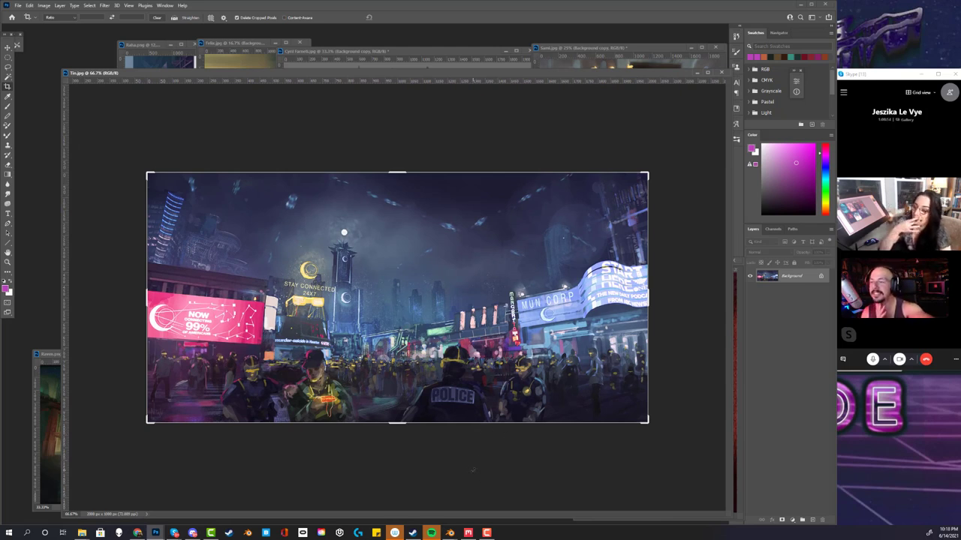
# Duplicate the Background layer of the neon city illustration
pyautogui.click(59, 6)
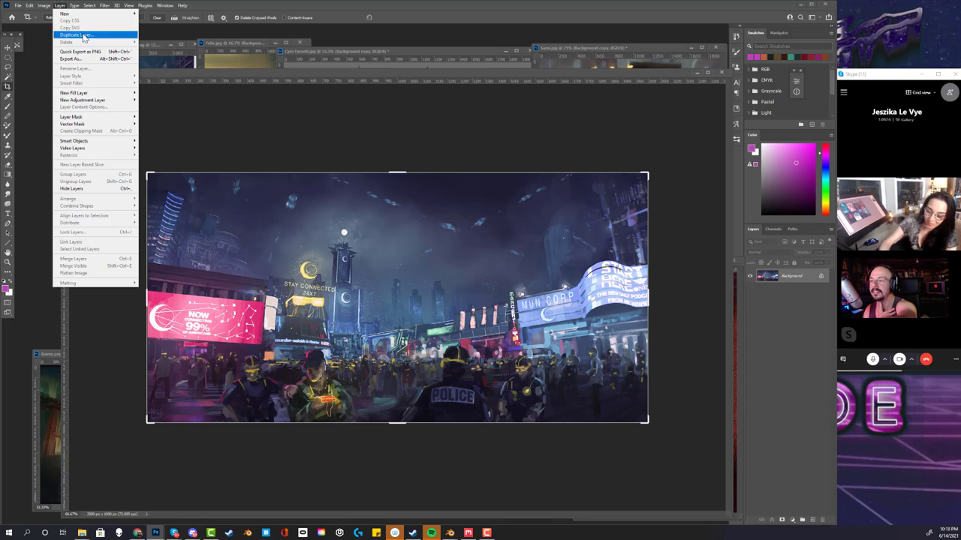
pyautogui.click(85, 36)
pyautogui.press('Return')
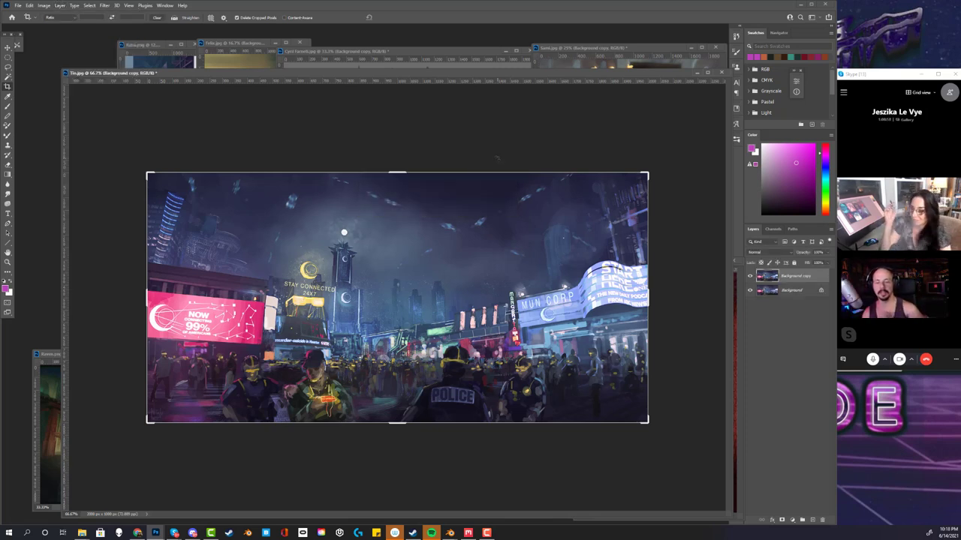
# Select the four large foreground figures along the lower edge with freehand Lasso outlines
pyautogui.click(9, 68)
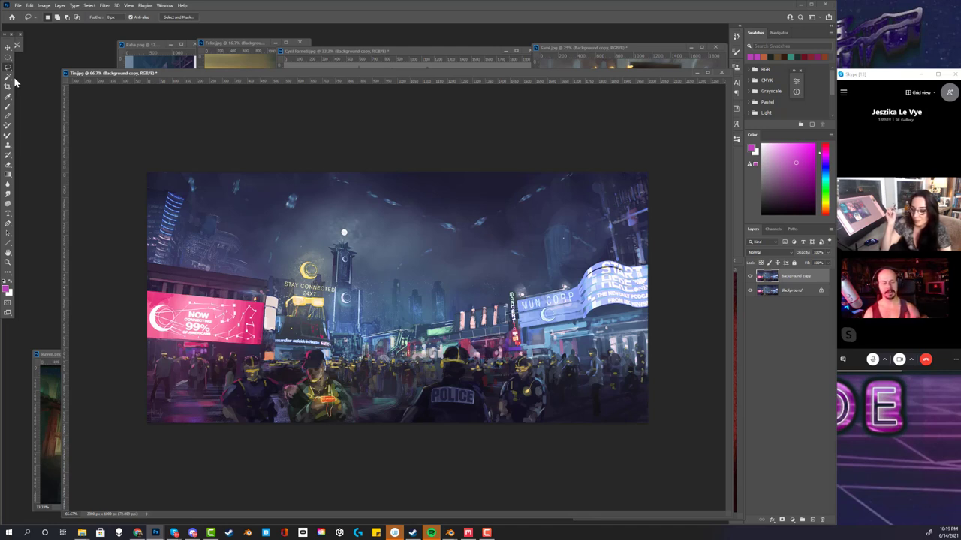
pyautogui.moveTo(544, 424); pyautogui.dragTo(547, 386)
pyautogui.moveTo(548, 425)
pyautogui.mouseDown()
pyautogui.moveTo(520, 359)
pyautogui.moveTo(497, 424)
pyautogui.moveTo(438, 376)
pyautogui.moveTo(405, 422)
pyautogui.mouseUp()
pyautogui.moveTo(359, 424)
pyautogui.mouseDown()
pyautogui.moveTo(316, 354)
pyautogui.moveTo(303, 391)
pyautogui.moveTo(258, 392)
pyautogui.moveTo(234, 378)
pyautogui.moveTo(221, 420)
pyautogui.mouseUp()
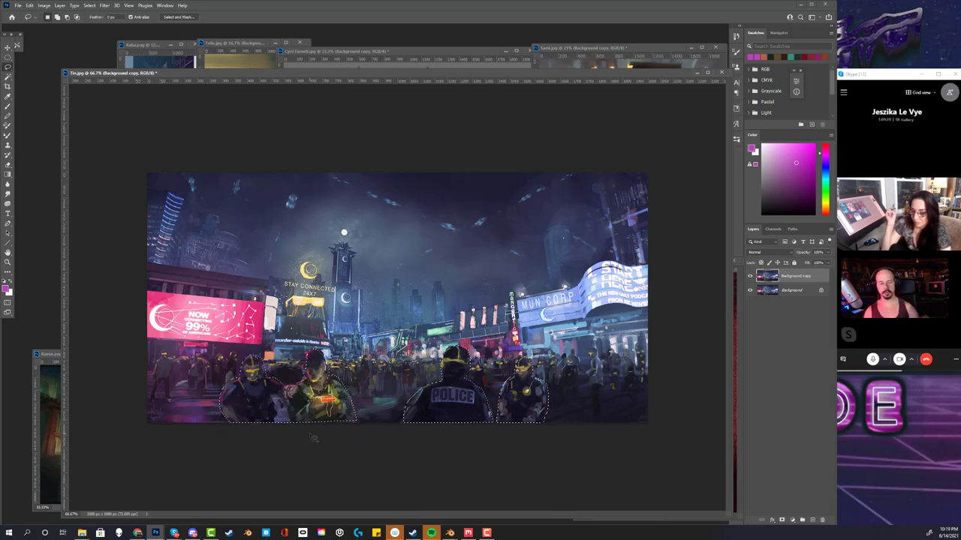
# Copy the selected figures to a new layer, enlarge them, and move them down to the lower edge of the image
pyautogui.hotkey('ctrl', 'j')
pyautogui.hotkey('ctrl', 't')
pyautogui.moveTo(546, 342); pyautogui.dragTo(621, 293)
pyautogui.click(7, 48)
pyautogui.moveTo(555, 432); pyautogui.dragTo(470, 418)
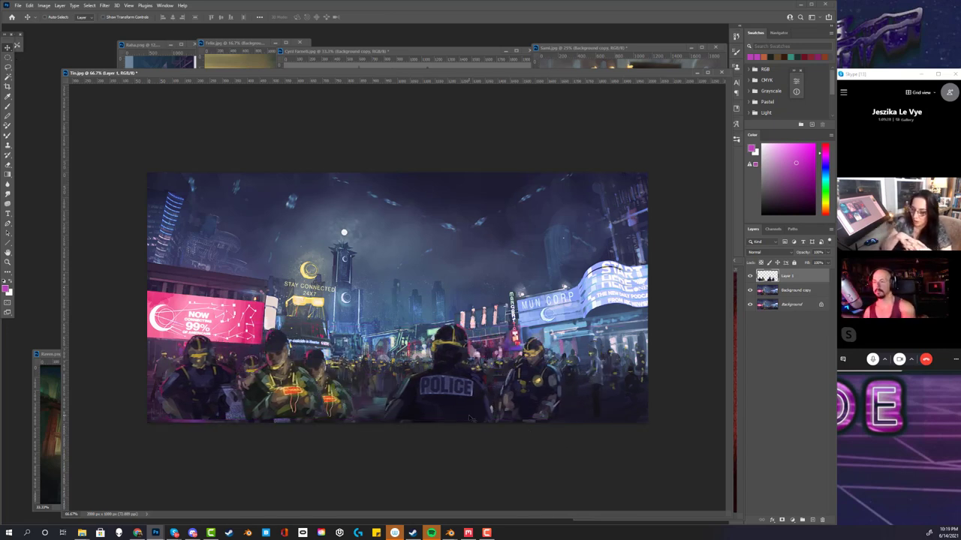
# Select the enlarged officer and camouflaged figure, shift them toward the centre over their originals, and clear the selection
pyautogui.click(7, 57)
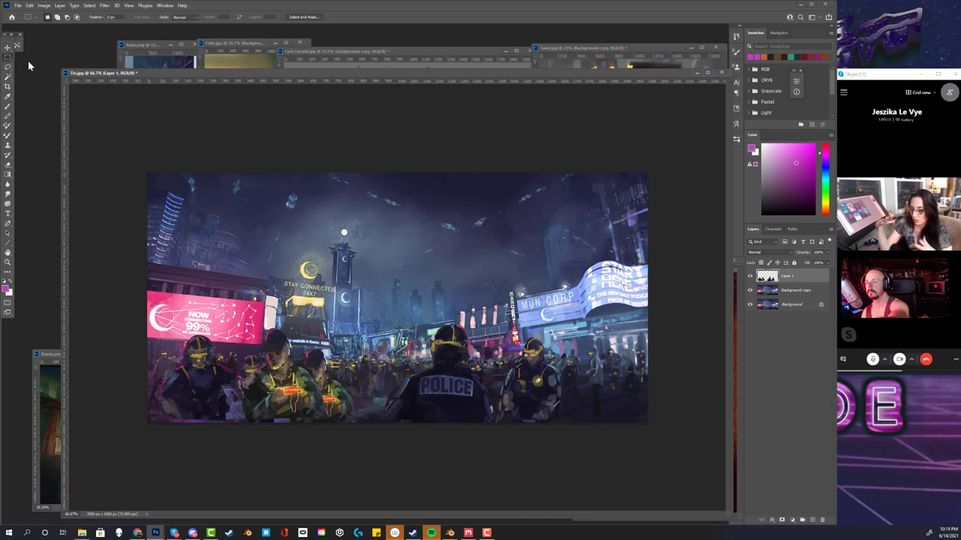
pyautogui.moveTo(148, 303); pyautogui.dragTo(348, 423)
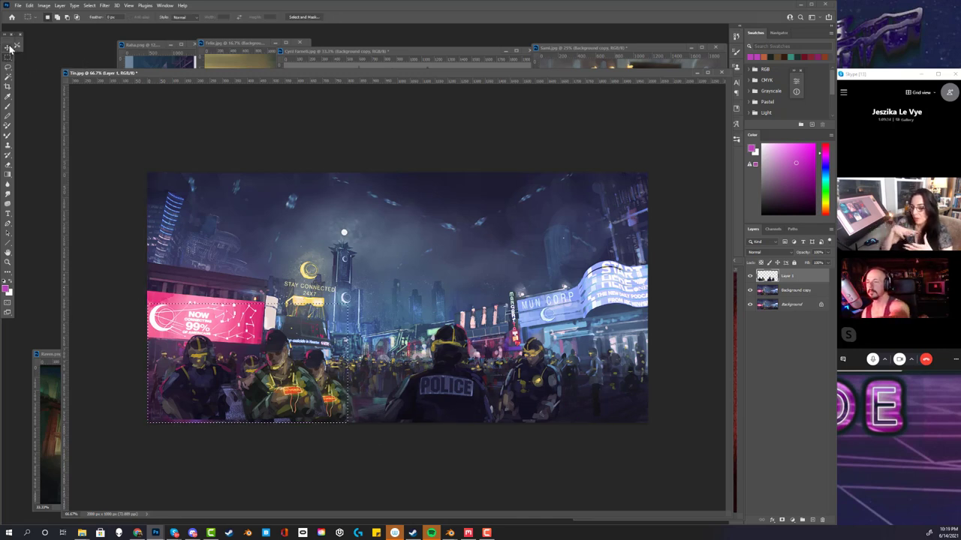
pyautogui.click(8, 46)
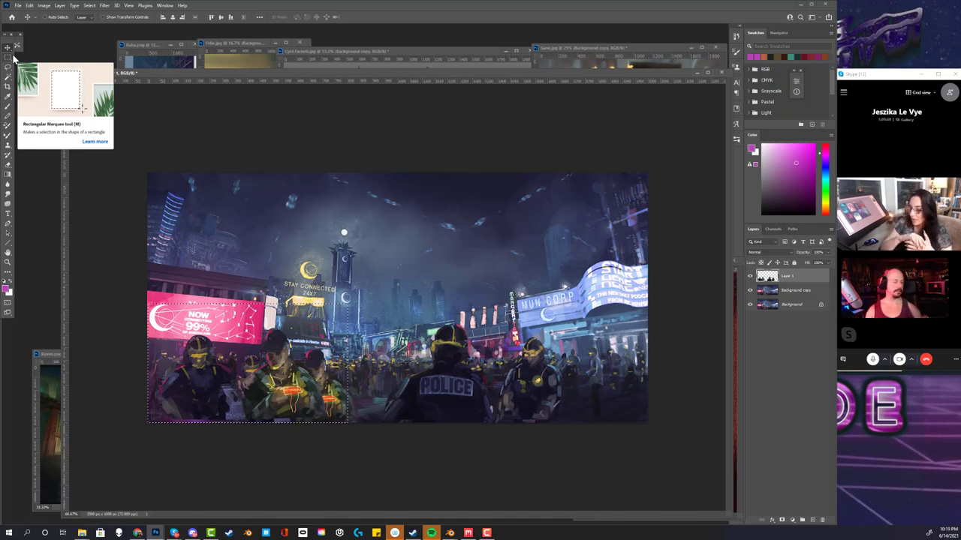
pyautogui.moveTo(307, 397); pyautogui.dragTo(339, 400)
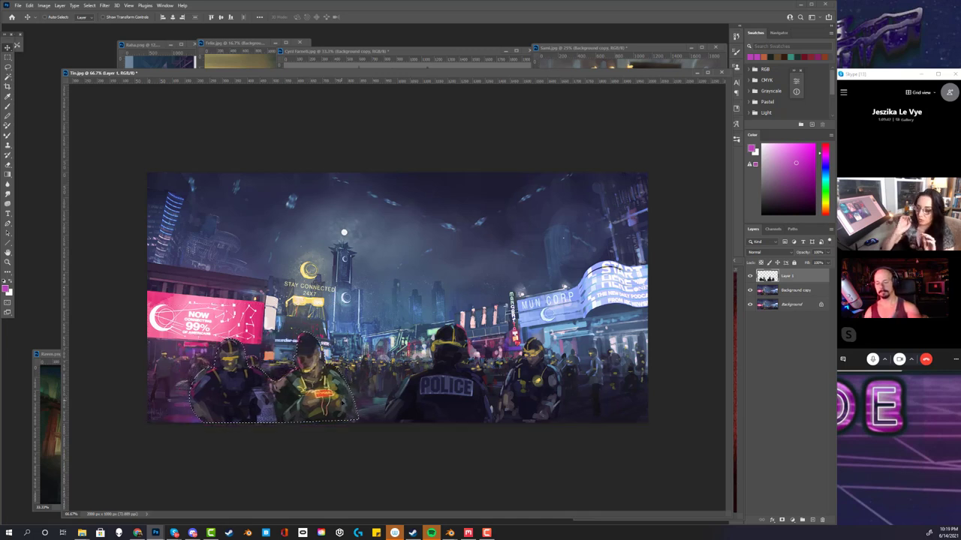
pyautogui.hotkey('ctrl', 'd')
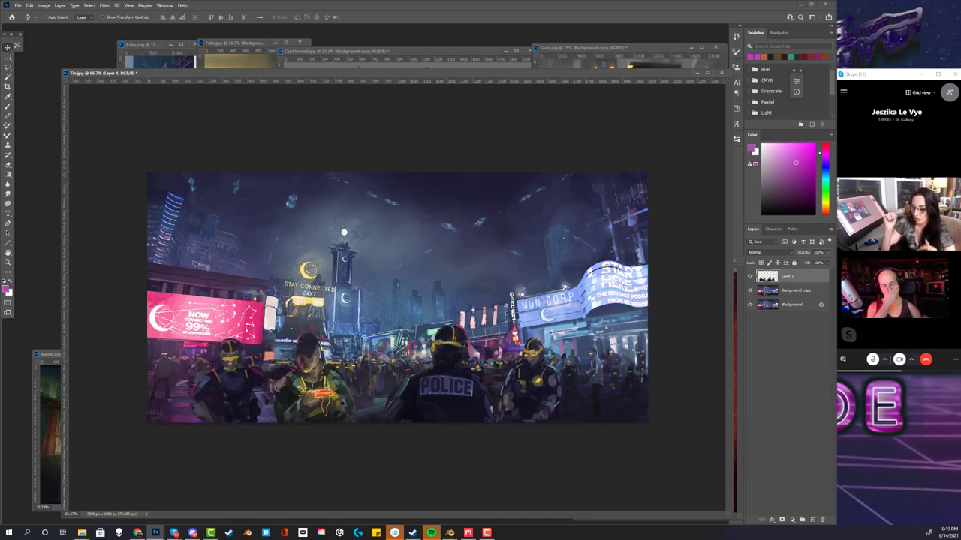
# Select the central moon tower and the distant skyline buildings on the Background copy layer with a freehand Lasso outline
pyautogui.click(749, 277)
pyautogui.click(749, 277)
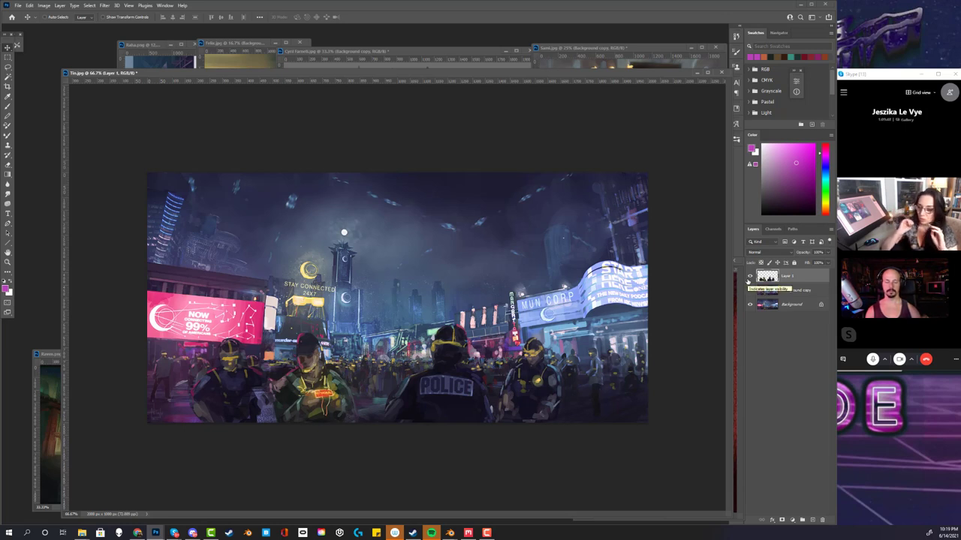
pyautogui.click(7, 68)
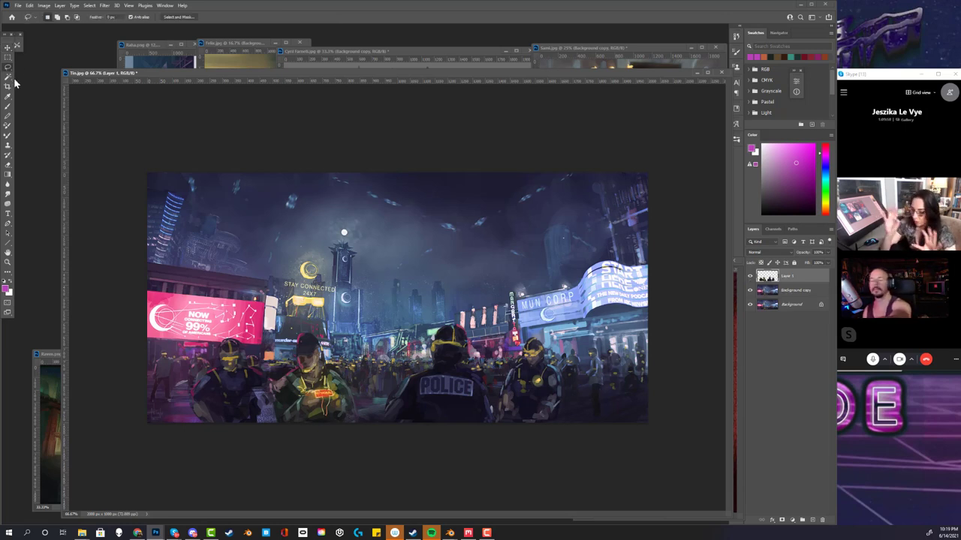
pyautogui.click(769, 292)
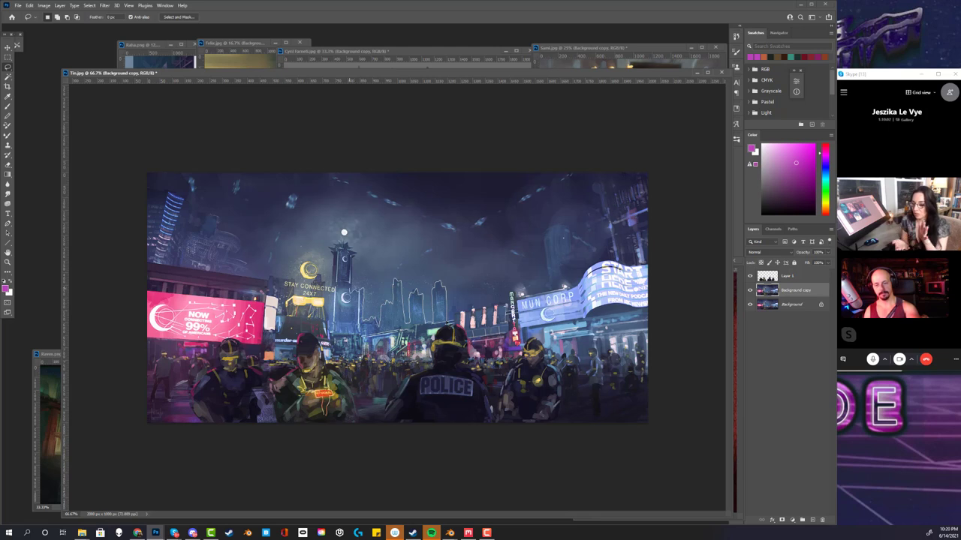
pyautogui.moveTo(352, 247)
pyautogui.mouseDown()
pyautogui.moveTo(329, 252)
pyautogui.moveTo(323, 306)
pyautogui.moveTo(352, 344)
pyautogui.mouseUp()
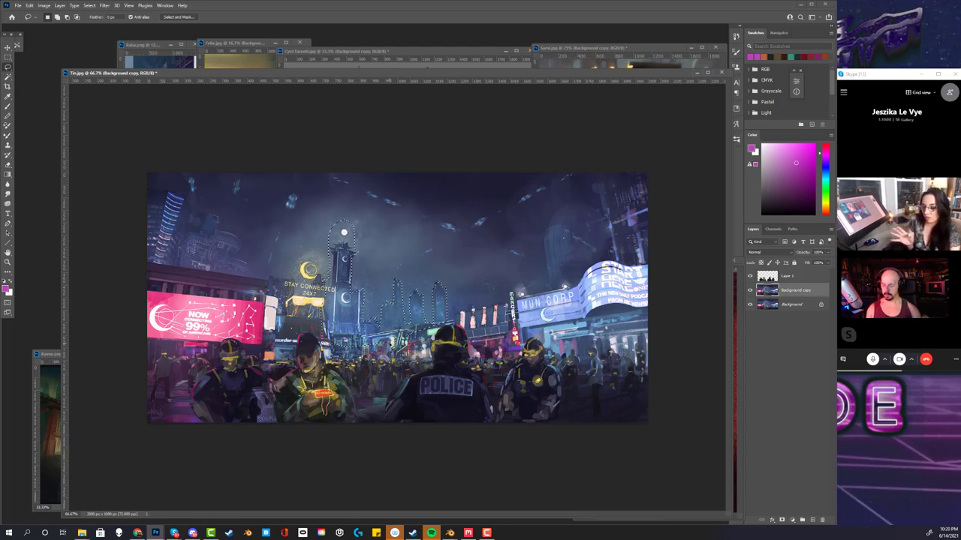
# Copy the selected tower and skyline to a new layer and enlarge them toward the upper edge of the image
pyautogui.hotkey('ctrl', 'j')
pyautogui.hotkey('ctrl', 't')
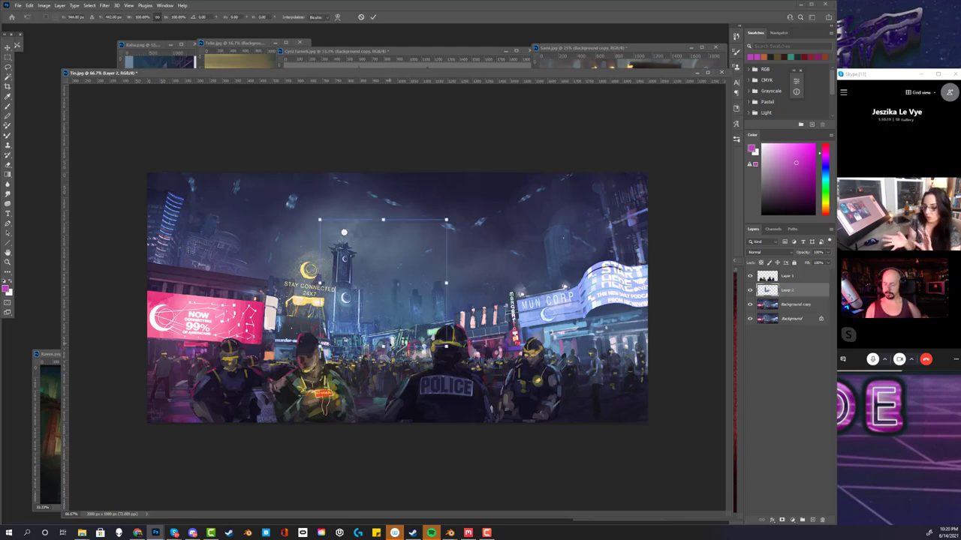
pyautogui.moveTo(446, 220); pyautogui.dragTo(499, 167)
pyautogui.press('Return')
# Darken the enlarged skyline layer with Levels, setting input black to 24 and output white to 189
pyautogui.click(43, 6)
pyautogui.moveTo(67, 24)
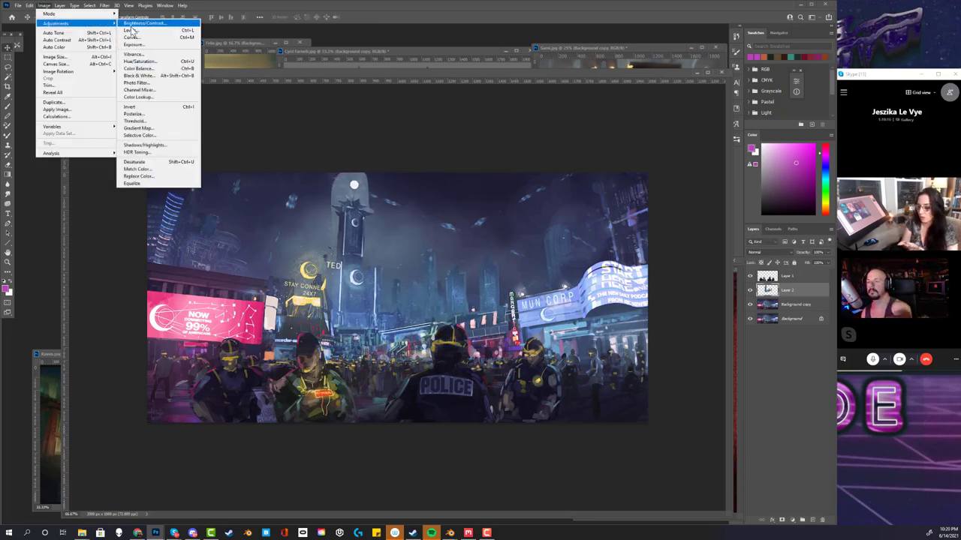
pyautogui.click(131, 30)
pyautogui.moveTo(591, 483); pyautogui.dragTo(565, 486)
pyautogui.moveTo(508, 457); pyautogui.dragTo(506, 454)
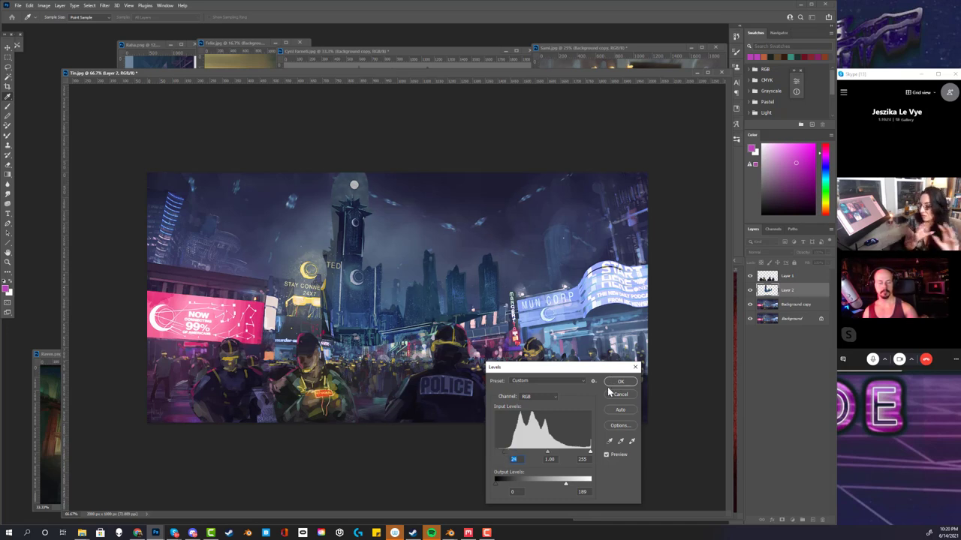
pyautogui.click(608, 389)
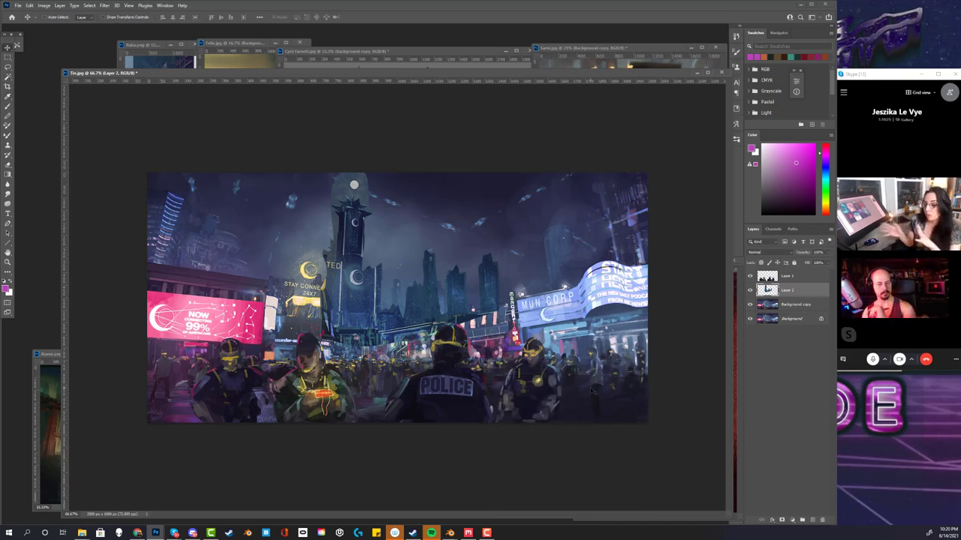
# Nudge the enlarged skyline layer slightly and compare the image with that layer hidden and shown
pyautogui.moveTo(411, 264); pyautogui.dragTo(423, 280)
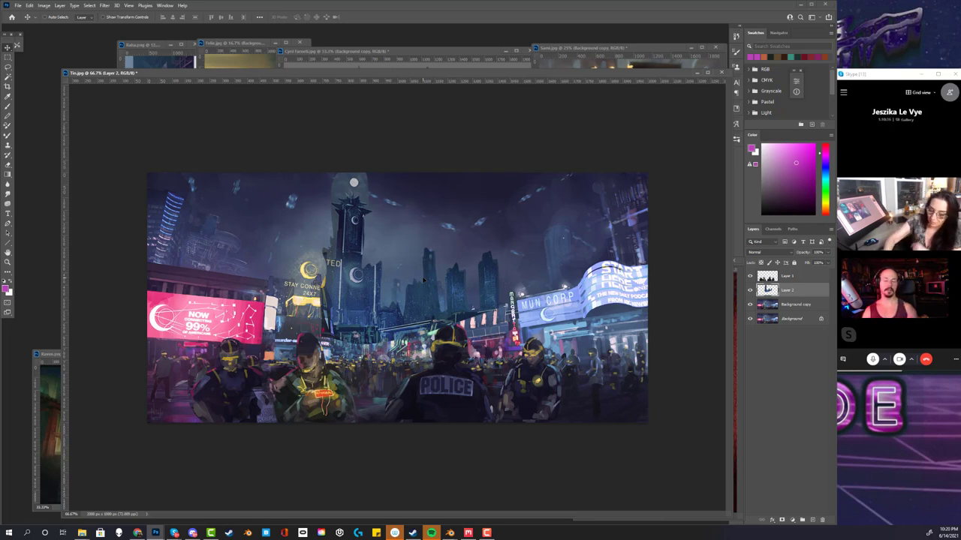
pyautogui.click(749, 289)
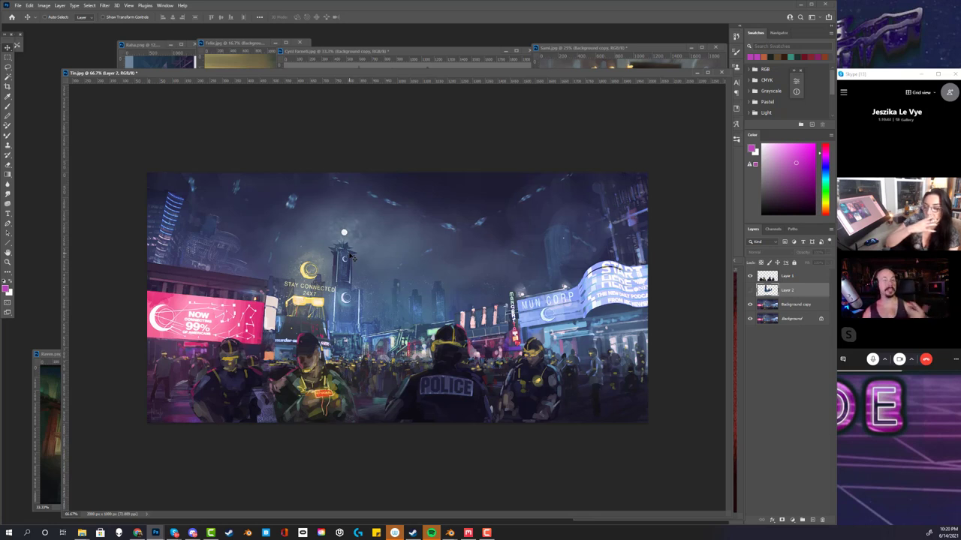
pyautogui.click(749, 290)
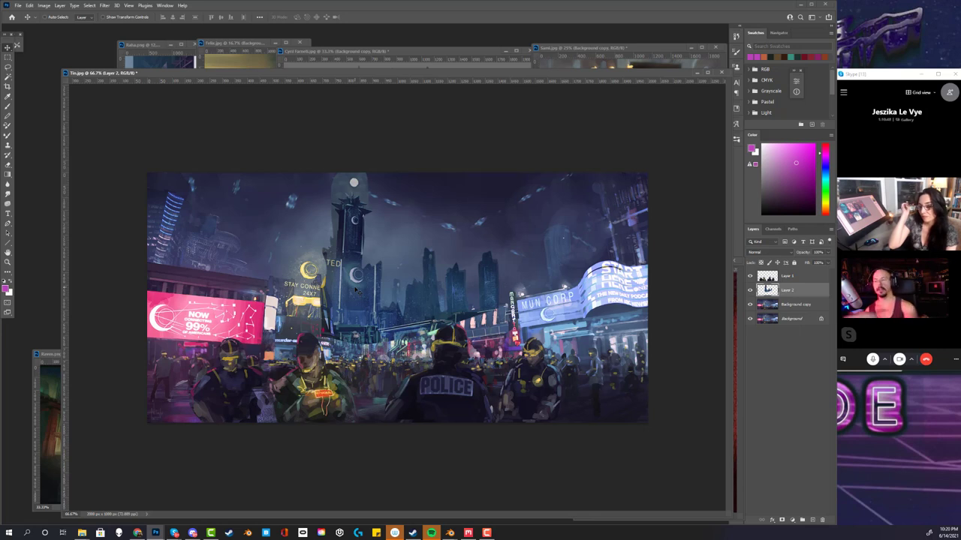
# Select the dim buildings above the MUN CORP and START HERE signs on the Background copy layer with freehand Lasso outlines
pyautogui.click(7, 66)
pyautogui.moveTo(595, 171)
pyautogui.mouseDown()
pyautogui.moveTo(591, 209)
pyautogui.moveTo(572, 194)
pyautogui.moveTo(552, 212)
pyautogui.moveTo(542, 237)
pyautogui.moveTo(546, 289)
pyautogui.moveTo(612, 259)
pyautogui.mouseUp()
pyautogui.click(782, 306)
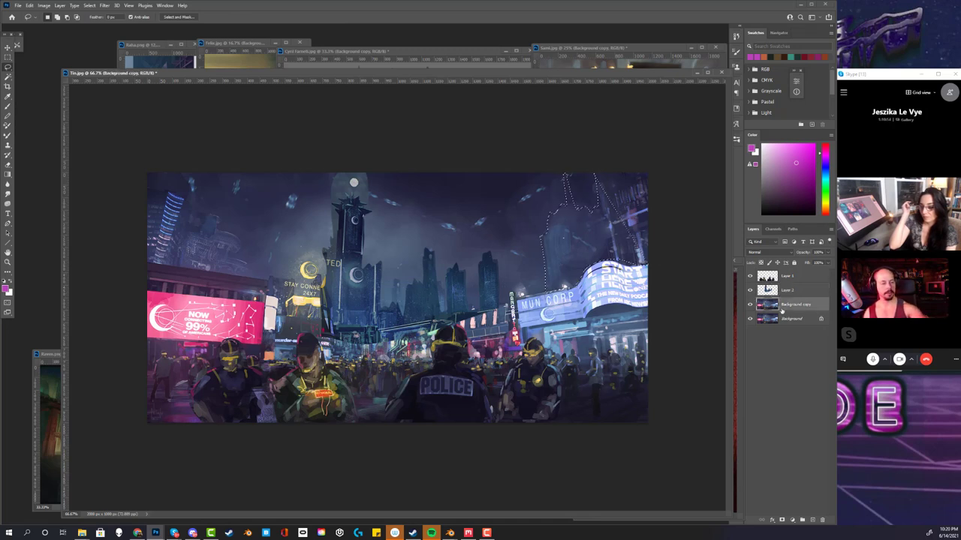
pyautogui.keyDown('shift'); pyautogui.moveTo(595, 175); pyautogui.dragTo(664, 257); pyautogui.keyUp('shift')
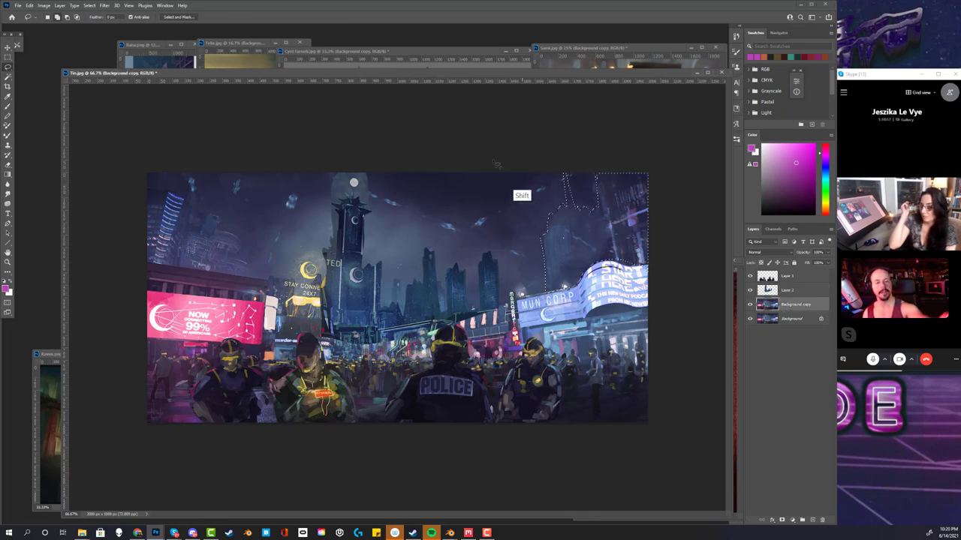
# Darken the selected buildings with Levels by raising input black and lowering output white, and clear the selection
pyautogui.click(45, 6)
pyautogui.moveTo(88, 24)
pyautogui.click(143, 31)
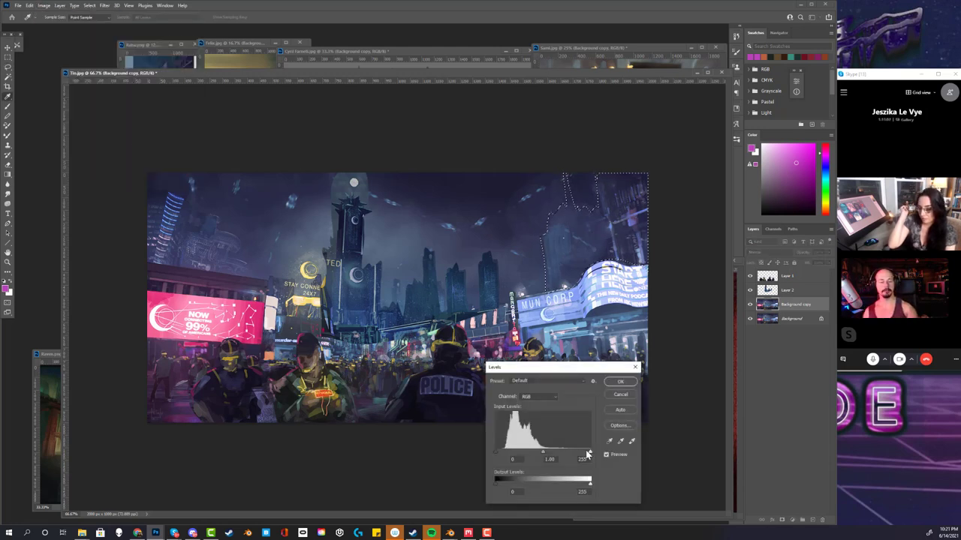
pyautogui.moveTo(498, 451); pyautogui.dragTo(513, 453)
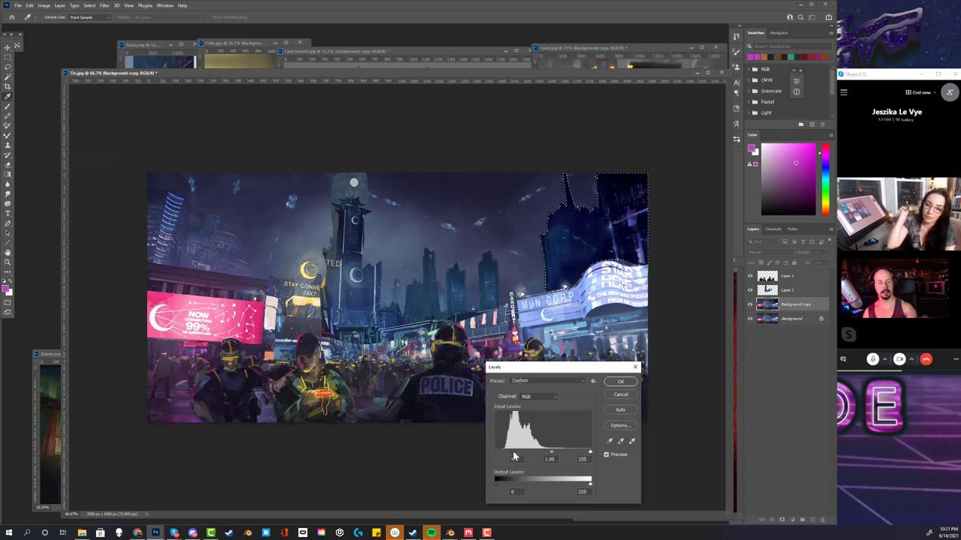
pyautogui.moveTo(590, 484); pyautogui.dragTo(577, 484)
pyautogui.press('Return')
pyautogui.hotkey('ctrl', 'd')
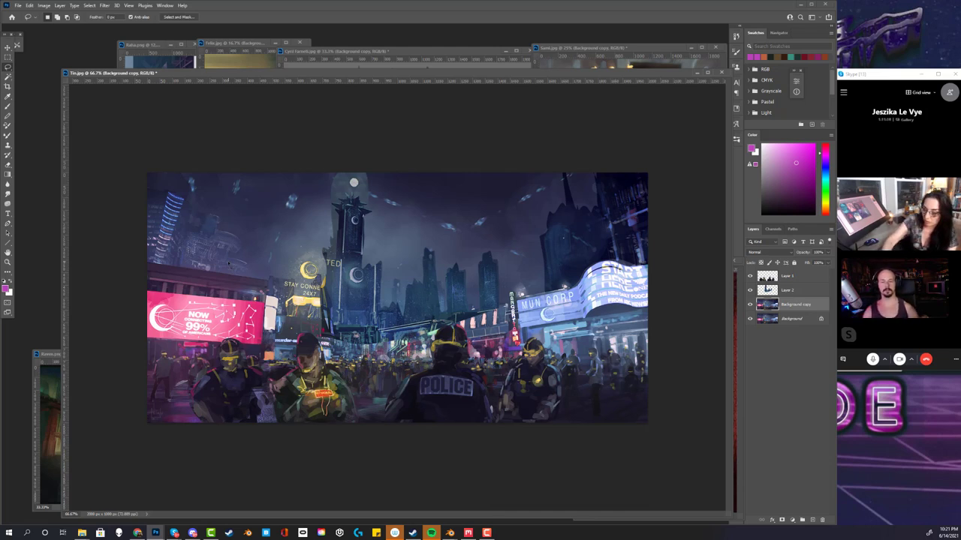
# Select the background buildings above the pink billboard with freehand Lasso outlines
pyautogui.moveTo(241, 277)
pyautogui.mouseDown()
pyautogui.moveTo(237, 234)
pyautogui.moveTo(204, 210)
pyautogui.mouseUp()
pyautogui.moveTo(191, 179)
pyautogui.mouseDown()
pyautogui.moveTo(148, 173)
pyautogui.moveTo(147, 266)
pyautogui.mouseUp()
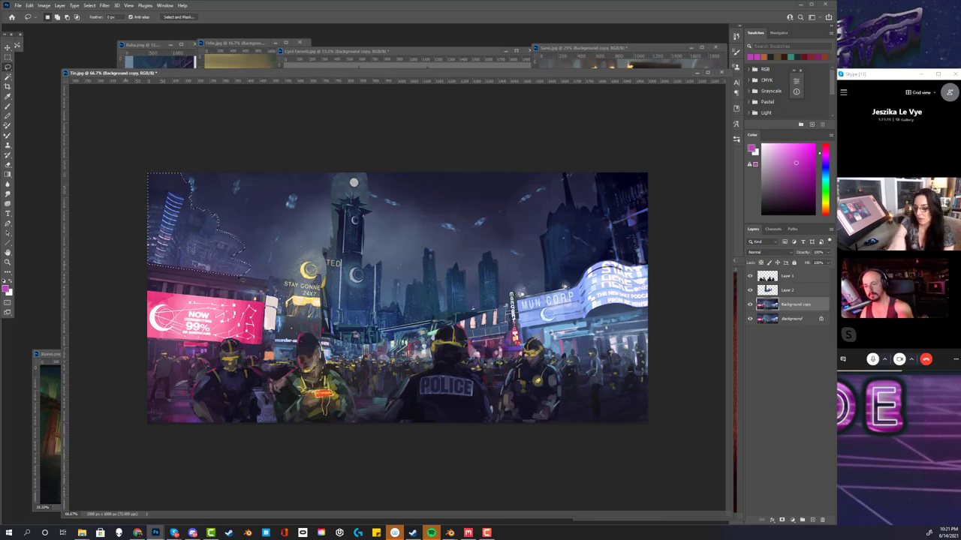
# Darken the selected buildings above the pink billboard with Levels, setting output white to 223, and clear the selection
pyautogui.click(44, 6)
pyautogui.moveTo(105, 23)
pyautogui.click(135, 31)
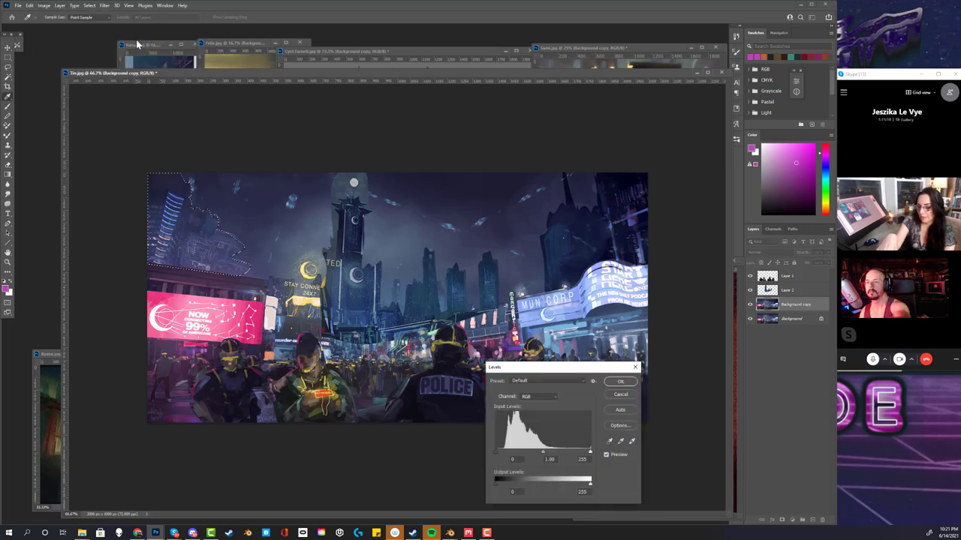
pyautogui.moveTo(590, 483); pyautogui.dragTo(577, 484)
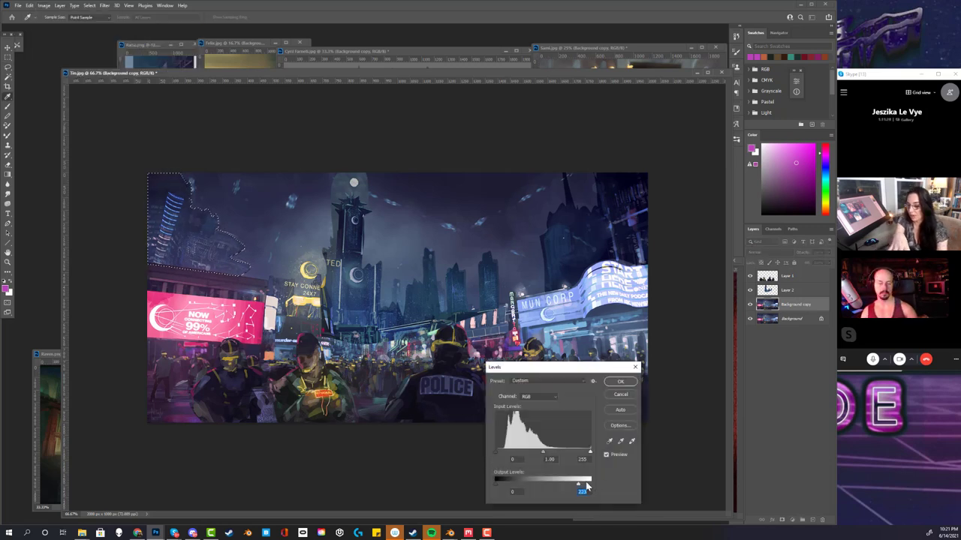
pyautogui.click(620, 381)
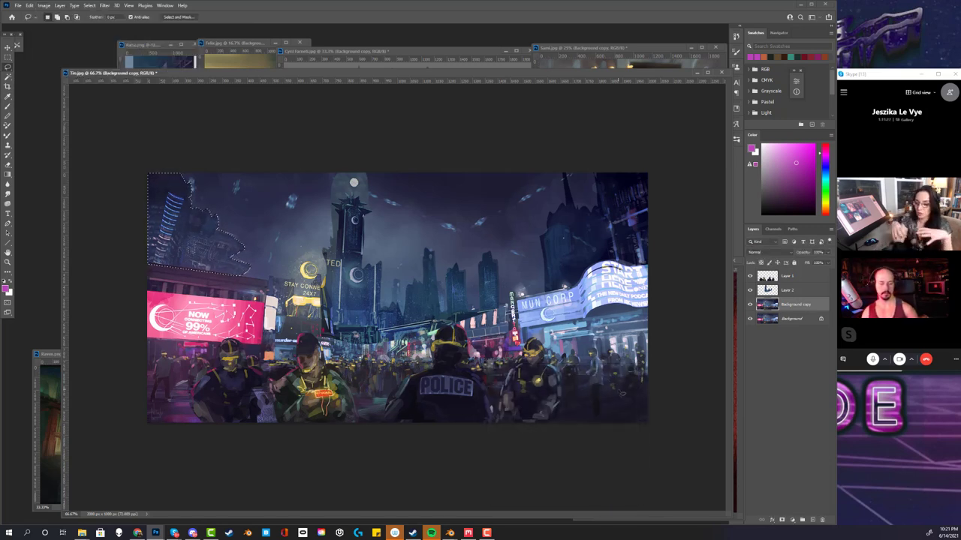
pyautogui.hotkey('ctrl', 'd')
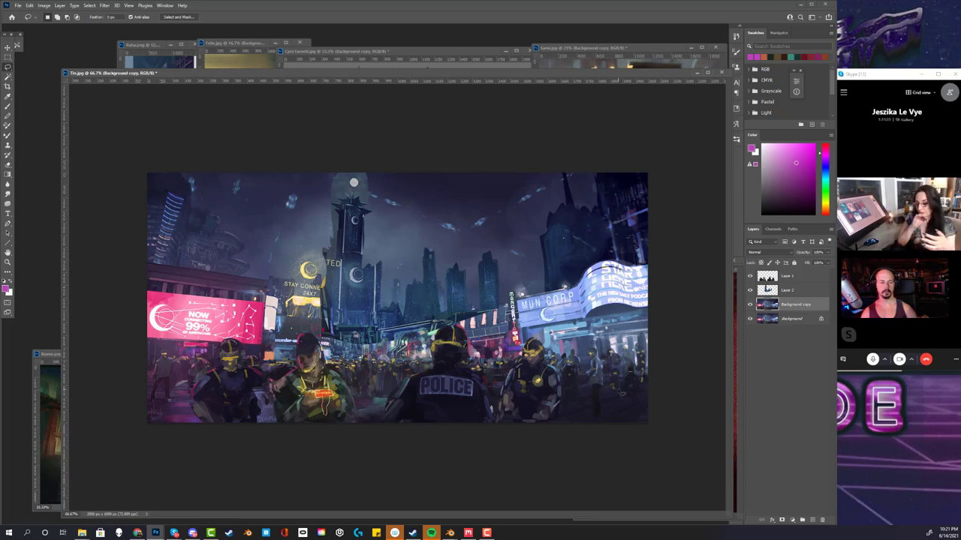
# Merge the figures, skyline and Background copy layers into one layer and compare it with the original Background
pyautogui.keyDown('shift'); pyautogui.click(794, 278); pyautogui.keyUp('shift')
pyautogui.hotkey('ctrl', 'e')
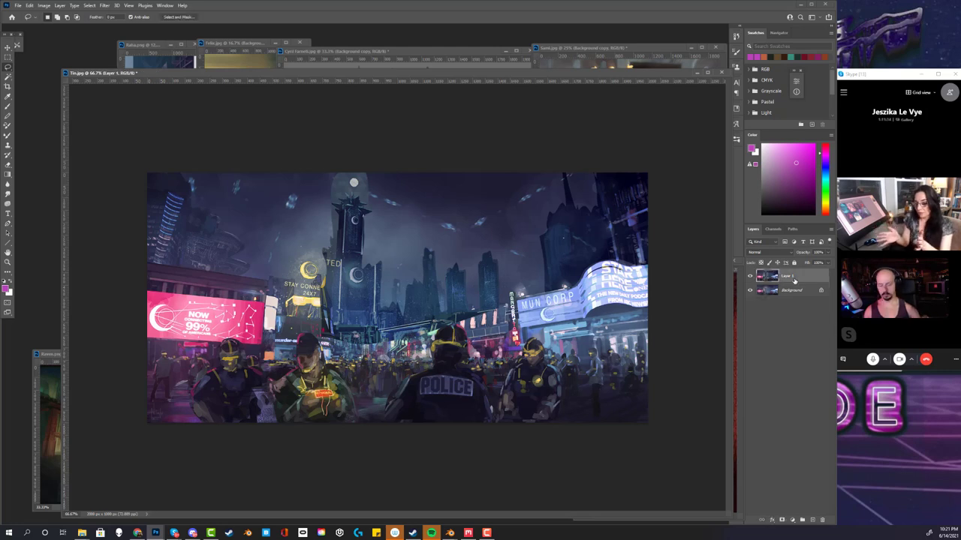
pyautogui.click(749, 279)
pyautogui.click(747, 280)
pyautogui.click(747, 281)
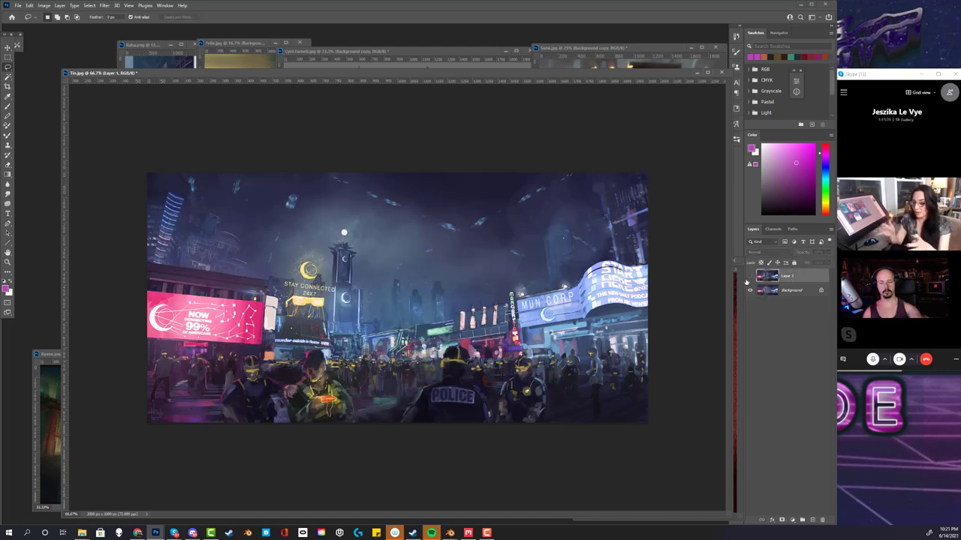
pyautogui.click(750, 278)
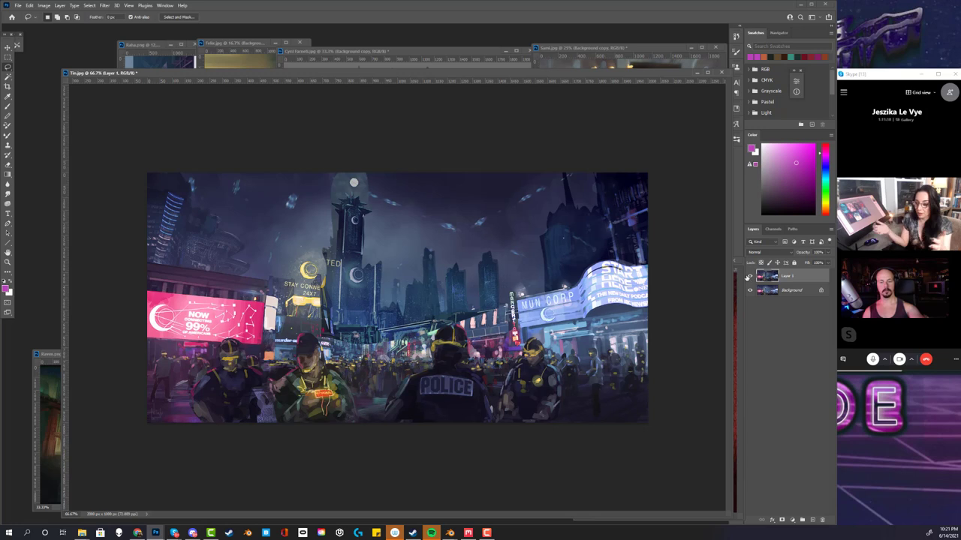
pyautogui.click(749, 280)
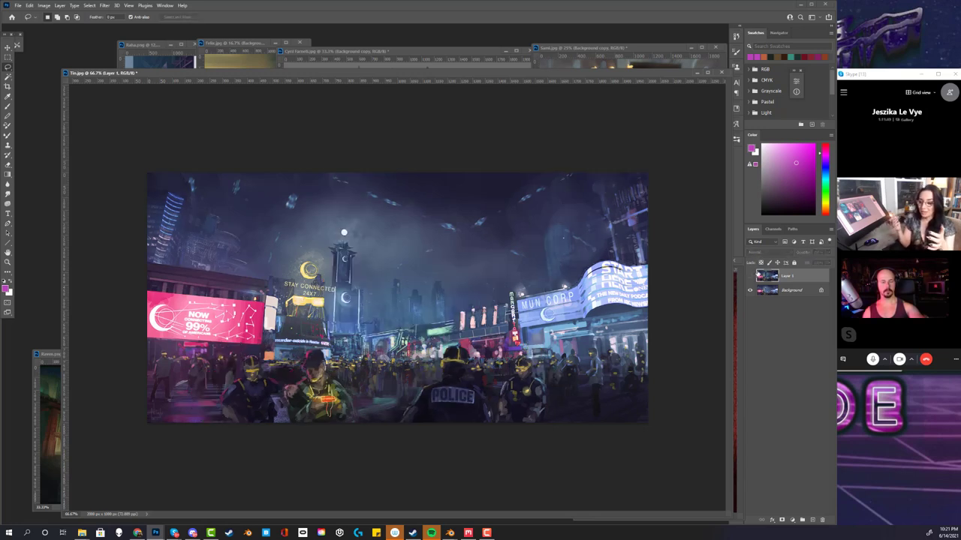
pyautogui.click(749, 278)
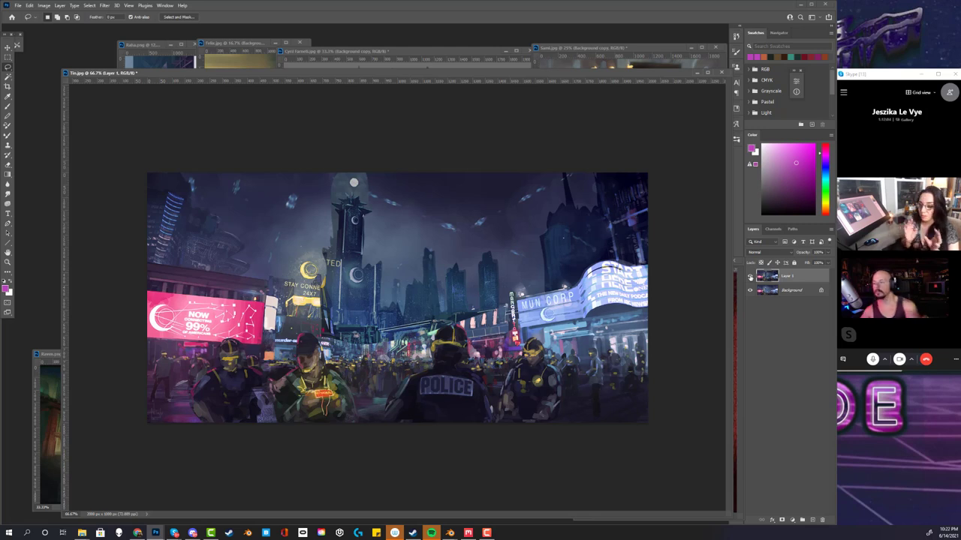
# Shrink the neon city document window and place it beside the Raven.png illustration
pyautogui.click(8, 185)
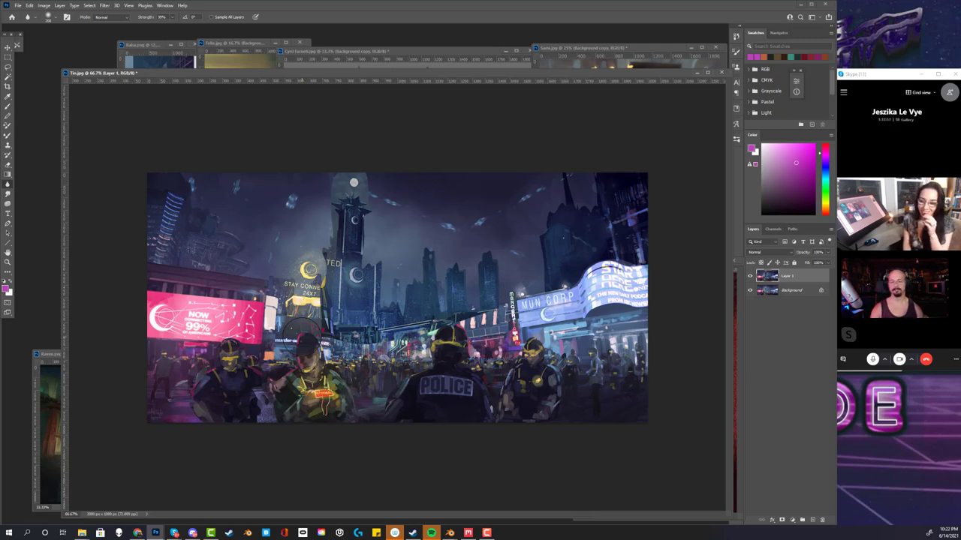
pyautogui.hotkey('ctrl', '-')
pyautogui.hotkey('ctrl', '-')
pyautogui.hotkey('ctrl', '-')
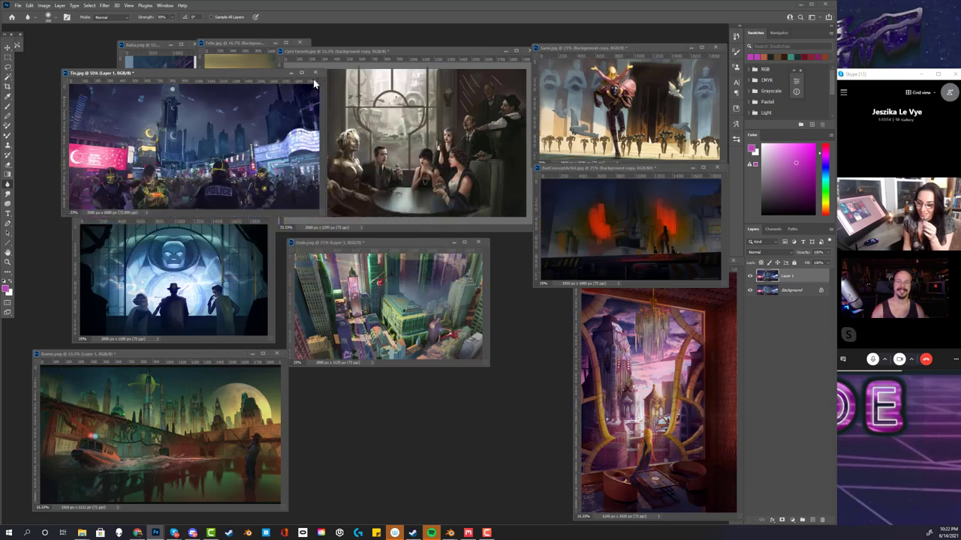
pyautogui.moveTo(234, 76); pyautogui.dragTo(383, 382)
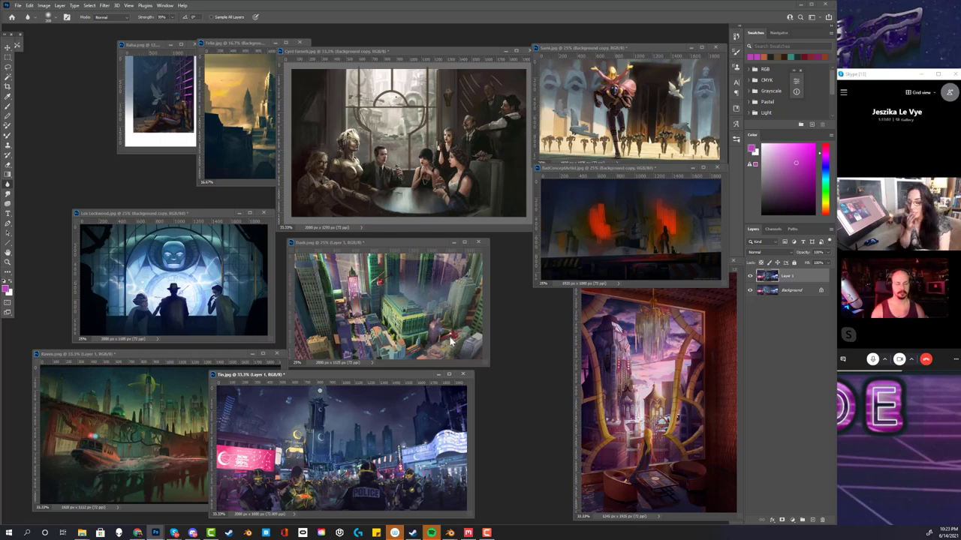
# Bring the illustration of the red room overlooking a purple city to the centre of the workspace and enlarge it for review
pyautogui.click(653, 434)
pyautogui.moveTo(678, 261); pyautogui.dragTo(419, 227)
pyautogui.hotkey('ctrl', '+')
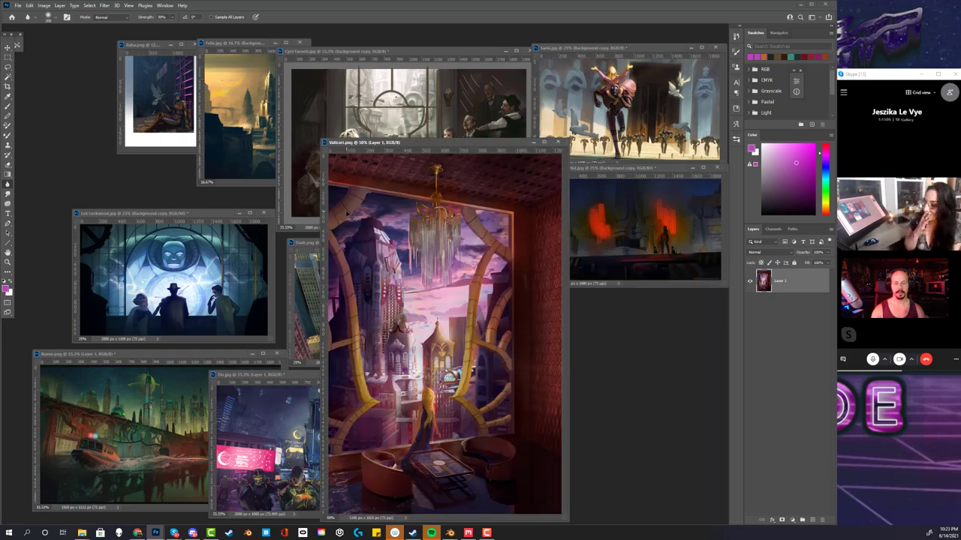
pyautogui.press('f')
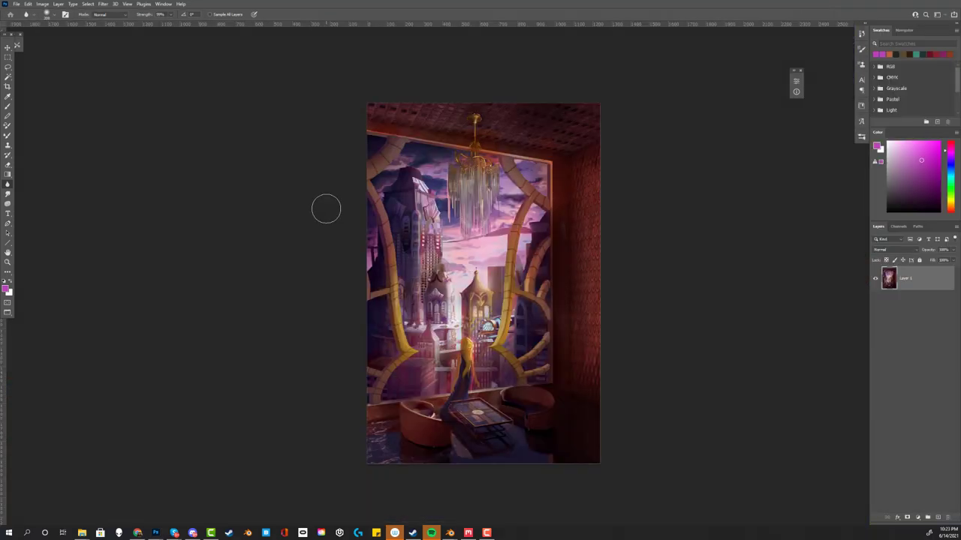
pyautogui.press('f')
pyautogui.press('f')
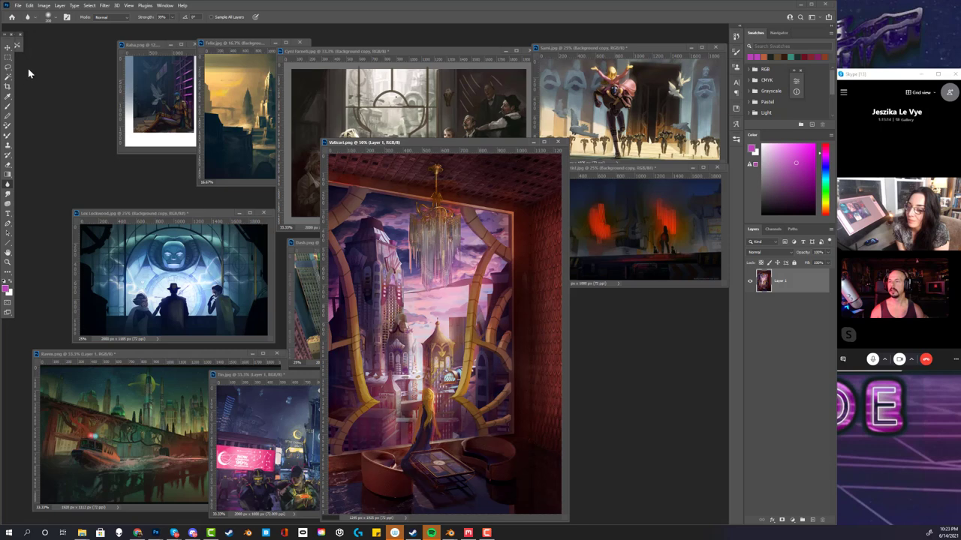
# Duplicate Layer 1 of the red room illustration
pyautogui.click(60, 5)
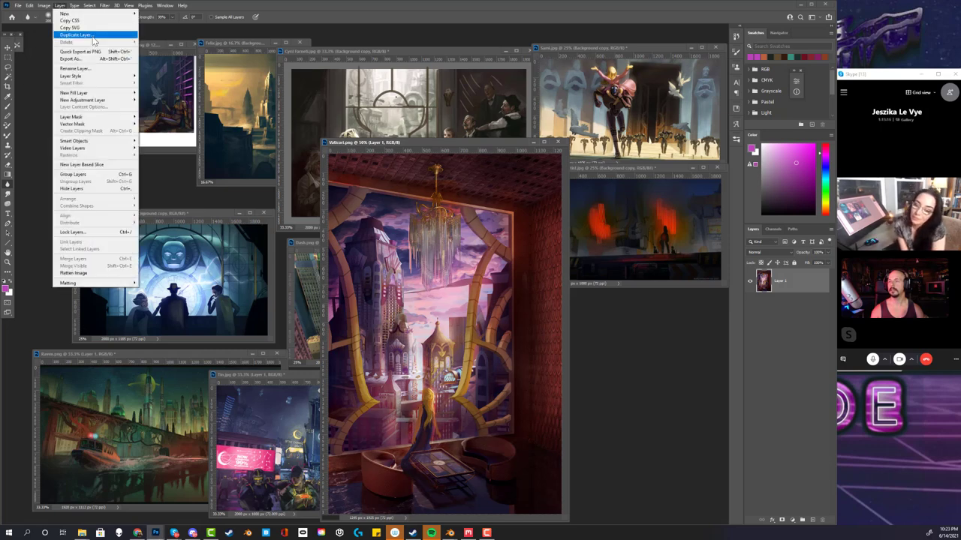
pyautogui.click(75, 35)
pyautogui.click(499, 154)
pyautogui.moveTo(497, 149); pyautogui.dragTo(314, 30)
pyautogui.moveTo(382, 403); pyautogui.dragTo(713, 520)
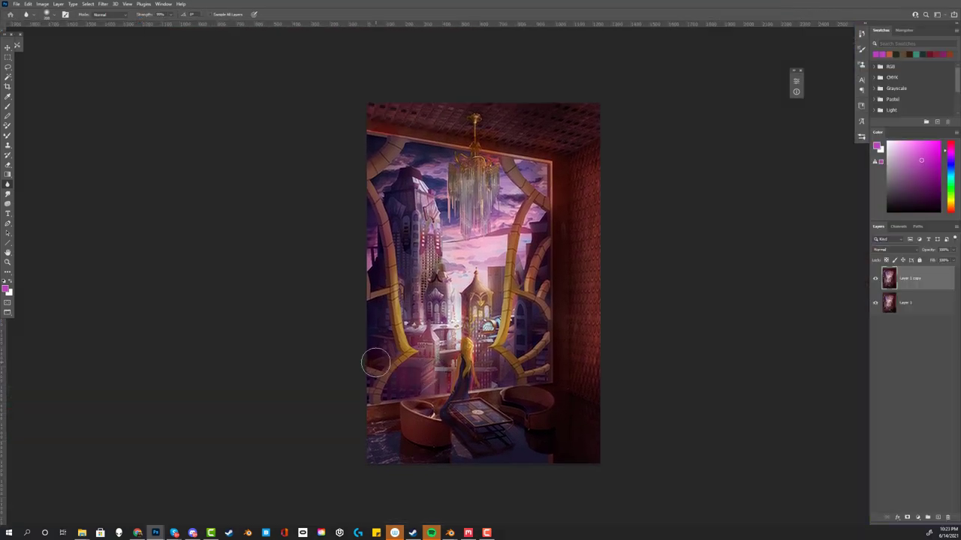
pyautogui.scroll(3, 486, 334)
pyautogui.moveTo(505, 446)
pyautogui.mouseDown()
pyautogui.moveTo(496, 341)
pyautogui.moveTo(482, 330)
pyautogui.moveTo(478, 340)
pyautogui.mouseUp()
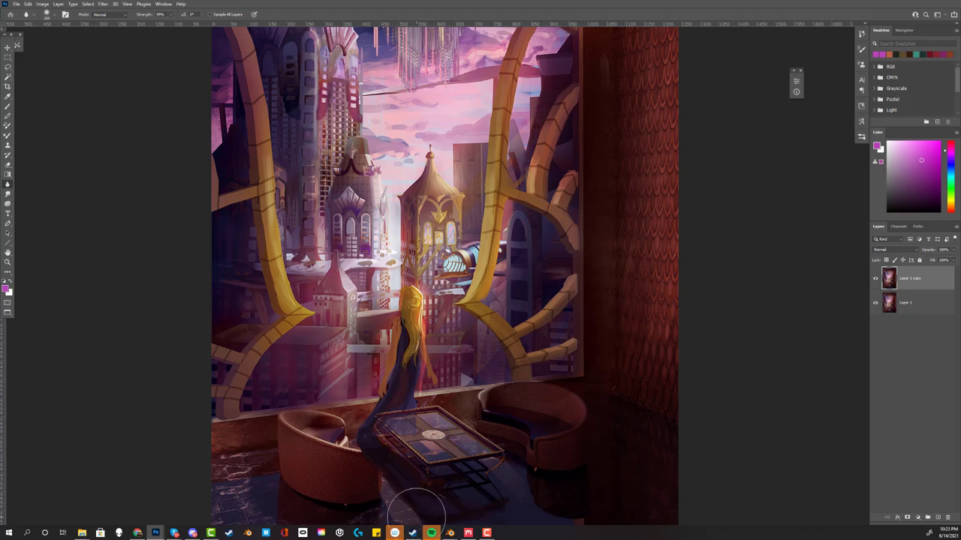
# Select the golden-haired figure in front of the window with a freehand lasso outline and copy it to a new layer
pyautogui.moveTo(412, 532)
pyautogui.click(8, 69)
pyautogui.moveTo(427, 381)
pyautogui.mouseDown()
pyautogui.moveTo(446, 385)
pyautogui.moveTo(456, 315)
pyautogui.moveTo(391, 282)
pyautogui.moveTo(358, 389)
pyautogui.moveTo(363, 431)
pyautogui.mouseUp()
pyautogui.moveTo(429, 301)
pyautogui.mouseDown()
pyautogui.moveTo(424, 351)
pyautogui.moveTo(449, 393)
pyautogui.moveTo(443, 290)
pyautogui.mouseUp()
pyautogui.moveTo(429, 330)
pyautogui.mouseDown()
pyautogui.moveTo(432, 402)
pyautogui.moveTo(408, 351)
pyautogui.moveTo(429, 331)
pyautogui.mouseUp()
pyautogui.moveTo(408, 277)
pyautogui.mouseDown()
pyautogui.moveTo(343, 398)
pyautogui.moveTo(428, 202)
pyautogui.mouseUp()
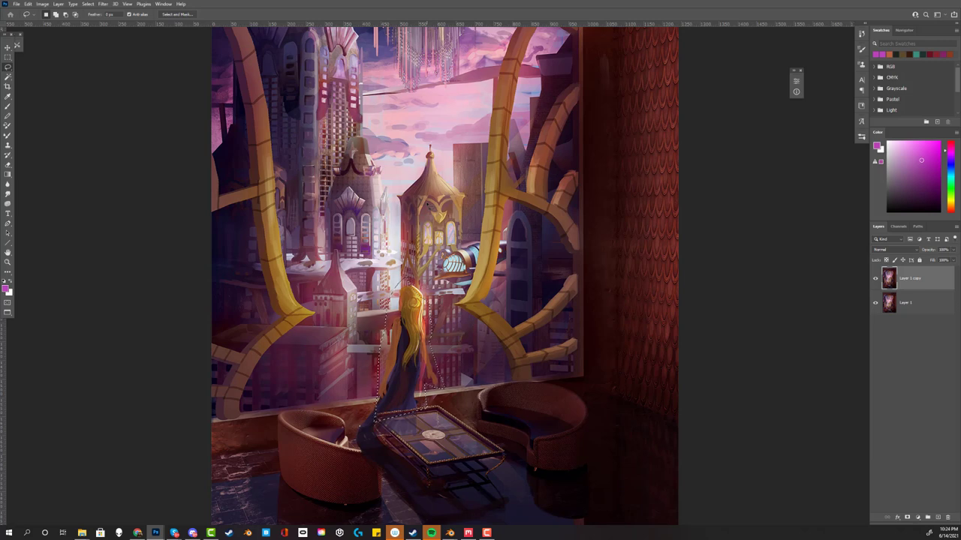
pyautogui.hotkey('ctrl', 'j')
# Scale the copied figure down and position it over the lower part of the original figure
pyautogui.hotkey('ctrl', 't')
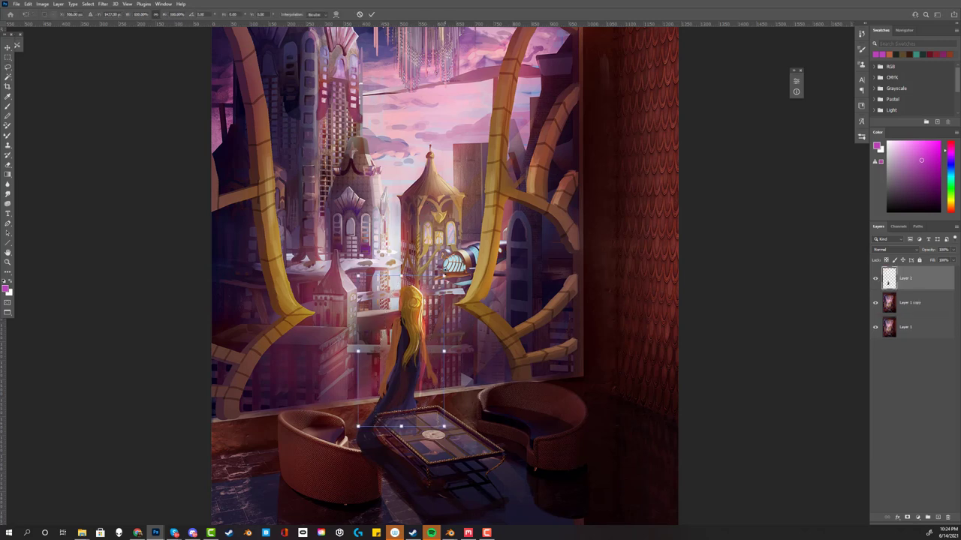
pyautogui.moveTo(444, 276); pyautogui.dragTo(426, 308)
pyautogui.click(8, 47)
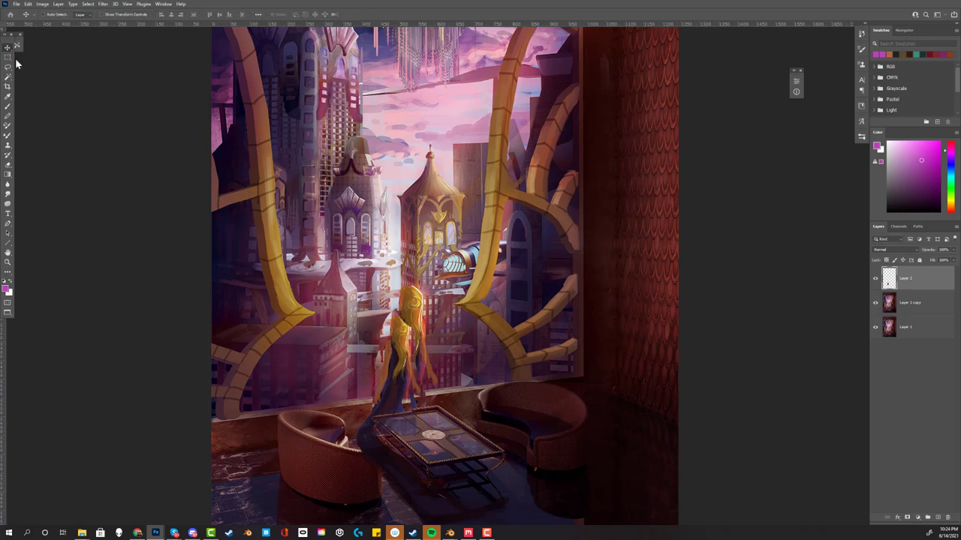
pyautogui.moveTo(402, 346); pyautogui.dragTo(423, 358)
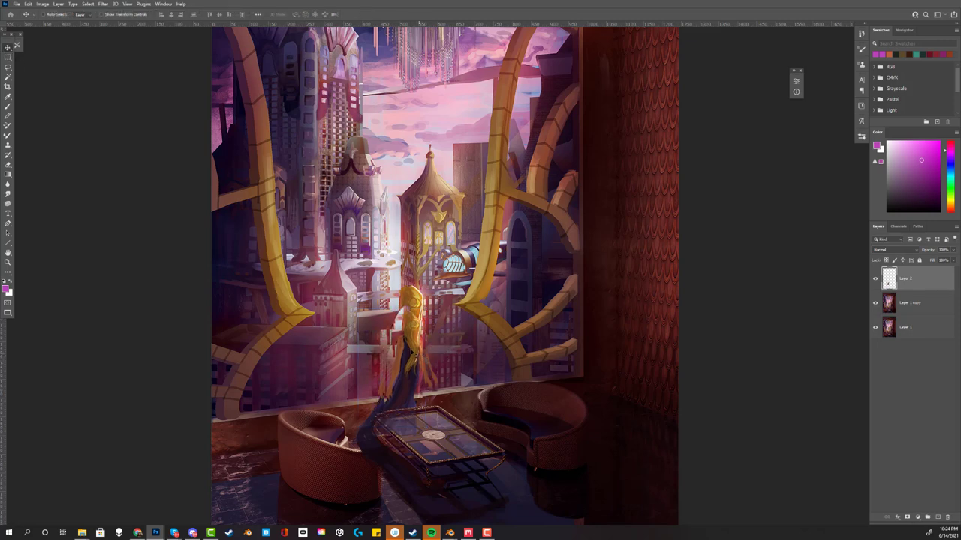
# Paint out the original figure's remains on both sides of the smaller copy with a brush, using colours sampled from the cityscape
pyautogui.click(7, 106)
pyautogui.press('alt')
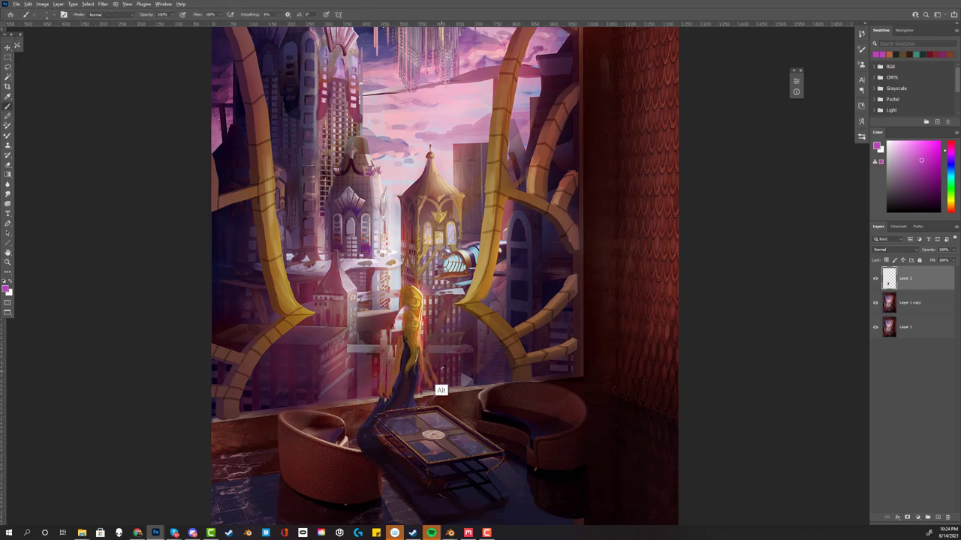
pyautogui.keyDown('alt'); pyautogui.click(437, 363); pyautogui.keyUp('alt')
pyautogui.rightClick(439, 367)
pyautogui.click(477, 286)
pyautogui.click(430, 354)
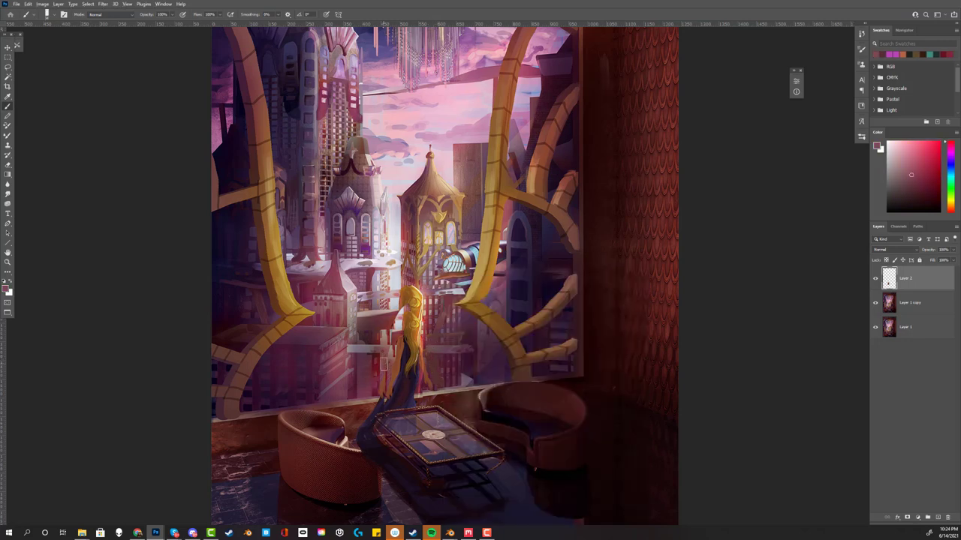
pyautogui.keyDown('alt'); pyautogui.click(399, 335); pyautogui.keyUp('alt')
pyautogui.keyDown('alt'); pyautogui.click(403, 314); pyautogui.keyUp('alt')
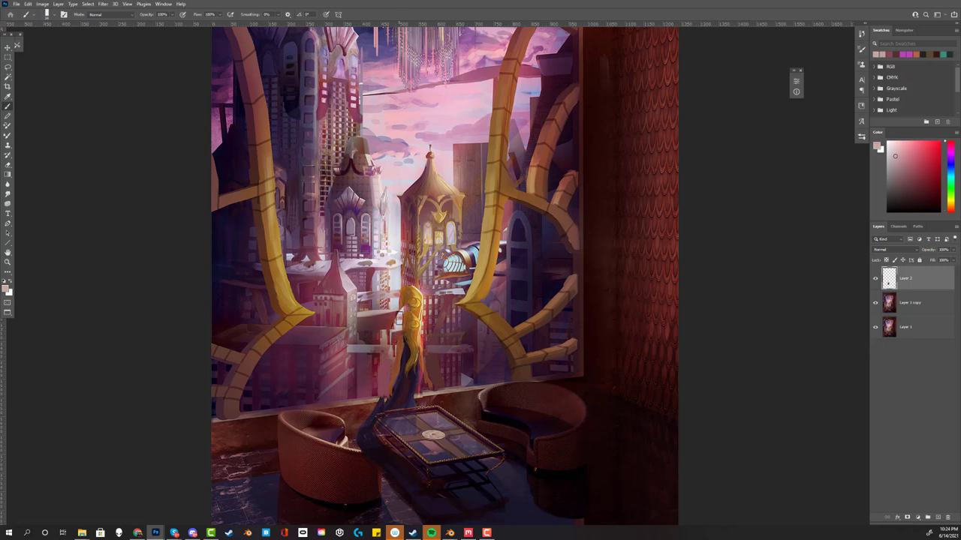
# Paint over the original figure's head above the smaller copy and its dress near the window ledge with sampled mauve and dark red
pyautogui.moveTo(409, 277)
pyautogui.mouseDown()
pyautogui.moveTo(417, 304)
pyautogui.moveTo(424, 286)
pyautogui.moveTo(426, 331)
pyautogui.mouseUp()
pyautogui.keyDown('alt'); pyautogui.click(425, 305); pyautogui.keyUp('alt')
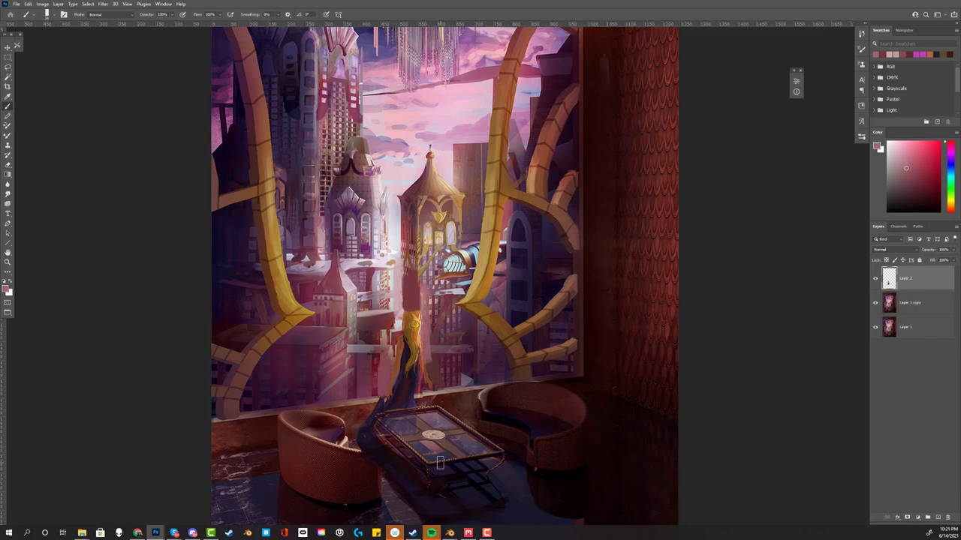
pyautogui.keyDown('alt'); pyautogui.click(368, 410); pyautogui.keyUp('alt')
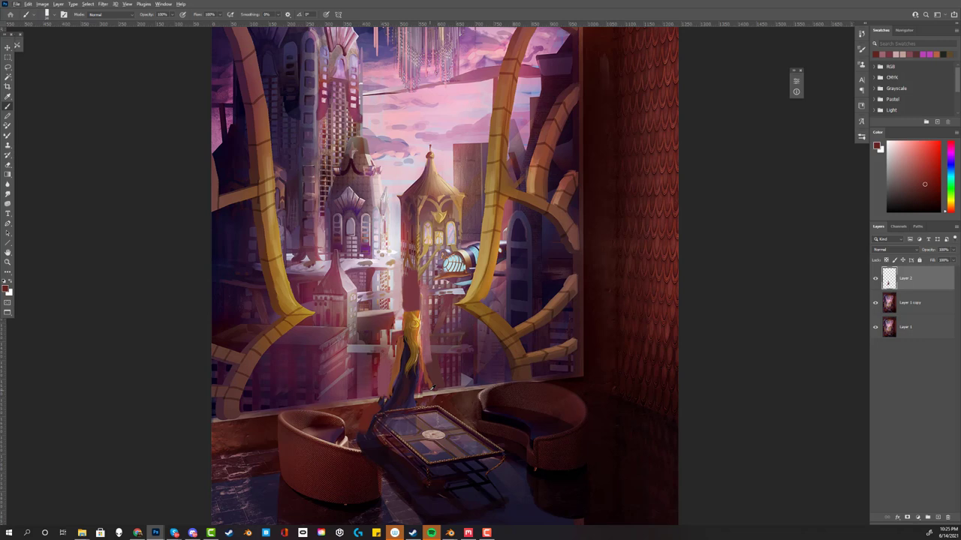
# Toggle Layer 2's visibility to compare the figure sizes, view the whole illustration, and return to the windowed screen mode
pyautogui.click(875, 279)
pyautogui.click(874, 281)
pyautogui.hotkey('ctrl', '-')
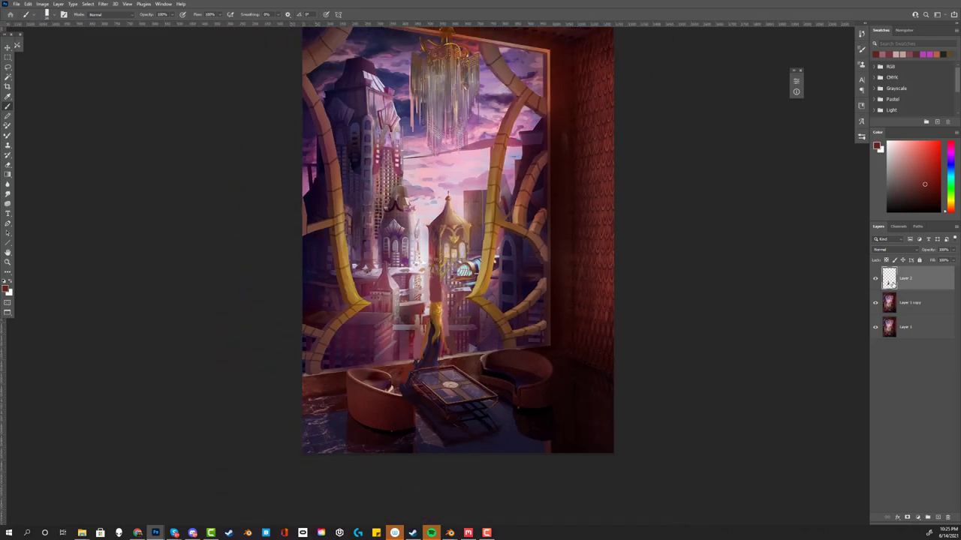
pyautogui.moveTo(628, 331); pyautogui.dragTo(625, 375)
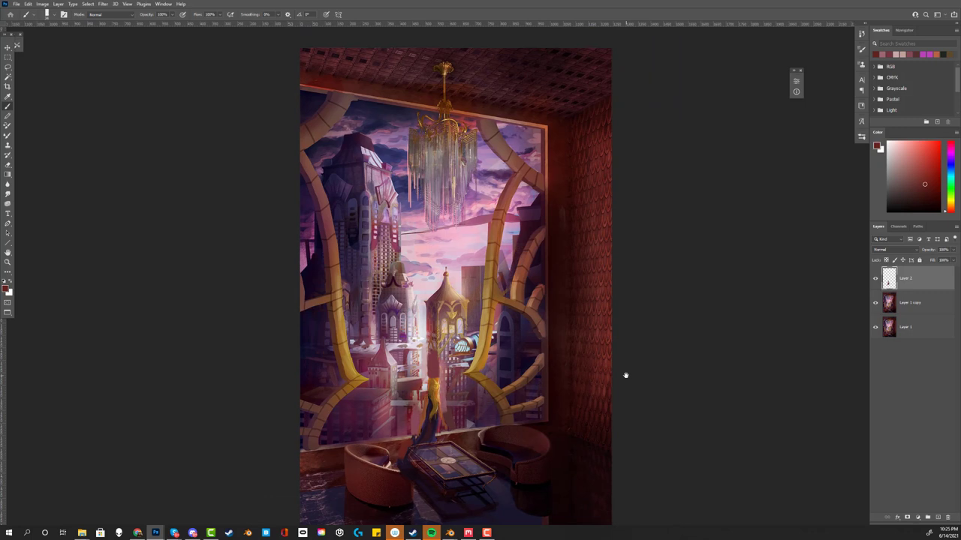
pyautogui.press('f')
pyautogui.press('f')
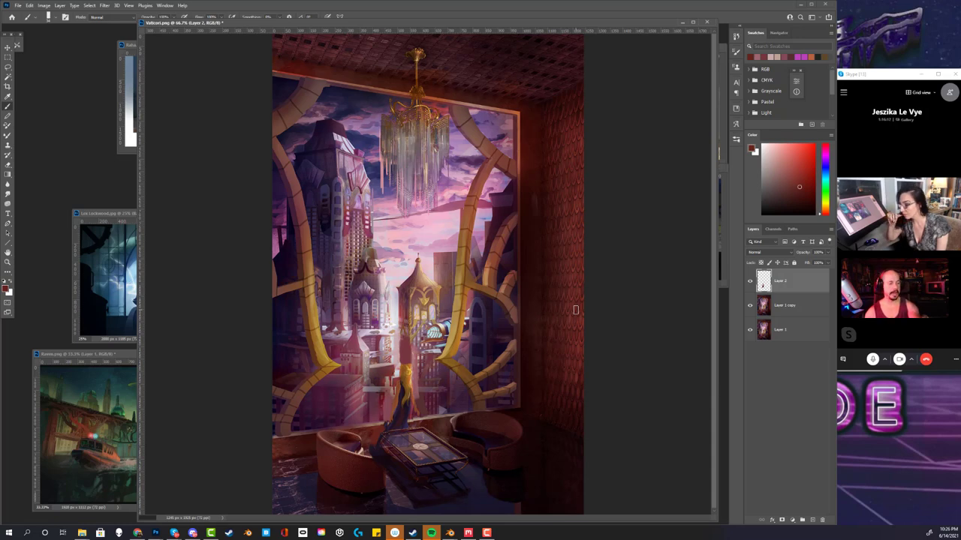
# Trace the curved bars on the right side of the window frame with purple brush strokes
pyautogui.click(794, 158)
pyautogui.click(825, 165)
pyautogui.moveTo(462, 112)
pyautogui.mouseDown()
pyautogui.moveTo(482, 146)
pyautogui.moveTo(520, 164)
pyautogui.moveTo(459, 283)
pyautogui.moveTo(444, 351)
pyautogui.mouseUp()
pyautogui.moveTo(514, 218)
pyautogui.mouseDown()
pyautogui.moveTo(487, 292)
pyautogui.moveTo(509, 325)
pyautogui.mouseUp()
pyautogui.moveTo(491, 292); pyautogui.dragTo(467, 287)
pyautogui.moveTo(448, 355); pyautogui.dragTo(480, 405)
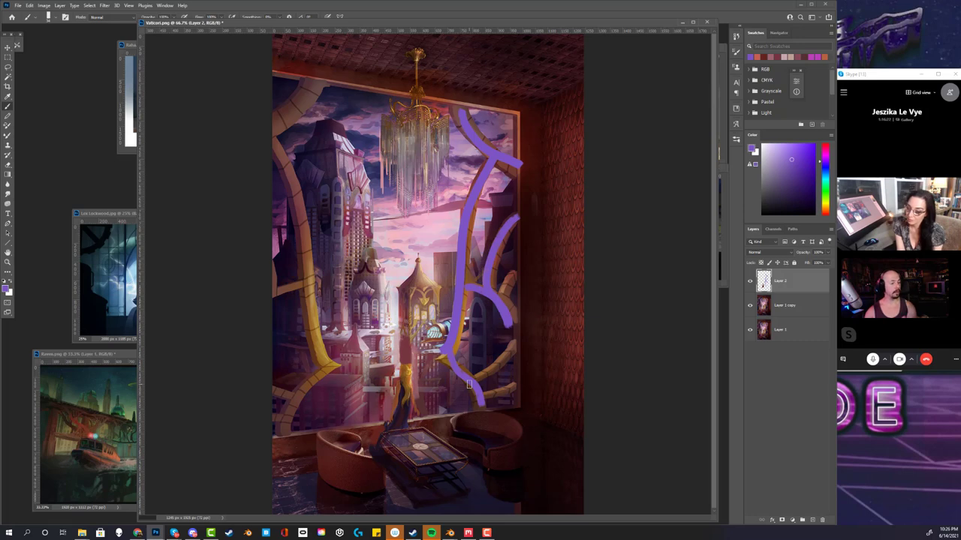
# Undo the purple strokes on the window frame and merge Layer 2 into Layer 1 copy
pyautogui.hotkey('ctrl', 'z')
pyautogui.hotkey('ctrl', 'z')
pyautogui.hotkey('ctrl', 'z')
pyautogui.hotkey('ctrl', 'z')
pyautogui.hotkey('ctrl', 'z')
pyautogui.hotkey('ctrl', 'z')
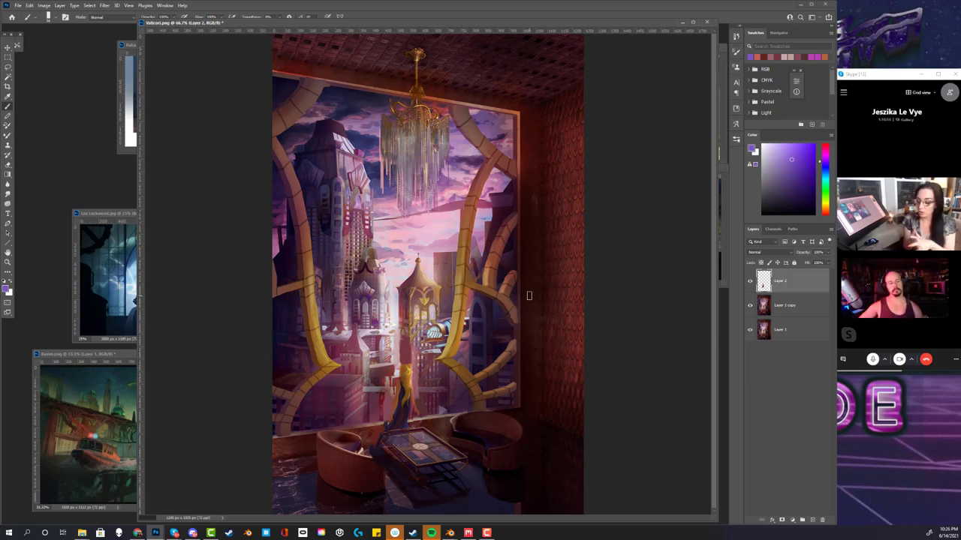
pyautogui.press('Delete')
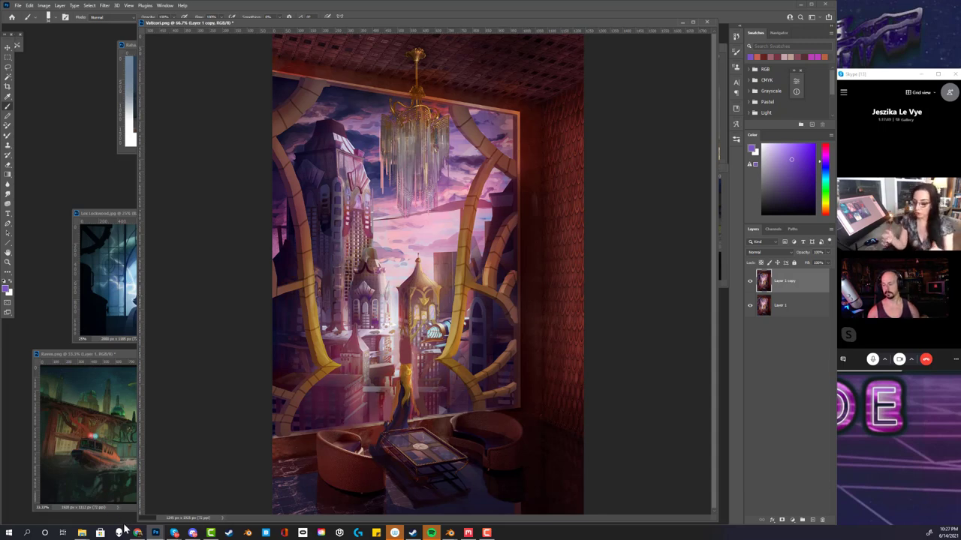
# Switch to Chrome to view the Into the Spider-Verse color script on ArtStation, and move the browser off the illustration
pyautogui.moveTo(138, 534)
pyautogui.click(134, 498)
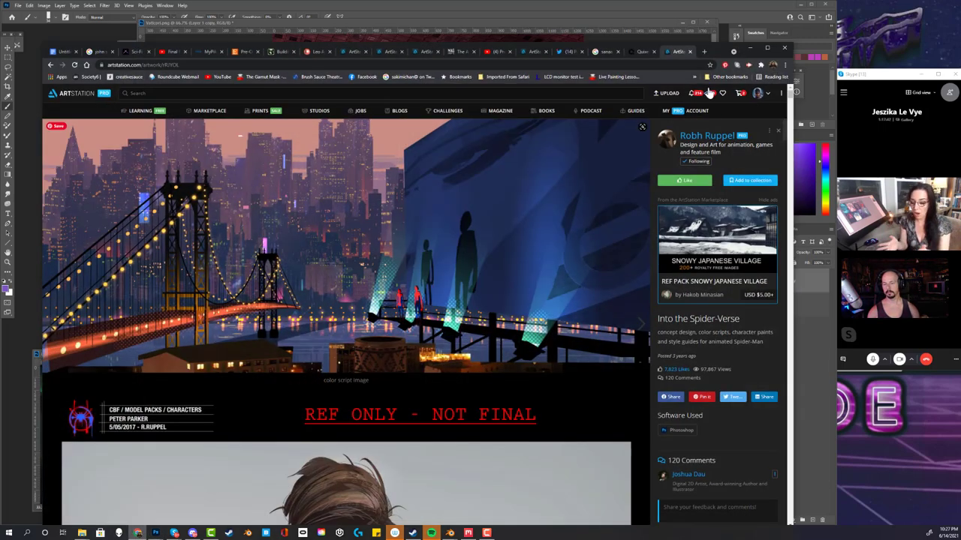
pyautogui.moveTo(714, 57); pyautogui.dragTo(633, 0)
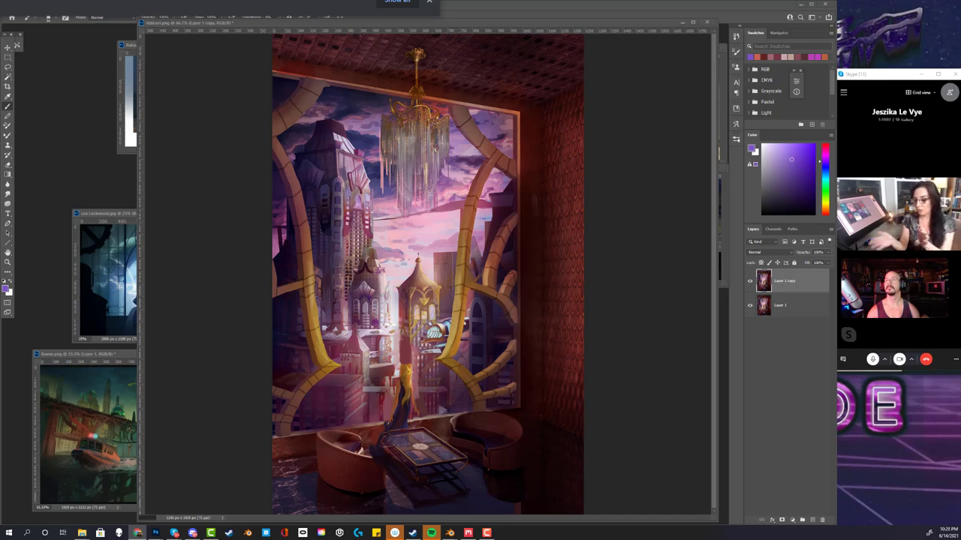
# Bring the Chrome window with the "jc leyendecker drawing studies" image search into view over the Photoshop workspace
pyautogui.moveTo(369, 0); pyautogui.dragTo(701, 9)
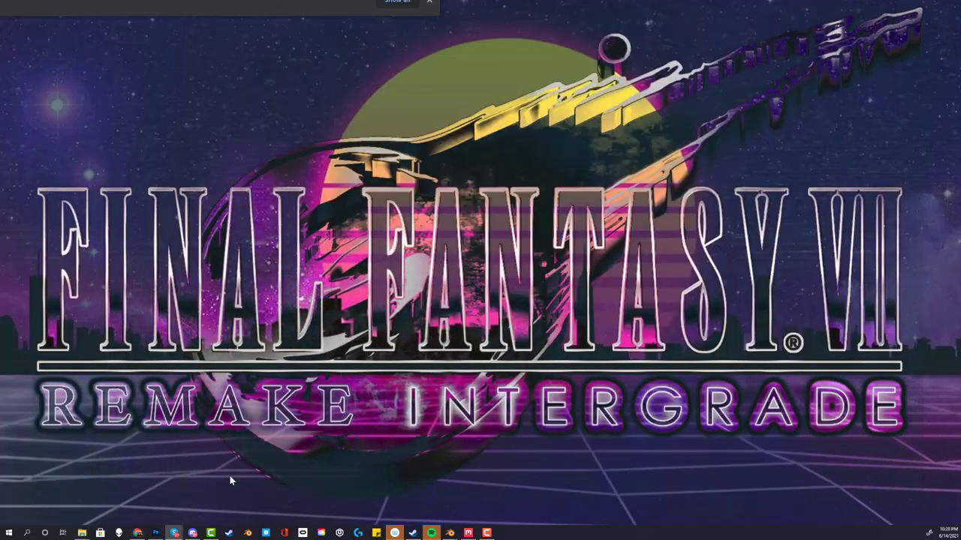
pyautogui.click(156, 533)
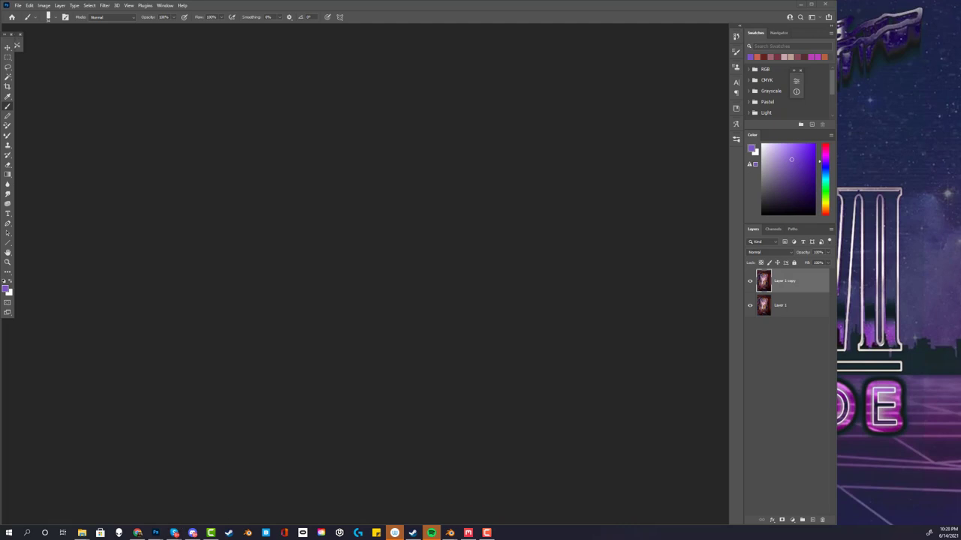
pyautogui.hotkey('alt', 'Tab')
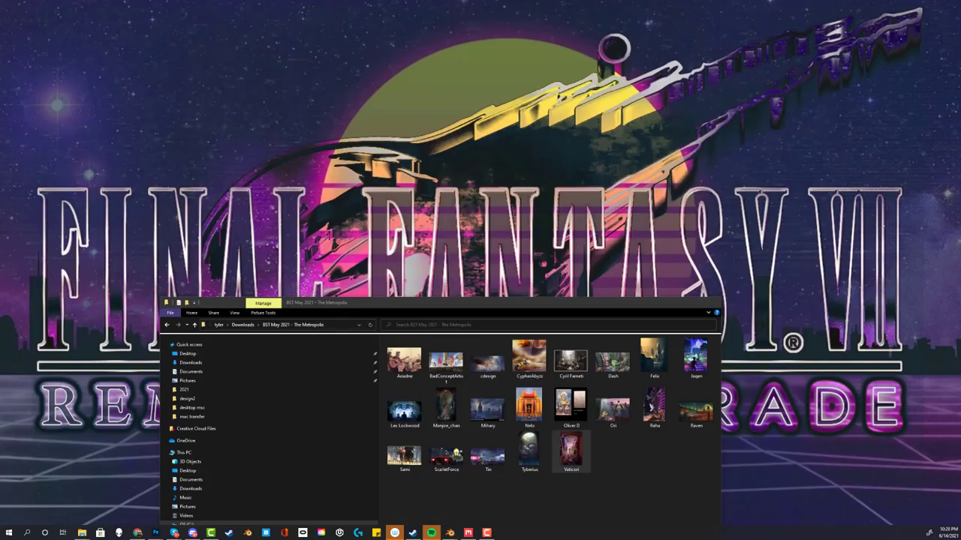
pyautogui.hotkey('alt', 'Tab')
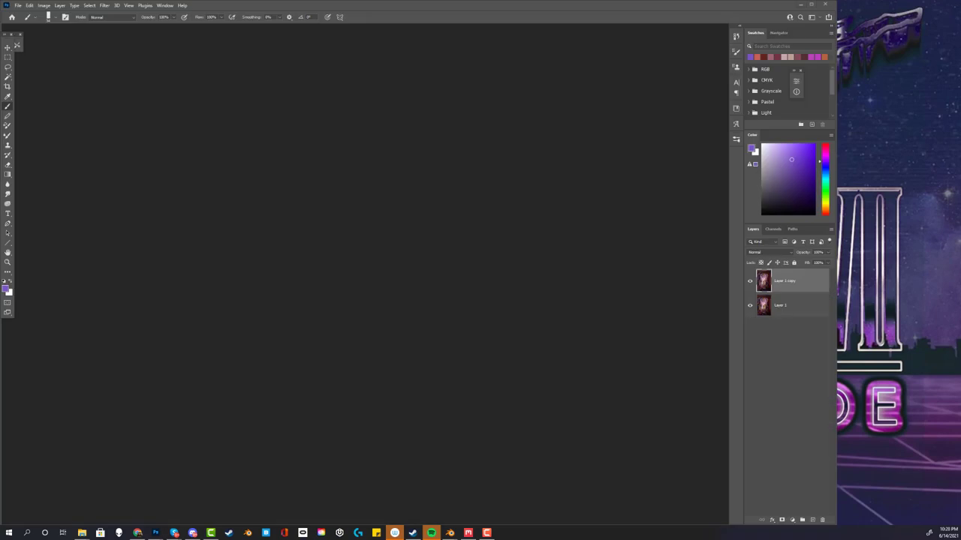
pyautogui.hotkey('alt', 'Tab')
pyautogui.moveTo(450, 0); pyautogui.dragTo(710, 20)
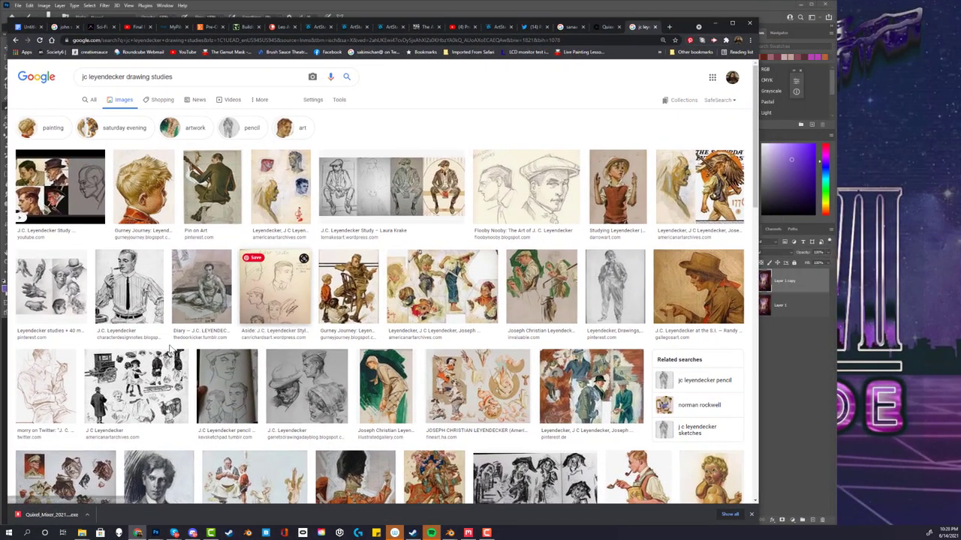
# Preview the four-stage seated man study and follow related images to the Leyendecker head studies and the picnic basket study
pyautogui.click(382, 197)
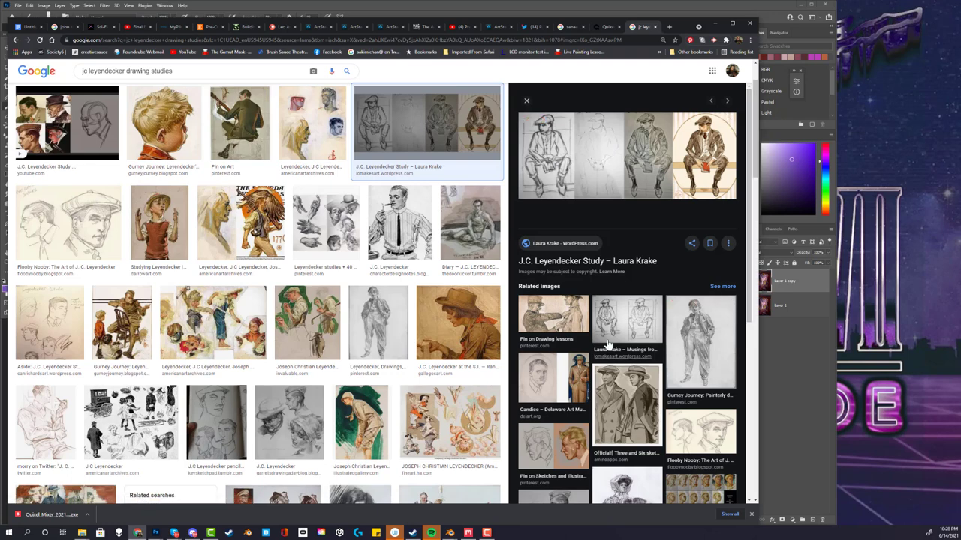
pyautogui.click(609, 358)
pyautogui.click(622, 368)
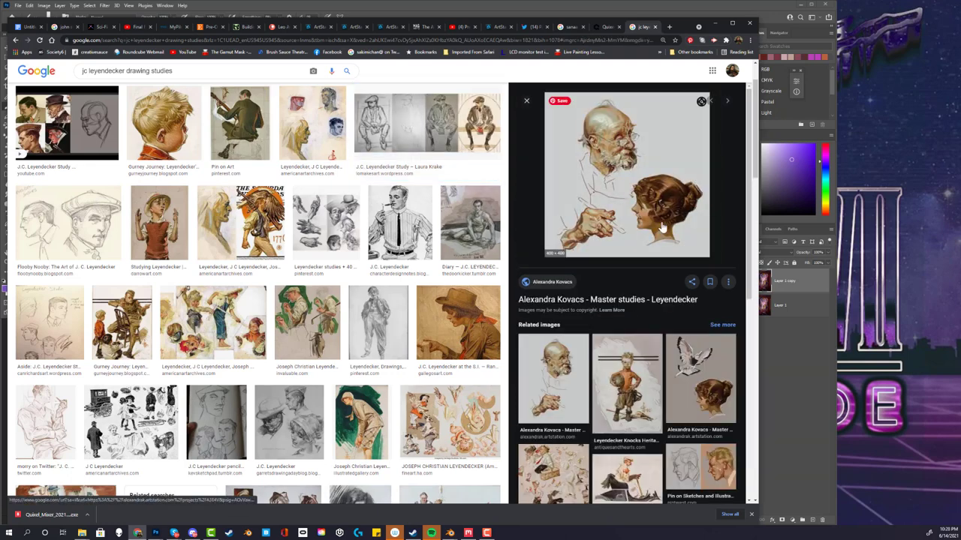
pyautogui.scroll(-2, 627, 376)
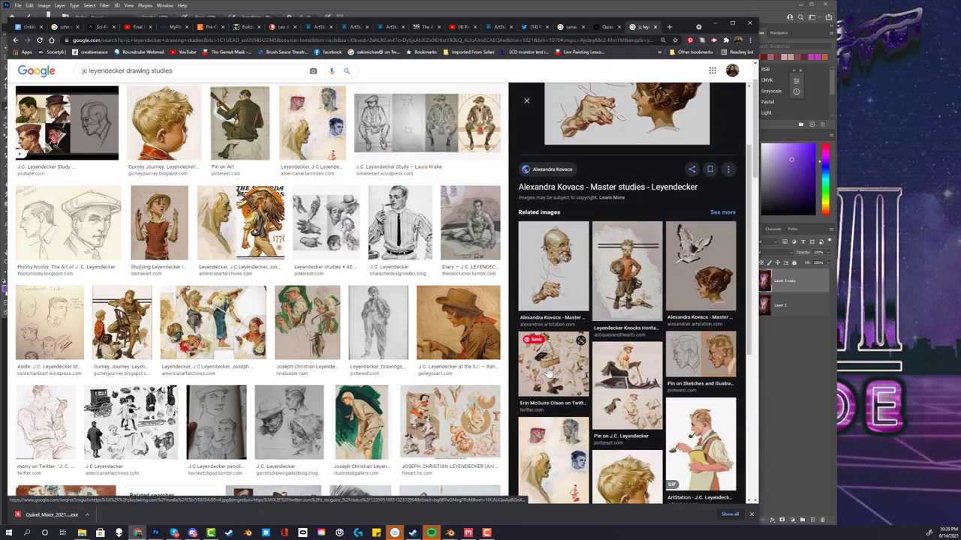
pyautogui.click(549, 367)
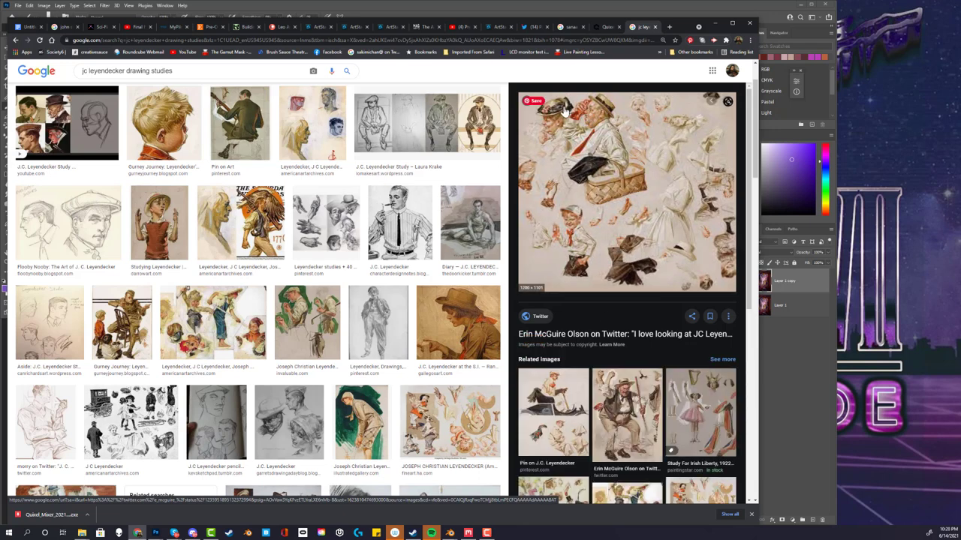
# Preview the study of the straw-hatted man raising his fist and look through its related images and further search results
pyautogui.click(603, 396)
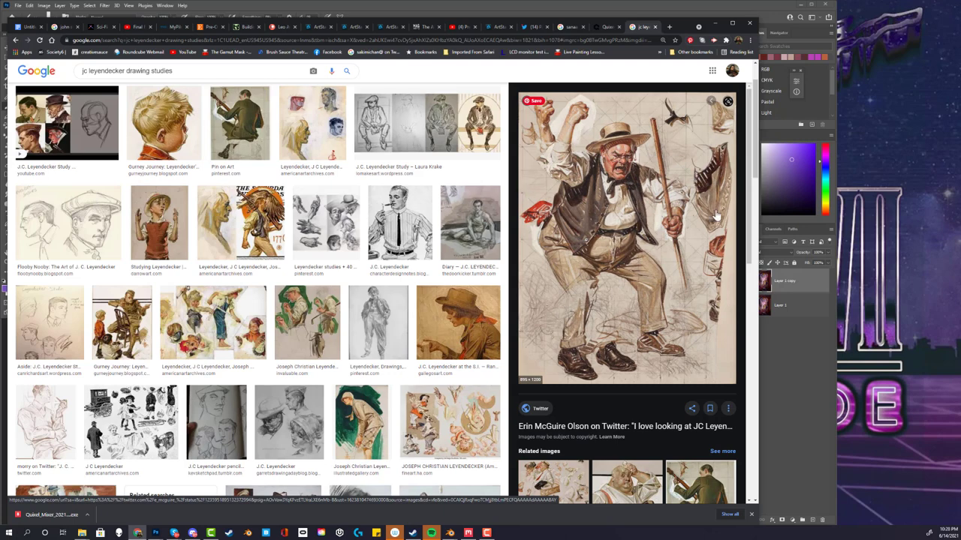
pyautogui.scroll(-2, 603, 360)
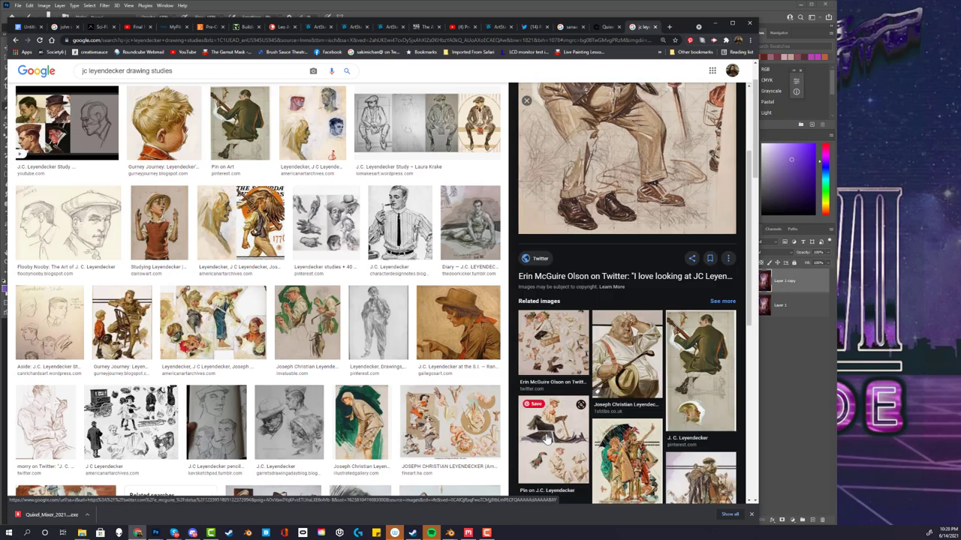
pyautogui.scroll(-2, 550, 435)
pyautogui.scroll(-1, 579, 445)
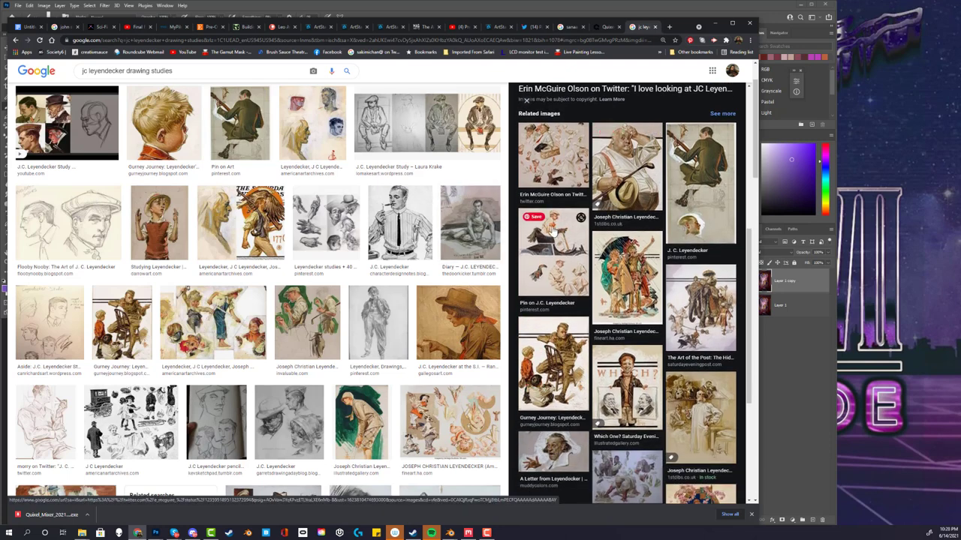
pyautogui.scroll(-1, 420, 316)
pyautogui.scroll(-2, 630, 375)
pyautogui.scroll(-3, 352, 375)
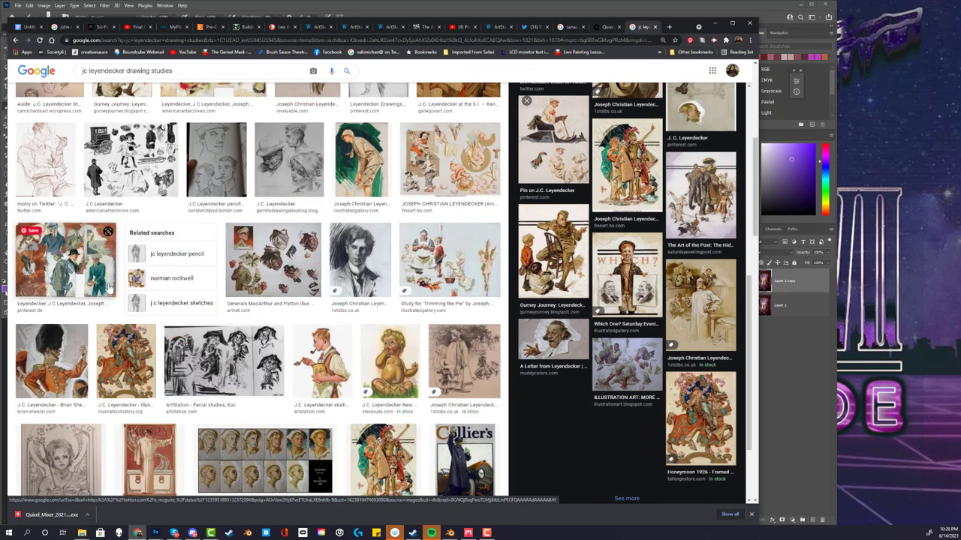
# Preview the suited men studies and follow related images through the 'Flowers for the President' study to the embracing soldier and woman
pyautogui.click(66, 261)
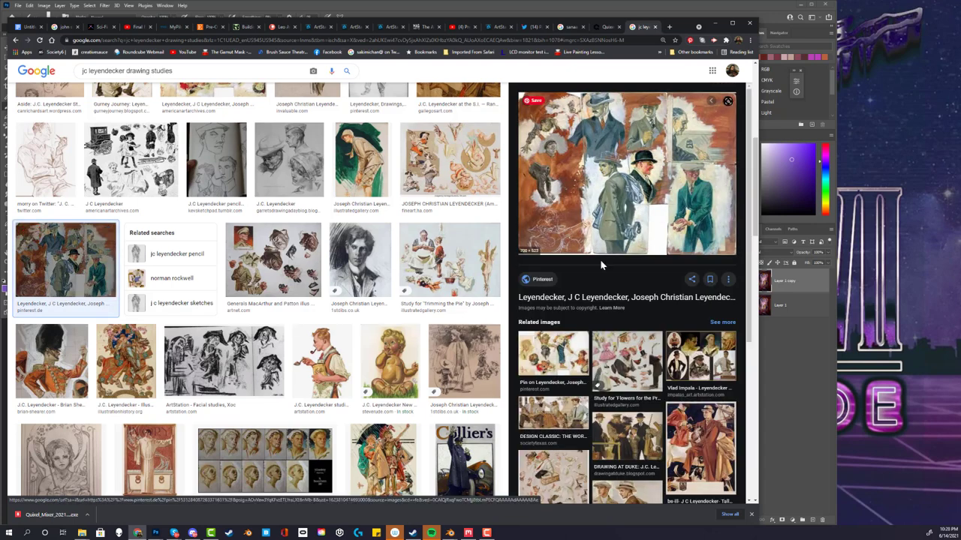
pyautogui.click(627, 366)
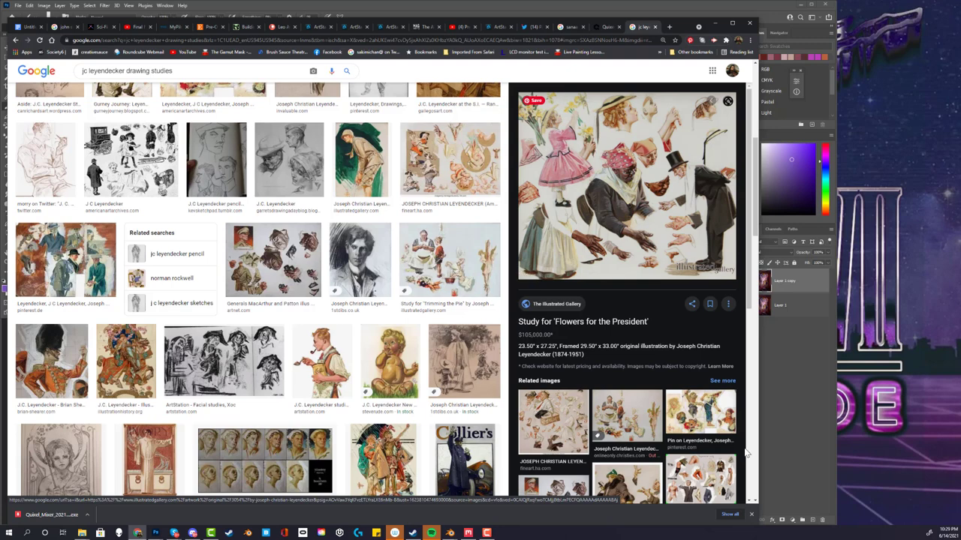
pyautogui.click(553, 431)
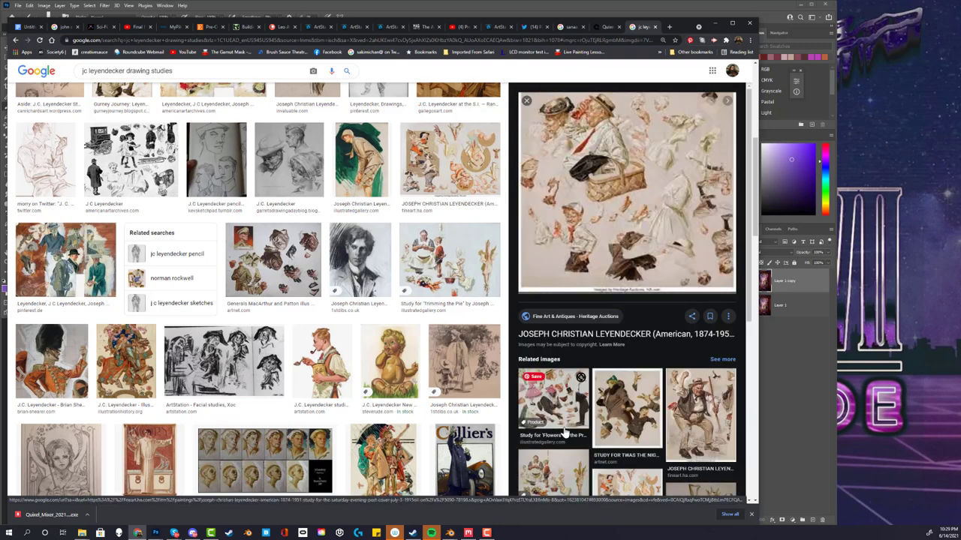
pyautogui.scroll(-3, 555, 420)
pyautogui.click(628, 394)
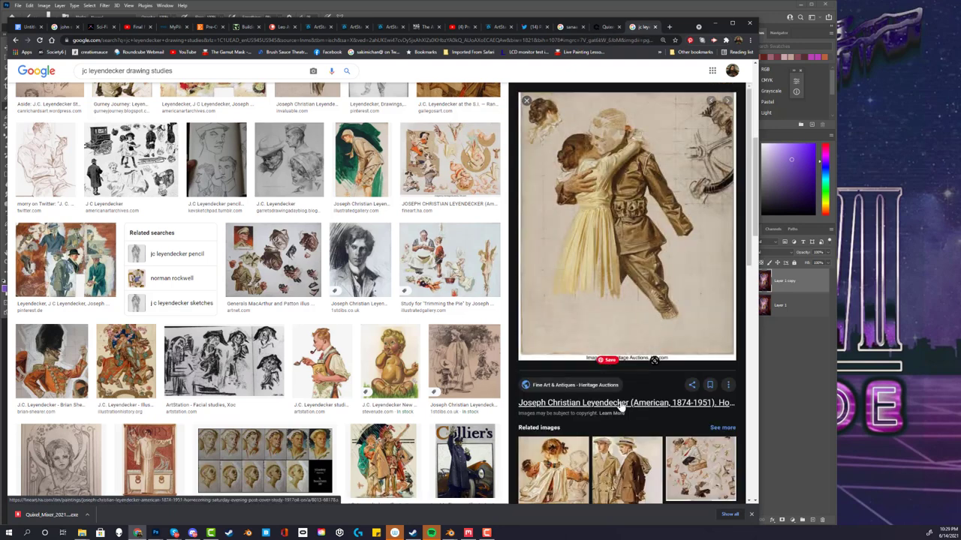
pyautogui.scroll(-3, 623, 407)
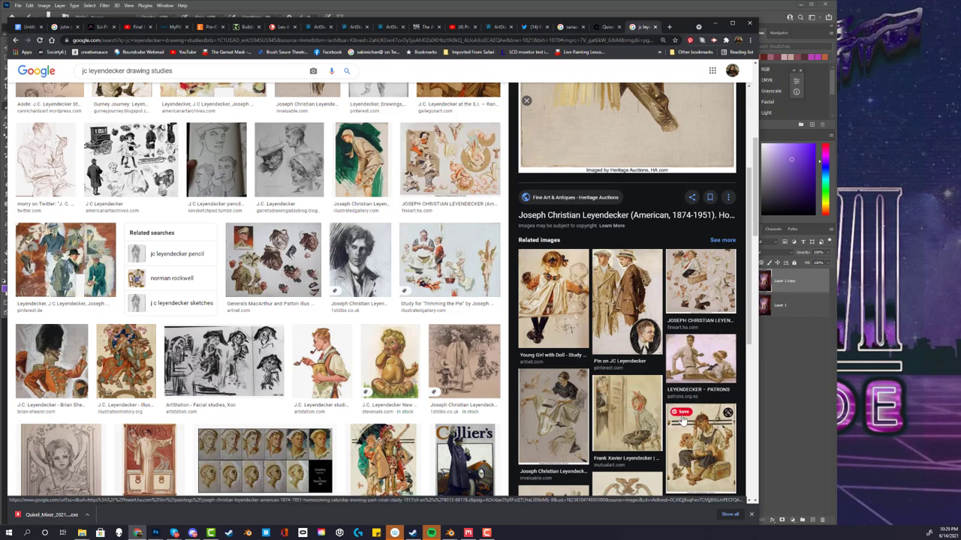
# Preview the step-by-step head painting sequence in the image results and follow a related image to the Leyendecker hand studies
pyautogui.scroll(-2, 702, 417)
pyautogui.scroll(-2, 593, 401)
pyautogui.scroll(-2, 364, 376)
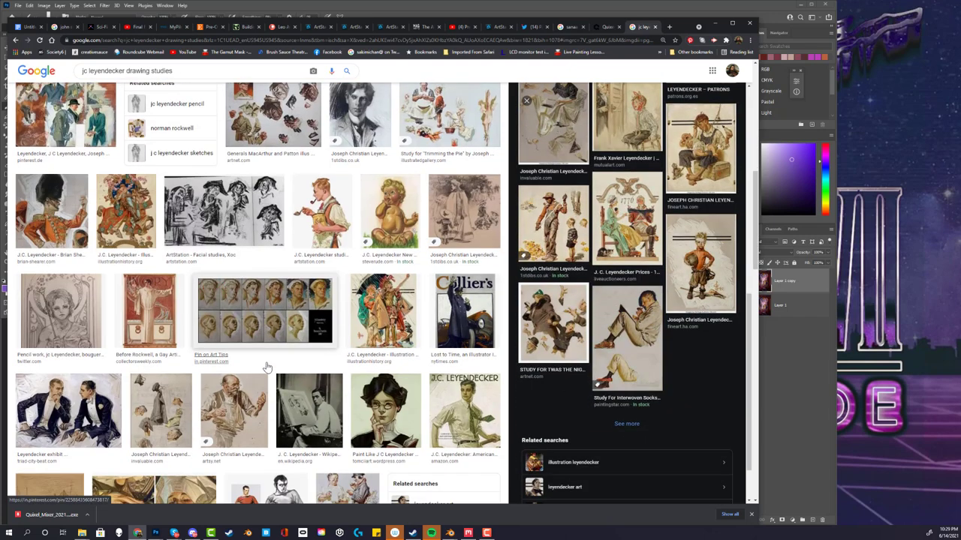
pyautogui.click(330, 328)
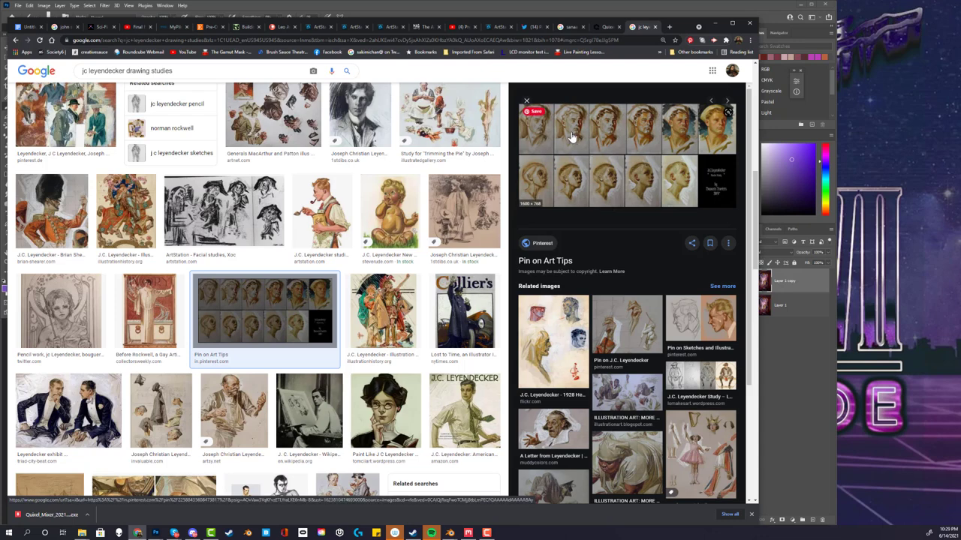
pyautogui.click(626, 333)
pyautogui.scroll(-4, 441, 359)
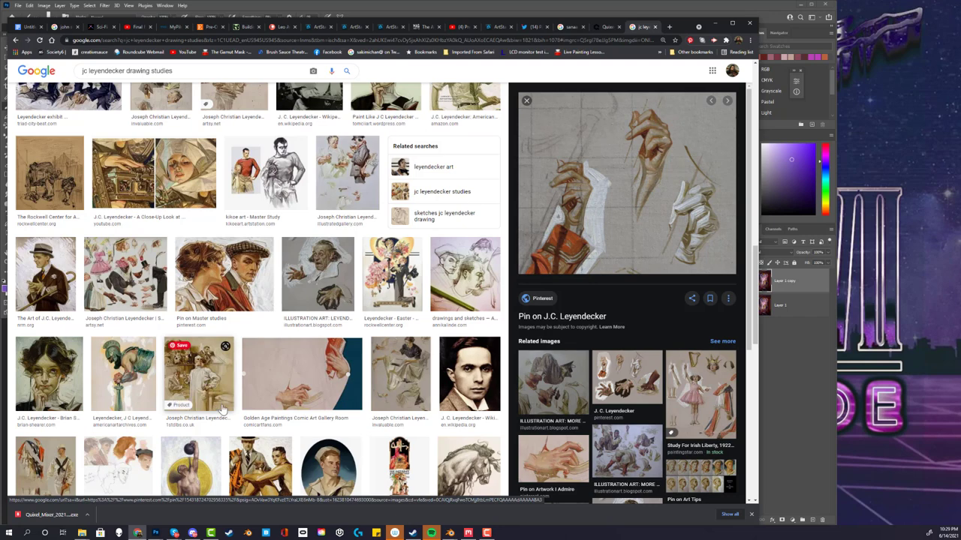
pyautogui.scroll(4, 216, 420)
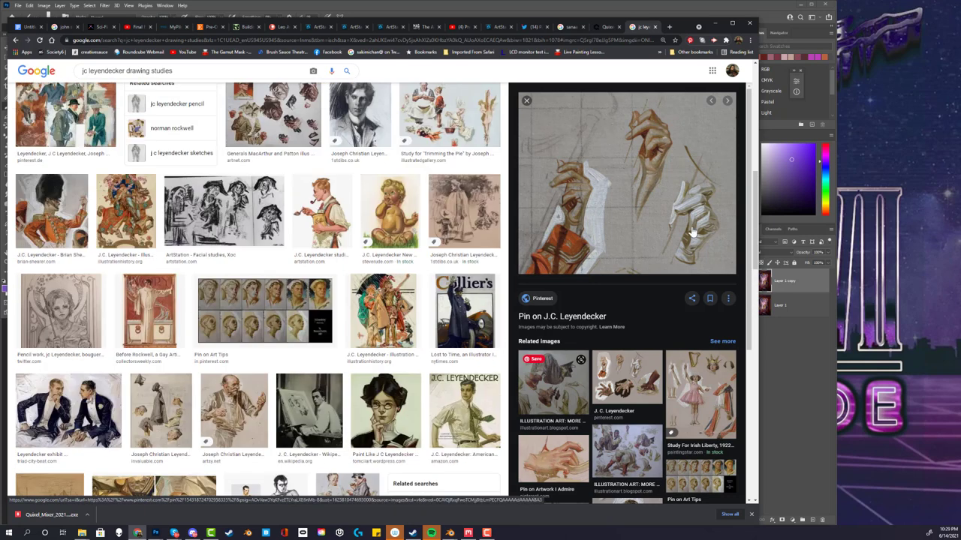
# Look through the further Leyendecker search results and the hand study's related images for more figure, head and drapery studies
pyautogui.scroll(-2, 425, 383)
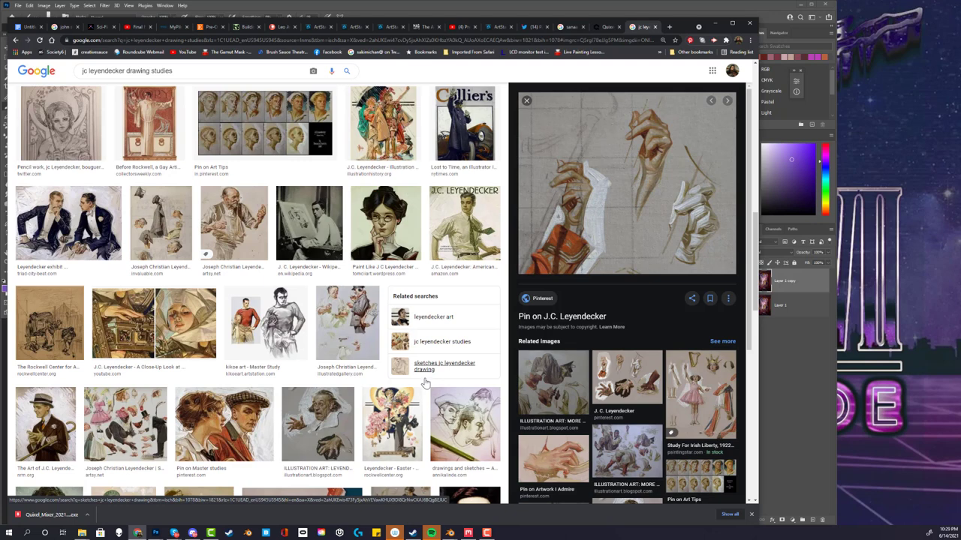
pyautogui.scroll(-2, 425, 383)
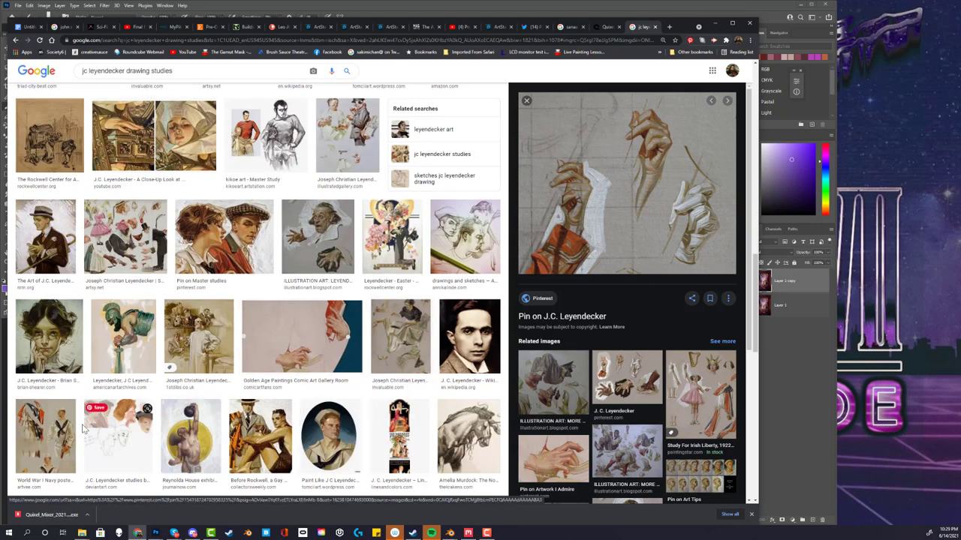
pyautogui.scroll(-2, 192, 443)
pyautogui.scroll(-2, 700, 448)
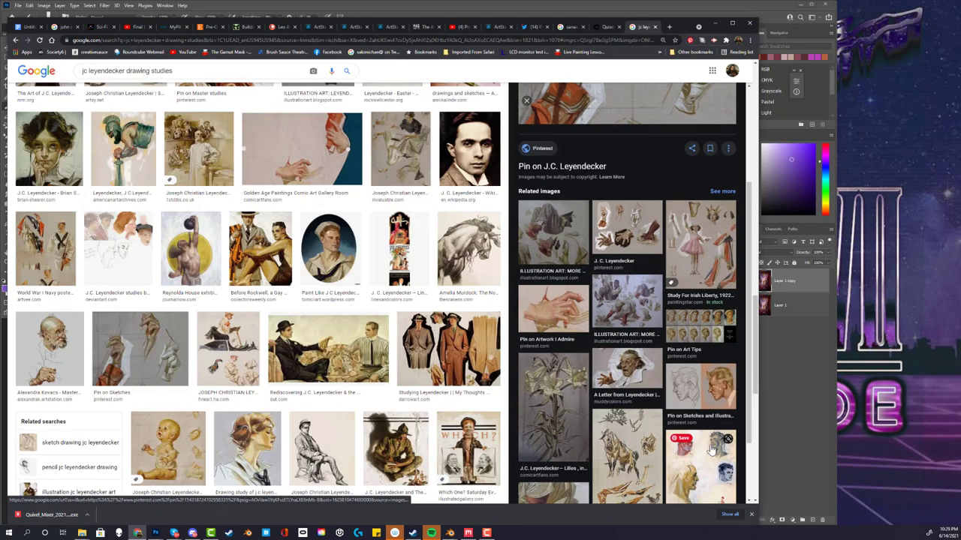
pyautogui.scroll(-1, 700, 448)
pyautogui.scroll(-2, 268, 478)
pyautogui.scroll(-2, 268, 479)
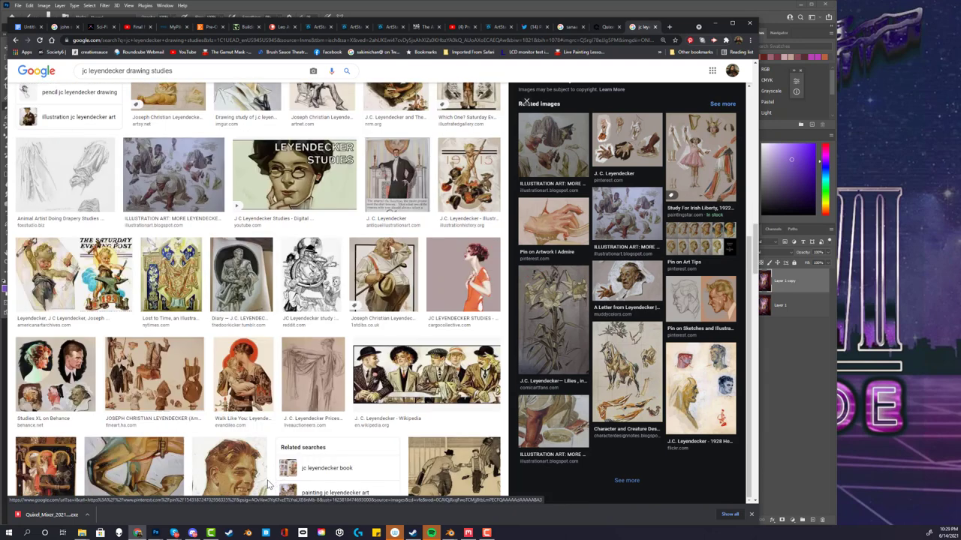
pyautogui.scroll(-4, 267, 484)
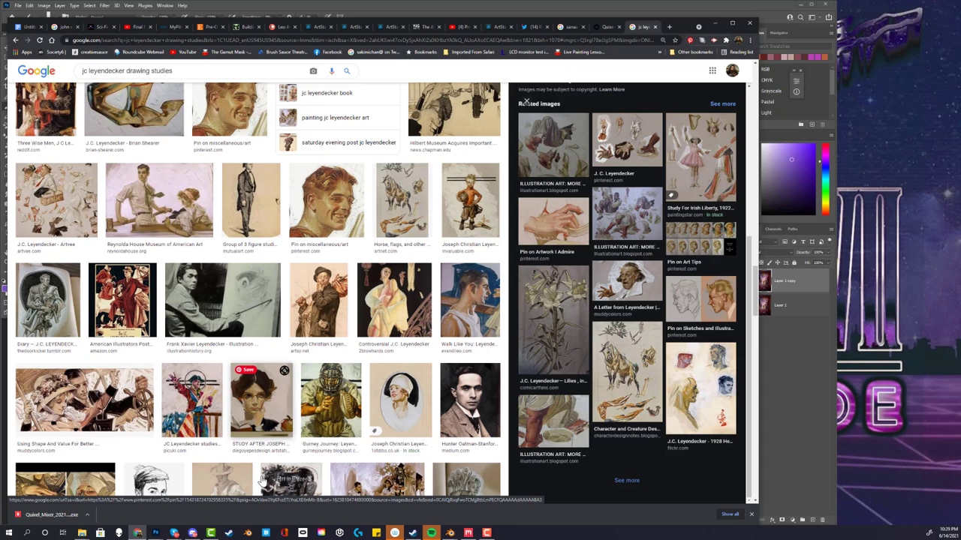
pyautogui.scroll(-3, 166, 412)
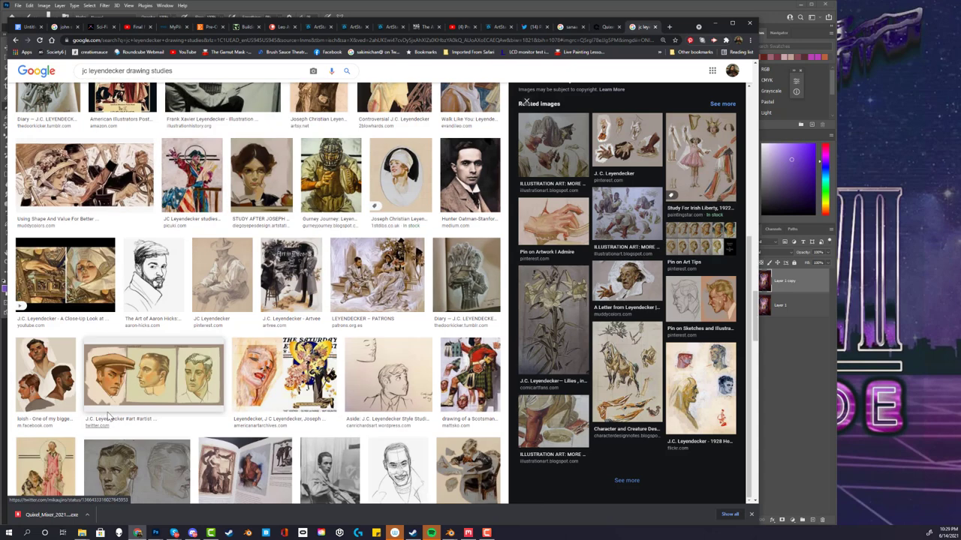
pyautogui.scroll(-2, 555, 456)
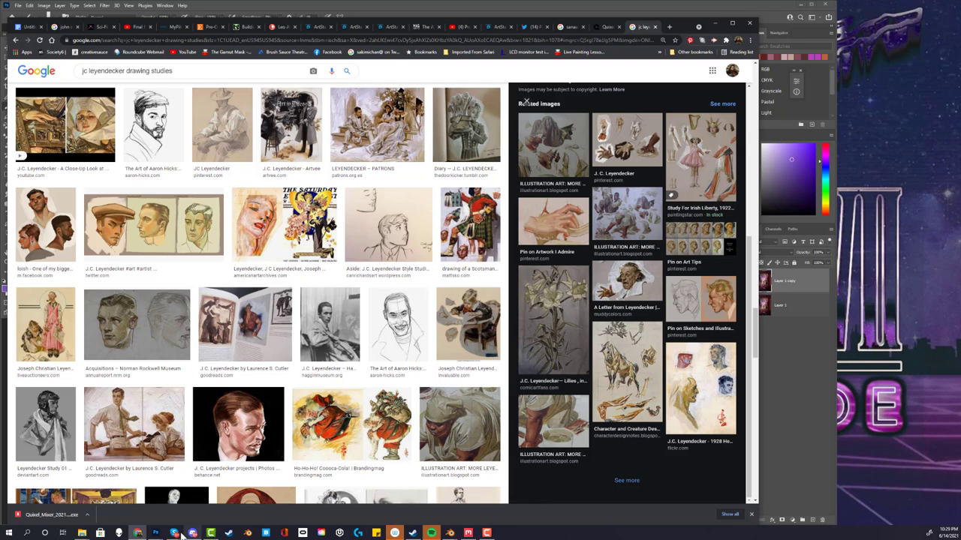
# Switch back to the red room illustration in Photoshop and bring the Skype call window into view beside it
pyautogui.click(156, 533)
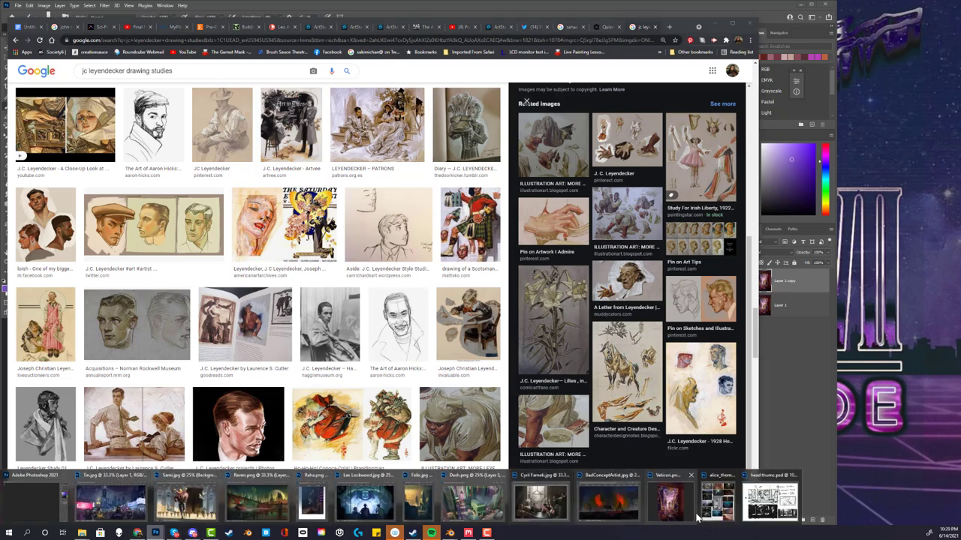
pyautogui.click(670, 501)
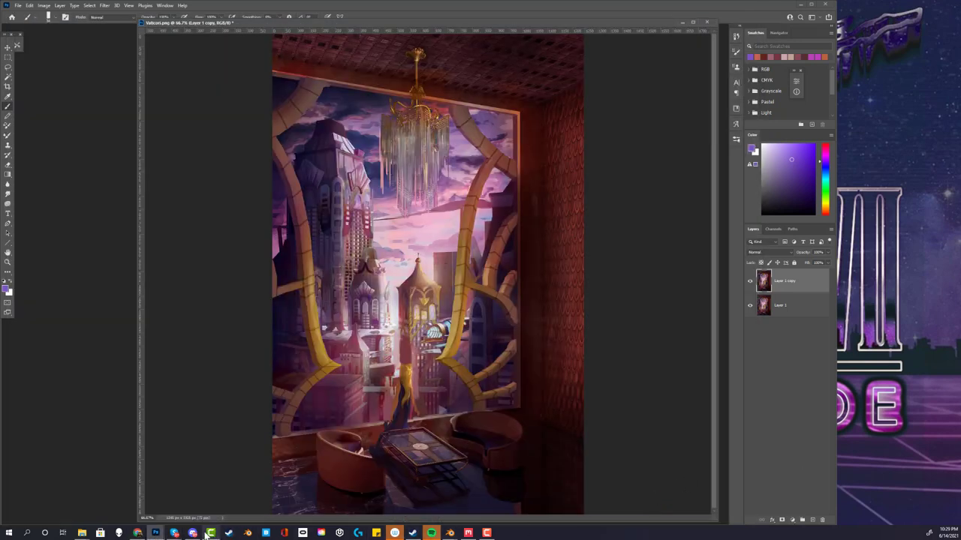
pyautogui.click(174, 533)
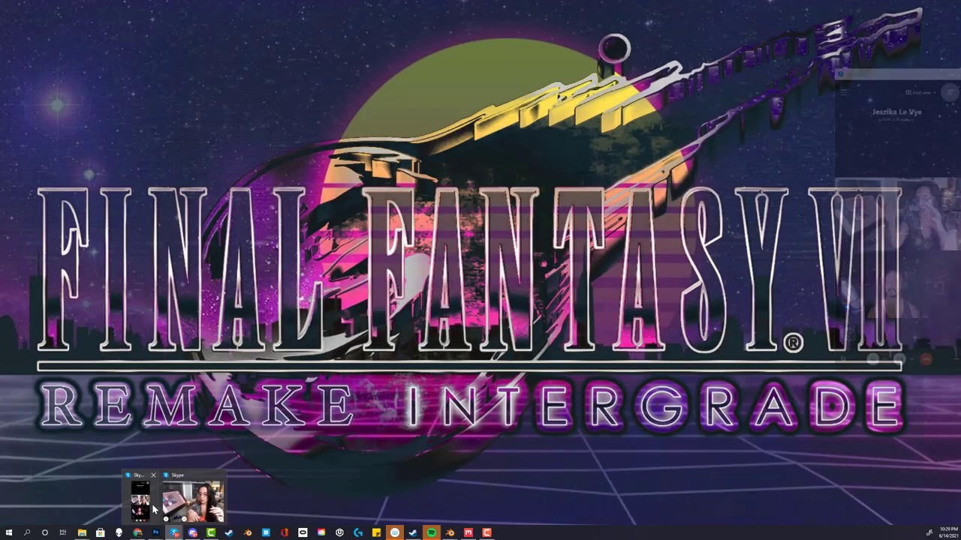
pyautogui.click(152, 508)
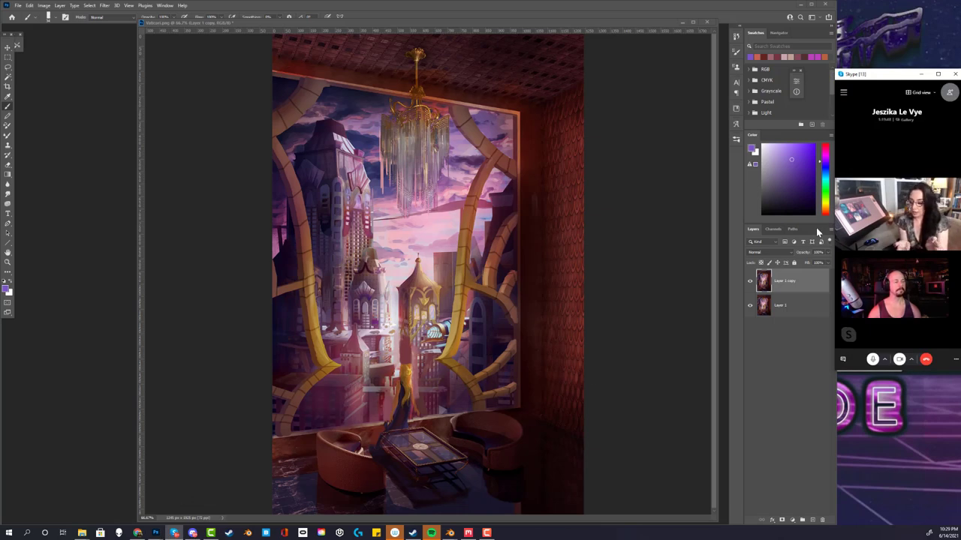
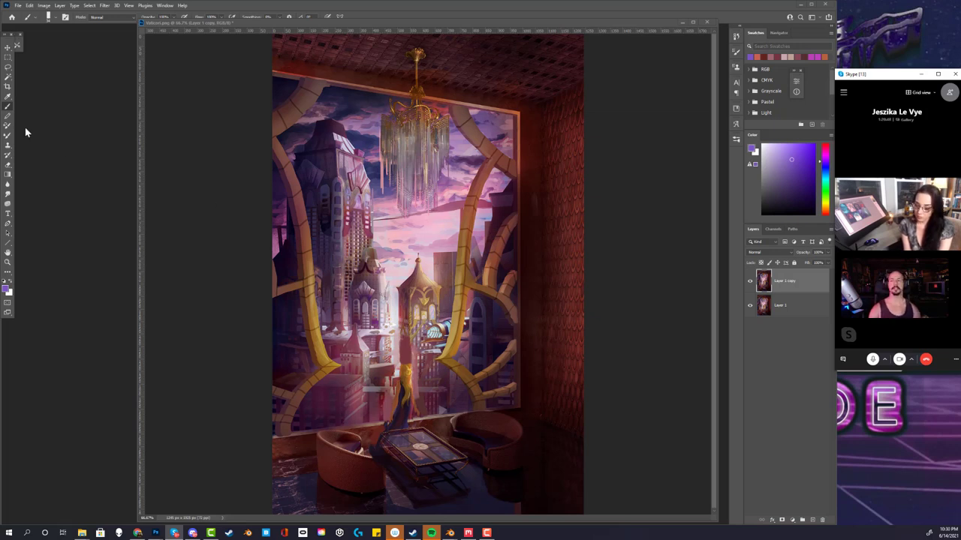
# Desaturate the duplicated top layer of the red room illustration
pyautogui.click(45, 6)
pyautogui.click(45, 6)
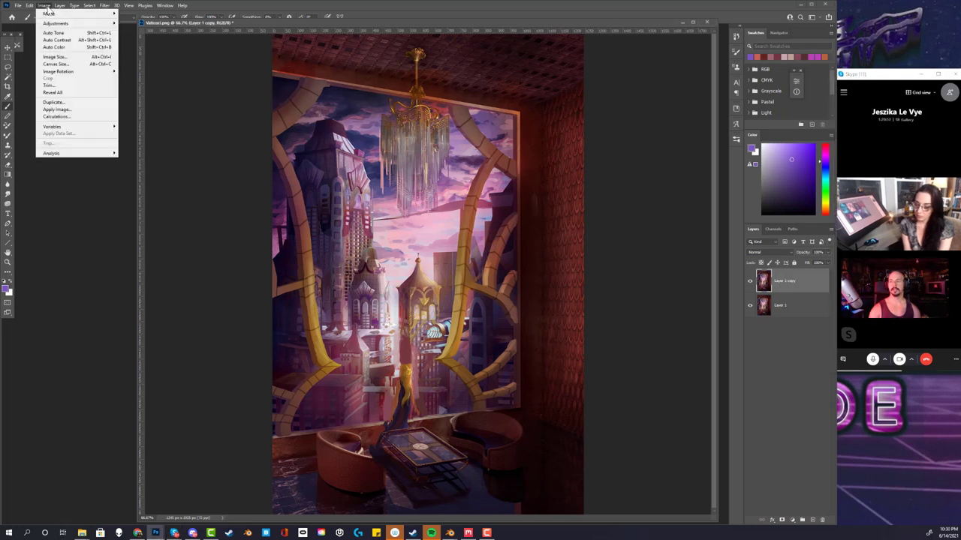
pyautogui.moveTo(54, 24)
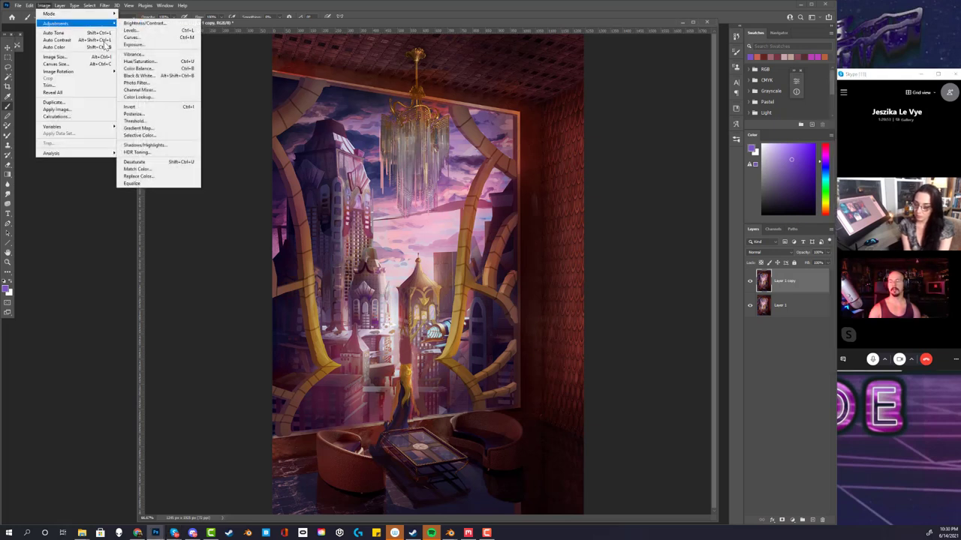
pyautogui.click(150, 163)
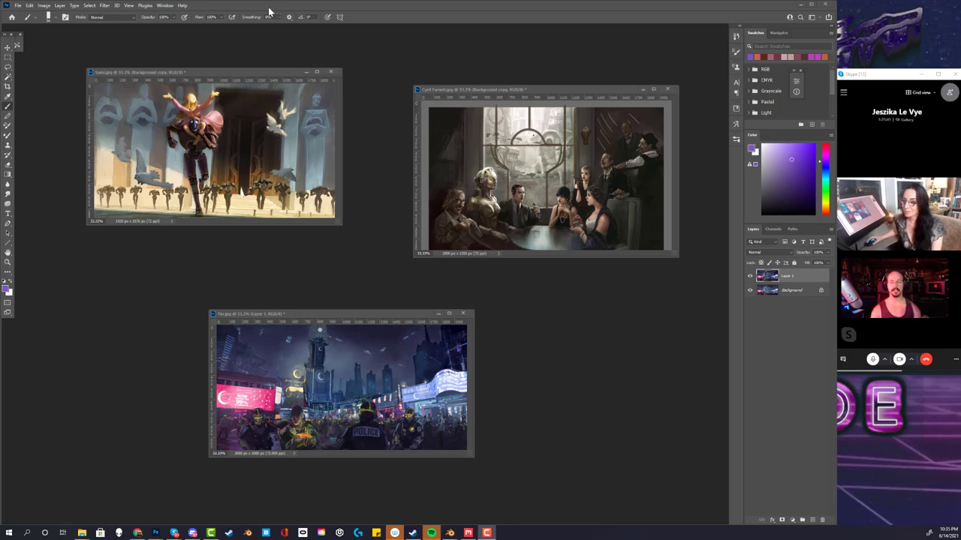
# Enlarge the running robot illustration and hide its paint-over layers to examine the original artwork
pyautogui.click(219, 163)
pyautogui.hotkey('ctrl', '1')
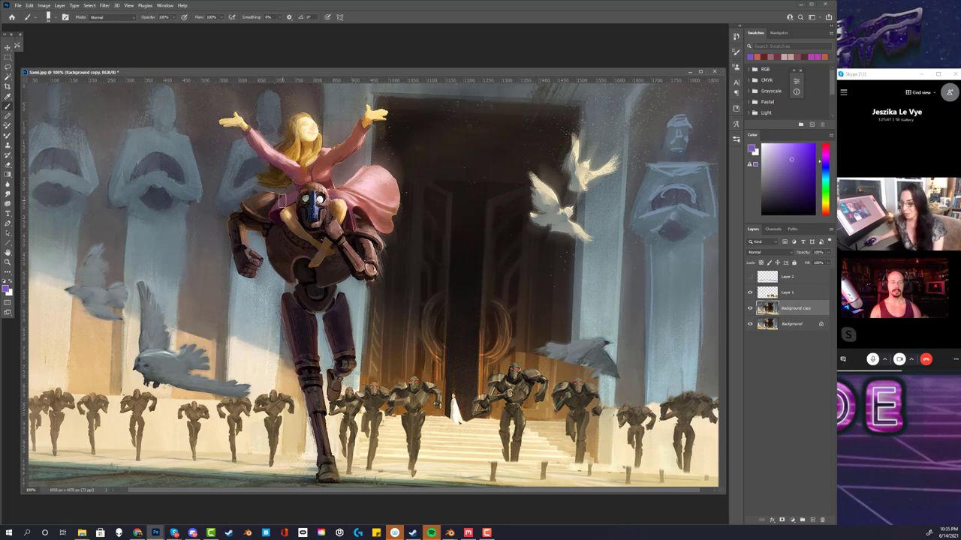
pyautogui.click(750, 307)
pyautogui.hotkey('ctrl', '-')
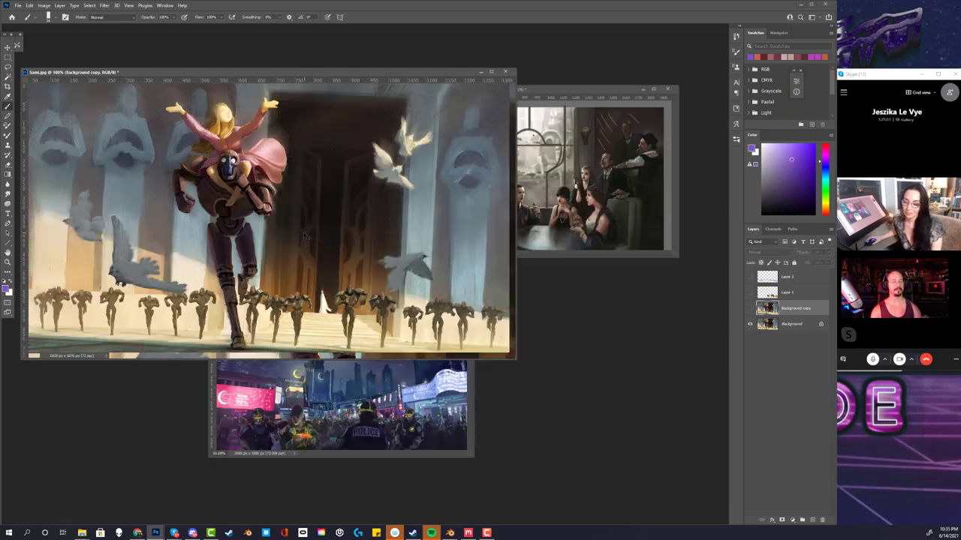
pyautogui.hotkey('ctrl', '-')
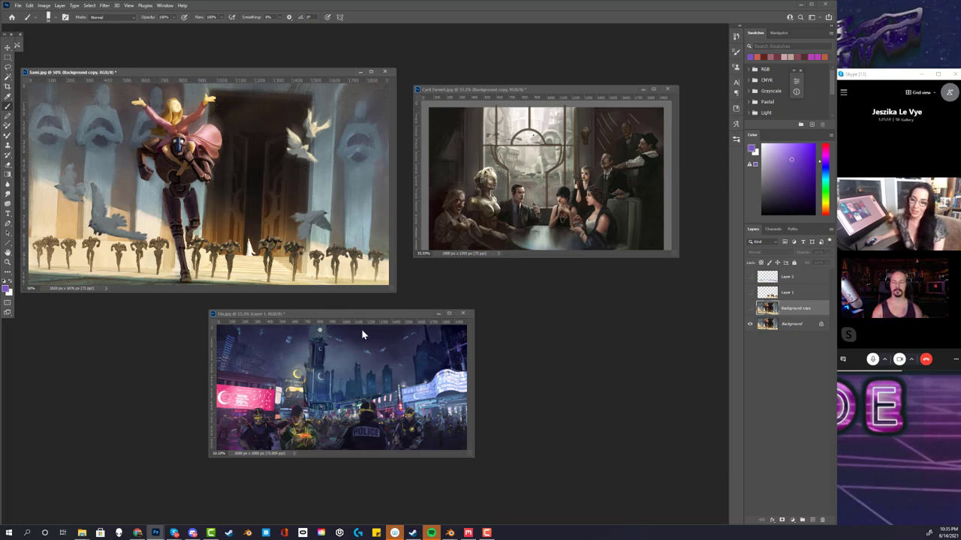
pyautogui.hotkey('ctrl', '+')
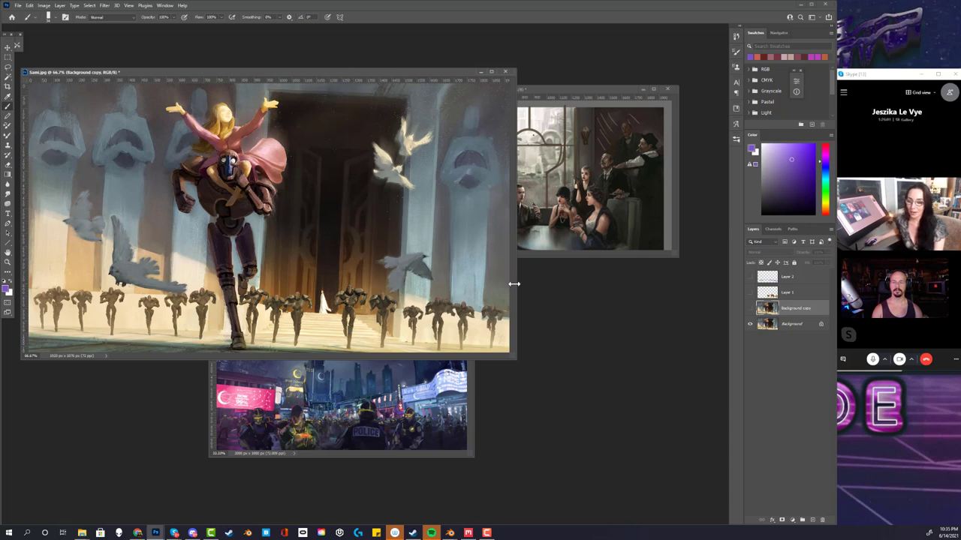
# Rearrange the police crowd and round-table group illustration windows around the running robot illustration
pyautogui.click(392, 395)
pyautogui.moveTo(409, 315); pyautogui.dragTo(265, 363)
pyautogui.click(591, 242)
pyautogui.hotkey('ctrl', '-')
pyautogui.moveTo(531, 91); pyautogui.dragTo(593, 357)
pyautogui.moveTo(595, 320); pyautogui.dragTo(494, 373)
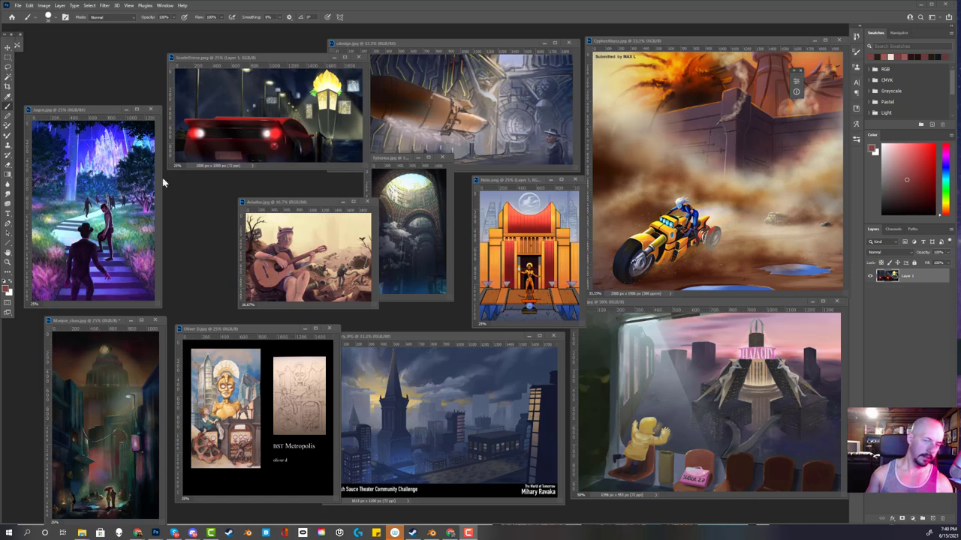
# Enlarge the glowing castle garden illustration and place its window centrally to examine the composition
pyautogui.click(72, 188)
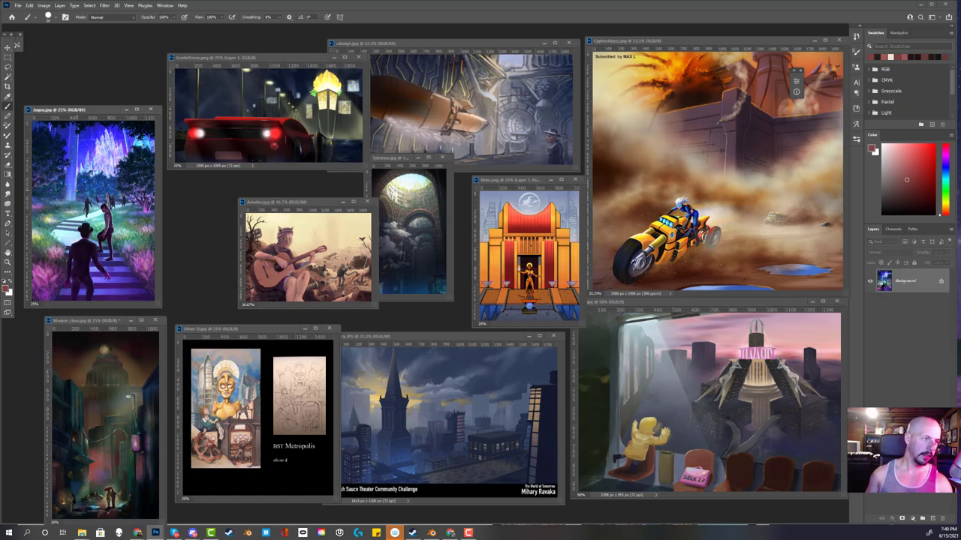
pyautogui.hotkey('ctrl', '+')
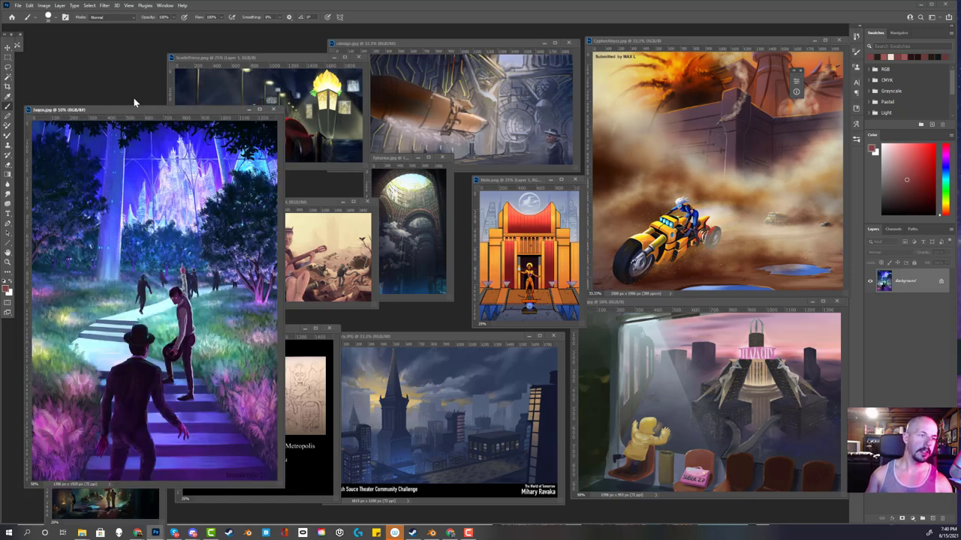
pyautogui.moveTo(140, 114); pyautogui.dragTo(346, 96)
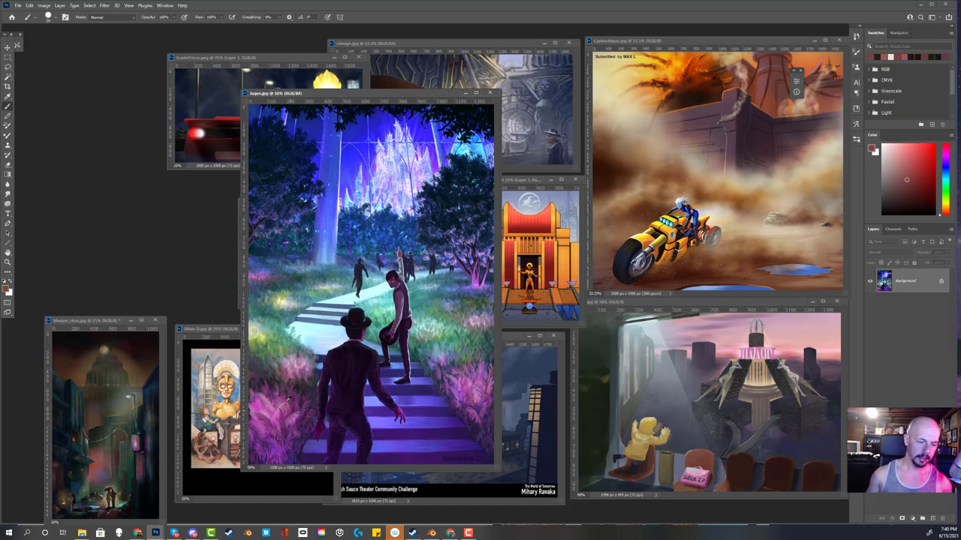
pyautogui.hotkey('ctrl', '+')
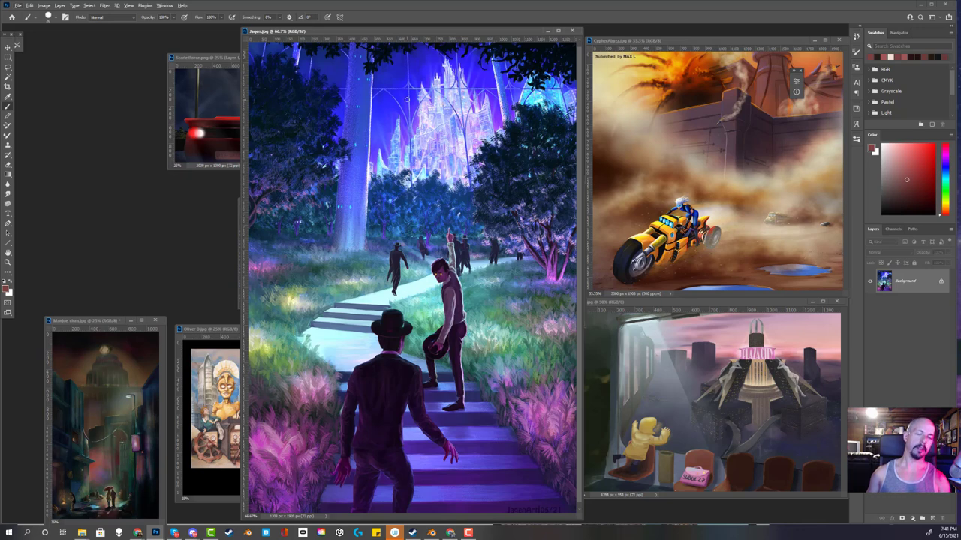
pyautogui.hotkey('ctrl', '-')
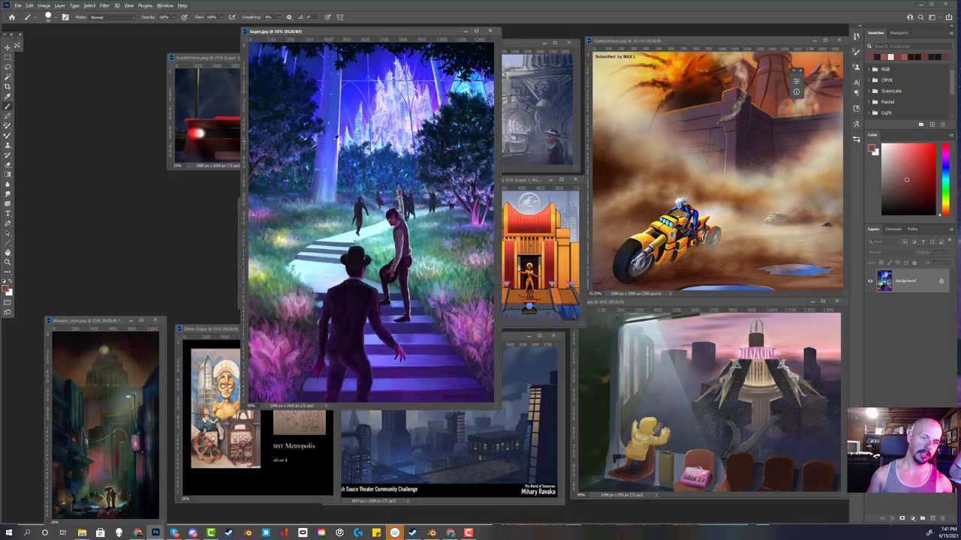
# Try dark red guide strokes down the tall tower and across the castle spires, undoing each one
pyautogui.click(920, 177)
pyautogui.moveTo(333, 98); pyautogui.dragTo(317, 179)
pyautogui.hotkey('ctrl', 'z')
pyautogui.moveTo(385, 73); pyautogui.dragTo(489, 73)
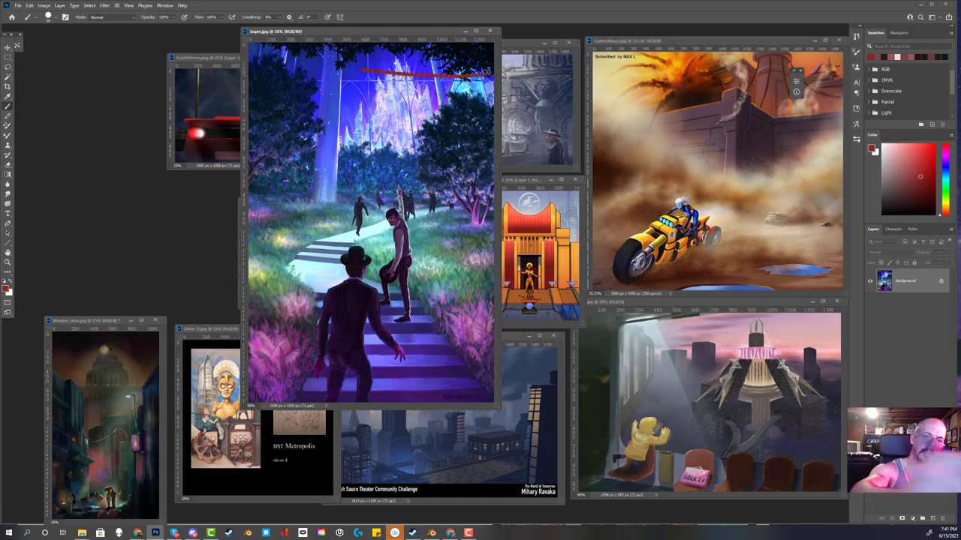
pyautogui.hotkey('ctrl', 'z')
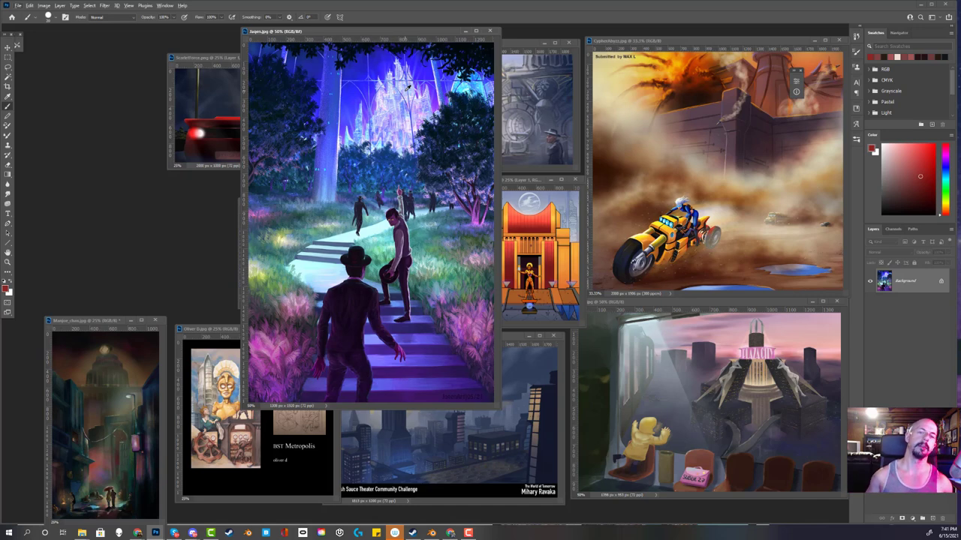
# Close the castle garden illustration and enlarge the red car night scene to 50% in a larger window
pyautogui.click(489, 31)
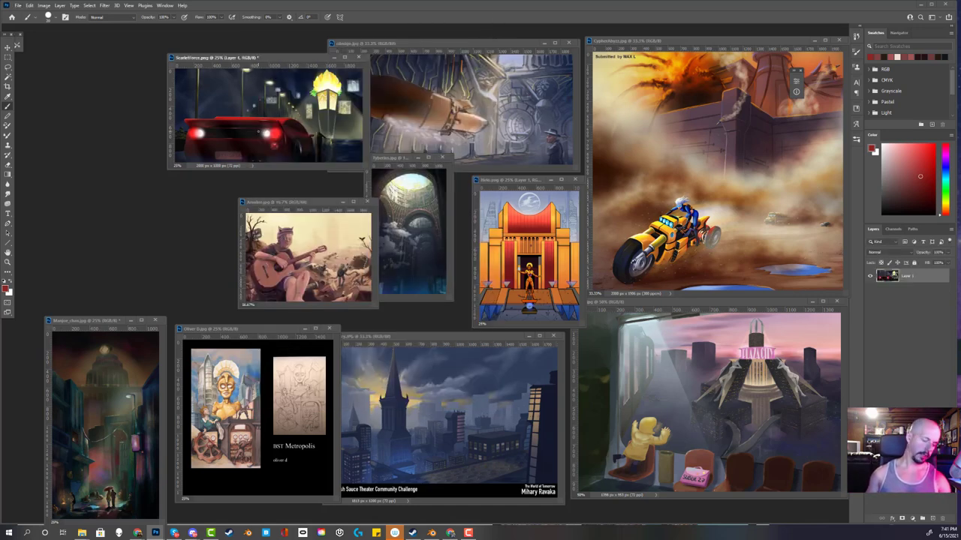
pyautogui.hotkey('ctrl', '+')
pyautogui.hotkey('ctrl', '+')
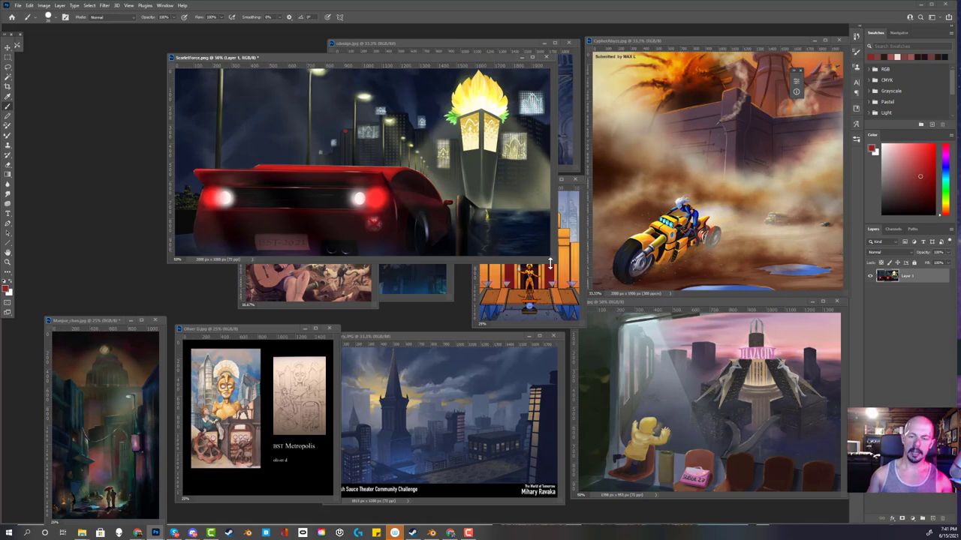
pyautogui.moveTo(549, 264); pyautogui.dragTo(842, 491)
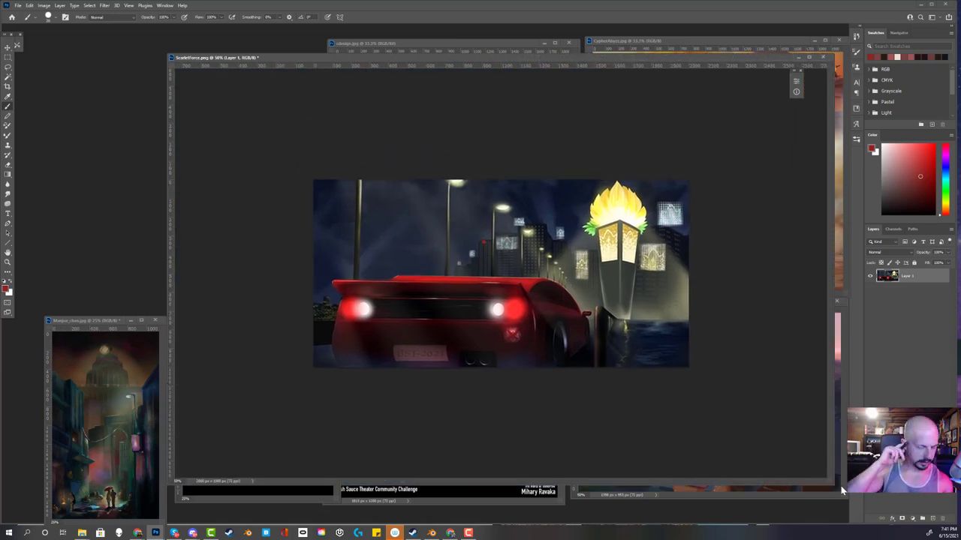
# Try red guide strokes below the car and along both sides of the flame-topped tower, undo them, and sample the background haze colour
pyautogui.moveTo(338, 368)
pyautogui.mouseDown()
pyautogui.moveTo(573, 364)
pyautogui.moveTo(369, 367)
pyautogui.mouseUp()
pyautogui.hotkey('ctrl', 'z')
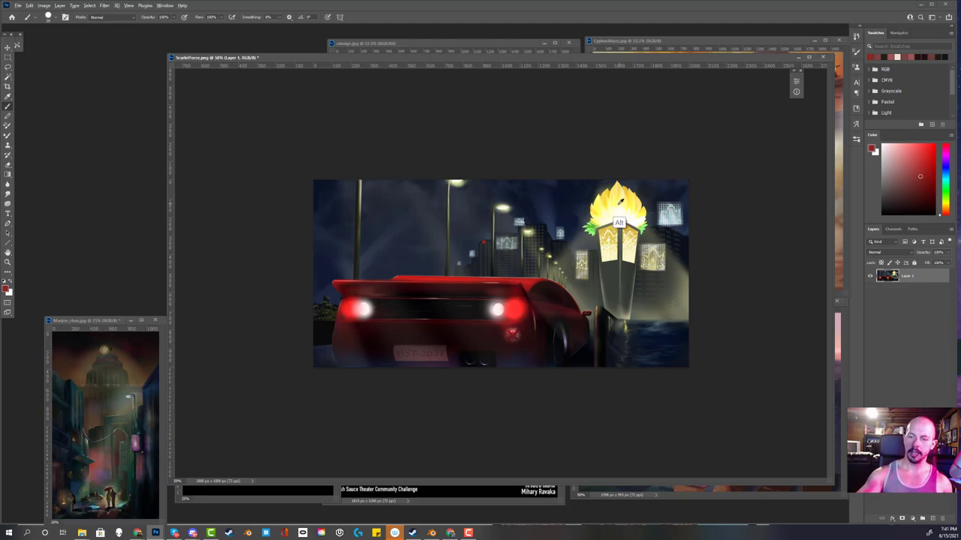
pyautogui.press('alt')
pyautogui.press('alt')
pyautogui.moveTo(641, 230); pyautogui.dragTo(632, 322)
pyautogui.moveTo(595, 229); pyautogui.dragTo(603, 321)
pyautogui.hotkey('ctrl', 'z')
pyautogui.hotkey('ctrl', 'z')
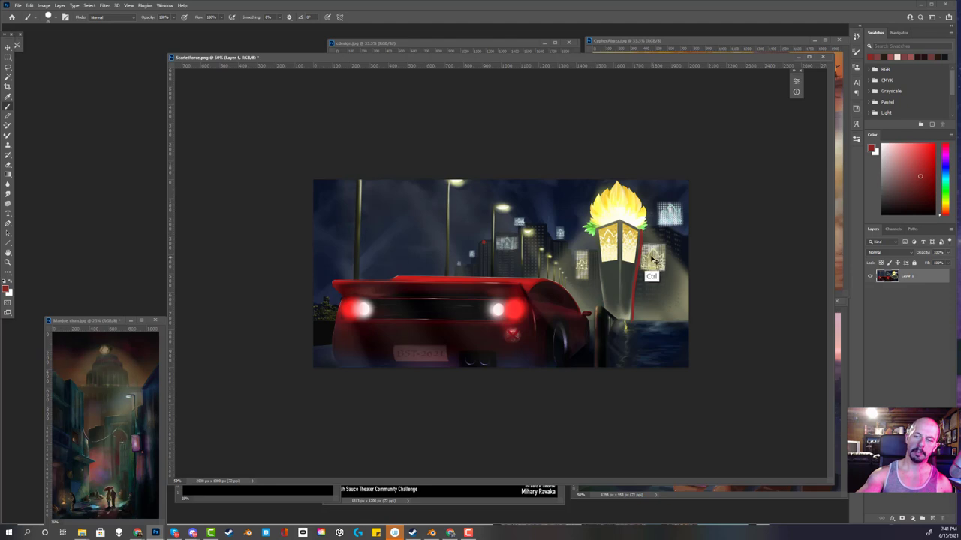
pyautogui.moveTo(640, 233); pyautogui.dragTo(634, 320)
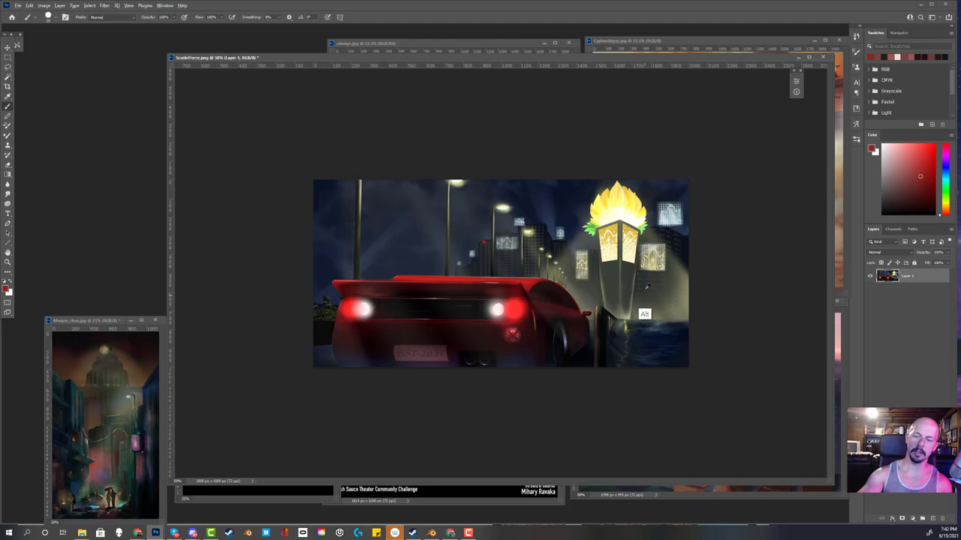
pyautogui.keyDown('alt'); pyautogui.click(684, 291); pyautogui.keyUp('alt')
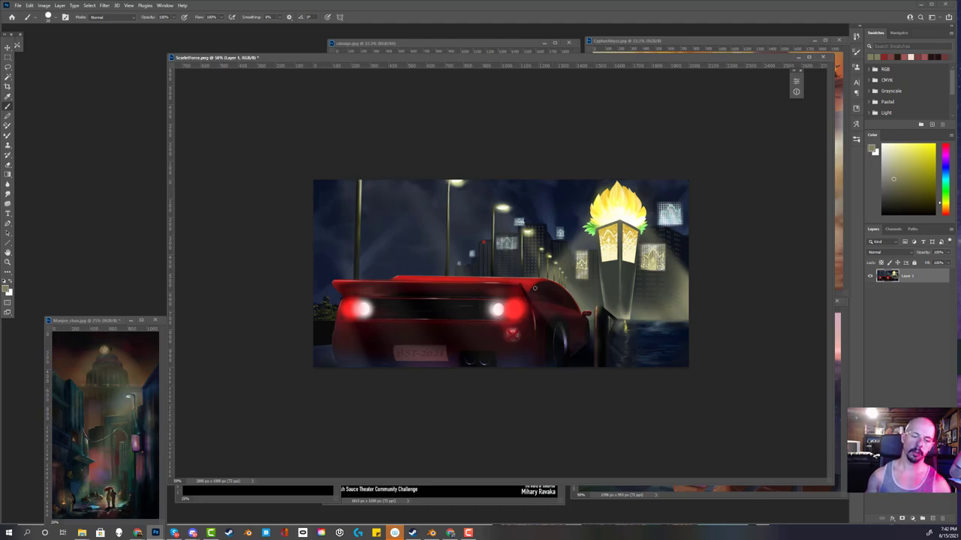
# Zoom the red car night scene back out and close it
pyautogui.hotkey('ctrl', '-')
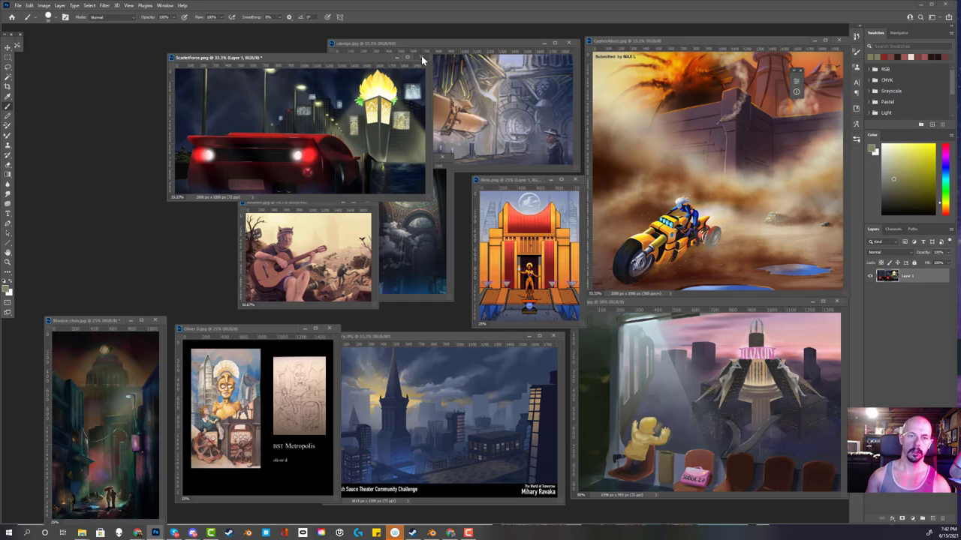
pyautogui.click(422, 58)
pyautogui.click(447, 196)
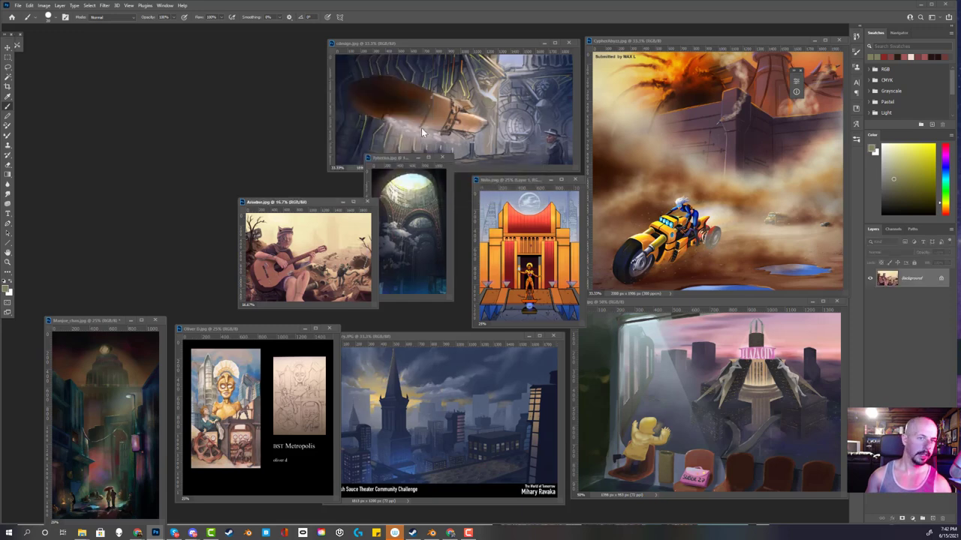
# Enlarge the rocket illustration to 66.7% to examine its design and lighting, and close it
pyautogui.hotkey('ctrl', '+')
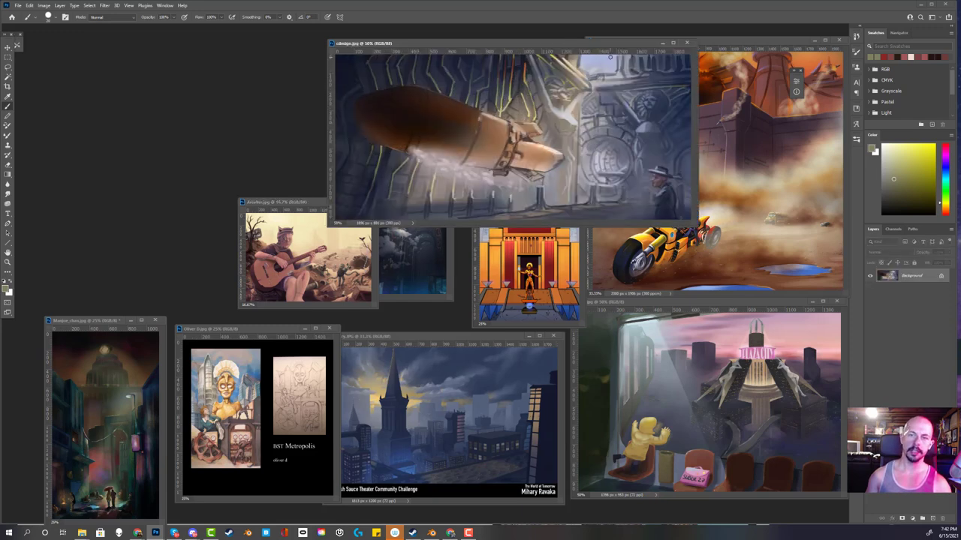
pyautogui.moveTo(605, 47); pyautogui.dragTo(433, 120)
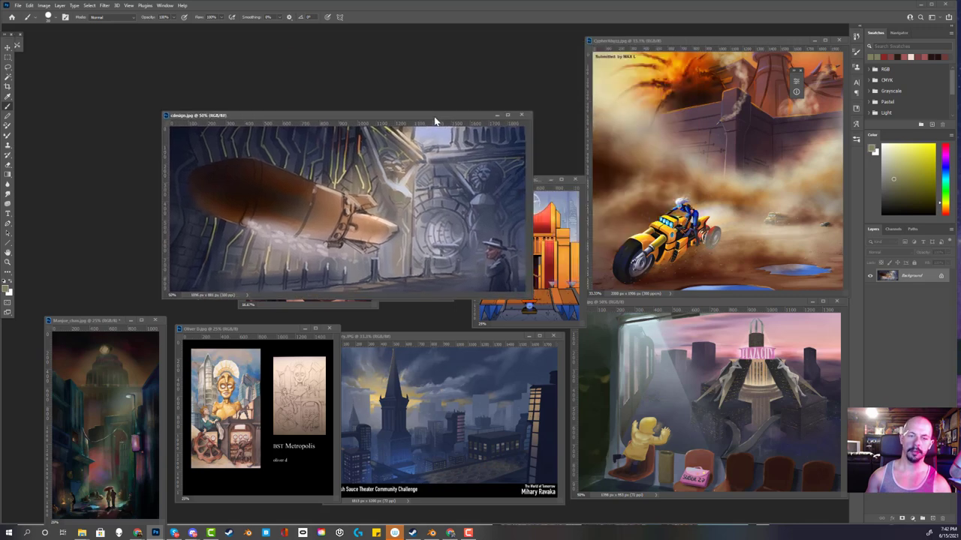
pyautogui.hotkey('ctrl', '+')
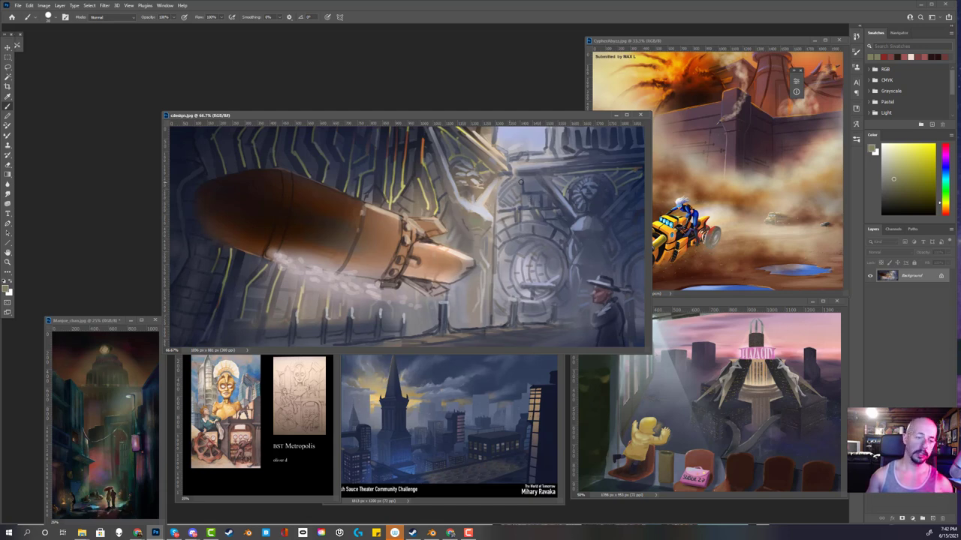
pyautogui.click(642, 117)
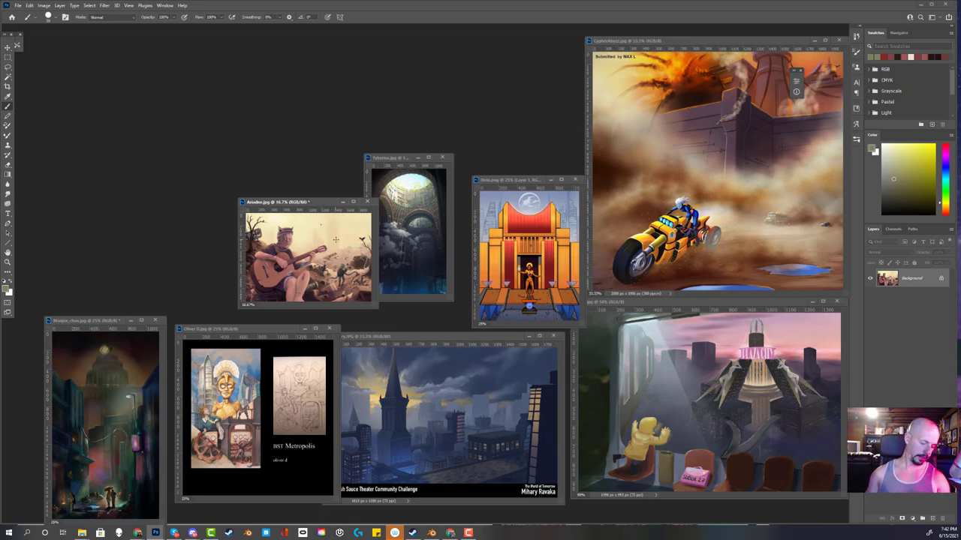
# Examine the guitar player illustration at 50% in a repositioned window, and close it without saving changes
pyautogui.hotkey('ctrl', '+')
pyautogui.hotkey('ctrl', '+')
pyautogui.hotkey('ctrl', '+')
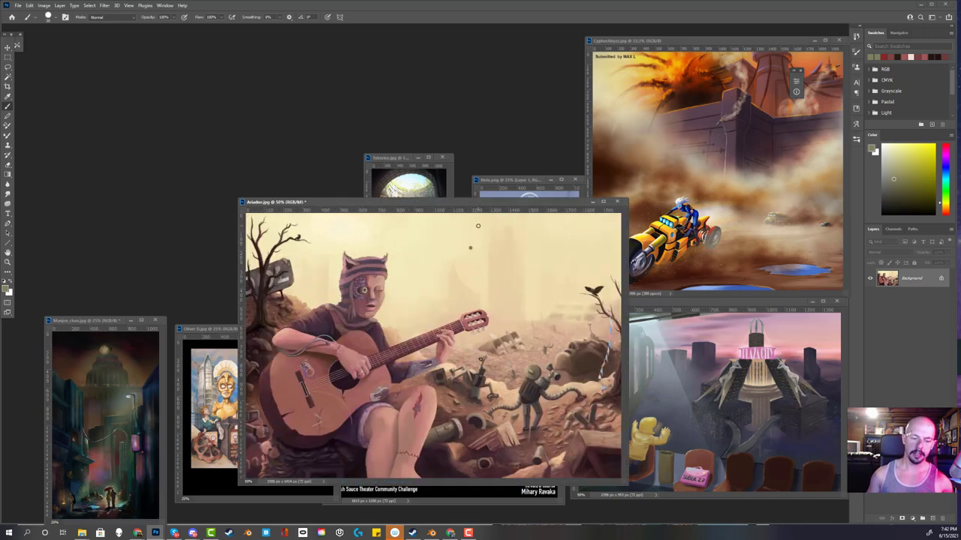
pyautogui.moveTo(486, 201); pyautogui.dragTo(423, 108)
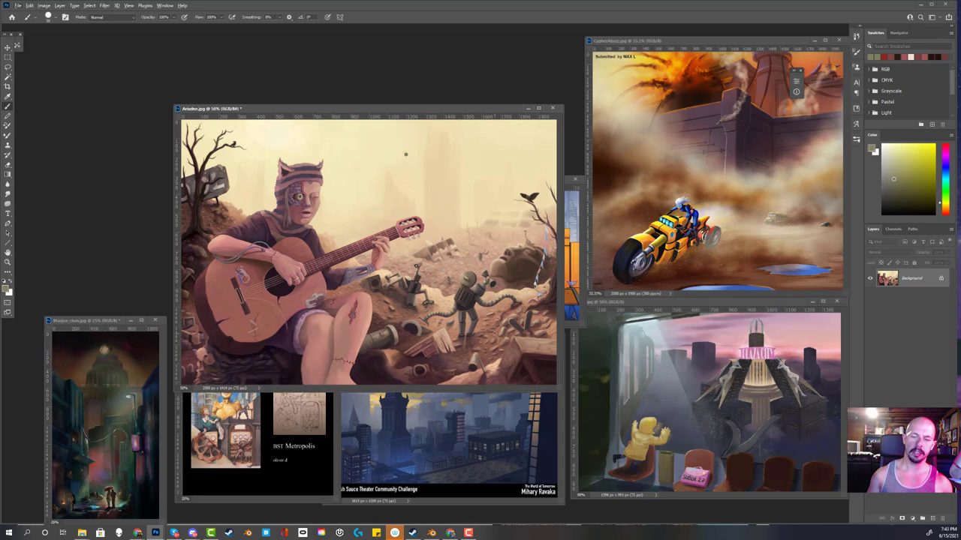
pyautogui.click(552, 108)
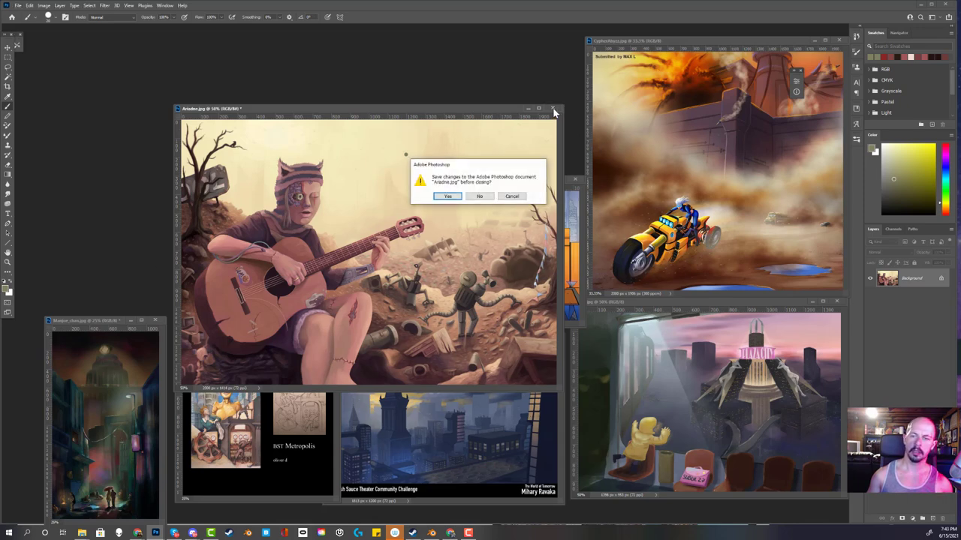
pyautogui.click(479, 196)
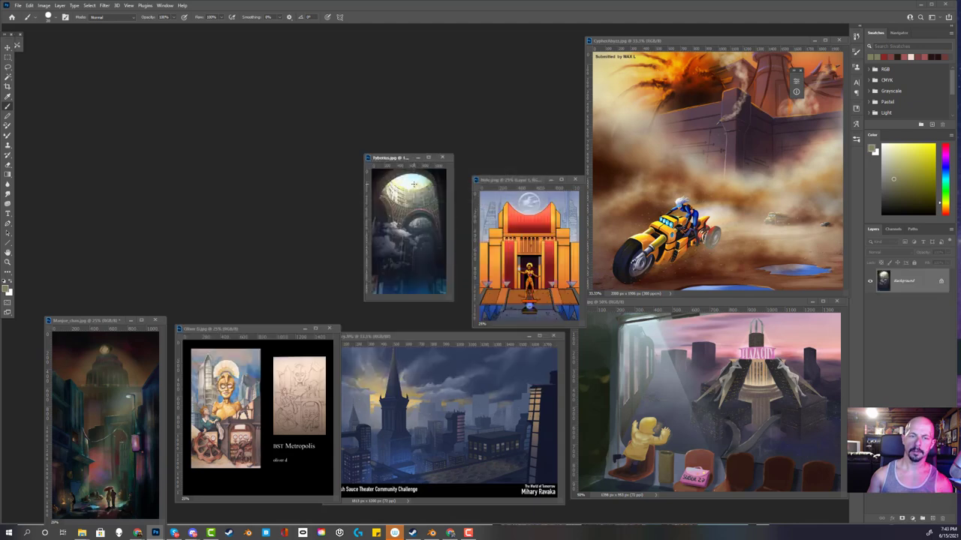
# Enlarge the domed ruin illustration to 50%, reposition its window, and sample a blue-grey from its dark lower area
pyautogui.hotkey('ctrl', '+')
pyautogui.hotkey('ctrl', '+')
pyautogui.hotkey('ctrl', '+')
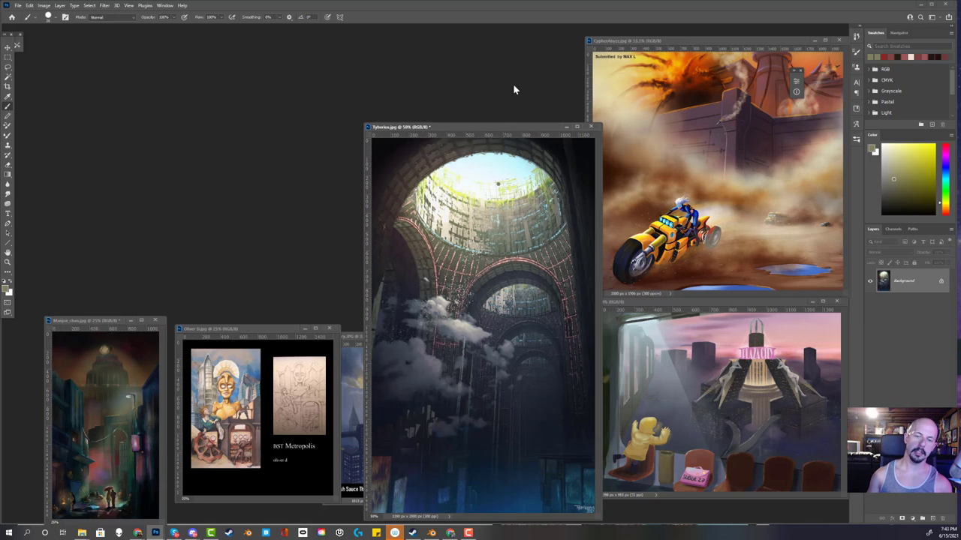
pyautogui.moveTo(511, 125); pyautogui.dragTo(394, 55)
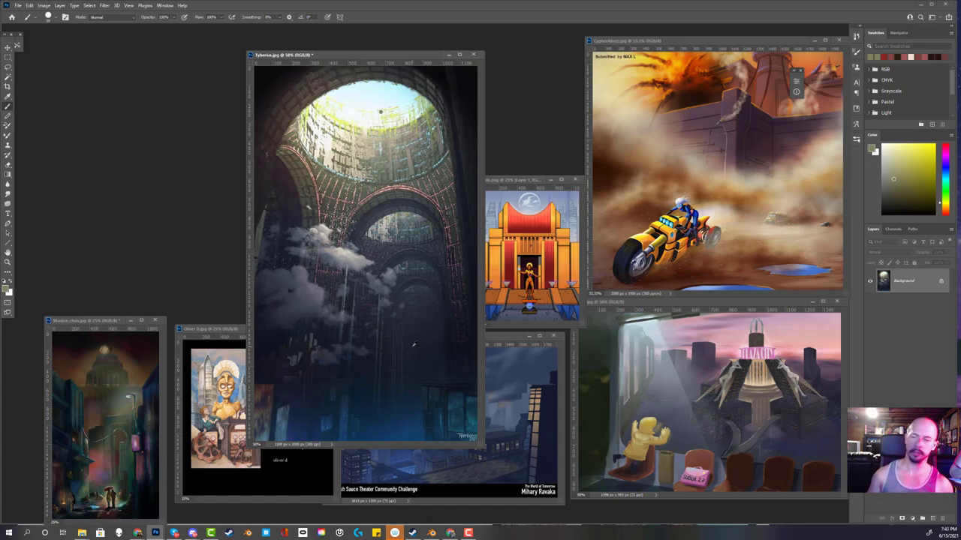
pyautogui.keyDown('alt'); pyautogui.click(467, 361); pyautogui.keyUp('alt')
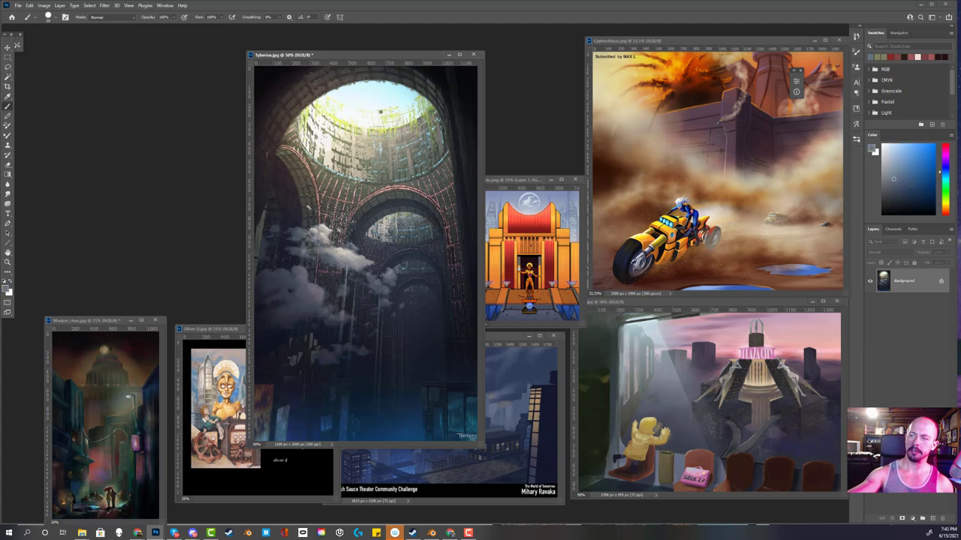
# Try a small dark blue oval with pale yellow highlights below the dome's opening, and undo the strokes
pyautogui.moveTo(376, 366); pyautogui.dragTo(441, 367)
pyautogui.hotkey('ctrl', 'z')
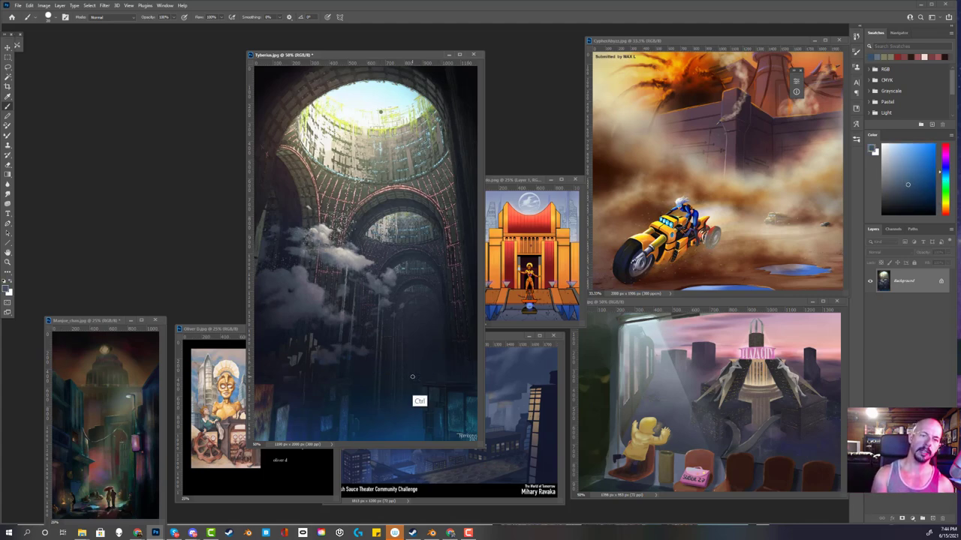
pyautogui.moveTo(357, 178); pyautogui.dragTo(361, 172)
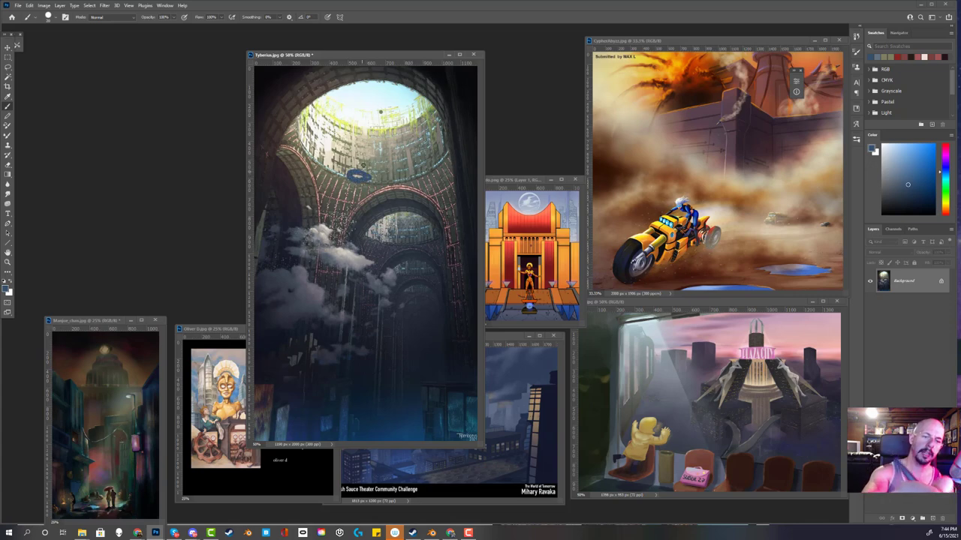
pyautogui.press('z')
pyautogui.press('b')
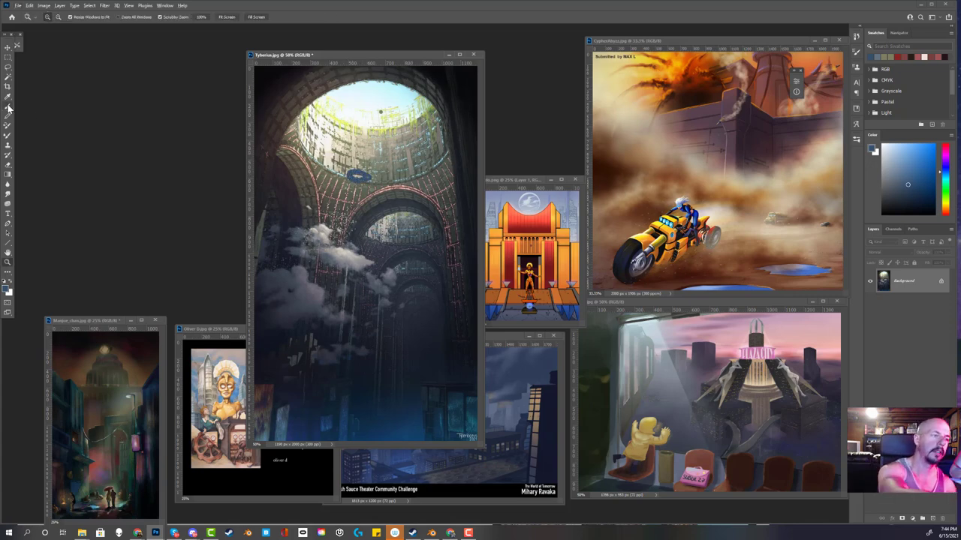
pyautogui.keyDown('alt'); pyautogui.click(312, 116); pyautogui.keyUp('alt')
pyautogui.moveTo(348, 168); pyautogui.dragTo(375, 180)
pyautogui.keyDown('alt'); pyautogui.click(357, 130); pyautogui.keyUp('alt')
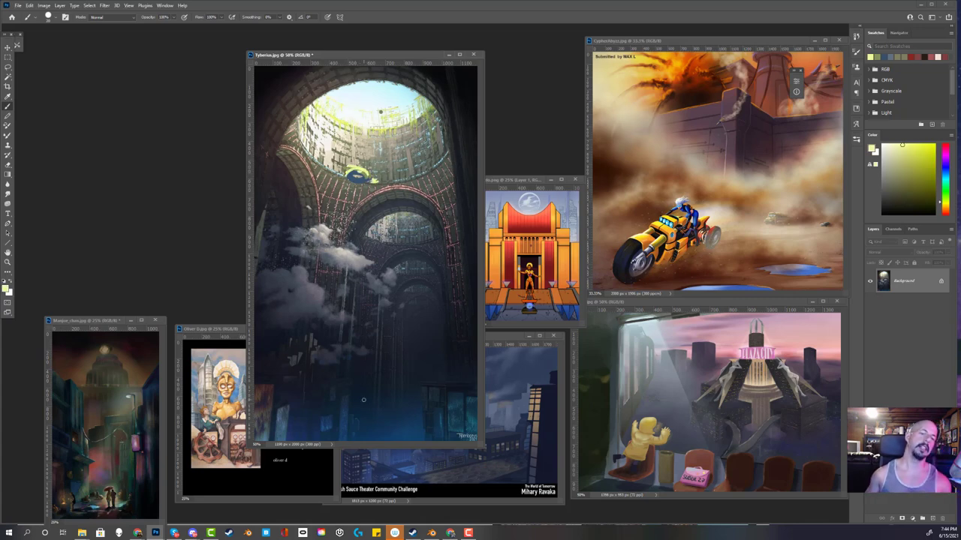
pyautogui.hotkey('ctrl', 'z')
pyautogui.hotkey('ctrl', 'z')
pyautogui.hotkey('ctrl', 'z')
pyautogui.hotkey('ctrl', 'z')
pyautogui.hotkey('ctrl', 'z')
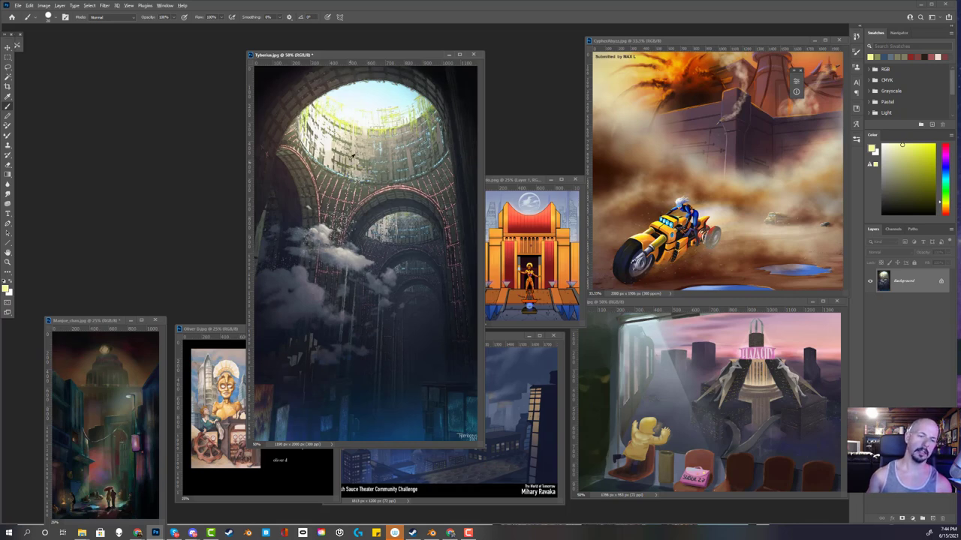
# Close the domed ruin illustration without saving, and enlarge the orange temple illustration to 66.7% in a repositioned window
pyautogui.click(474, 54)
pyautogui.click(479, 196)
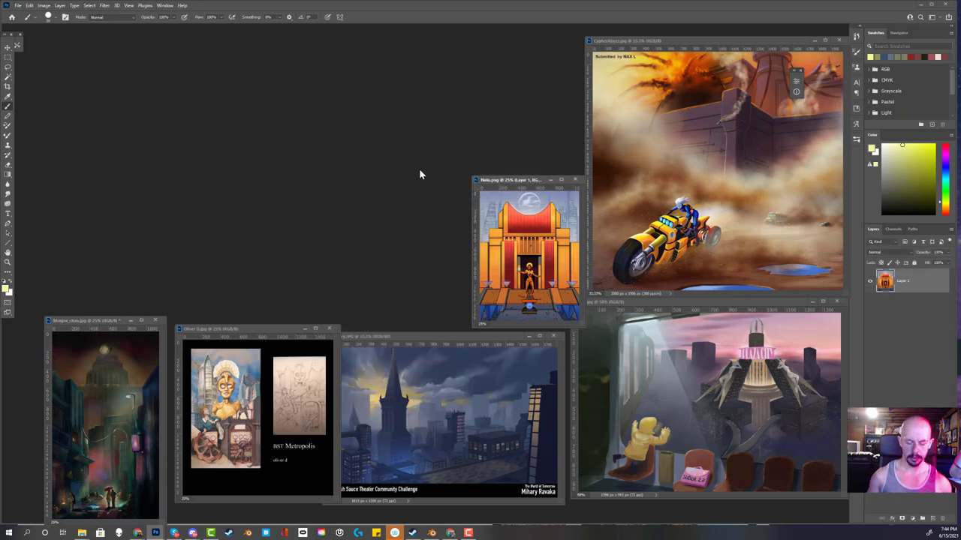
pyautogui.hotkey('ctrl', '+')
pyautogui.hotkey('ctrl', '+')
pyautogui.hotkey('ctrl', '+')
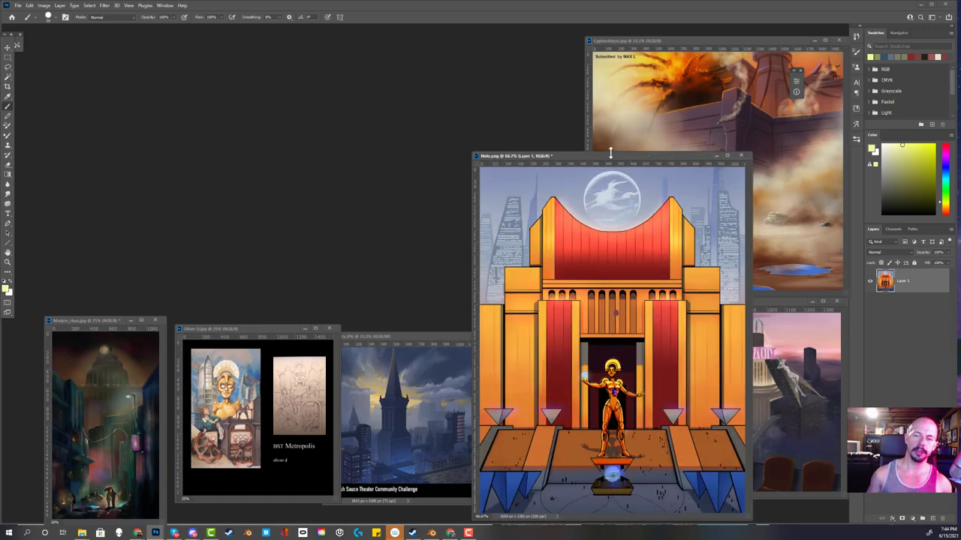
pyautogui.moveTo(590, 157); pyautogui.dragTo(347, 91)
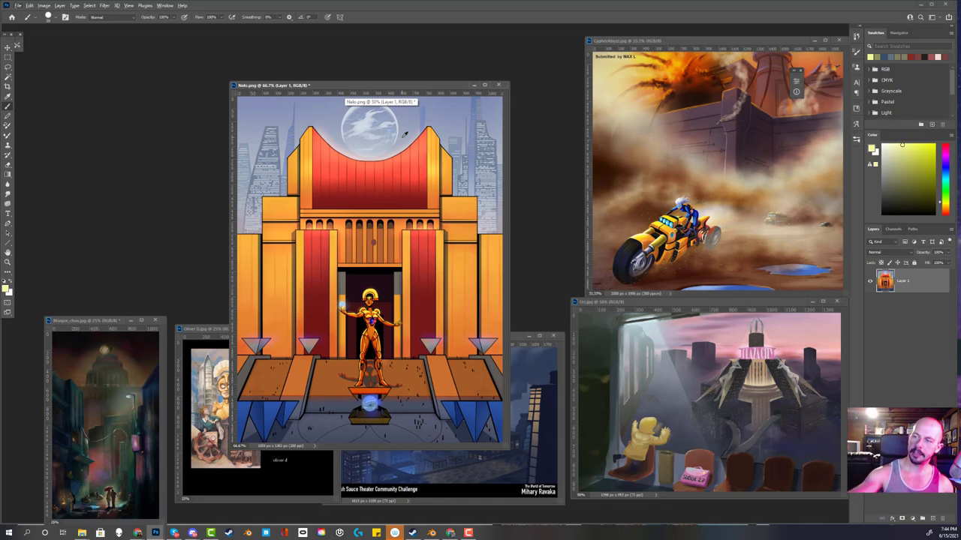
# Try a light purple vertical guide line through the temple's centre from the moon to the statue's base, and undo it
pyautogui.click(944, 158)
pyautogui.moveTo(371, 102); pyautogui.dragTo(370, 430)
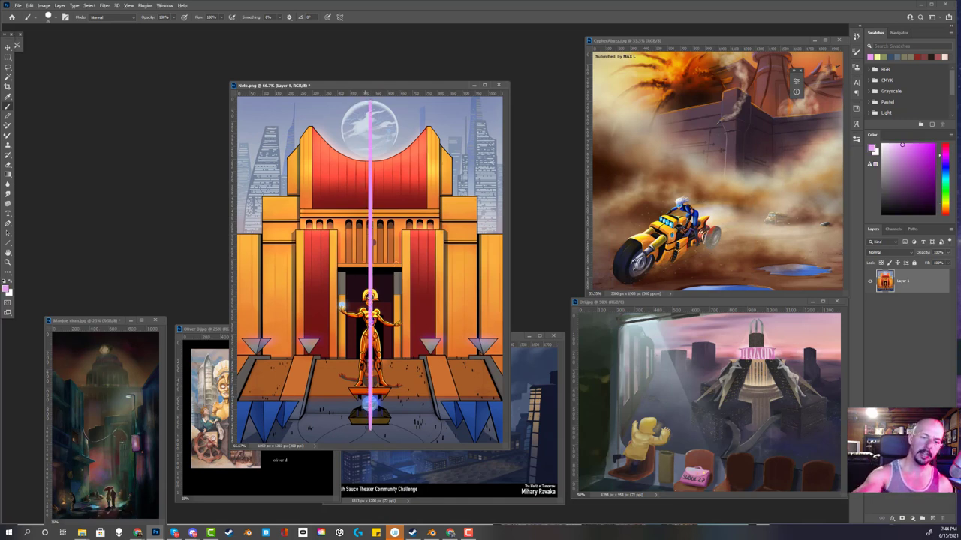
pyautogui.hotkey('ctrl', 'z')
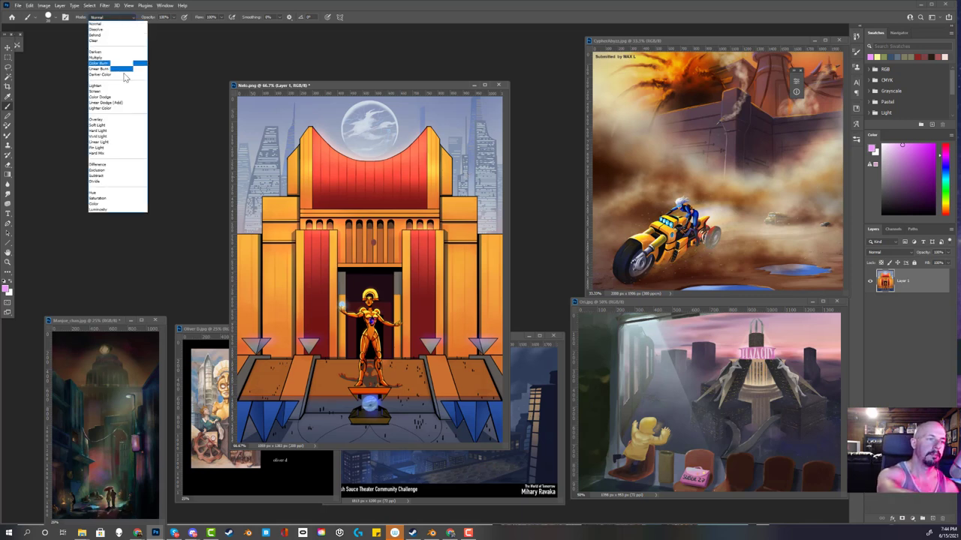
# Set a larger brush to Multiply with a muted grey, and paint a diagonal shadow across the temple's lower foreground
pyautogui.click(118, 57)
pyautogui.click(890, 174)
pyautogui.click(944, 209)
pyautogui.rightClick(382, 267)
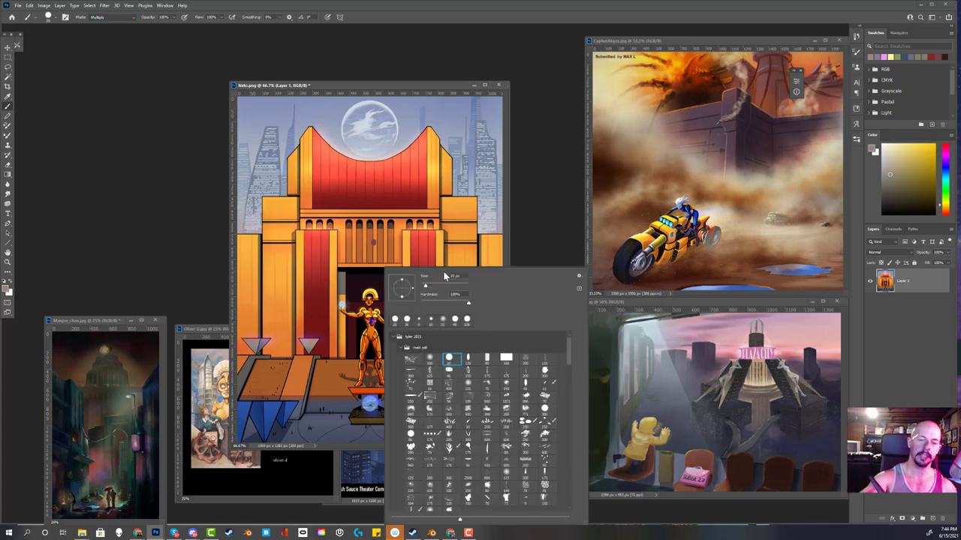
pyautogui.click(465, 87)
pyautogui.moveTo(480, 315)
pyautogui.mouseDown()
pyautogui.moveTo(381, 354)
pyautogui.moveTo(473, 324)
pyautogui.moveTo(394, 370)
pyautogui.moveTo(413, 394)
pyautogui.moveTo(452, 406)
pyautogui.mouseUp()
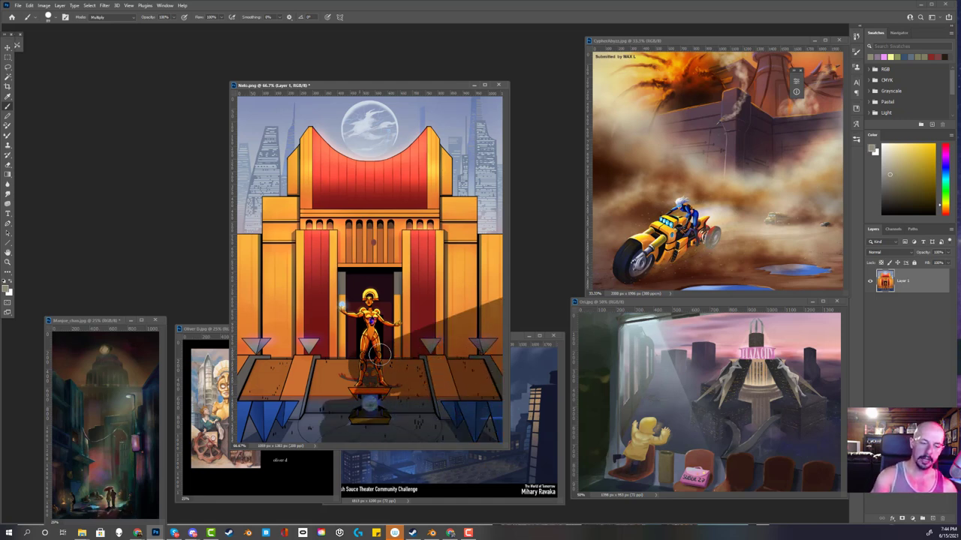
# Paint cast shadows over the temple's left wall, the right part of its red roof, and the side columns
pyautogui.moveTo(321, 374)
pyautogui.mouseDown()
pyautogui.moveTo(320, 305)
pyautogui.moveTo(343, 367)
pyautogui.moveTo(314, 311)
pyautogui.moveTo(310, 319)
pyautogui.mouseUp()
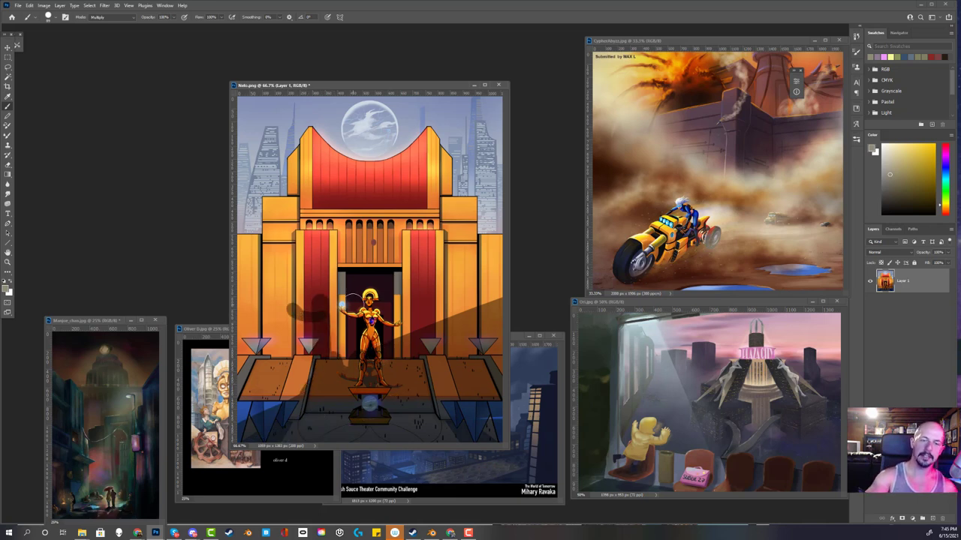
pyautogui.moveTo(426, 132)
pyautogui.mouseDown()
pyautogui.moveTo(425, 196)
pyautogui.moveTo(425, 132)
pyautogui.mouseUp()
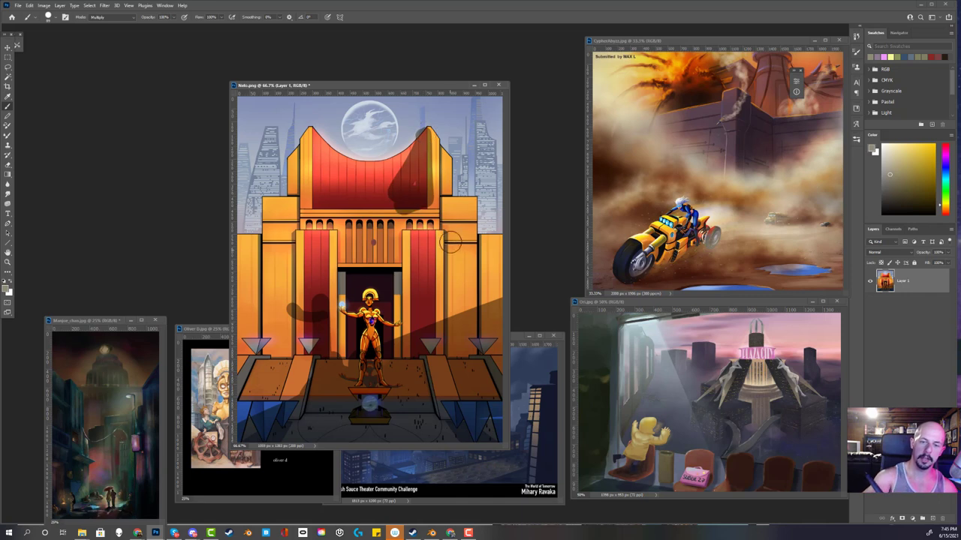
pyautogui.moveTo(472, 237); pyautogui.dragTo(468, 304)
pyautogui.moveTo(399, 244); pyautogui.dragTo(400, 342)
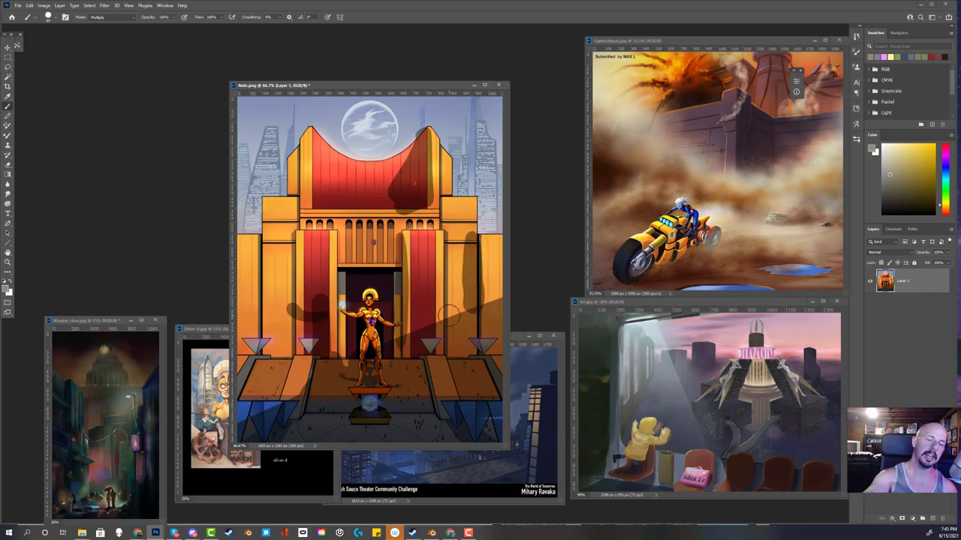
pyautogui.moveTo(289, 232); pyautogui.dragTo(293, 357)
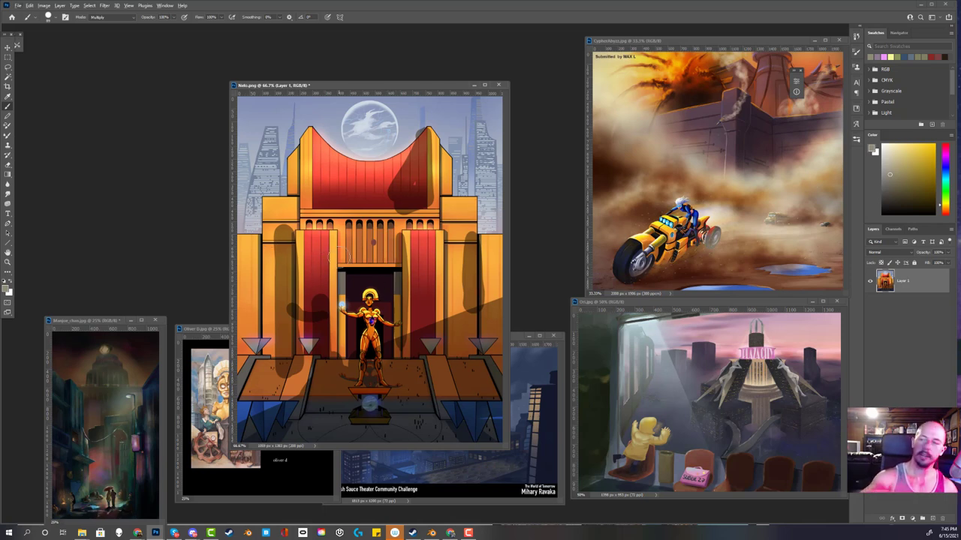
# Try a yellow stroke in Normal mode along the temple's left red banner, and undo the latest strokes
pyautogui.click(935, 152)
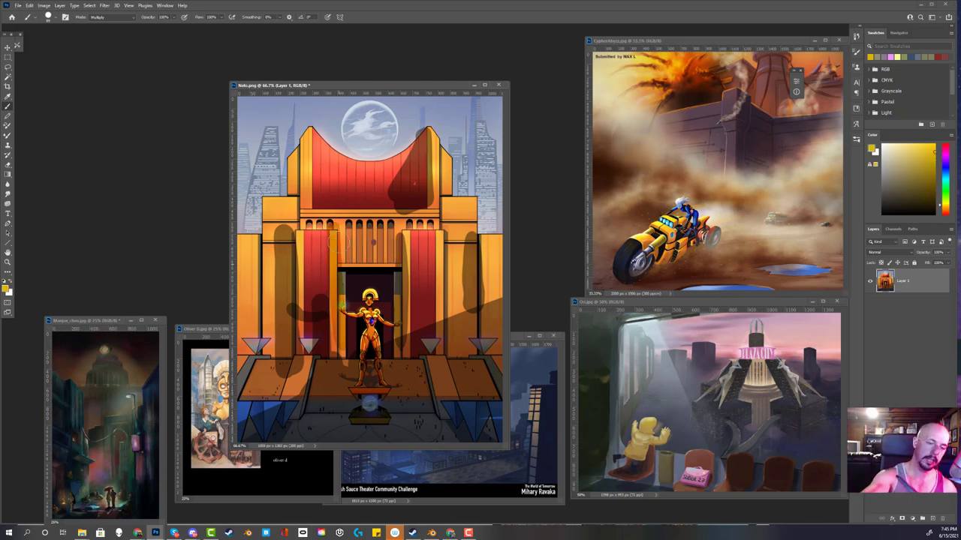
pyautogui.click(112, 17)
pyautogui.click(112, 24)
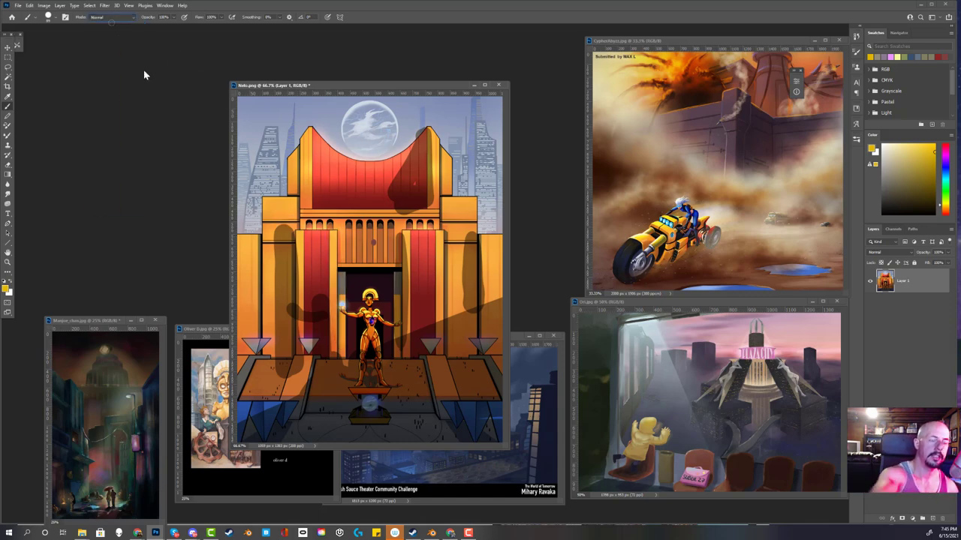
pyautogui.rightClick(357, 233)
pyautogui.moveTo(334, 230)
pyautogui.mouseDown()
pyautogui.moveTo(337, 339)
pyautogui.moveTo(295, 264)
pyautogui.moveTo(304, 356)
pyautogui.mouseUp()
pyautogui.hotkey('ctrl', 'z')
pyautogui.hotkey('ctrl', 'z')
pyautogui.hotkey('ctrl', 'z')
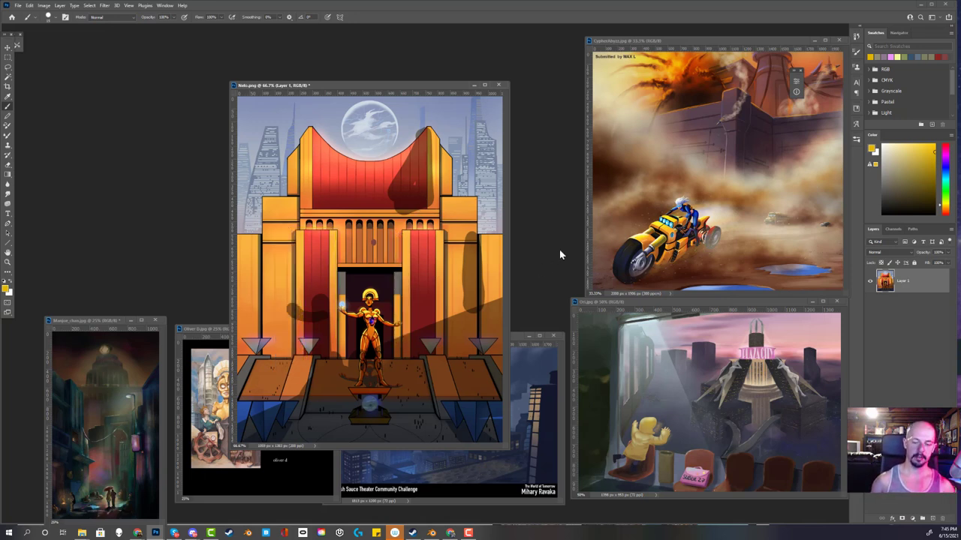
# Close the temple illustration without saving, and enlarge the motorcycle illustration to 50% in a repositioned window
pyautogui.click(498, 84)
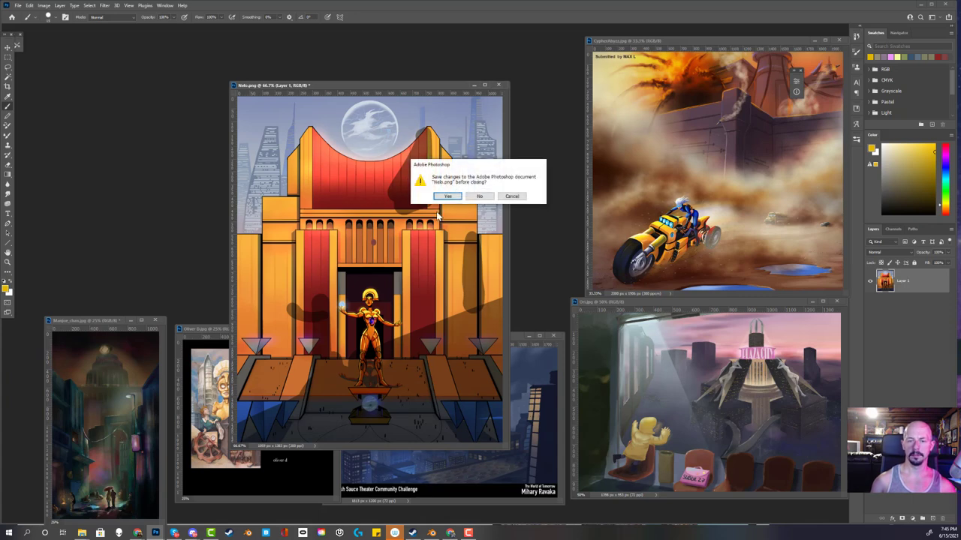
pyautogui.click(480, 196)
pyautogui.moveTo(739, 42); pyautogui.dragTo(441, 90)
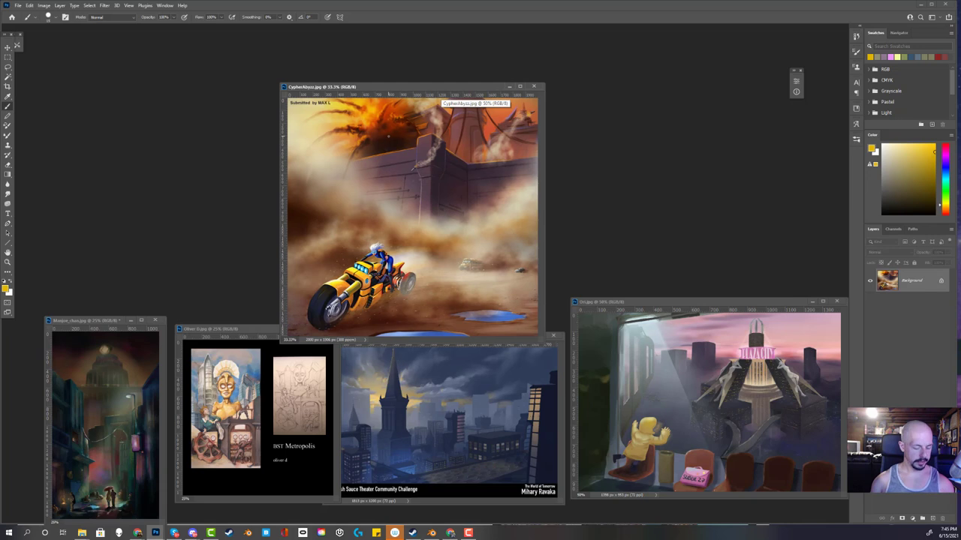
pyautogui.press('f')
pyautogui.hotkey('ctrl', '+')
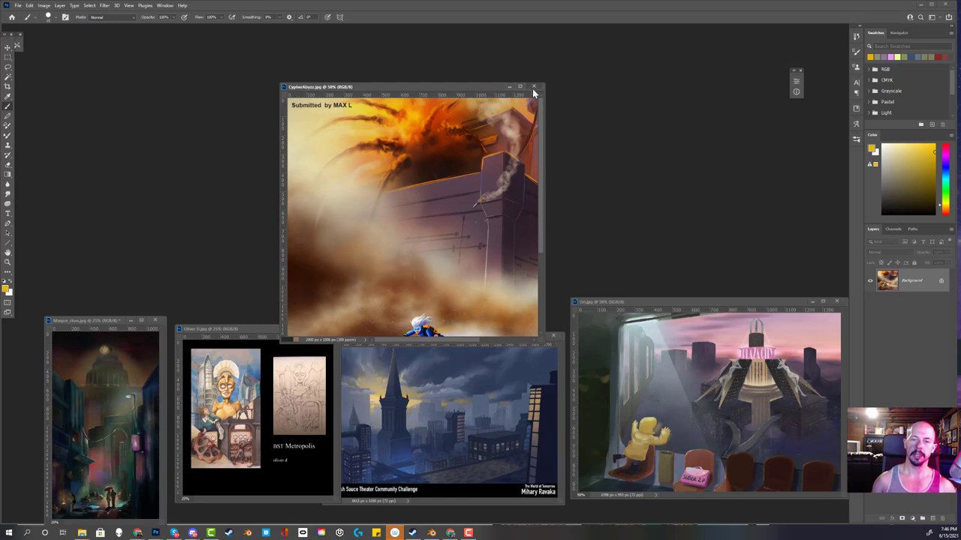
# Close the motorcycle illustration, and enlarge the night street scene to 66.7% in full-screen view
pyautogui.click(534, 86)
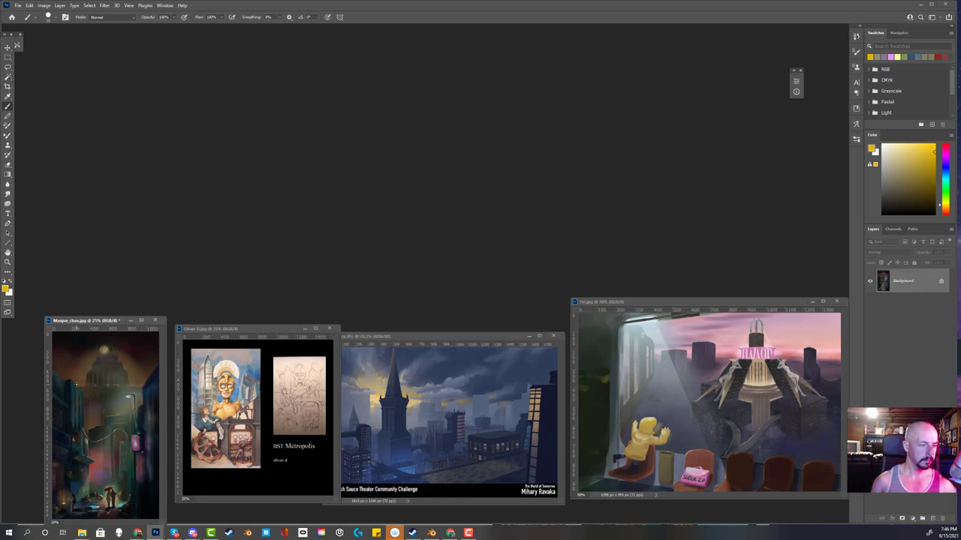
pyautogui.moveTo(108, 322); pyautogui.dragTo(201, 211)
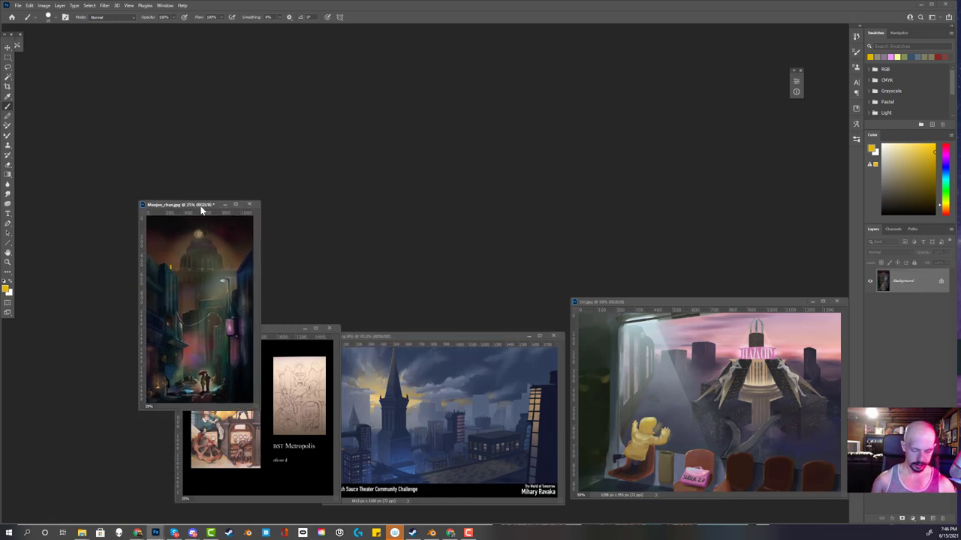
pyautogui.hotkey('ctrl', '0')
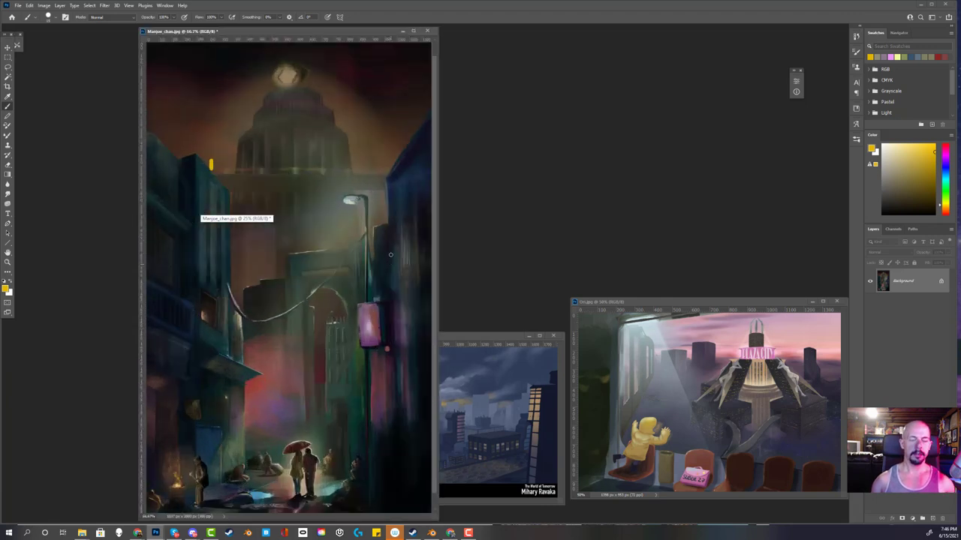
pyautogui.scroll(-1, 390, 264)
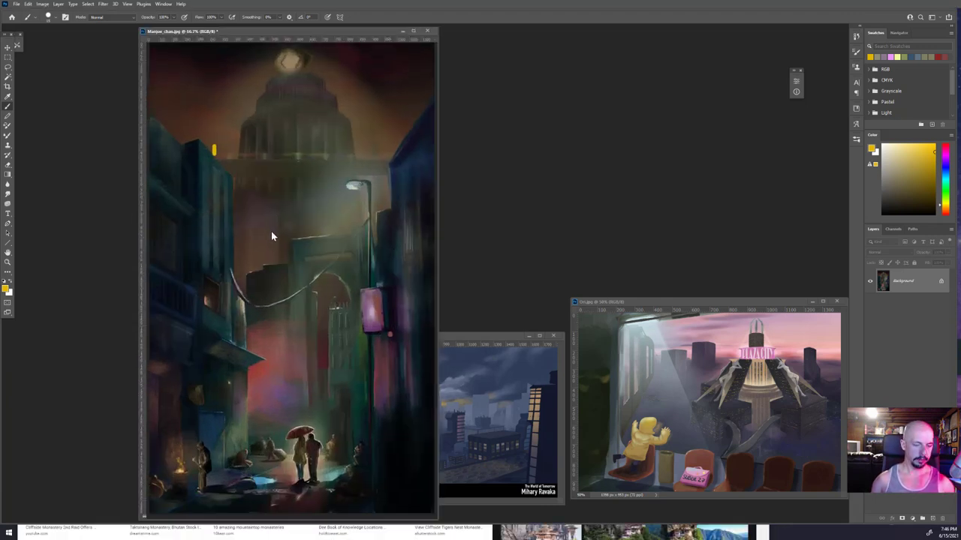
pyautogui.press('f')
pyautogui.moveTo(473, 366); pyautogui.dragTo(394, 383)
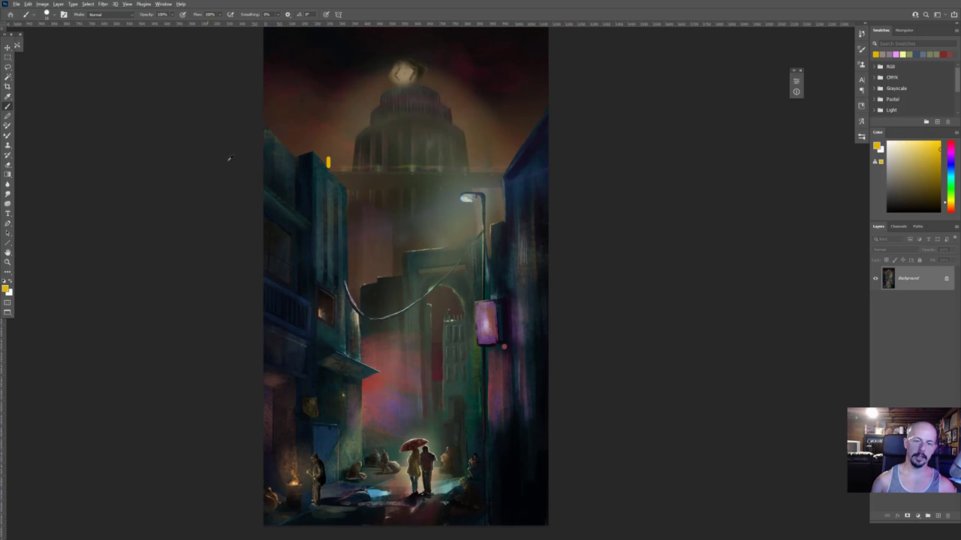
# Try outlining the night street's skyline in magenta on a new layer, and undo the outline
pyautogui.click(950, 150)
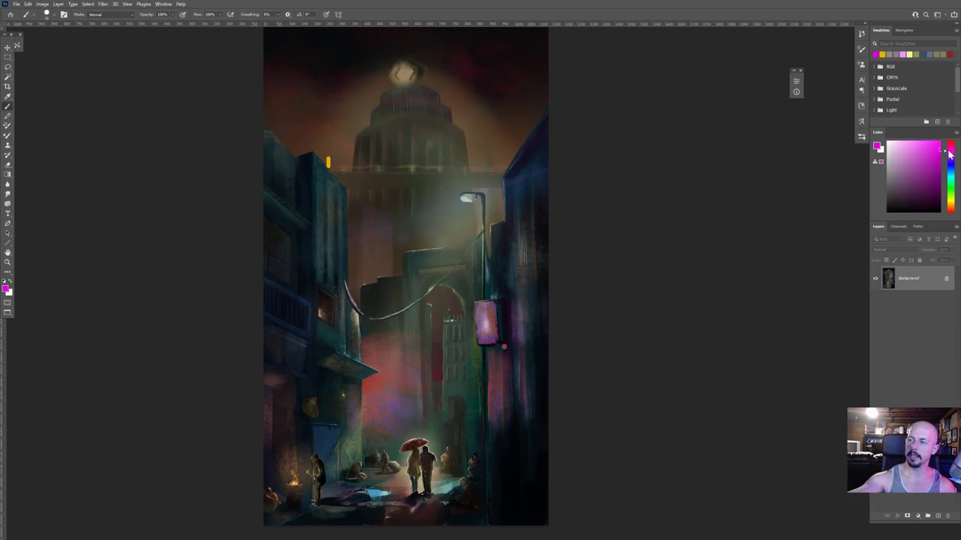
pyautogui.click(938, 516)
pyautogui.moveTo(542, 116)
pyautogui.mouseDown()
pyautogui.moveTo(490, 194)
pyautogui.moveTo(419, 57)
pyautogui.moveTo(356, 137)
pyautogui.moveTo(289, 156)
pyautogui.moveTo(263, 129)
pyautogui.mouseUp()
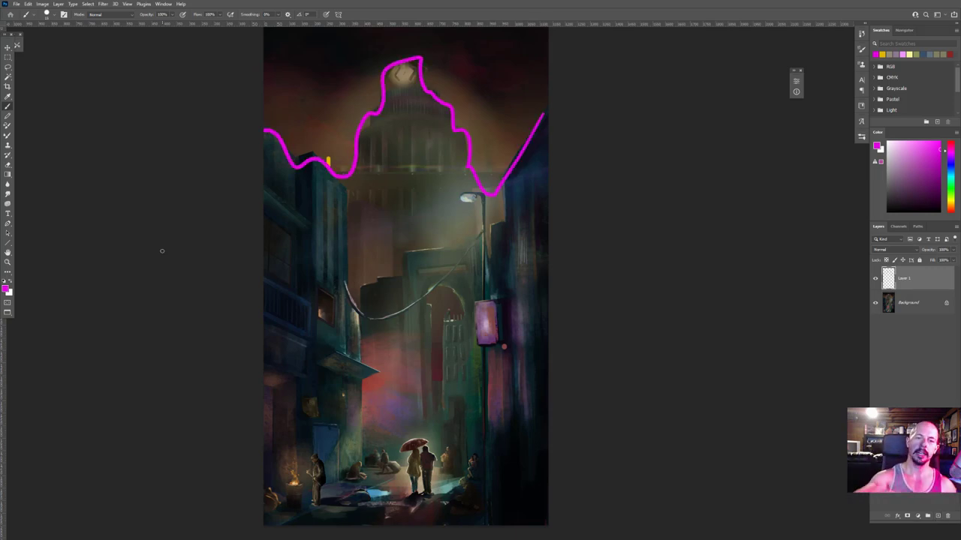
pyautogui.keyDown('alt'); pyautogui.click(491, 149); pyautogui.keyUp('alt')
pyautogui.hotkey('ctrl', 'z')
pyautogui.hotkey('ctrl', 'z')
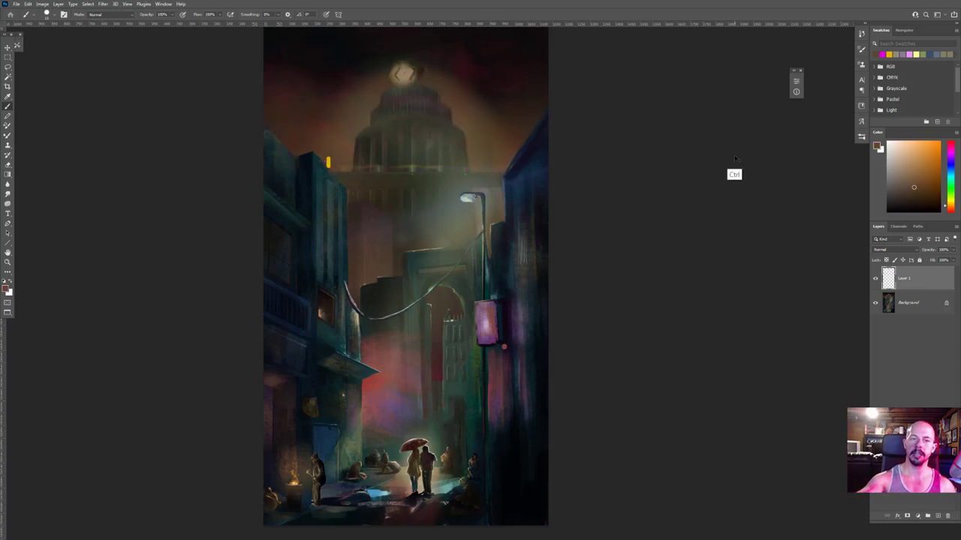
# Sample the tan of the tower's light, and brighten that light with a soft round brush in Overlay mode
pyautogui.keyDown('alt'); pyautogui.click(405, 73); pyautogui.keyUp('alt')
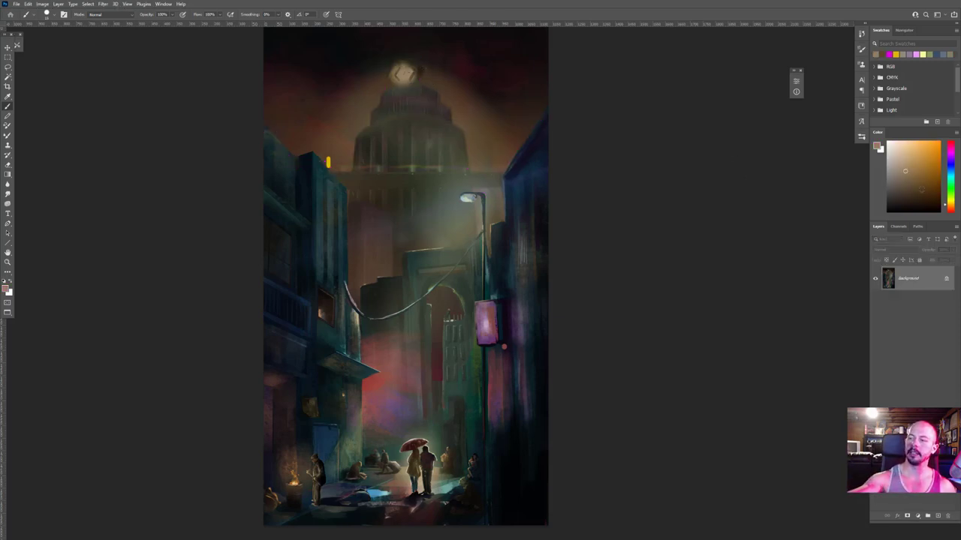
pyautogui.click(129, 18)
pyautogui.click(119, 112)
pyautogui.rightClick(350, 200)
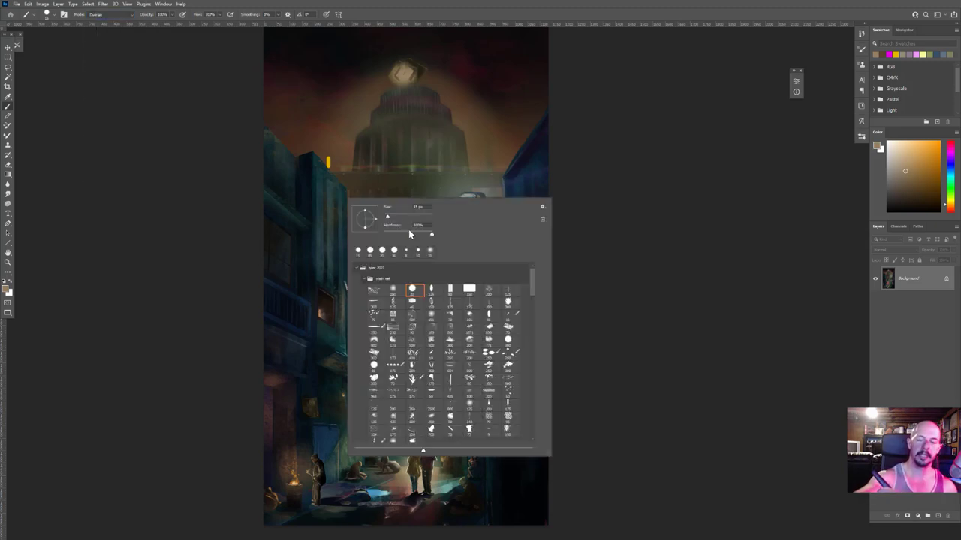
pyautogui.click(394, 290)
pyautogui.click(412, 81)
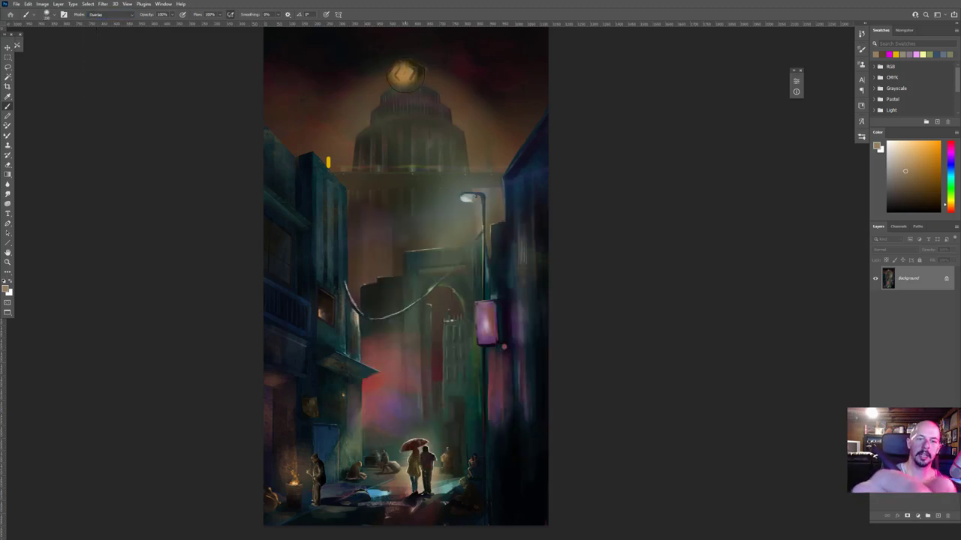
# Brighten the tower's light using a lighter tan and a smaller soft brush in Linear Dodge (Add) mode
pyautogui.click(907, 152)
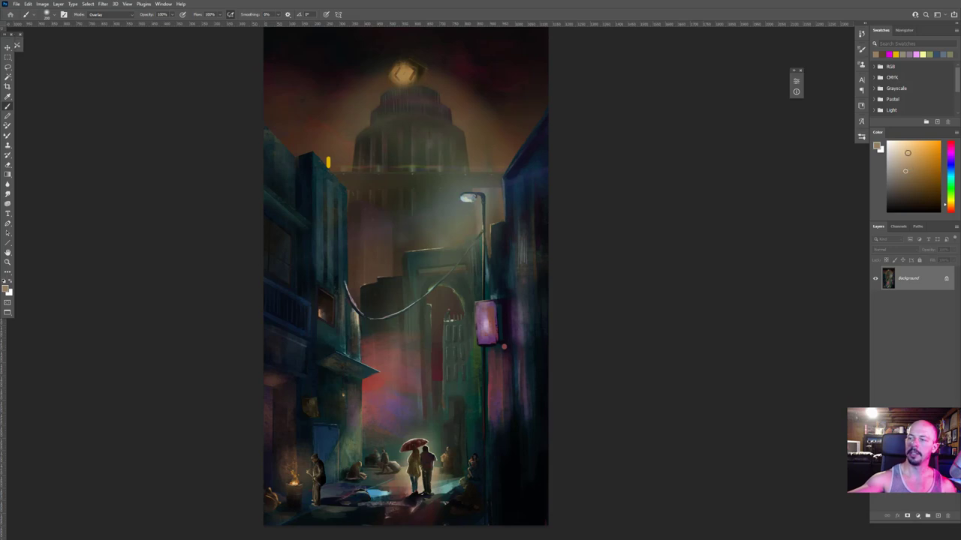
pyautogui.click(129, 15)
pyautogui.click(113, 100)
pyautogui.rightClick(444, 169)
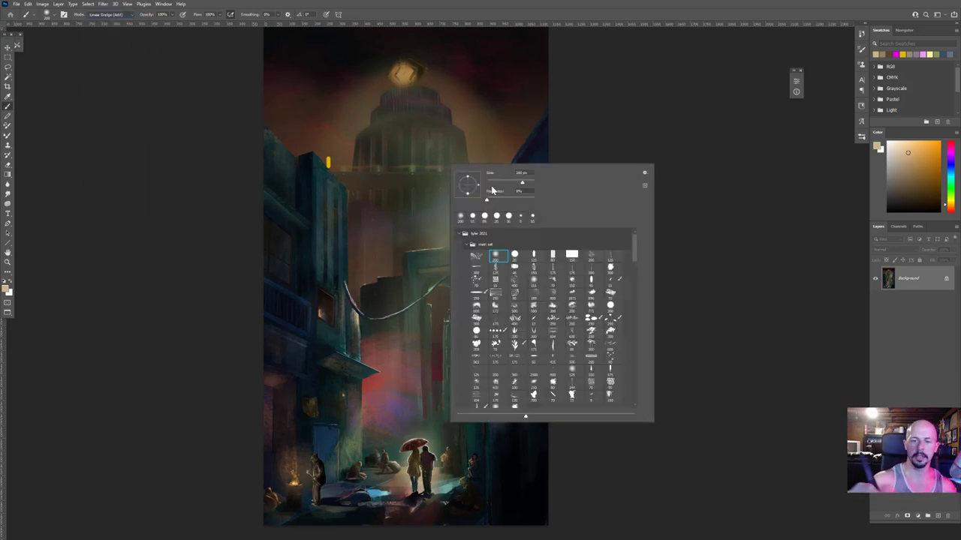
pyautogui.click(506, 183)
pyautogui.click(517, 199)
pyautogui.click(404, 74)
pyautogui.hotkey('ctrl', 'z')
pyautogui.click(404, 74)
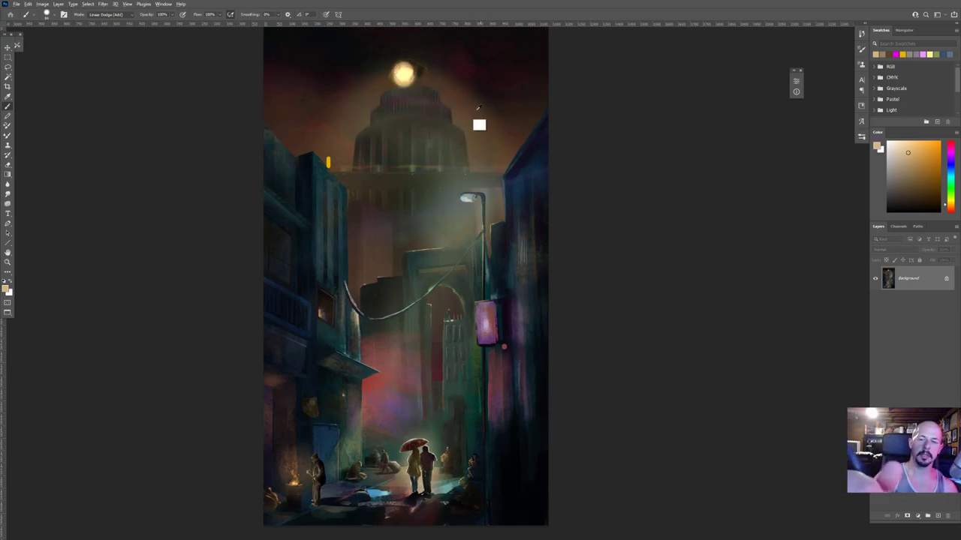
pyautogui.press('alt')
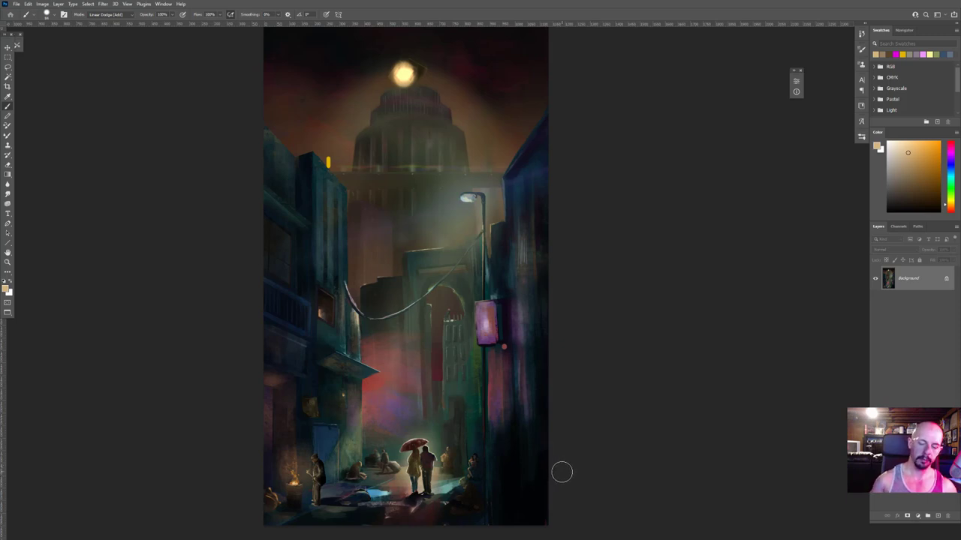
# Return the night street scene to a 50% windowed view, and sample colours from its lower street area
pyautogui.moveTo(455, 421)
pyautogui.mouseDown()
pyautogui.moveTo(471, 361)
pyautogui.moveTo(454, 436)
pyautogui.mouseUp()
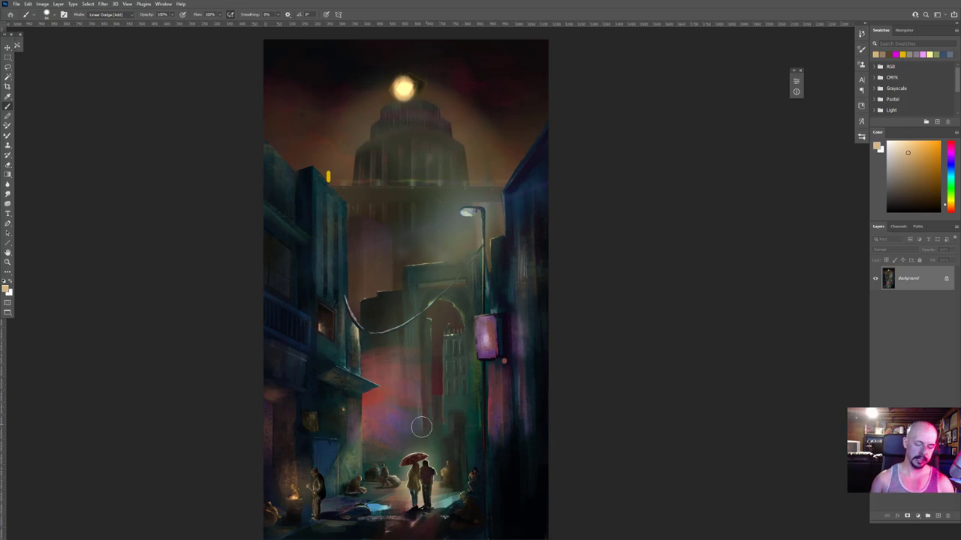
pyautogui.hotkey('ctrl', '-')
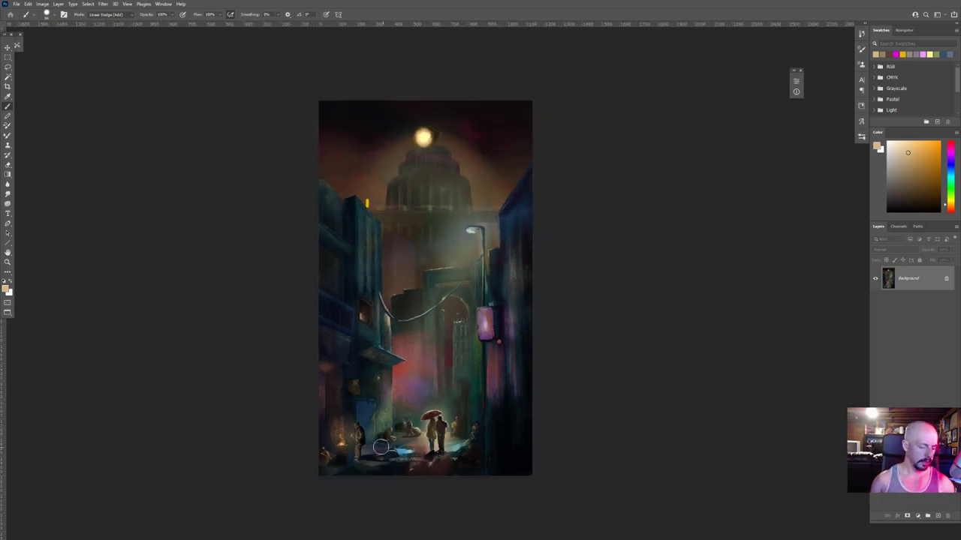
pyautogui.press('f')
pyautogui.press('f')
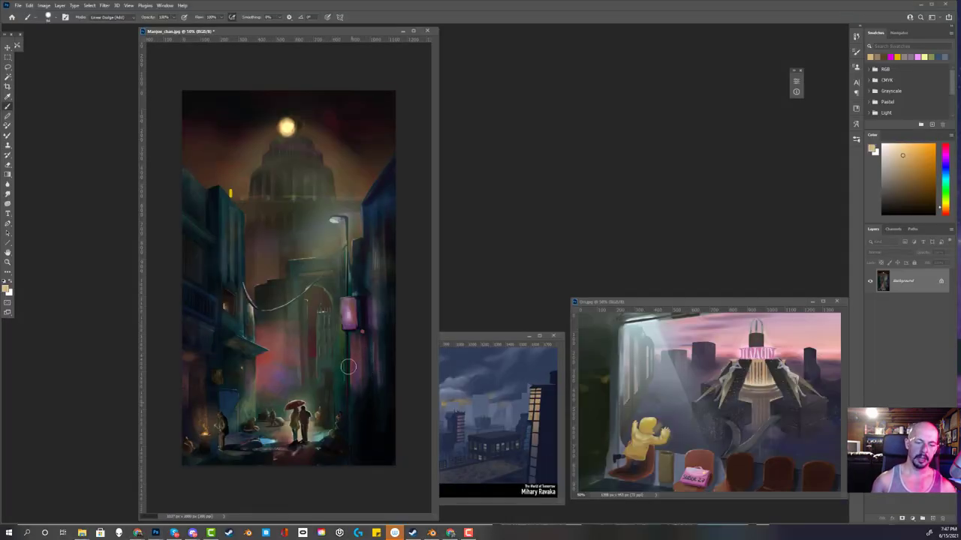
pyautogui.keyDown('alt'); pyautogui.click(364, 444); pyautogui.keyUp('alt')
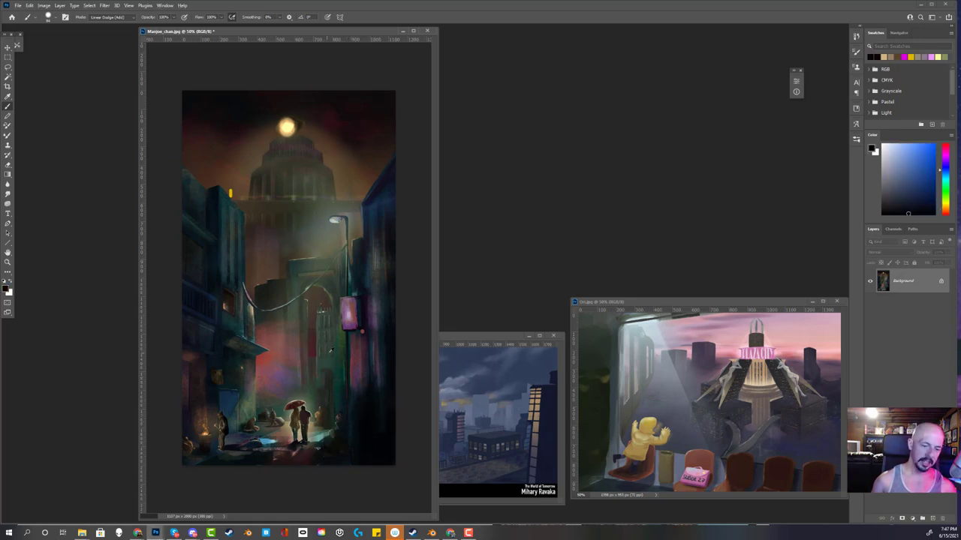
pyautogui.keyDown('alt'); pyautogui.click(330, 355); pyautogui.keyUp('alt')
pyautogui.keyDown('alt'); pyautogui.click(386, 350); pyautogui.keyUp('alt')
pyautogui.keyDown('alt'); pyautogui.click(289, 361); pyautogui.keyUp('alt')
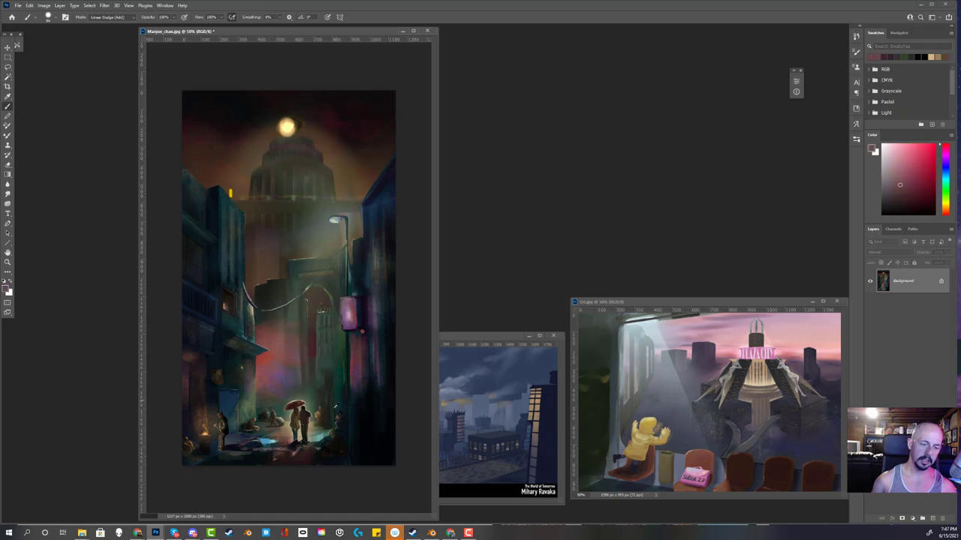
# Close the night street scene without saving, and enlarge the golden-robot Metropolis illustration to 66.7% in full-screen view
pyautogui.click(427, 31)
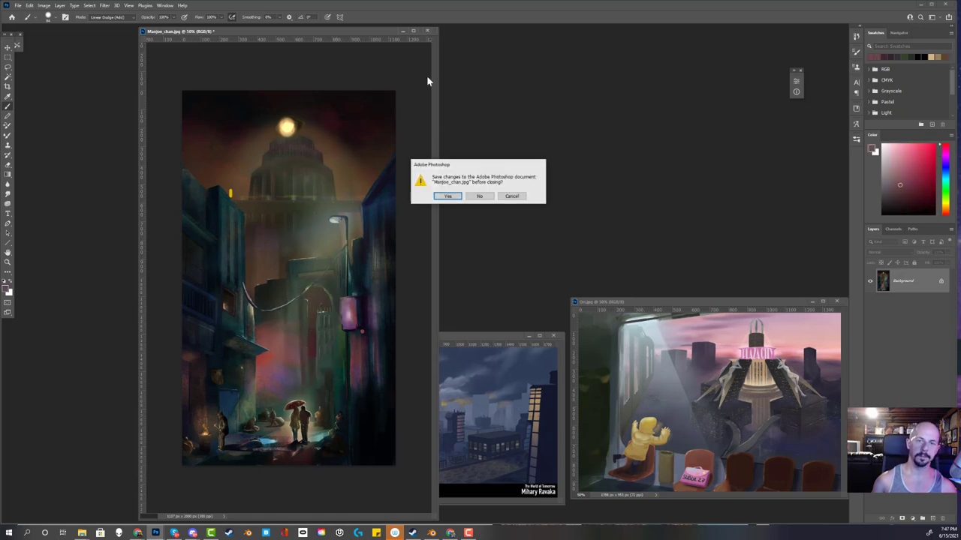
pyautogui.click(478, 196)
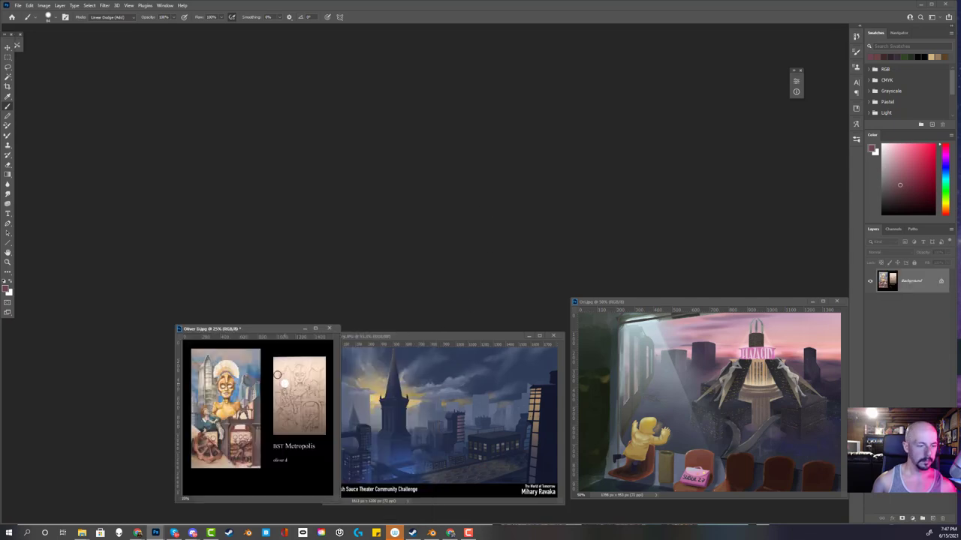
pyautogui.press('f')
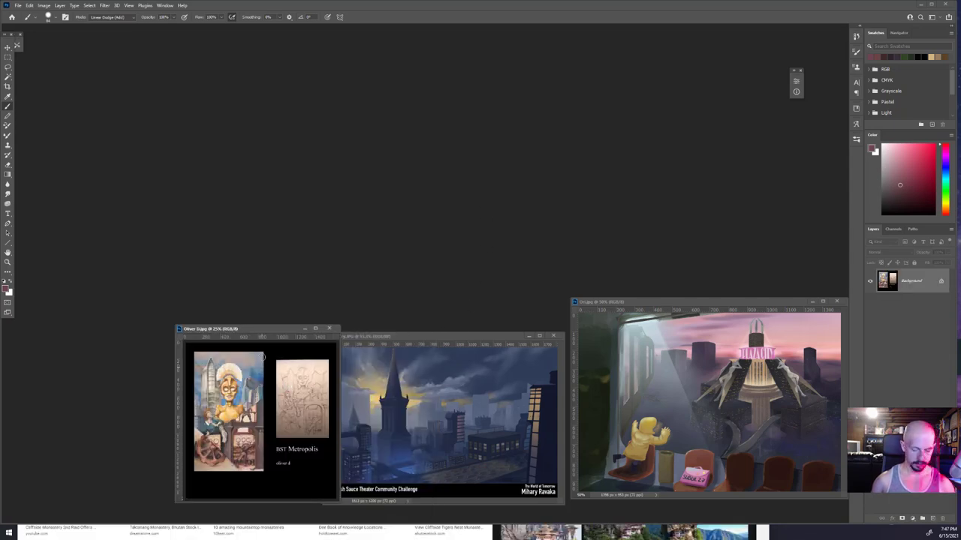
pyautogui.hotkey('ctrl', '+')
pyautogui.hotkey('ctrl', '+')
pyautogui.hotkey('ctrl', '+')
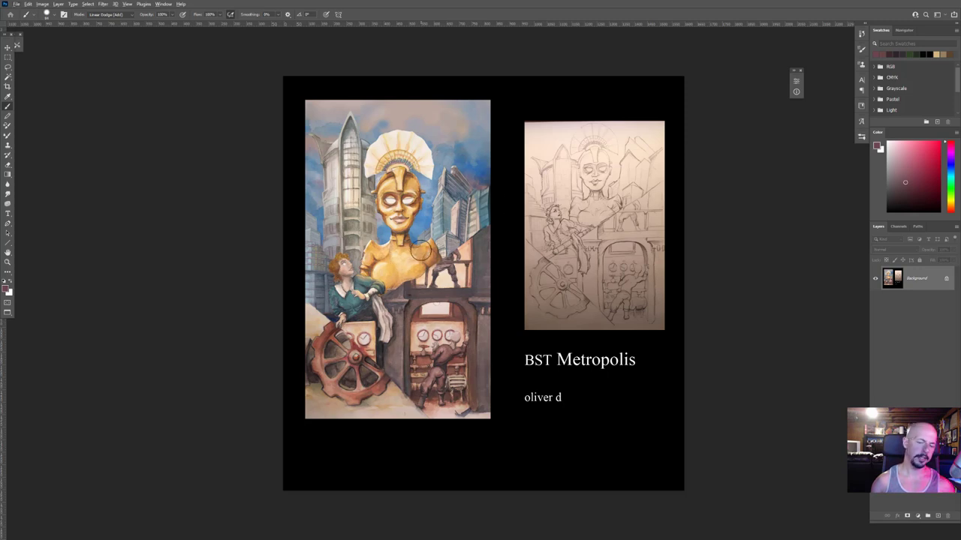
pyautogui.scroll(-1, 439, 244)
pyautogui.scroll(2, 441, 240)
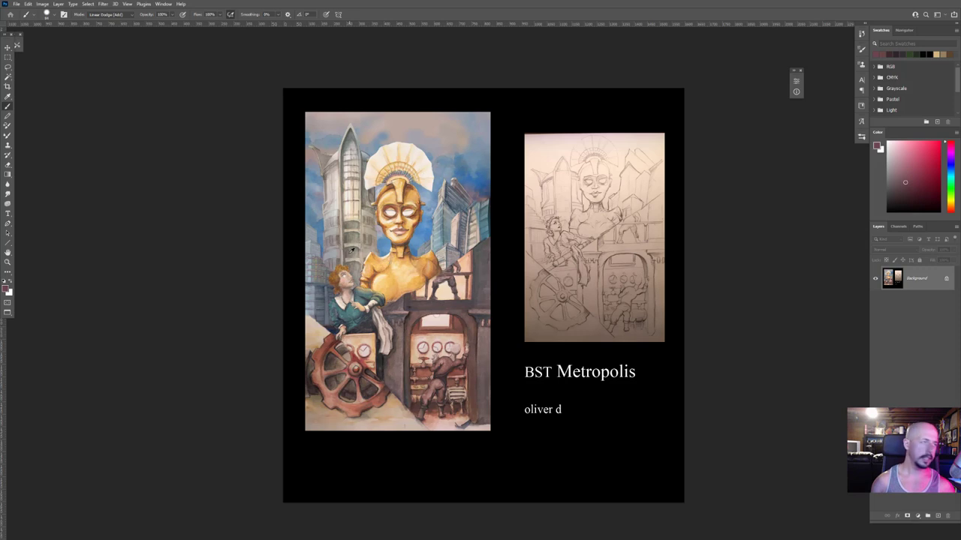
# Close the Metropolis illustration, and enlarge the dark city scene with the spire to 66.7% in full-screen view
pyautogui.press('f')
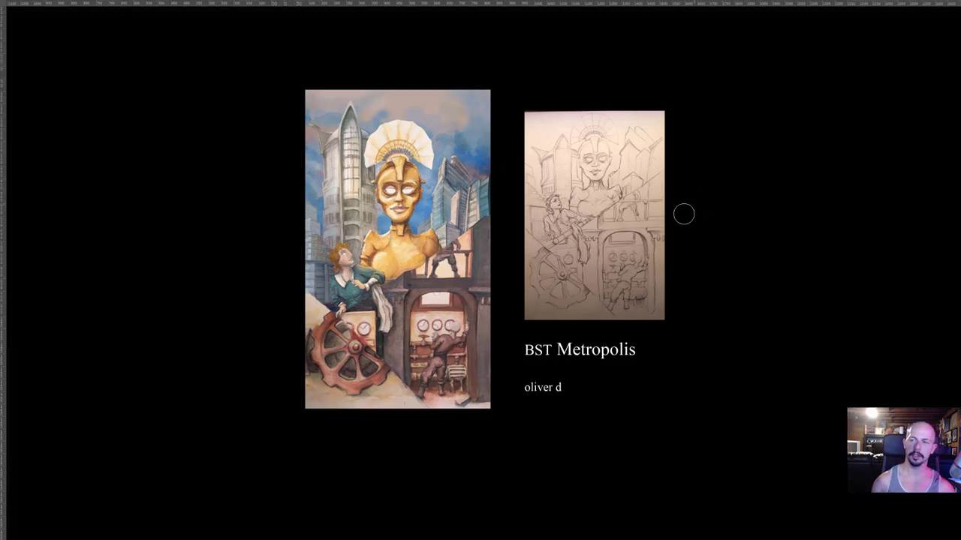
pyautogui.press('f')
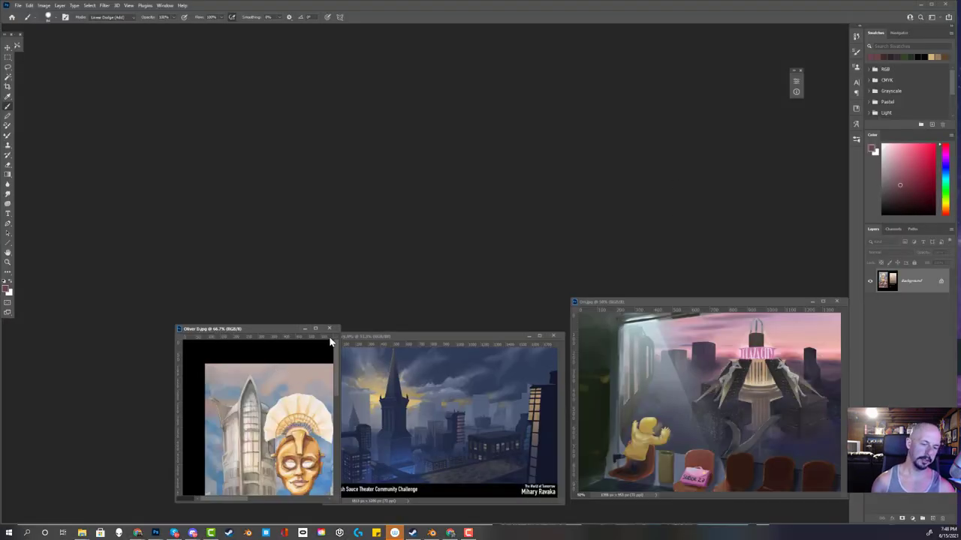
pyautogui.click(332, 331)
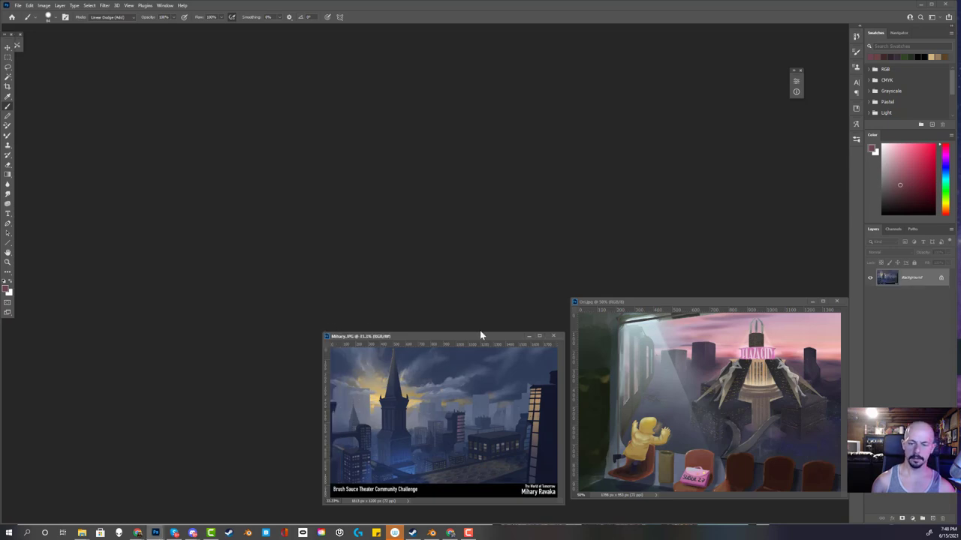
pyautogui.moveTo(477, 335); pyautogui.dragTo(463, 333)
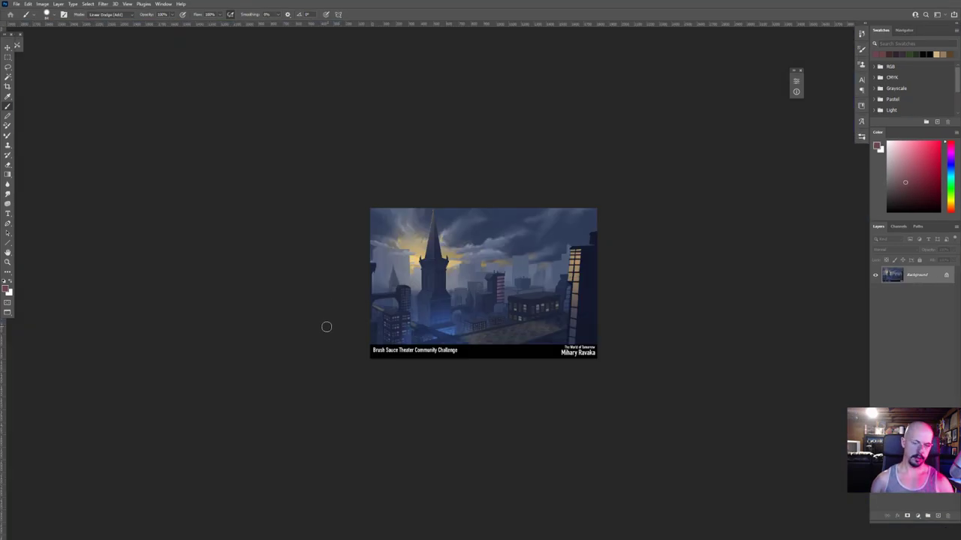
pyautogui.hotkey('ctrl', '+')
pyautogui.hotkey('ctrl', '+')
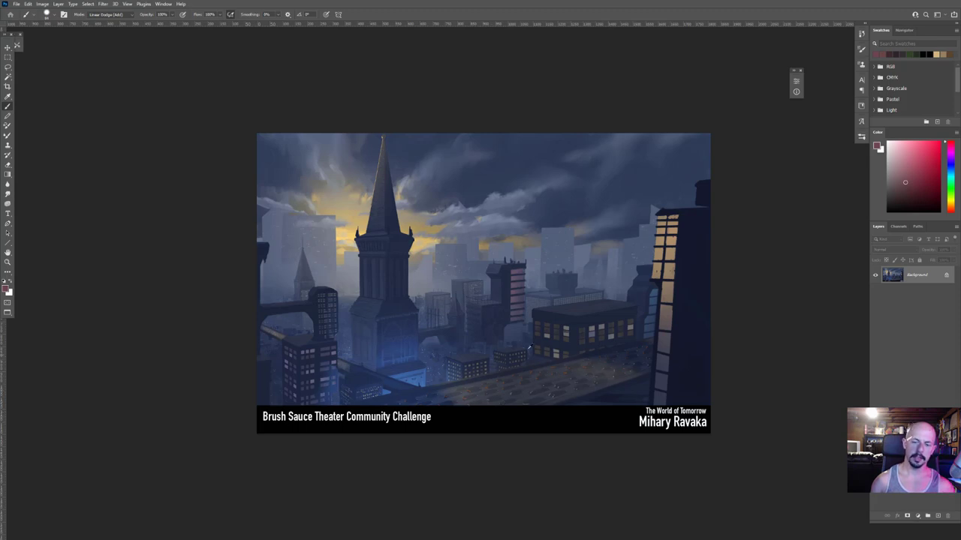
# Sample the haze tones around the spire tower, and select the tower's shaded upper wall with the Polygonal Lasso
pyautogui.moveTo(318, 272)
pyautogui.mouseDown()
pyautogui.moveTo(356, 298)
pyautogui.moveTo(434, 291)
pyautogui.moveTo(420, 280)
pyautogui.mouseUp()
pyautogui.keyDown('alt'); pyautogui.click(425, 292); pyautogui.keyUp('alt')
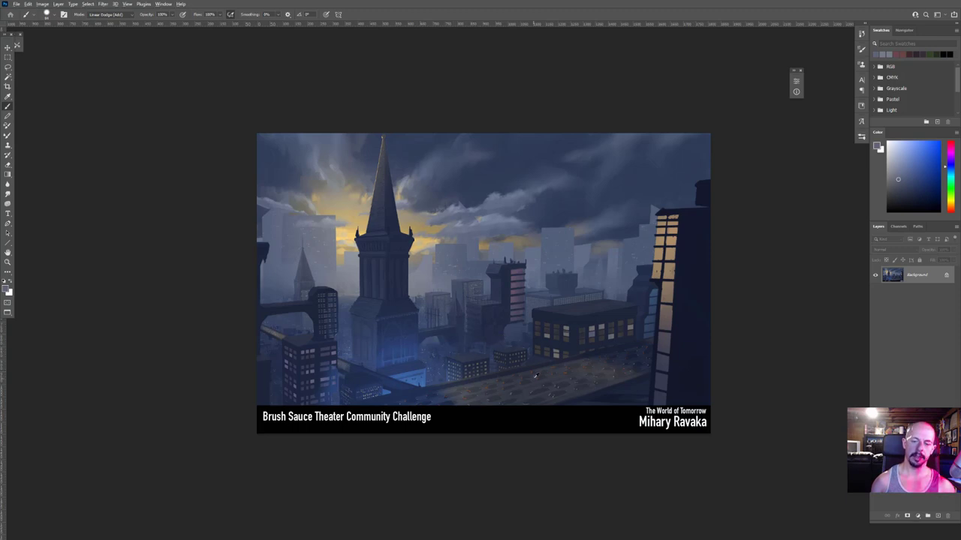
pyautogui.click(7, 68)
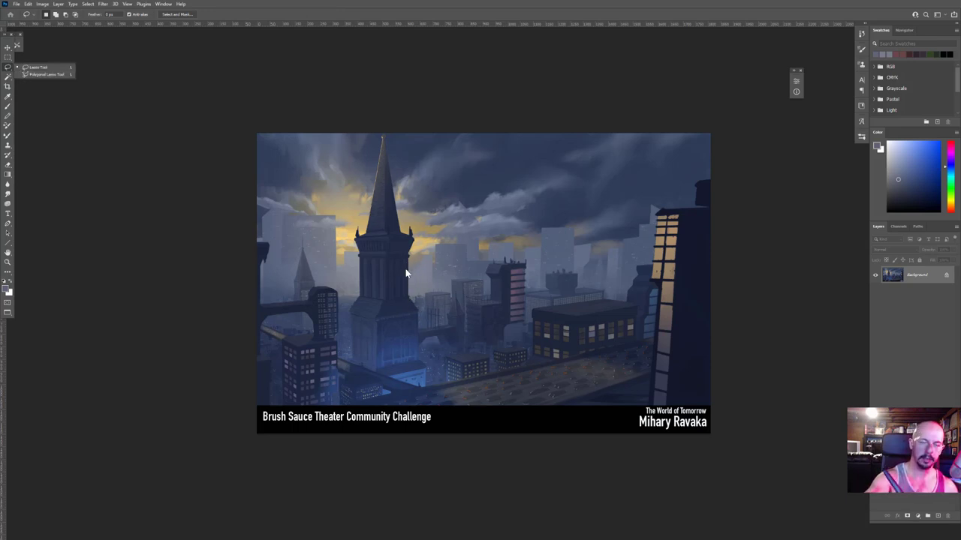
pyautogui.click(34, 74)
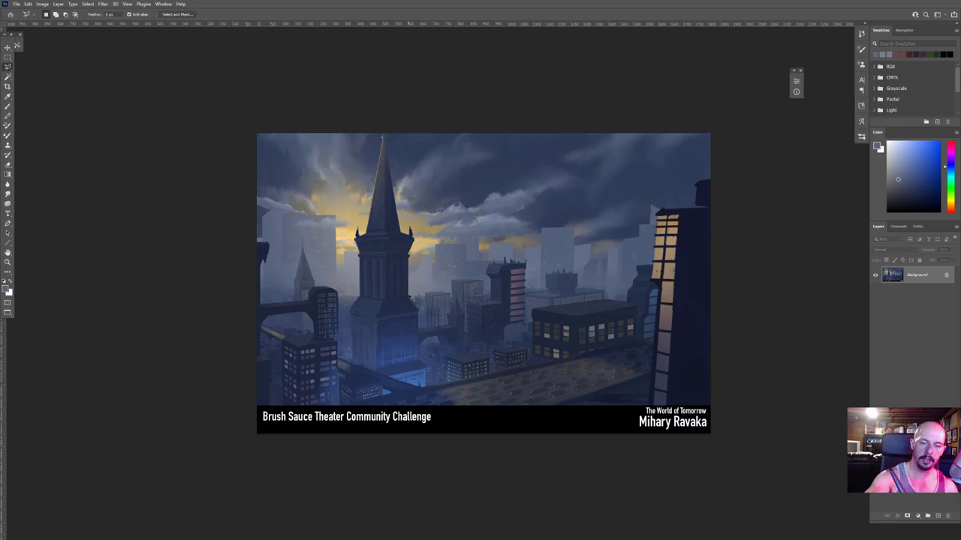
pyautogui.click(408, 291)
pyautogui.click(409, 256)
pyautogui.click(384, 257)
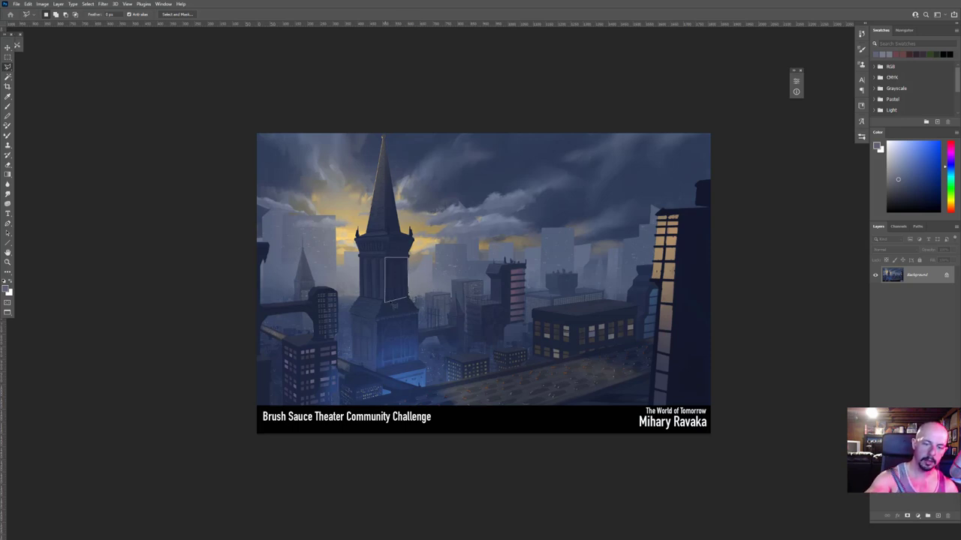
pyautogui.click(385, 302)
pyautogui.click(408, 291)
# Set the brush to Color Dodge, and try a muted orange glow on the selected tower wall
pyautogui.press('b')
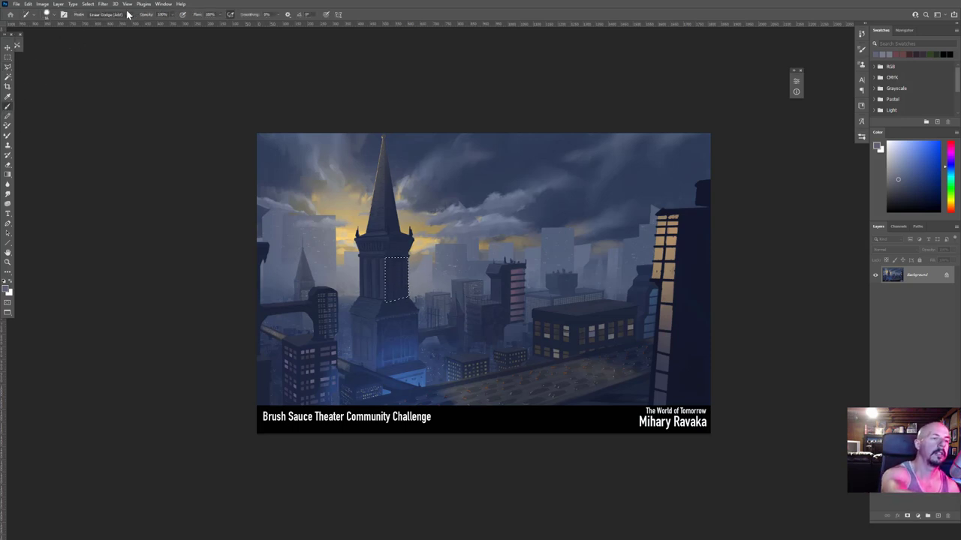
pyautogui.click(125, 15)
pyautogui.click(111, 94)
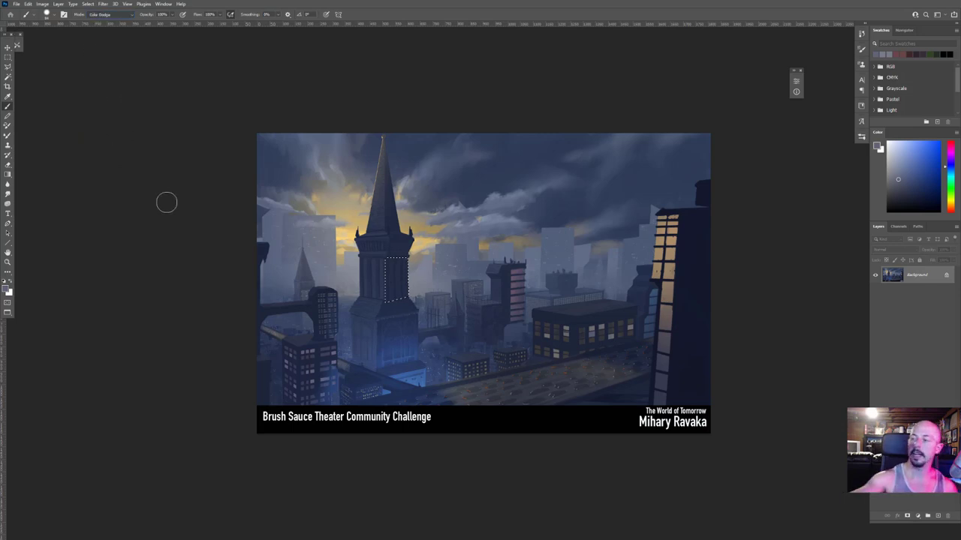
pyautogui.click(950, 210)
pyautogui.click(913, 177)
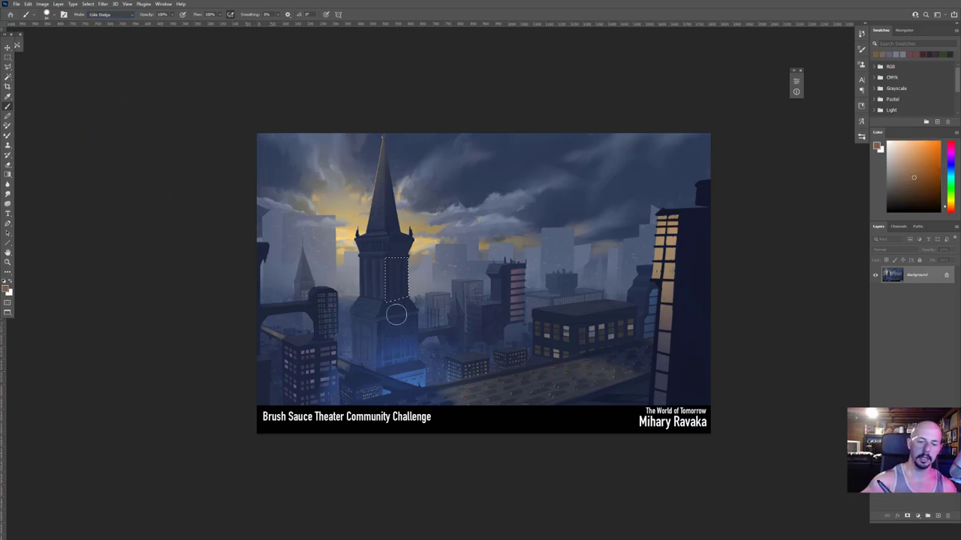
pyautogui.moveTo(396, 318)
pyautogui.mouseDown()
pyautogui.moveTo(400, 253)
pyautogui.moveTo(409, 289)
pyautogui.moveTo(407, 268)
pyautogui.mouseUp()
# Replace the muted glow with a brighter orange one at the wall's base using a smaller brush, and clear the selection
pyautogui.click(929, 154)
pyautogui.hotkey('ctrl', 'z')
pyautogui.hotkey('ctrl', 'z')
pyautogui.rightClick(422, 301)
pyautogui.moveTo(399, 307); pyautogui.dragTo(397, 279)
pyautogui.hotkey('ctrl', 'z')
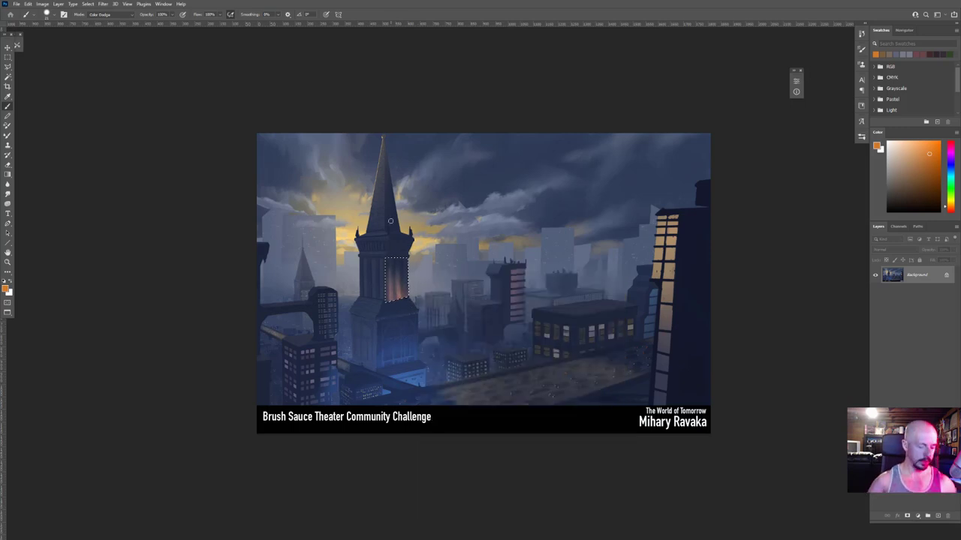
pyautogui.hotkey('ctrl', 's')
pyautogui.click(525, 171)
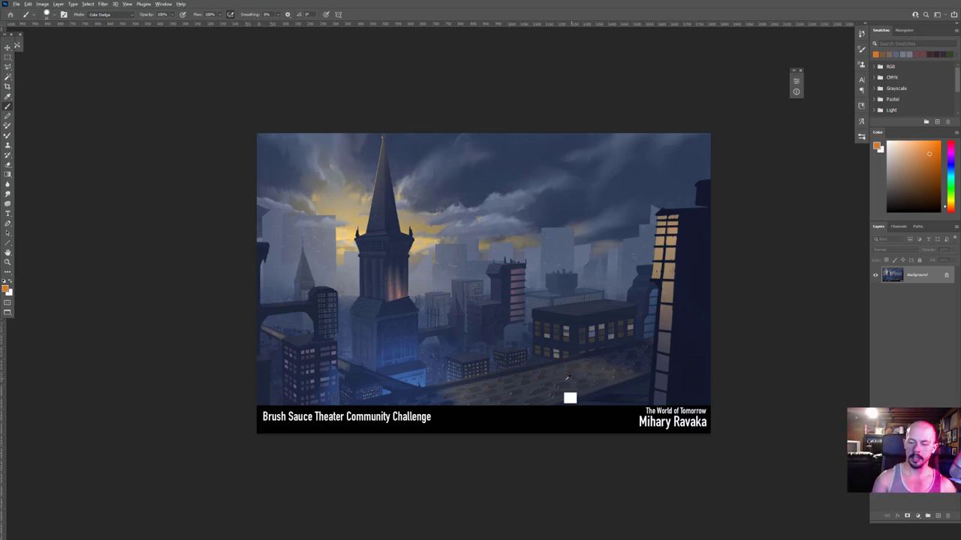
# Sample blue tones from the spire city scene's foreground and distant buildings, and close it without saving
pyautogui.keyDown('alt'); pyautogui.click(460, 402); pyautogui.keyUp('alt')
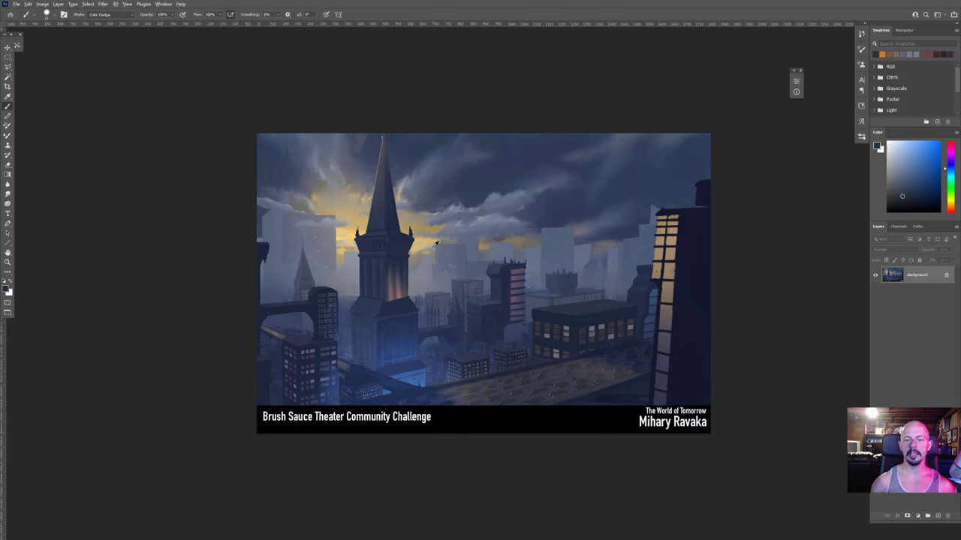
pyautogui.moveTo(577, 255)
pyautogui.mouseDown()
pyautogui.moveTo(527, 248)
pyautogui.moveTo(561, 253)
pyautogui.moveTo(553, 264)
pyautogui.mouseUp()
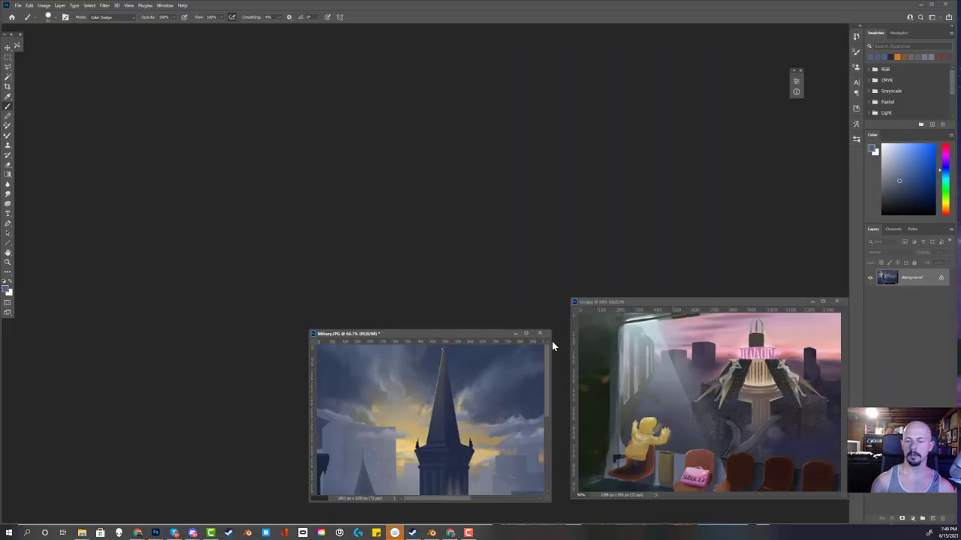
pyautogui.click(539, 333)
pyautogui.click(482, 197)
# Reposition the Plaza City illustration's window, and enlarge the illustration to 100% in full-screen view
pyautogui.moveTo(650, 304); pyautogui.dragTo(316, 251)
pyautogui.press('f')
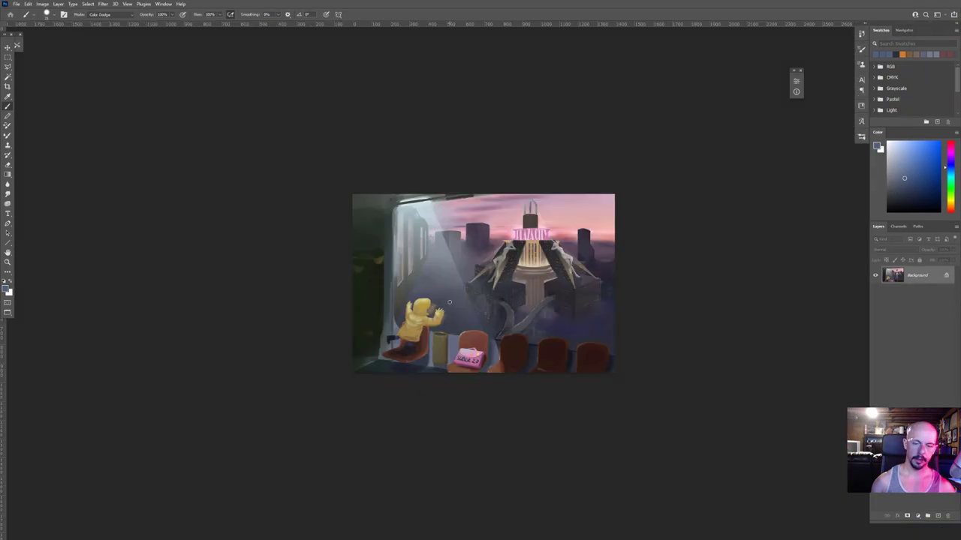
pyautogui.hotkey('ctrl', '+')
pyautogui.hotkey('ctrl', '+')
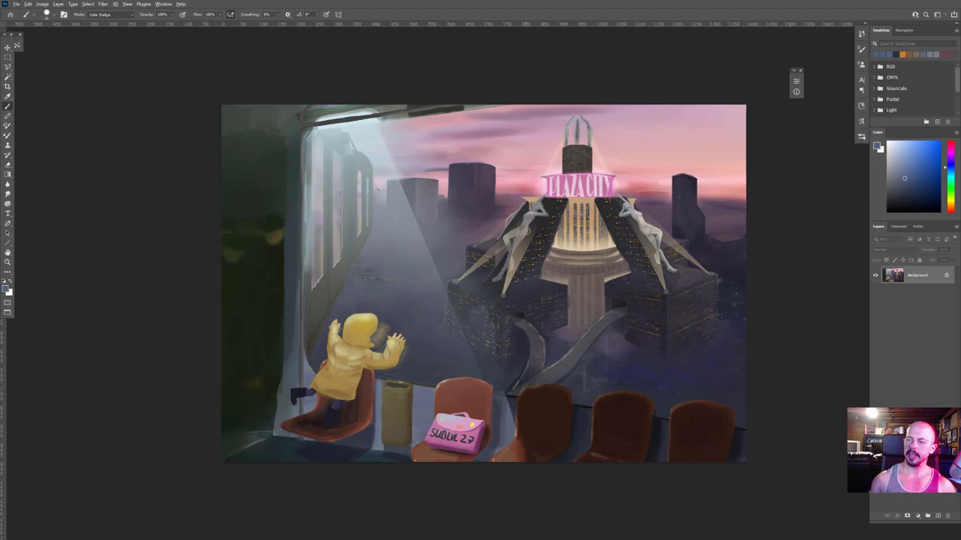
# Outline the large train window in magenta on a new layer
pyautogui.click(937, 516)
pyautogui.click(949, 154)
pyautogui.click(933, 150)
pyautogui.moveTo(514, 109)
pyautogui.mouseDown()
pyautogui.moveTo(461, 111)
pyautogui.moveTo(285, 346)
pyautogui.moveTo(746, 392)
pyautogui.mouseUp()
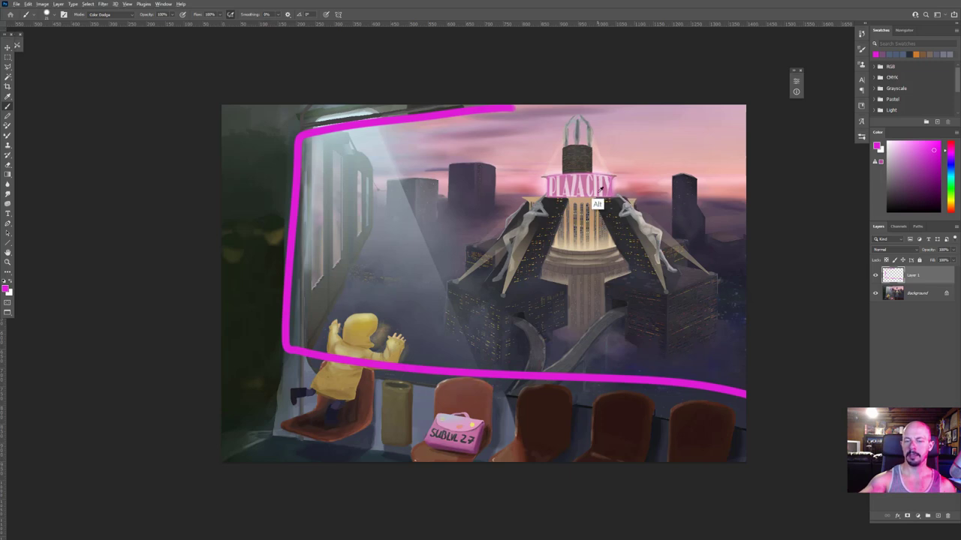
# Sample a dusky purple, and paint distant building silhouettes along the horizon on both sides of the Plaza City tower
pyautogui.keyDown('alt'); pyautogui.click(692, 228); pyautogui.keyUp('alt')
pyautogui.moveTo(717, 187)
pyautogui.mouseDown()
pyautogui.moveTo(719, 207)
pyautogui.moveTo(743, 206)
pyautogui.moveTo(715, 205)
pyautogui.mouseUp()
pyautogui.keyDown('alt'); pyautogui.click(713, 202); pyautogui.keyUp('alt')
pyautogui.moveTo(726, 188); pyautogui.dragTo(726, 203)
pyautogui.moveTo(657, 192)
pyautogui.mouseDown()
pyautogui.moveTo(657, 204)
pyautogui.moveTo(655, 195)
pyautogui.mouseUp()
pyautogui.moveTo(648, 177); pyautogui.dragTo(636, 200)
pyautogui.moveTo(667, 197); pyautogui.dragTo(666, 201)
pyautogui.moveTo(498, 198); pyautogui.dragTo(524, 179)
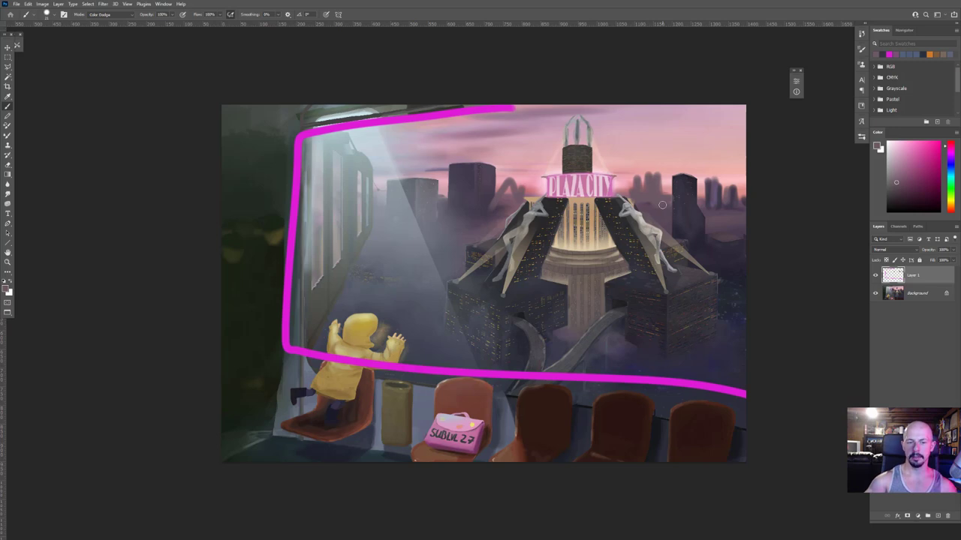
# Trace the outside train's contour in pink, and continue the line across the row of seats
pyautogui.moveTo(373, 154)
pyautogui.mouseDown()
pyautogui.moveTo(375, 246)
pyautogui.moveTo(321, 315)
pyautogui.mouseUp()
pyautogui.moveTo(324, 134); pyautogui.dragTo(367, 147)
pyautogui.moveTo(316, 297)
pyautogui.mouseDown()
pyautogui.moveTo(328, 363)
pyautogui.moveTo(732, 433)
pyautogui.mouseUp()
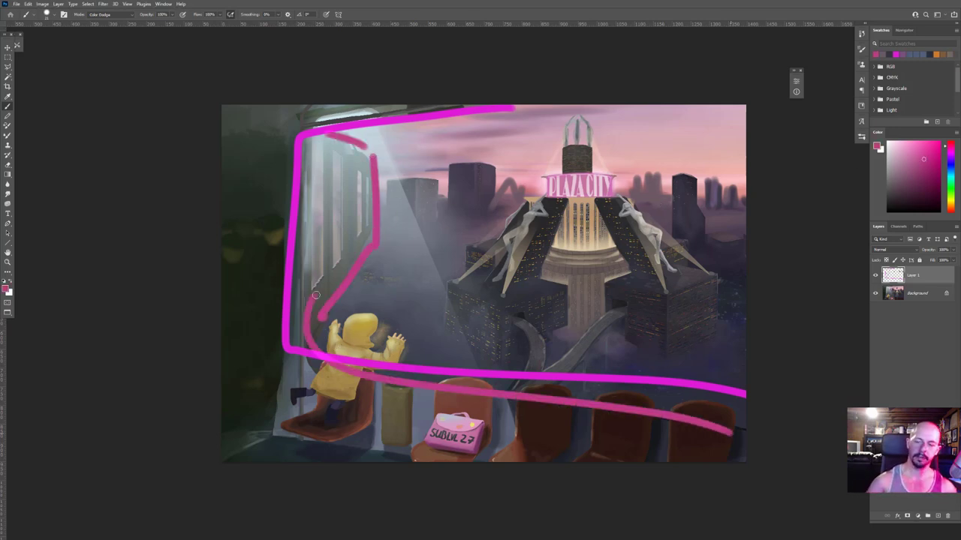
# Undo the pink contour strokes drawn over the outside train and across the row of seats
pyautogui.hotkey('ctrl', 'z')
pyautogui.hotkey('ctrl', 'z')
pyautogui.hotkey('ctrl', 'z')
pyautogui.hotkey('ctrl', 'z')
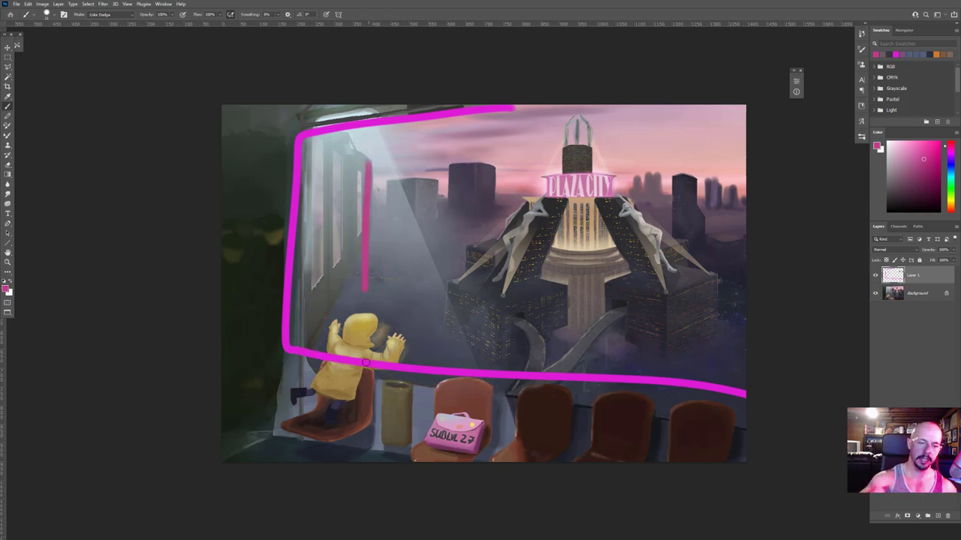
pyautogui.hotkey('ctrl', 'z')
pyautogui.hotkey('ctrl', 'z')
pyautogui.hotkey('ctrl', 'z')
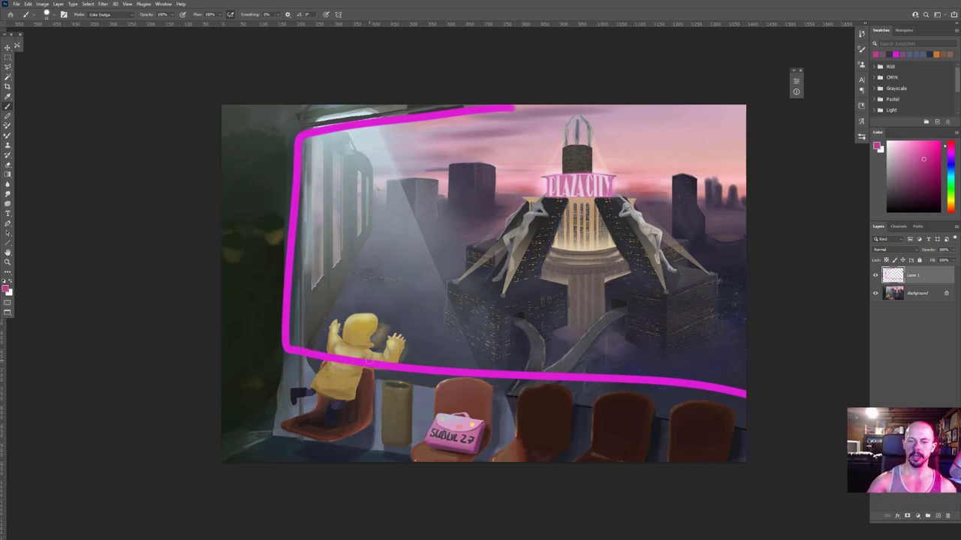
pyautogui.hotkey('ctrl', 'z')
pyautogui.hotkey('ctrl', 'z')
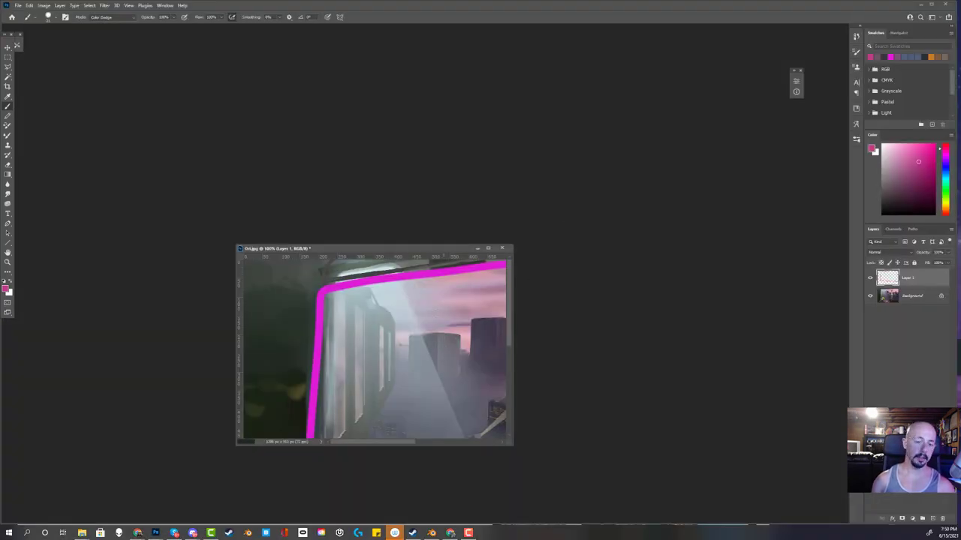
# Close the reviewed Plaza City illustration without saving the guide strokes
pyautogui.hotkey('ctrl', '-')
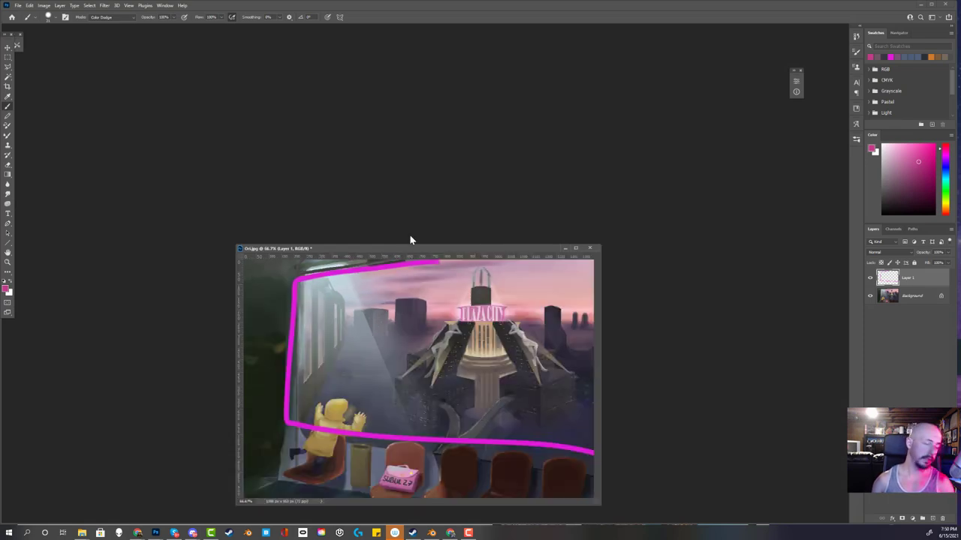
pyautogui.hotkey('ctrl', '-')
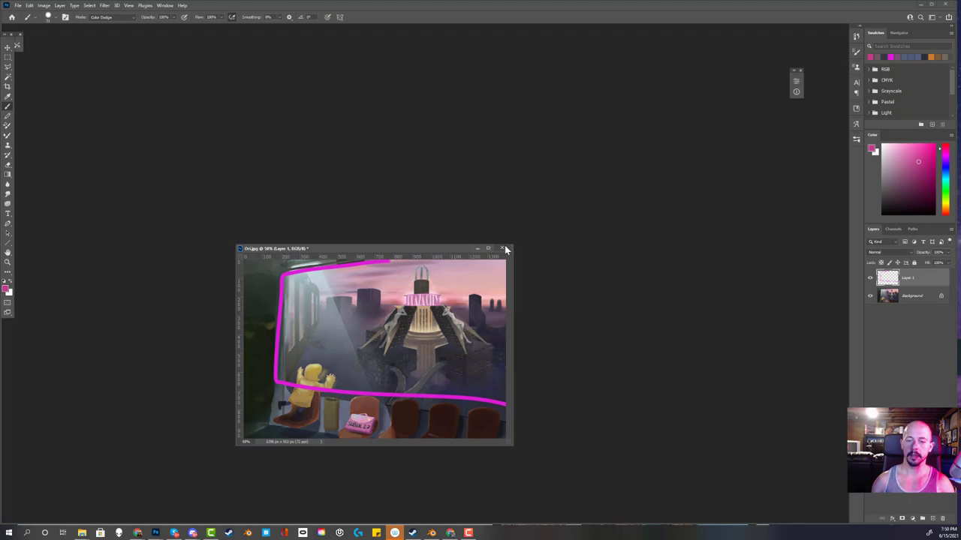
pyautogui.click(504, 249)
pyautogui.click(472, 196)
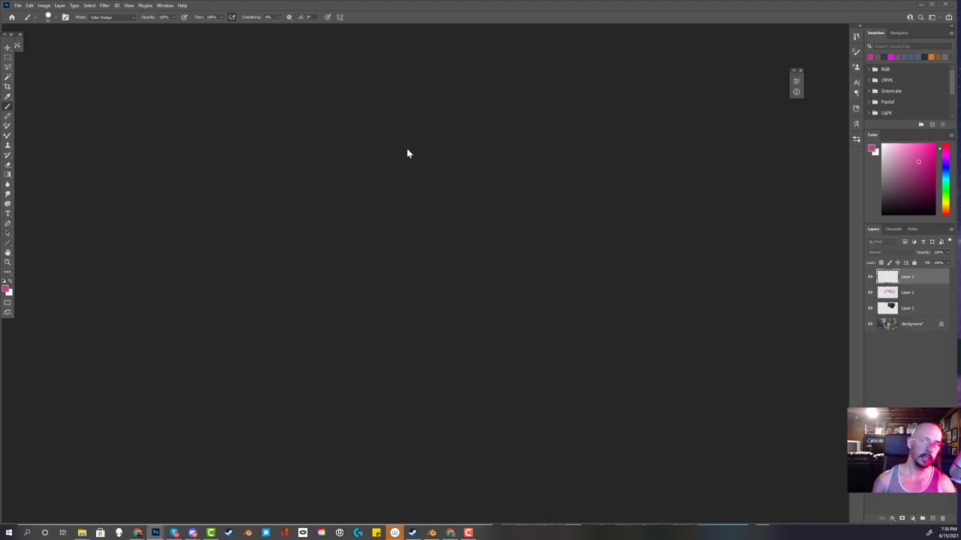